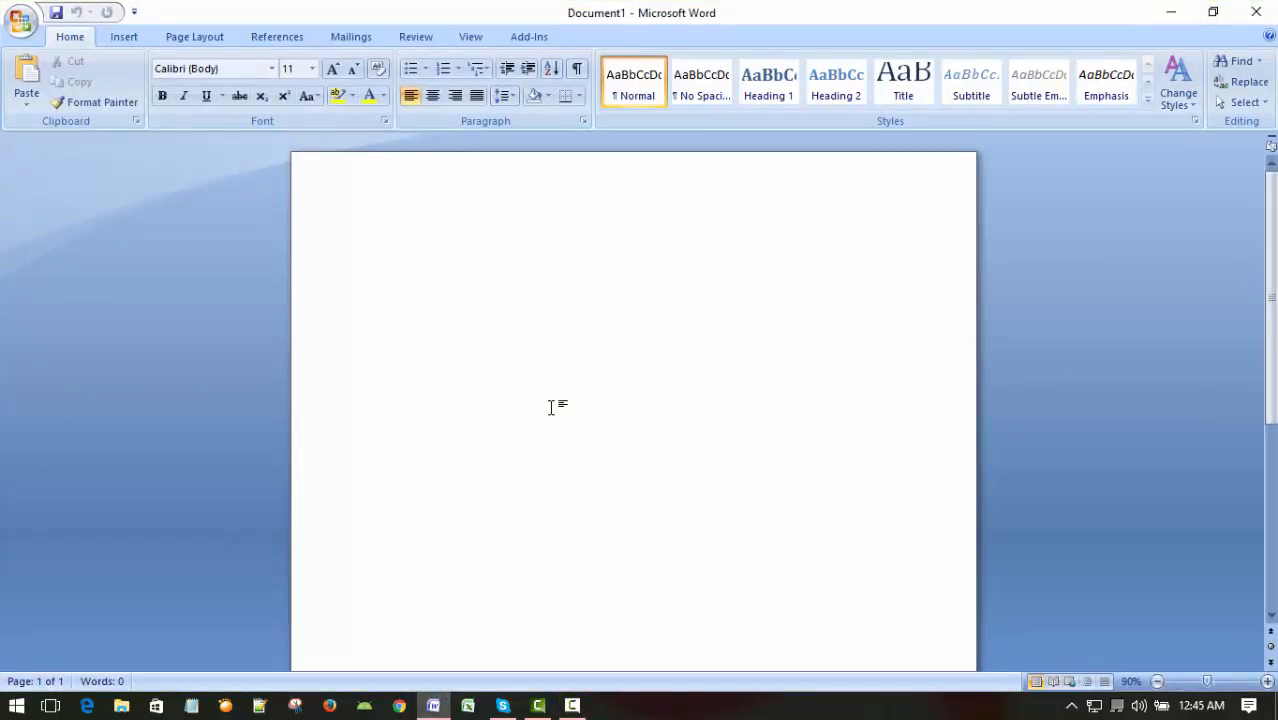
Step: Add the XeniusDigital outline dated 15 October 2016 for Word 2007 Tutorial Part- 14(B), covering the Insert tab, shapes, closing documents and exiting
text(15 October 2016 XeniusDigital MS Office Word 2007 Tutorial in Bangla Part- 14(B) Insert Menu / Insert Tab >> Click Insert Tab >> To use shapes >> Close documents/file >> Exit MS Word)
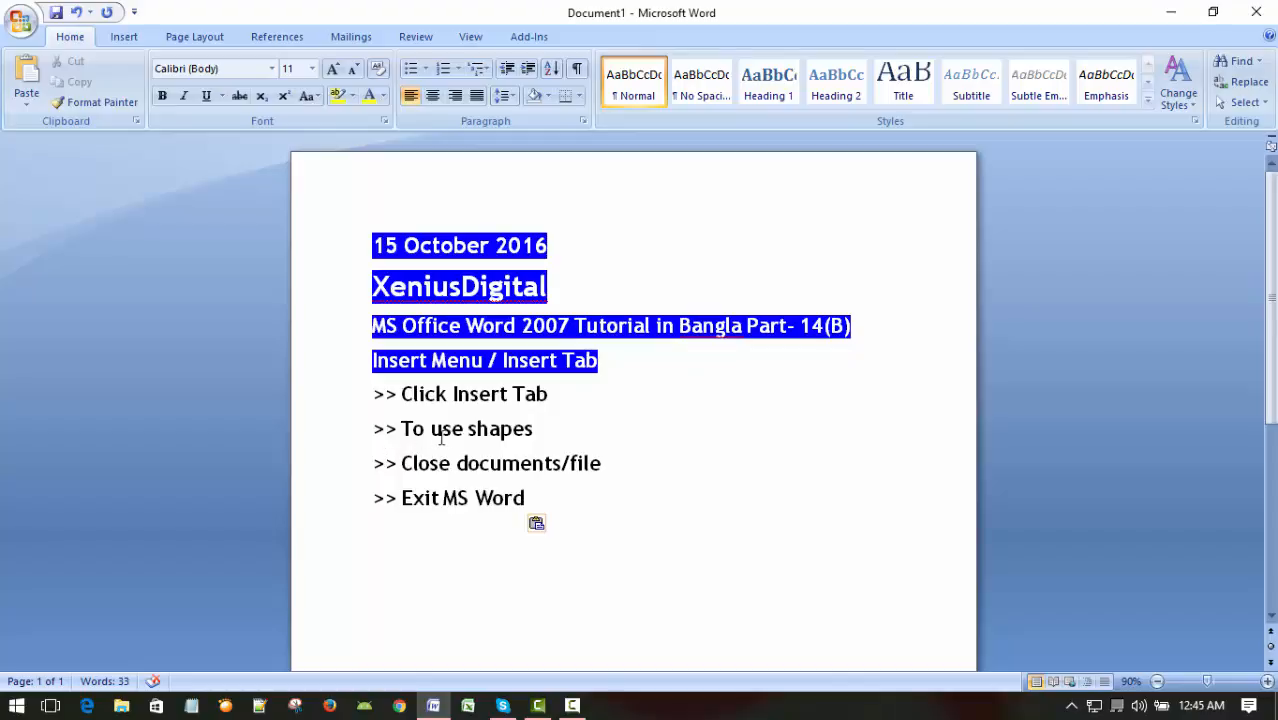
double_click(561, 429)
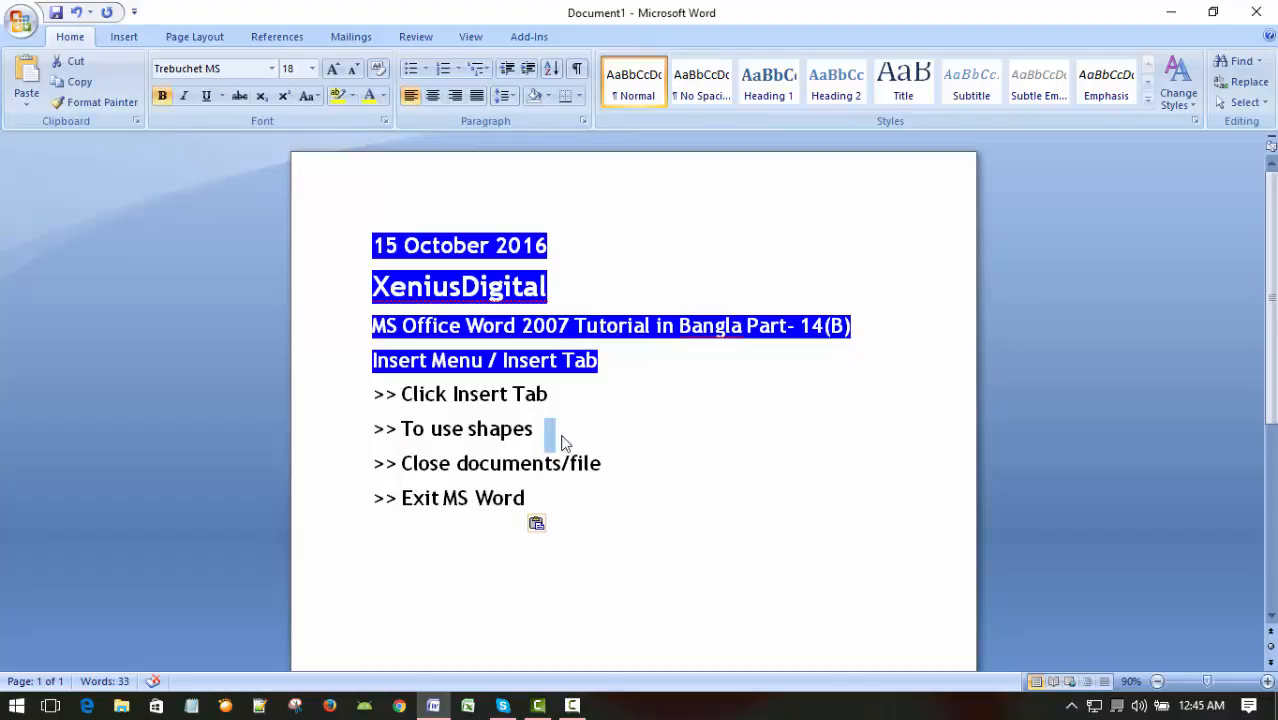
key(Up)
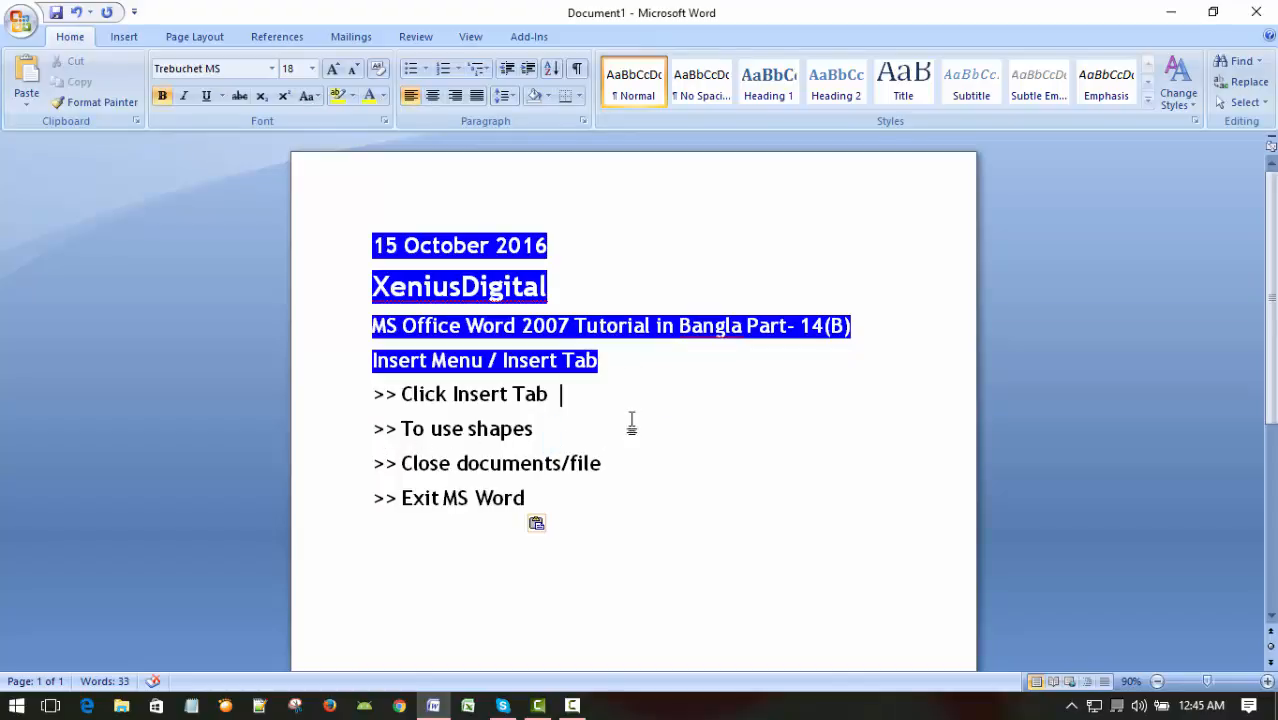
click(546, 431)
Step: Insert a page break below the outline to start a second page
scroll(677, 447, down, 1)
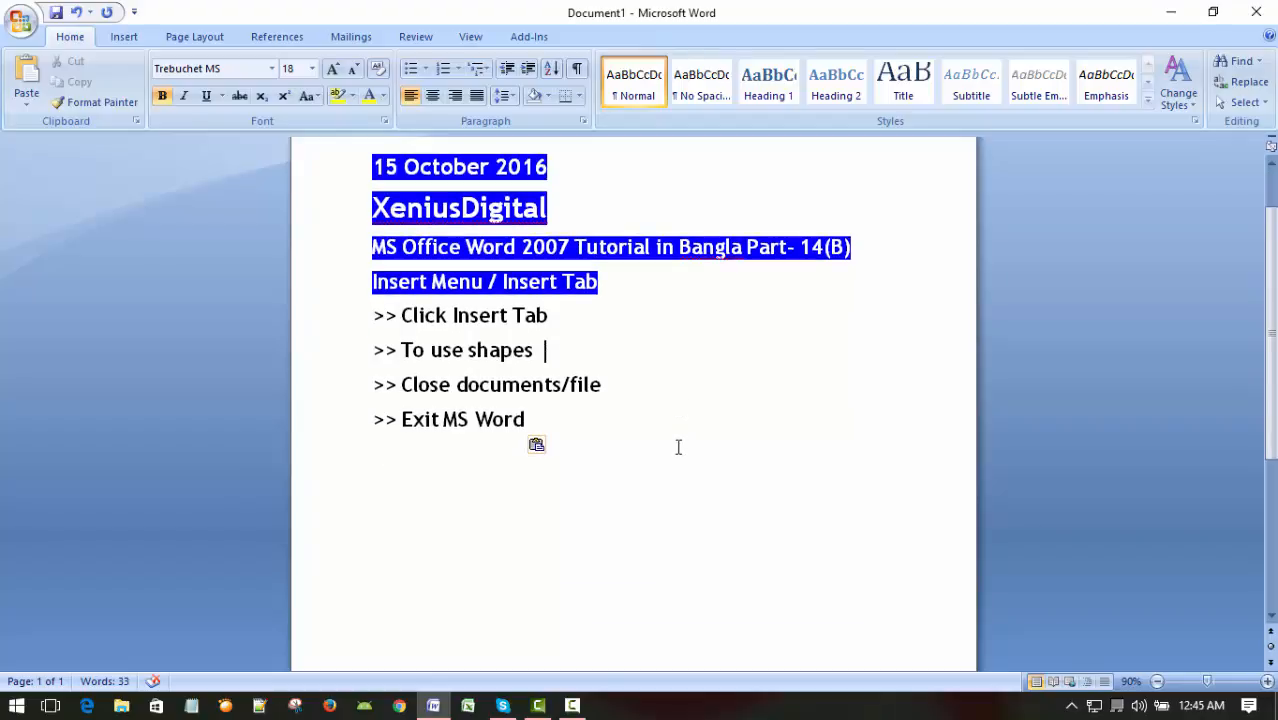
scroll(678, 447, down, 1)
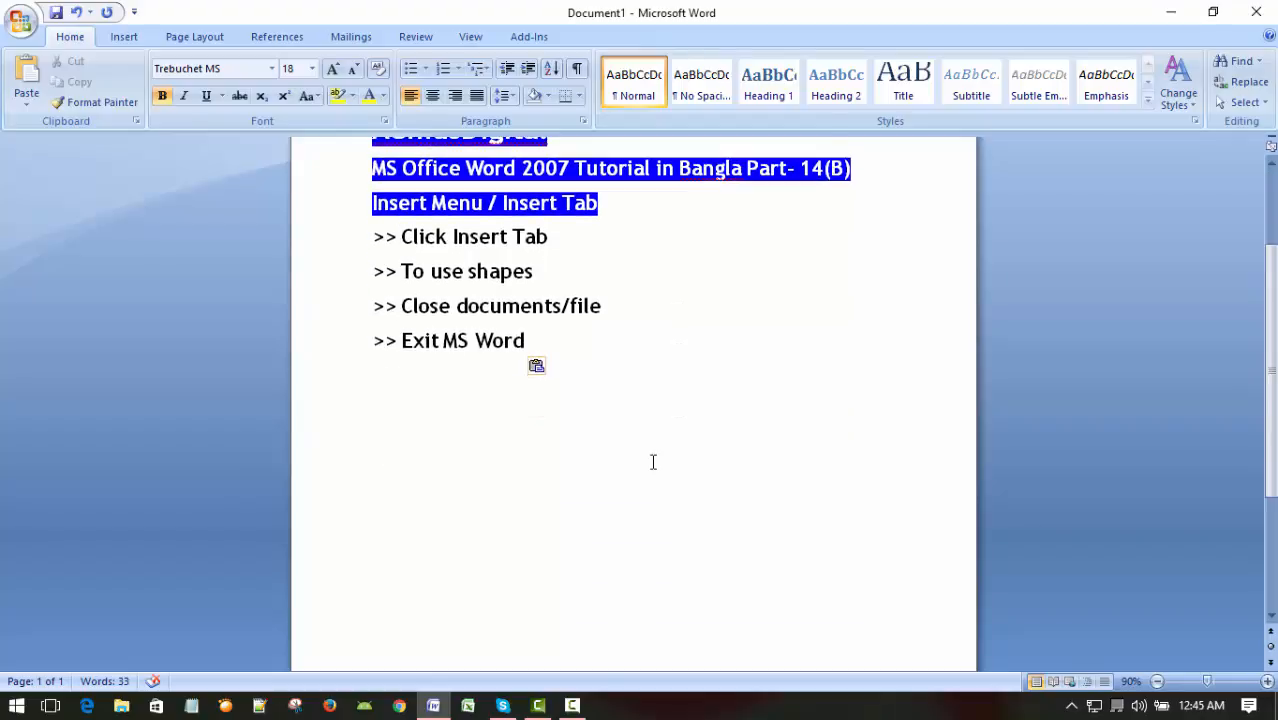
click(652, 459)
scroll(652, 440, up, 1)
scroll(644, 433, down, 2)
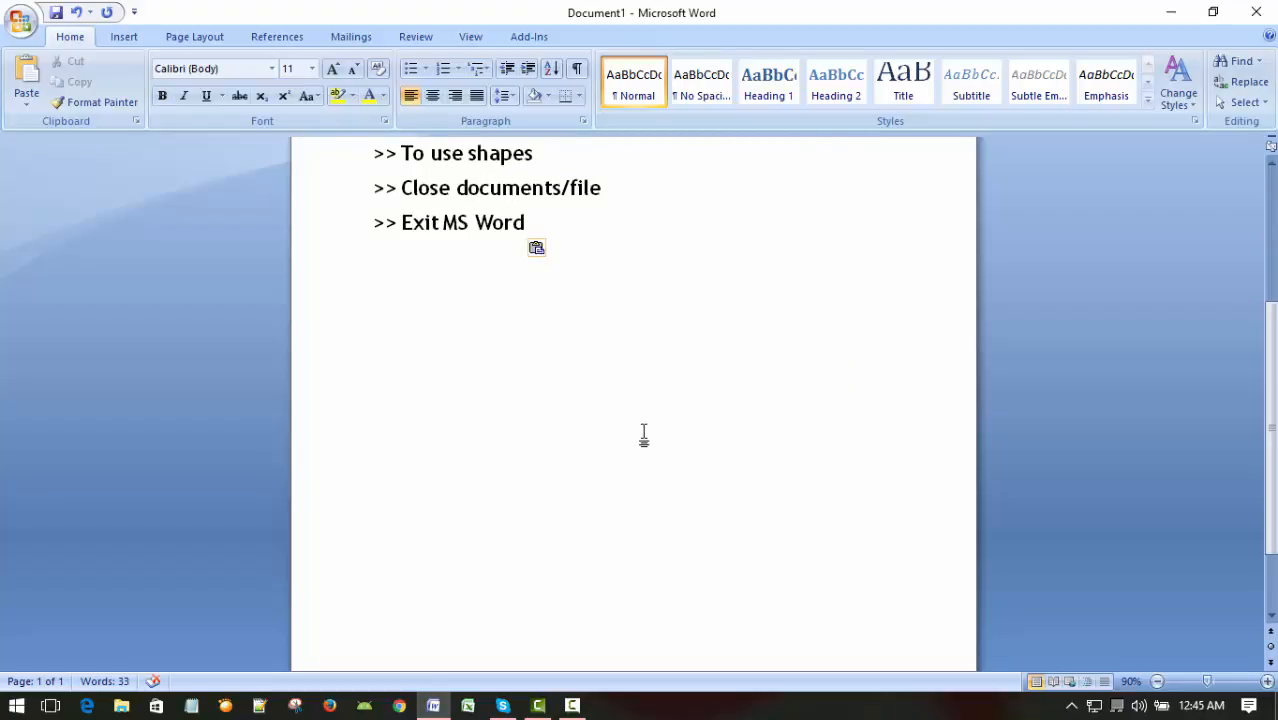
key(ctrl+Return)
scroll(684, 497, down, 4)
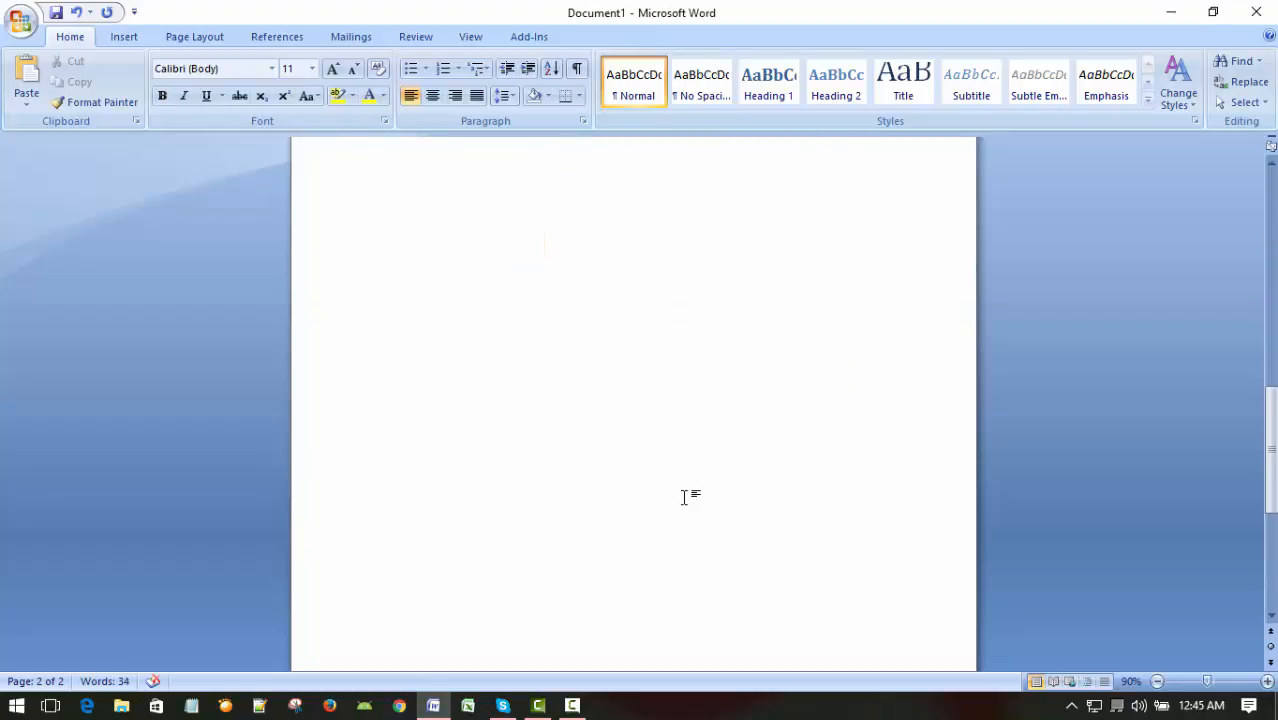
scroll(686, 497, up, 1)
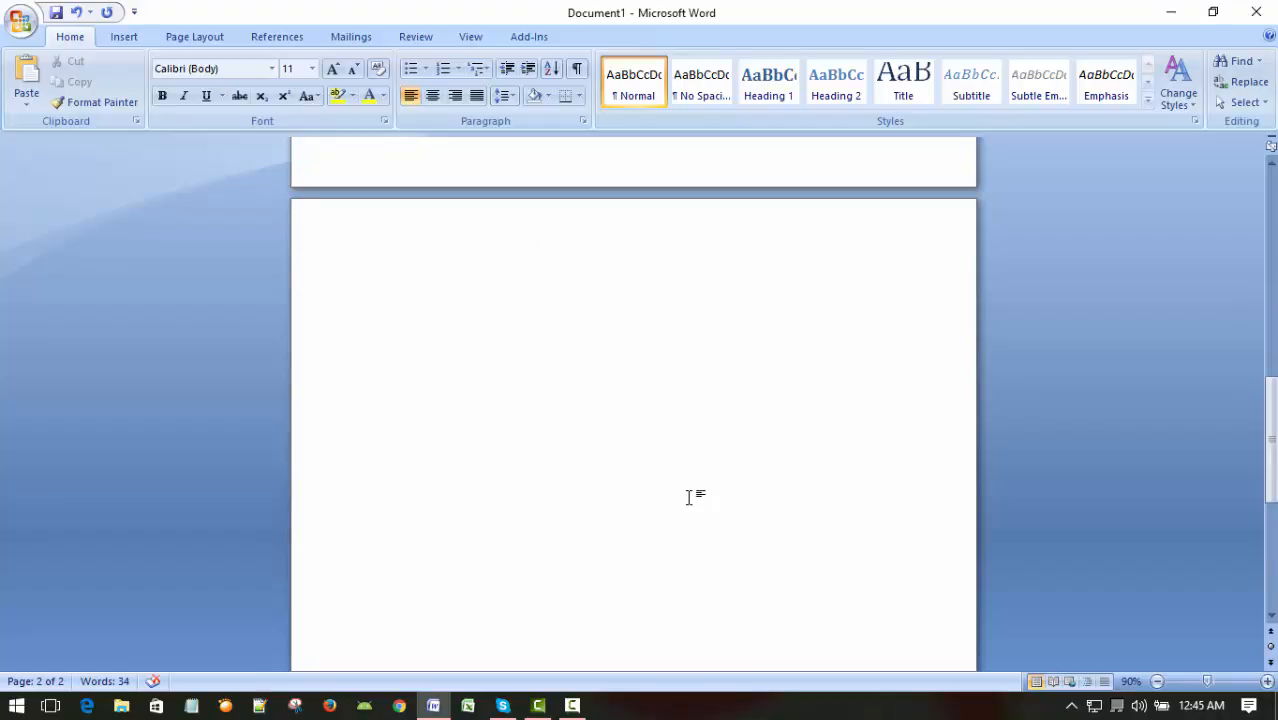
scroll(688, 497, up, 1)
scroll(688, 497, up, 1)
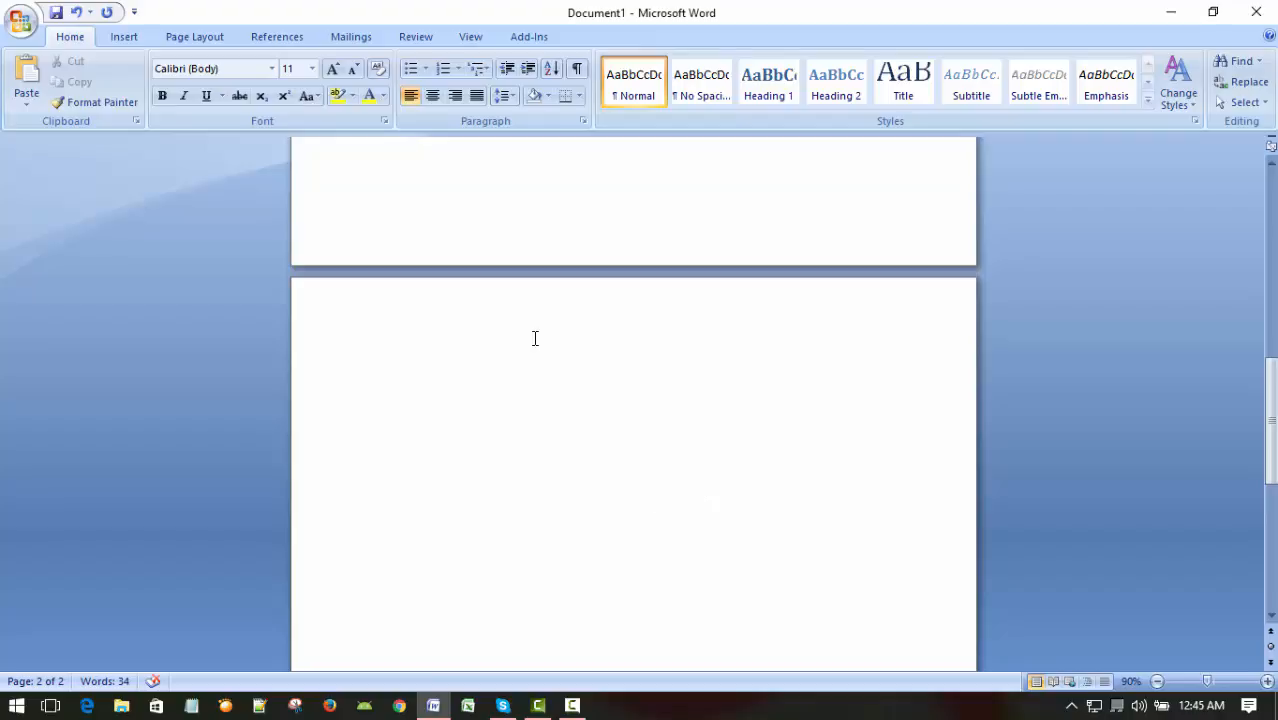
Step: On the second page, write "The quick little brown fox jumps over the lazy dog." at font size 14
click(314, 71)
click(314, 71)
click(314, 70)
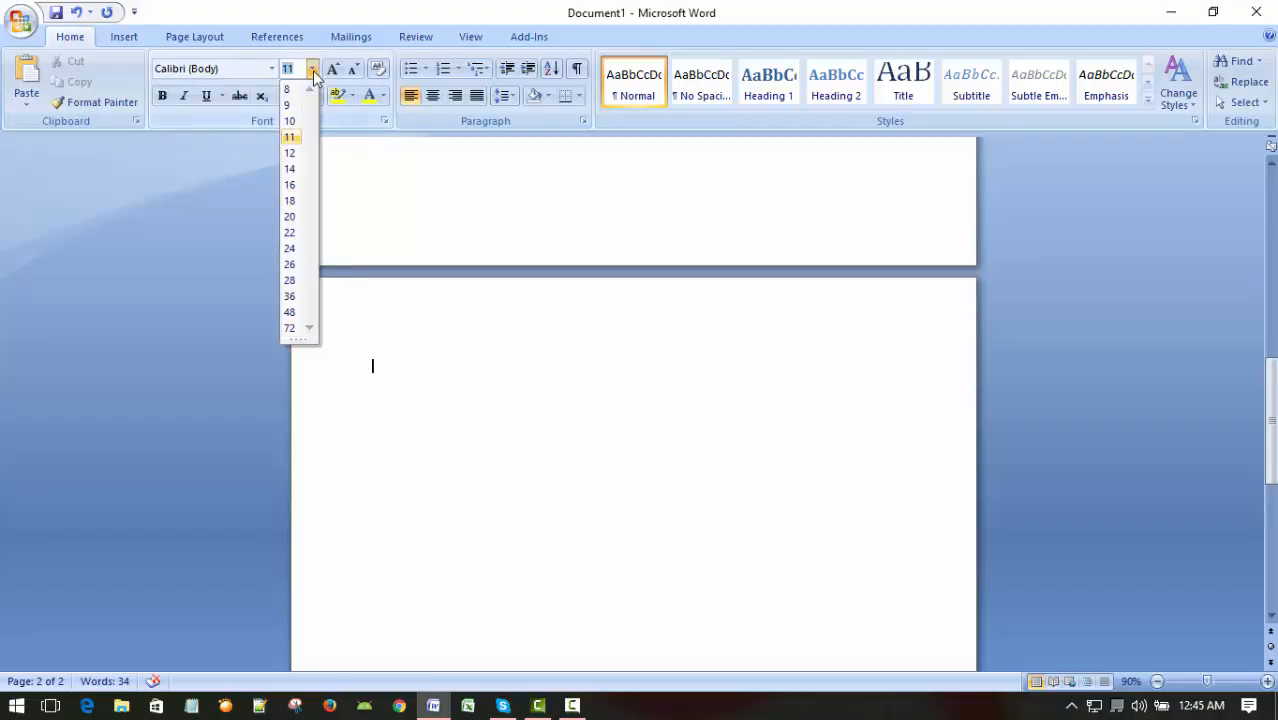
click(291, 169)
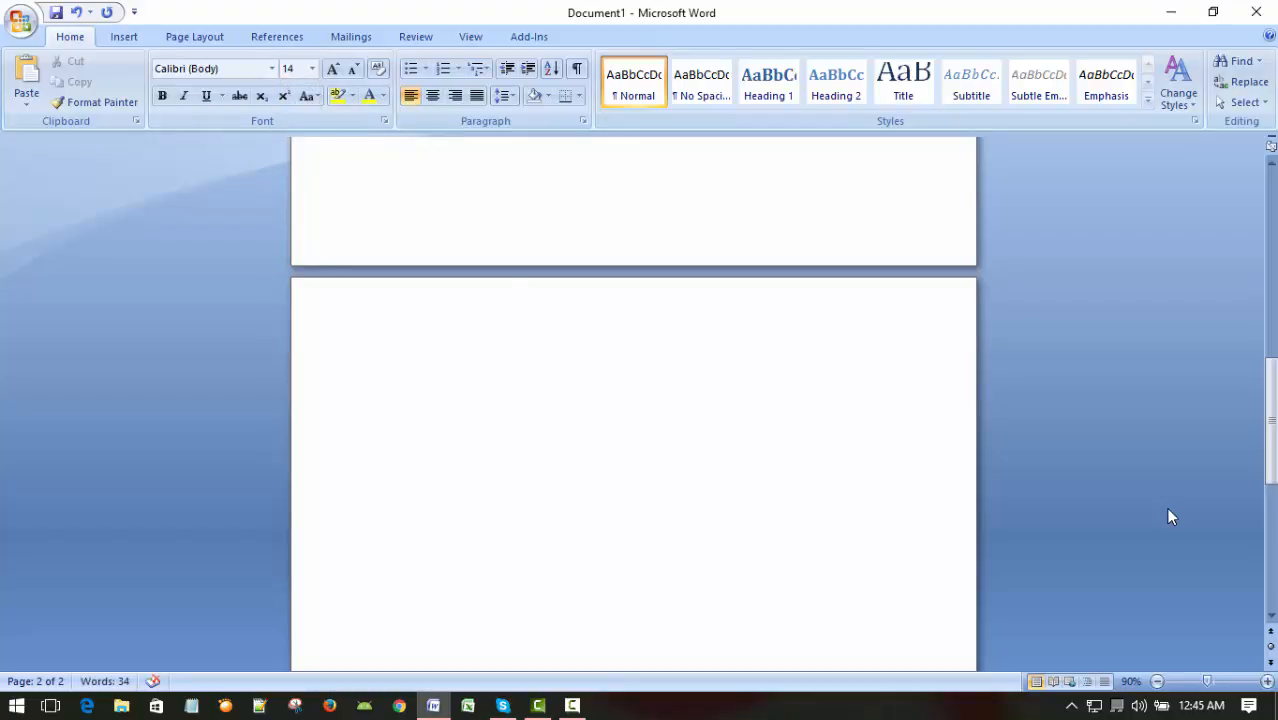
text(The quick l)
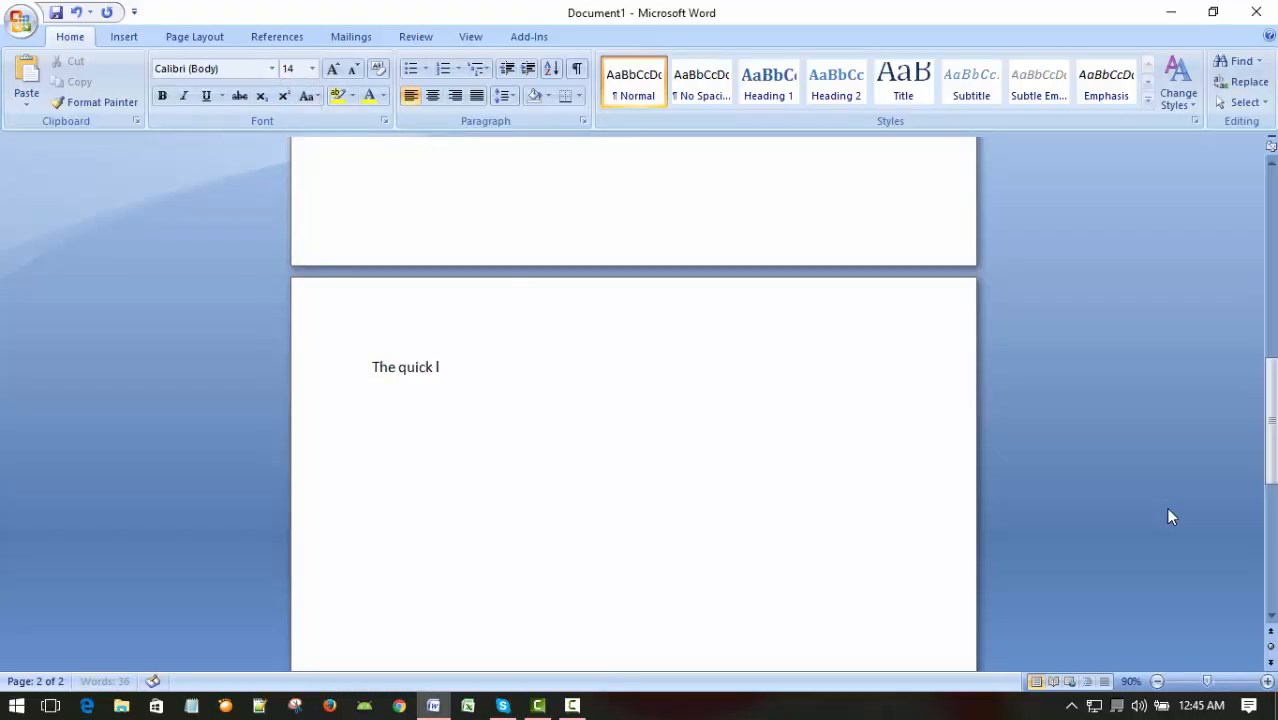
text(ittlew)
key(BackSpace)
text(brown fox)
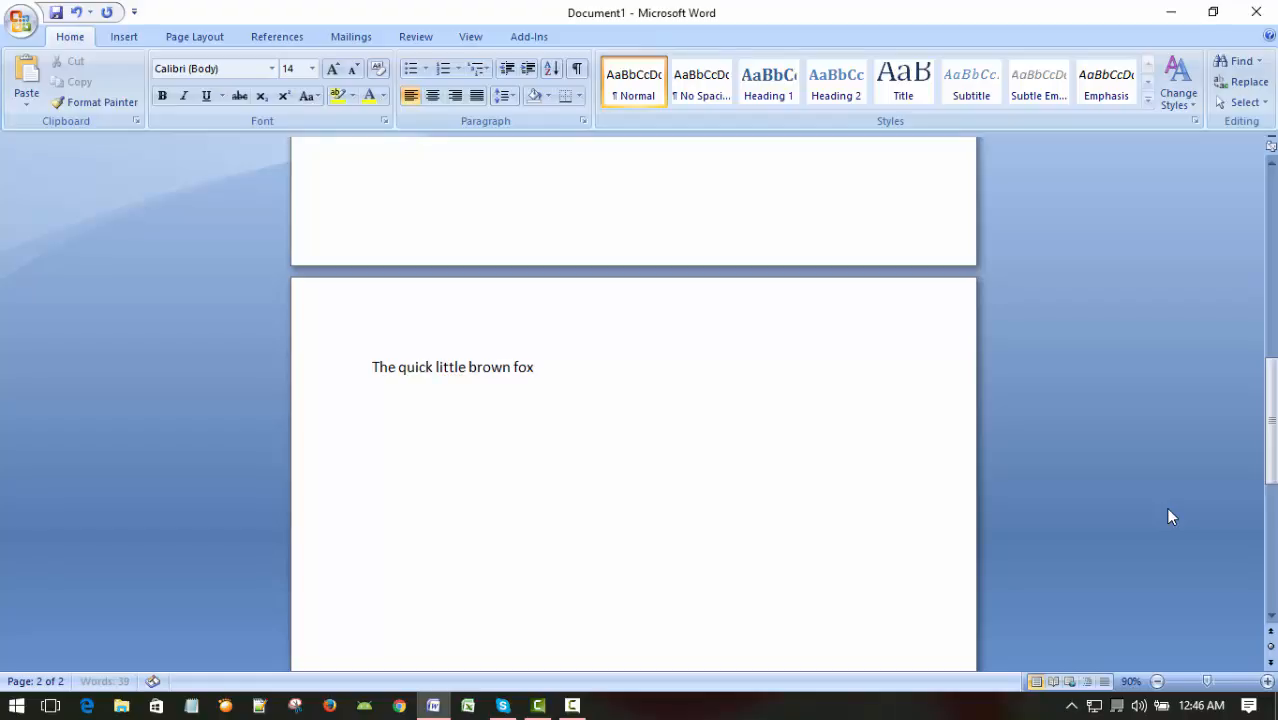
text( jumps over the lazy dog.)
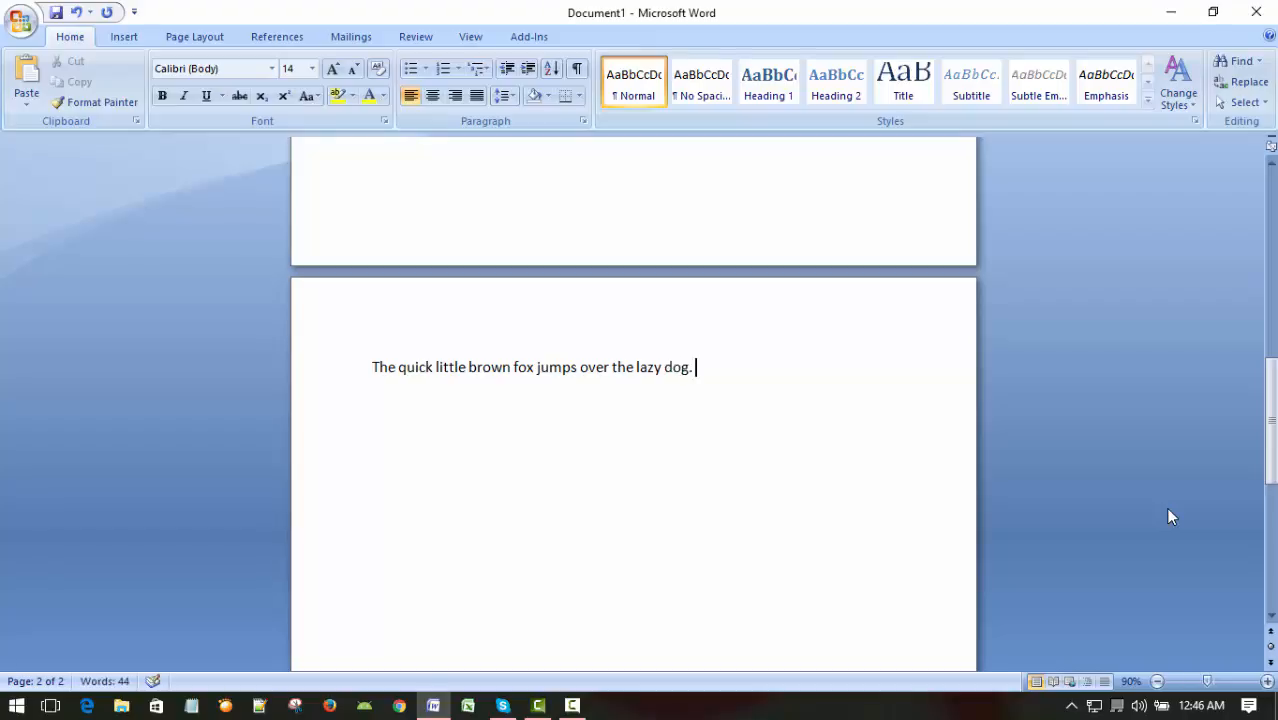
Step: Copy the whole fox sentence on the second page, including its paragraph ending
key(Home)
key(shift+Down)
key(End)
key(shift+Down)
key(ctrl+c)
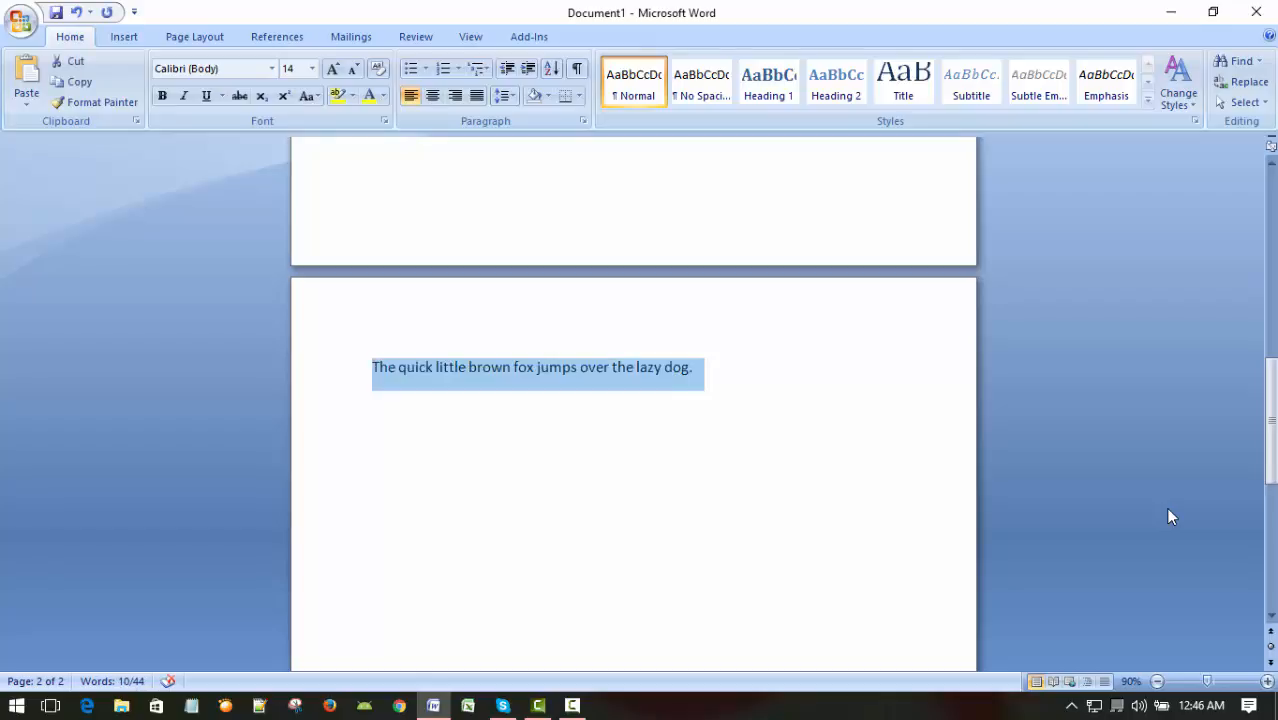
key(Right)
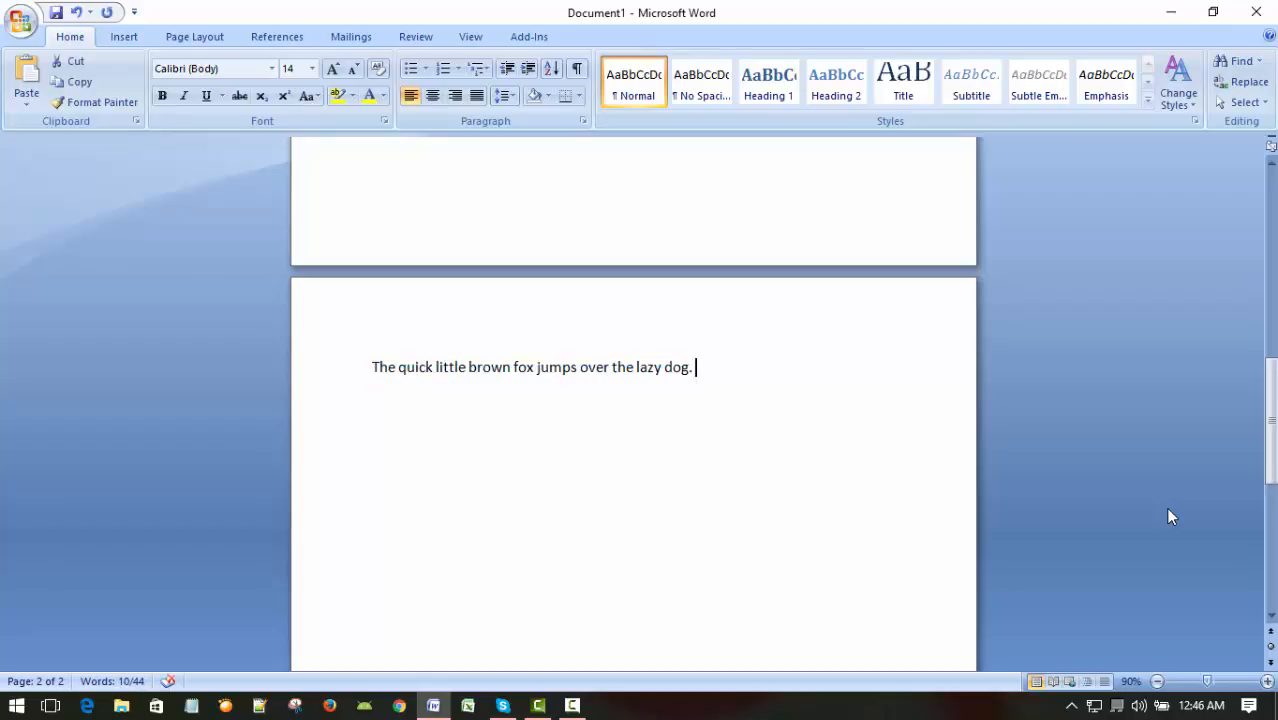
key(Up)
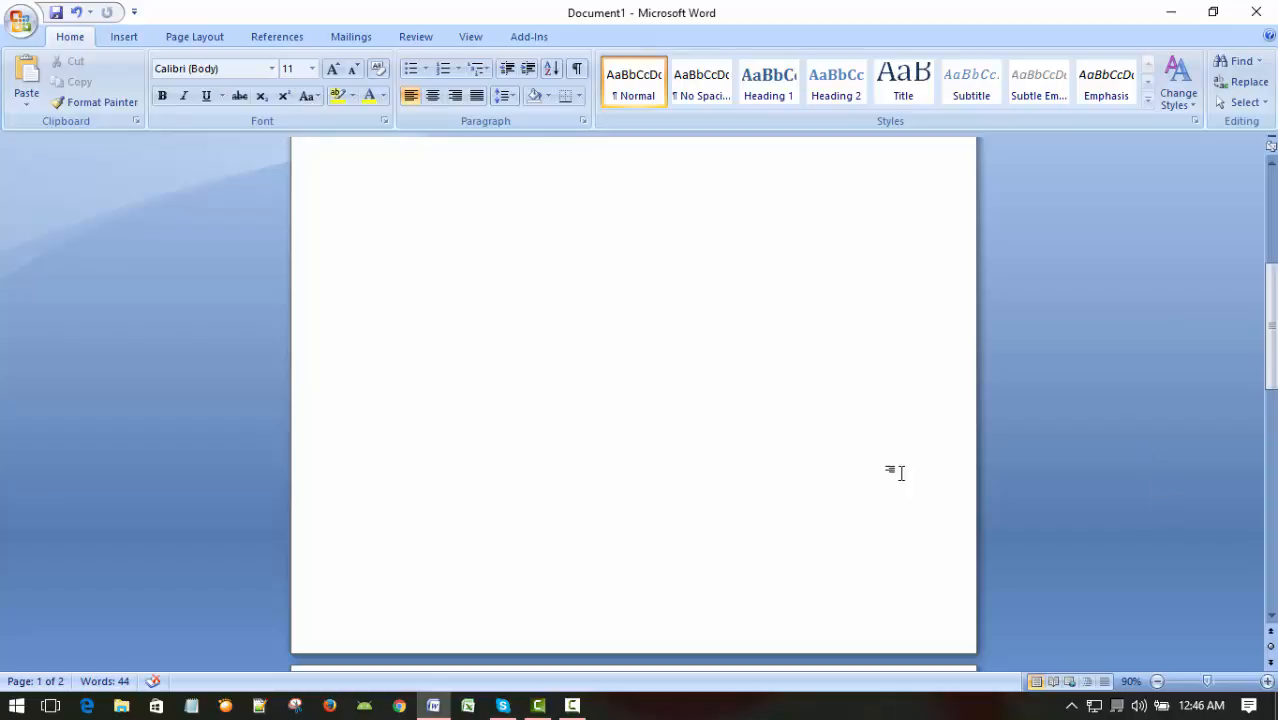
Step: Paste the copied sentence twelve times, starting at the end of the original fox sentence
scroll(912, 459, up, 5)
scroll(912, 466, down, 11)
scroll(874, 525, down, 3)
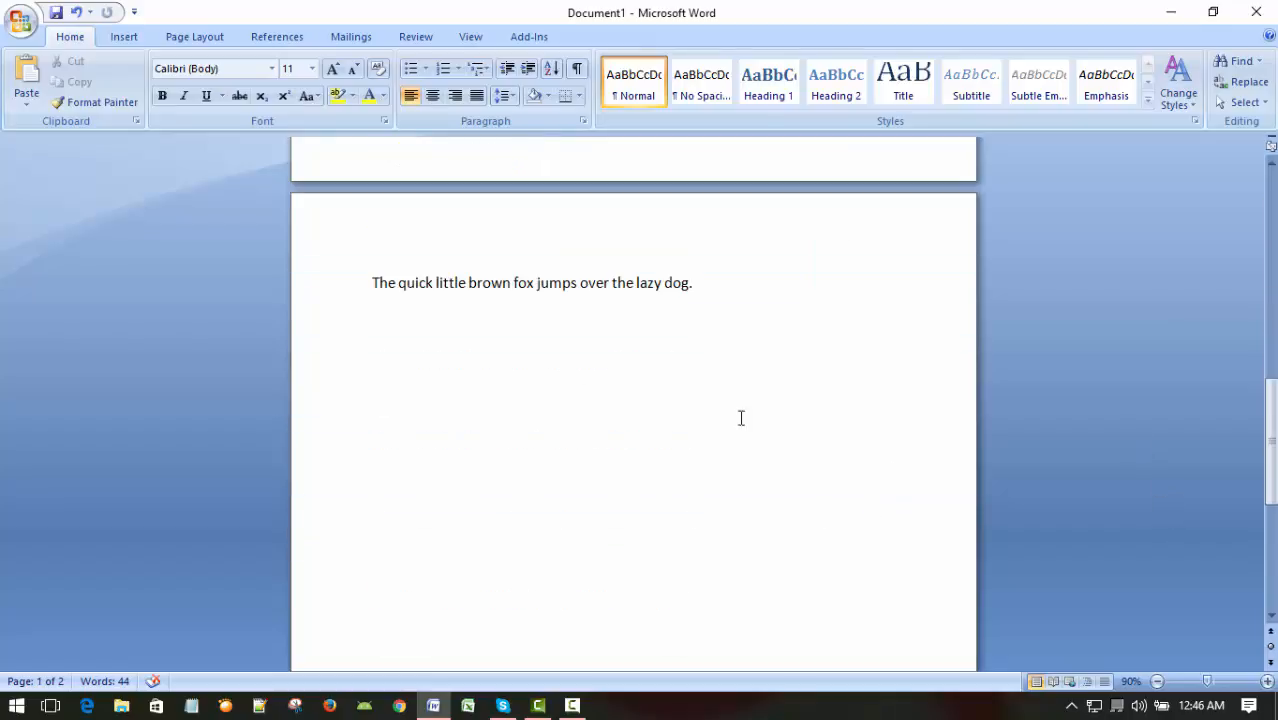
click(743, 286)
key(ctrl+v)
key(ctrl+v)
key(ctrl+v)
key(ctrl+v)
key(ctrl+v)
key(ctrl+v)
key(ctrl+v)
key(ctrl+v)
key(ctrl+v)
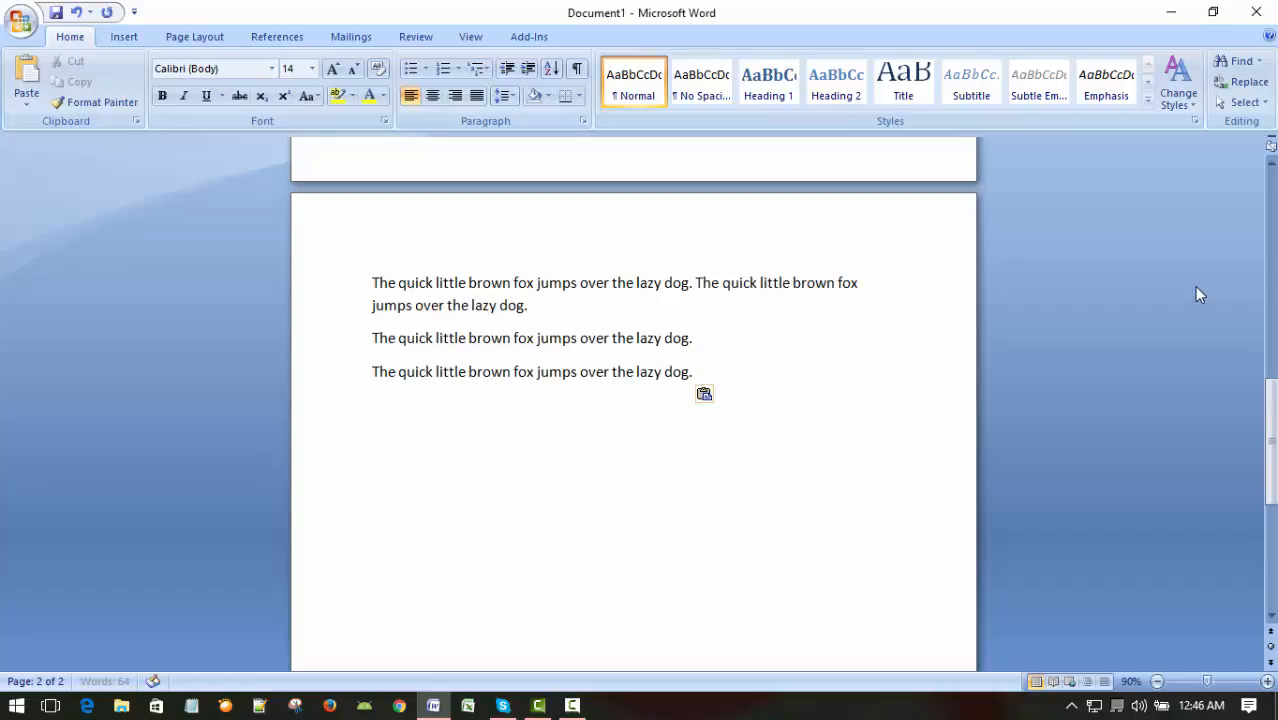
key(ctrl+v)
key(ctrl+v)
key(ctrl+v)
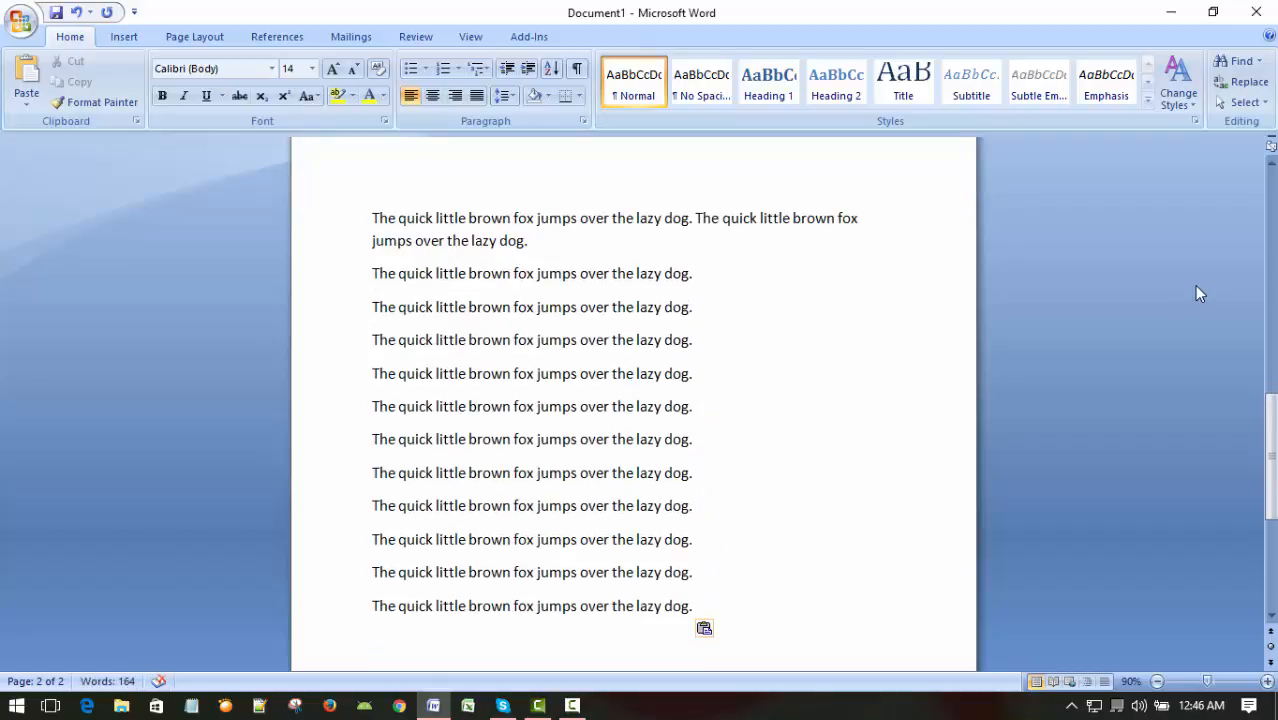
Step: Merge the following single-sentence lines so that the first and second paragraphs contain three sentences each
click(681, 242)
key(Delete)
key(Down)
key(End)
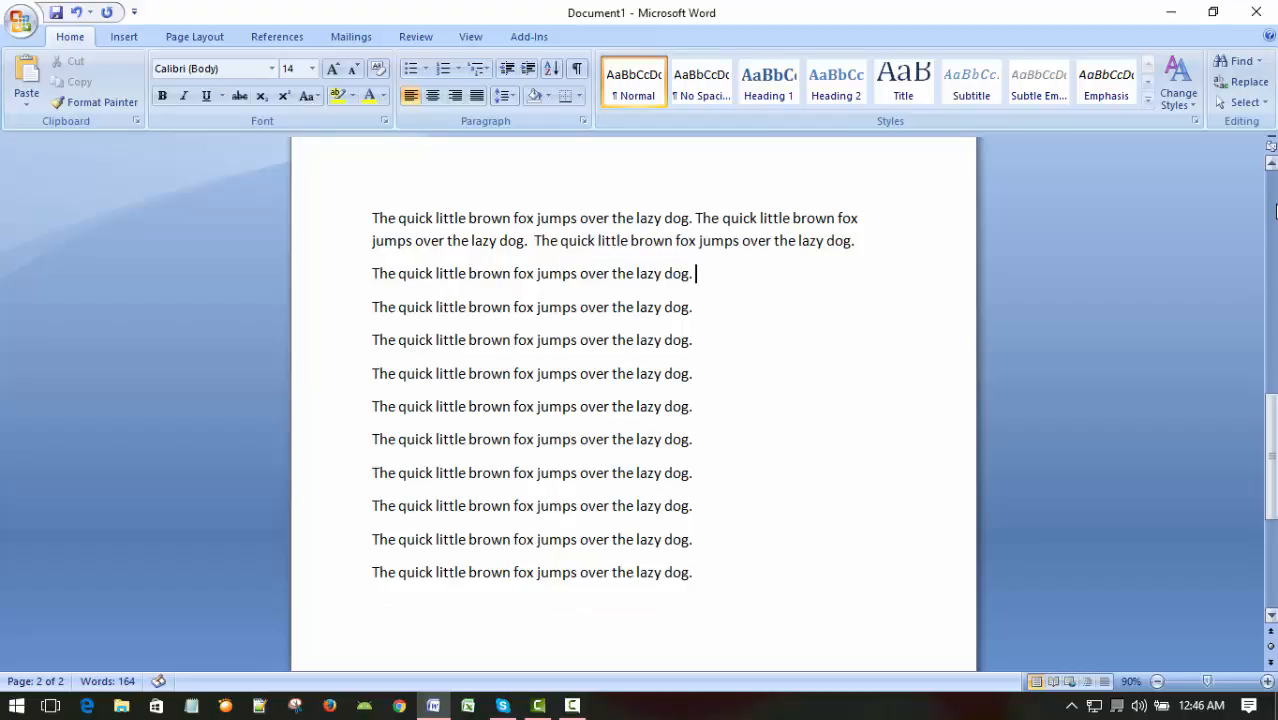
key(Delete)
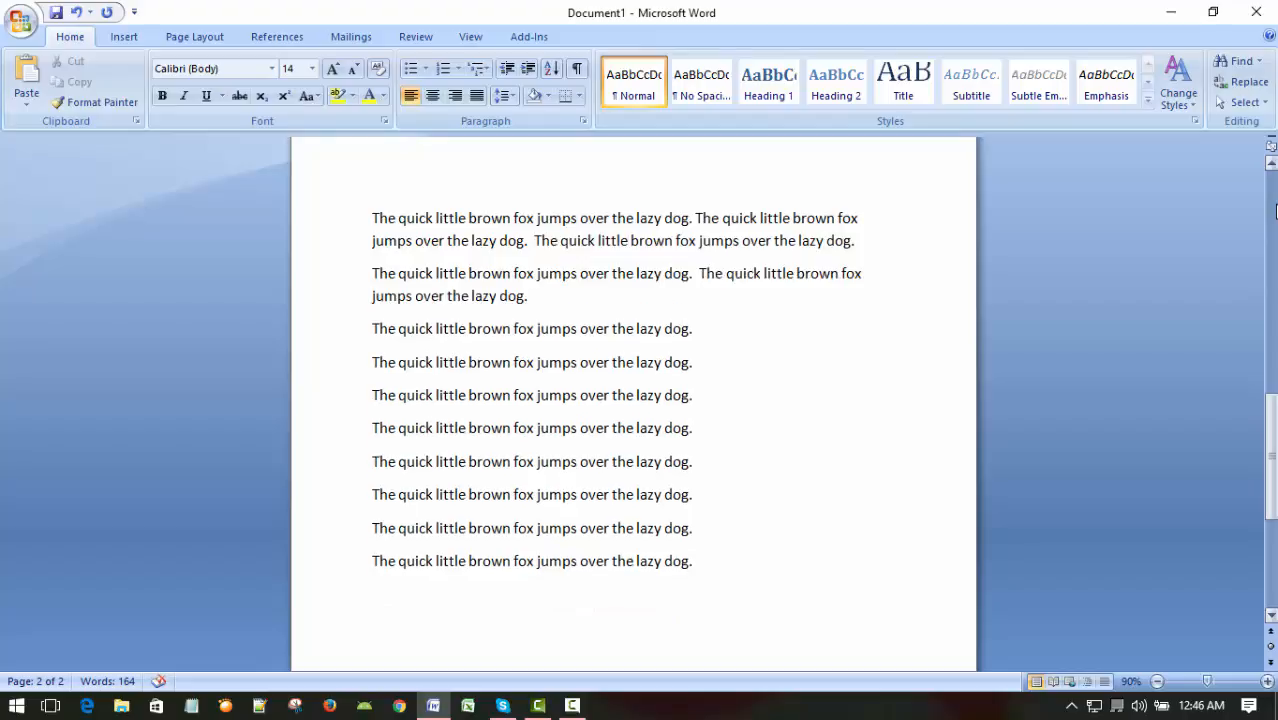
key(Delete)
Step: Merge the following single-sentence lines so that the third and fourth paragraphs contain three sentences each
key(Down)
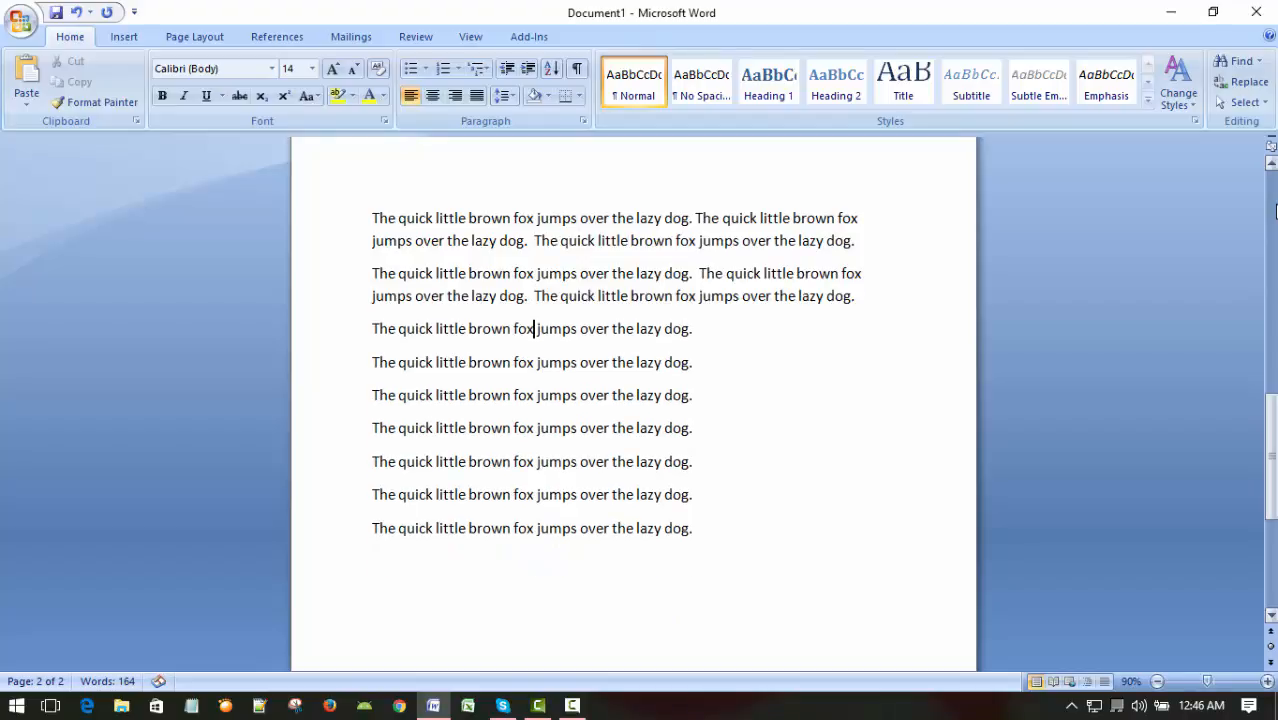
key(End)
key(Delete)
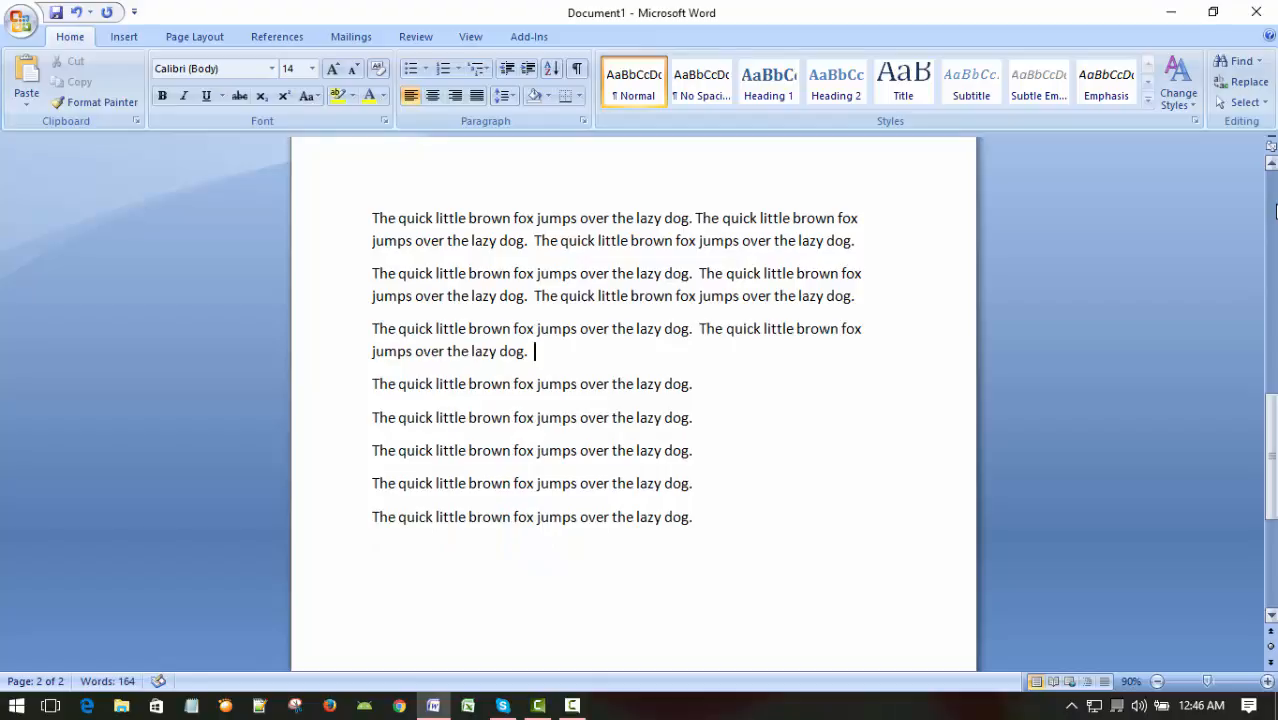
key(Delete)
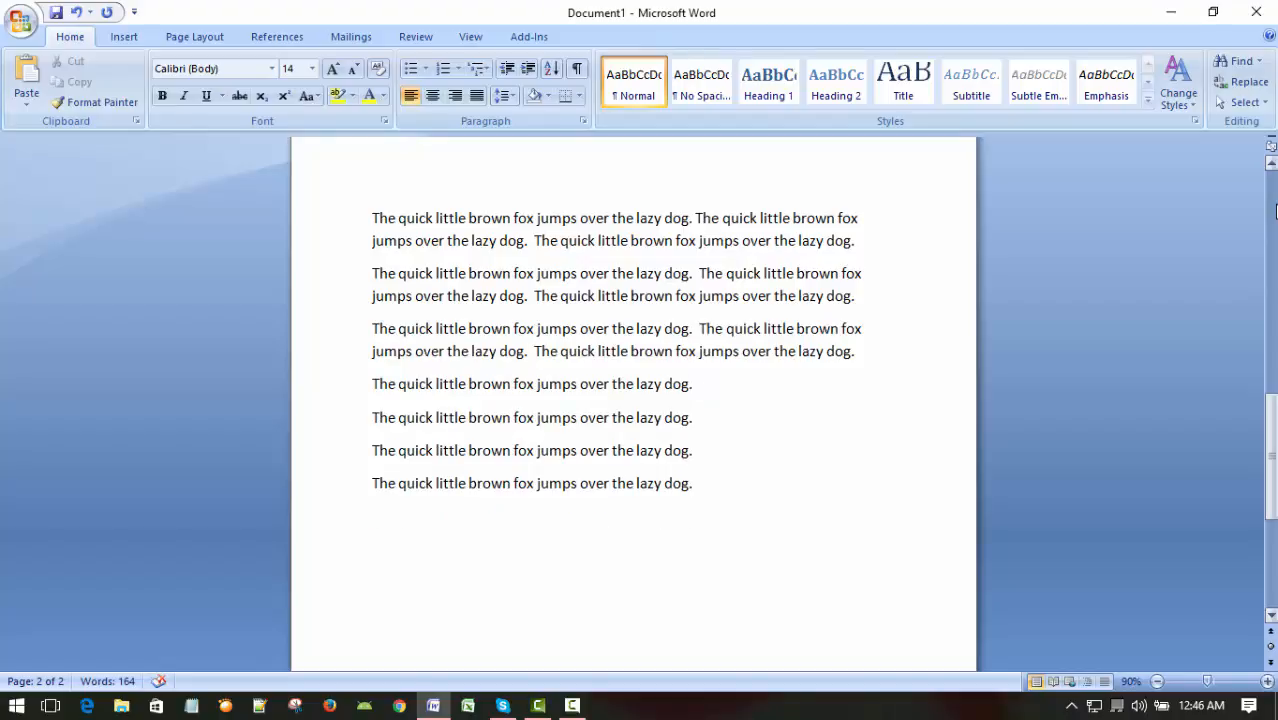
key(Delete)
key(Down)
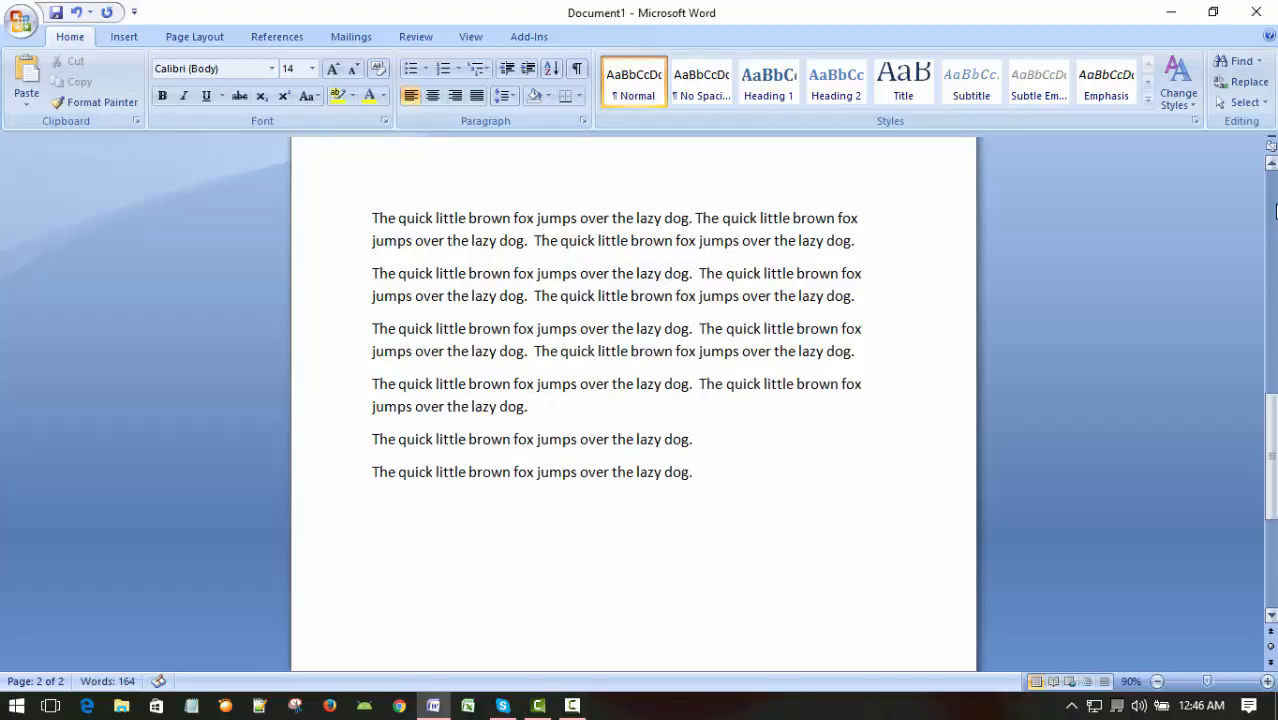
key(Delete)
key(Down)
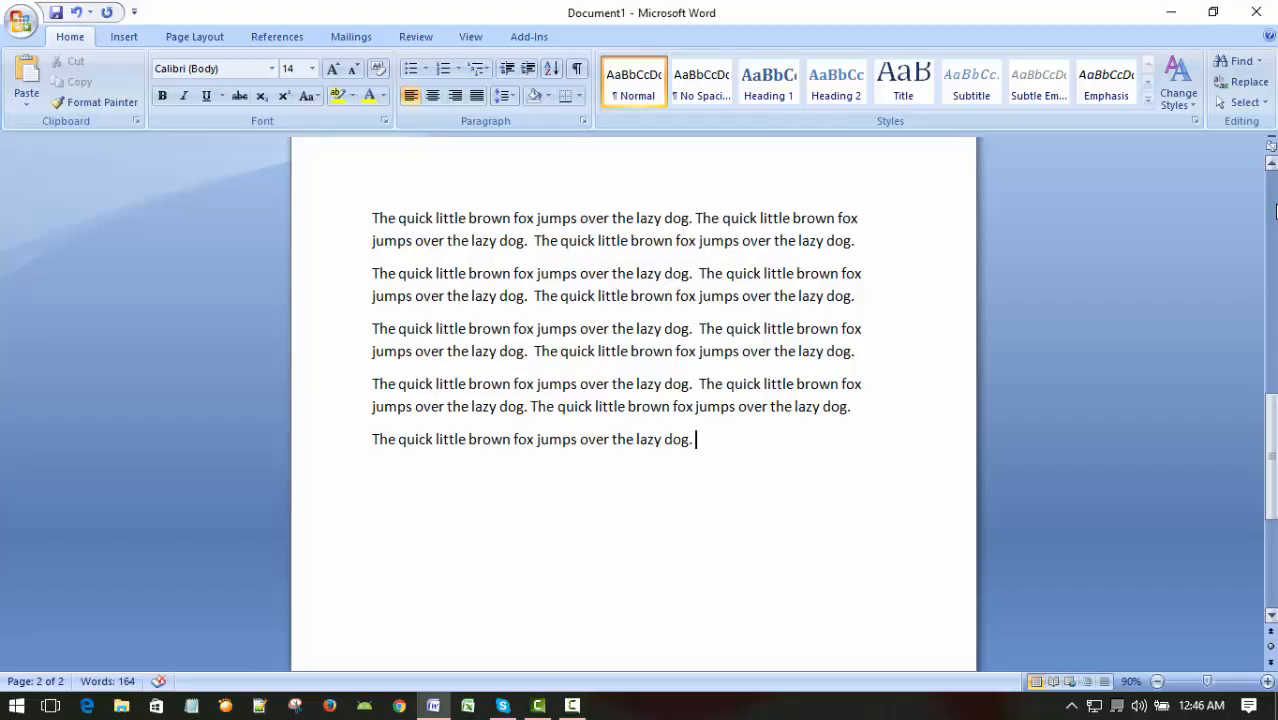
Step: Paste the copied sentence twice more at the end of the fifth paragraph to make it three sentences long
key(ctrl+v)
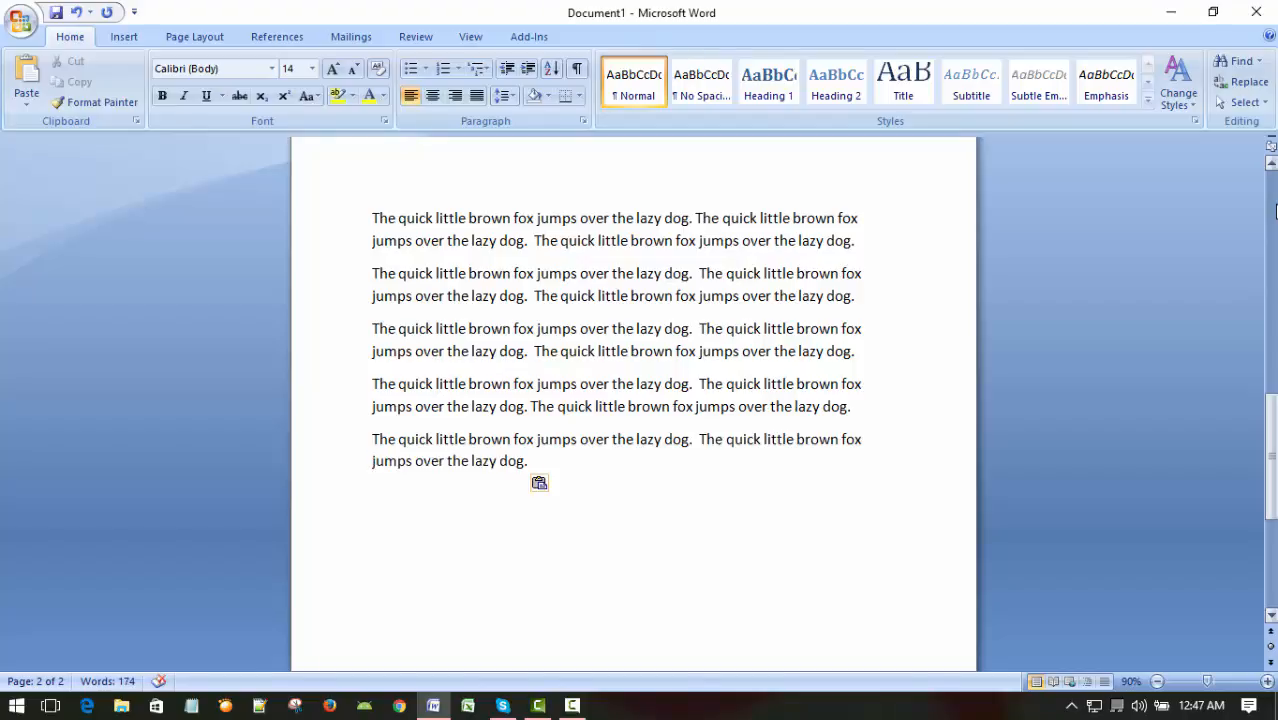
key(Home)
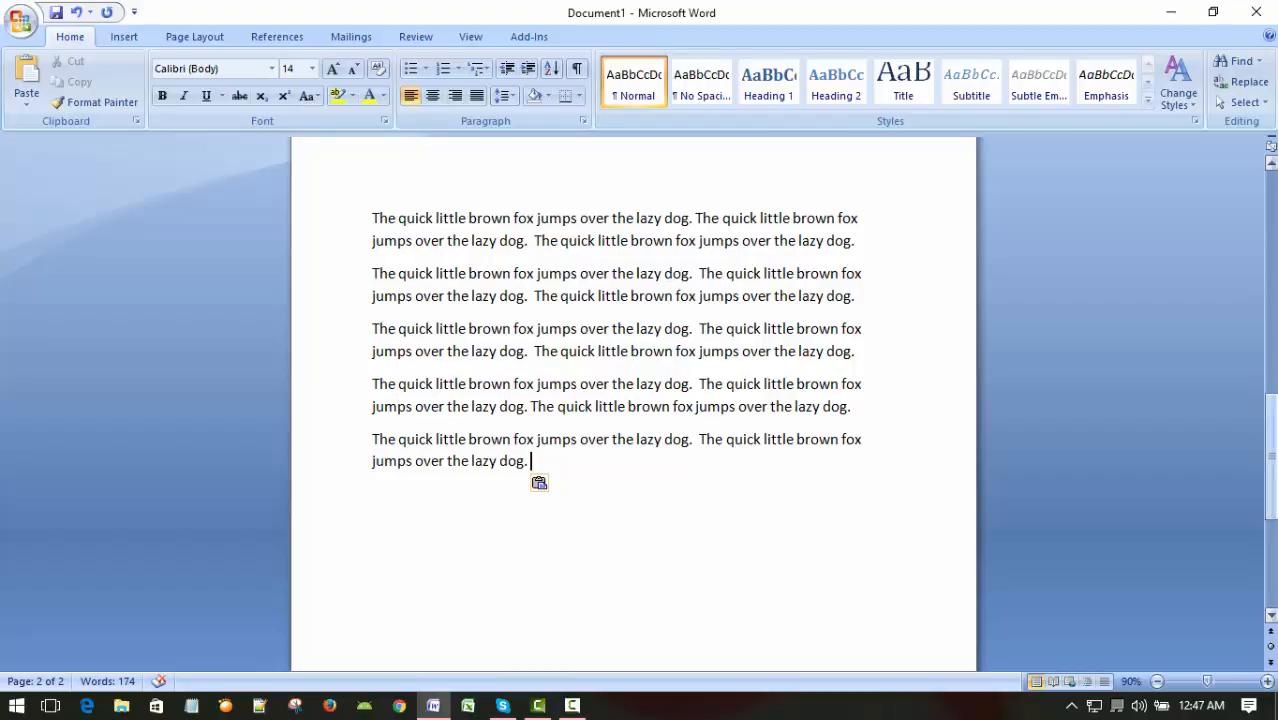
key(ctrl+v)
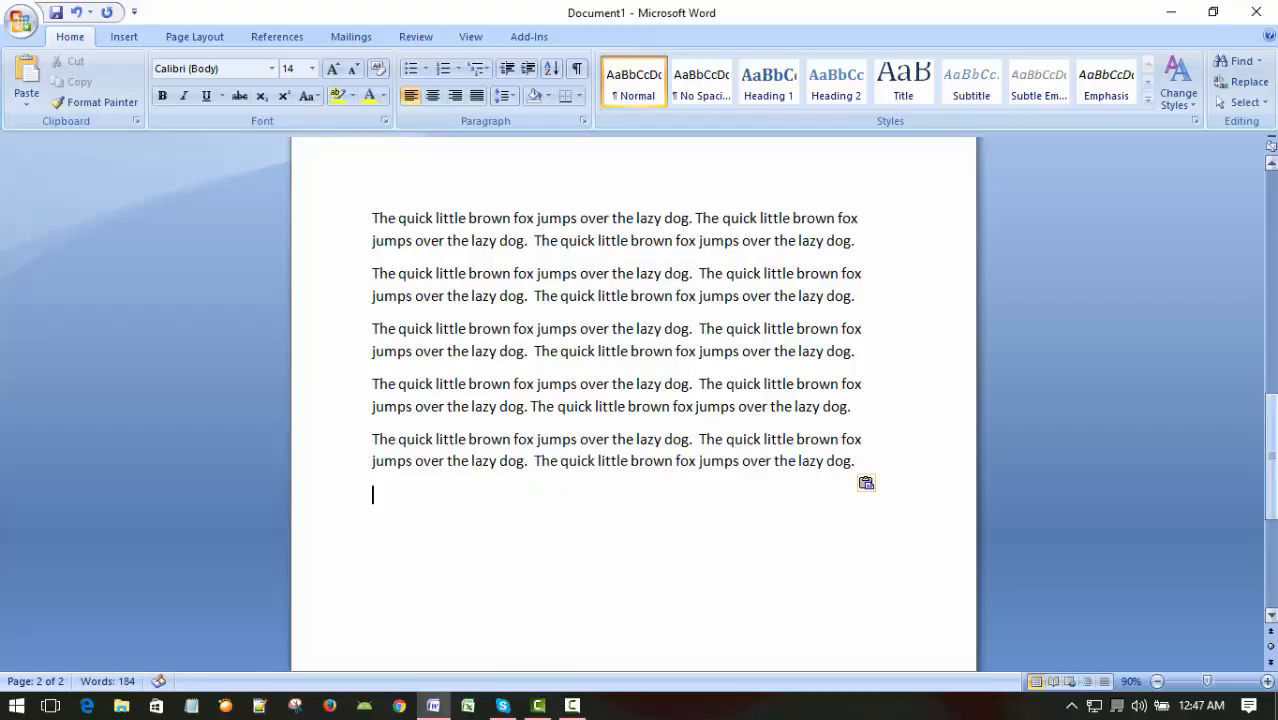
Step: Copy all five fox paragraphs and paste the block five times below them
drag(339, 224, 340, 485)
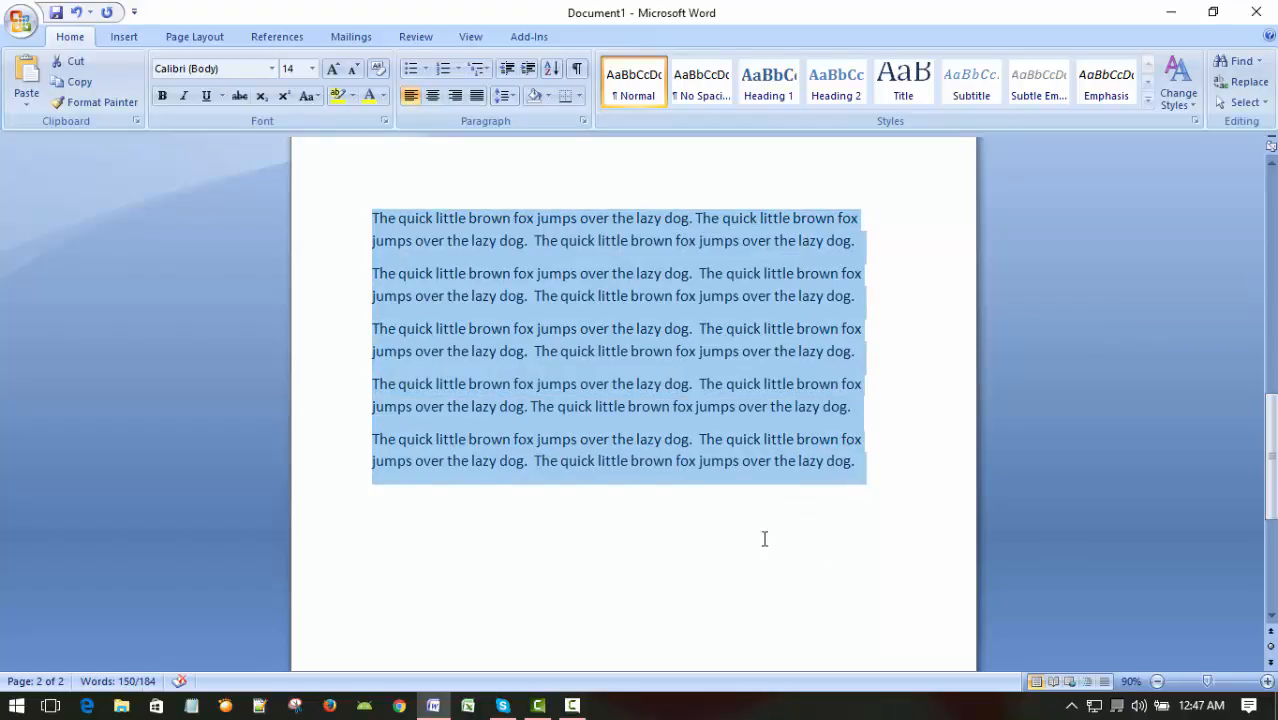
click(764, 538)
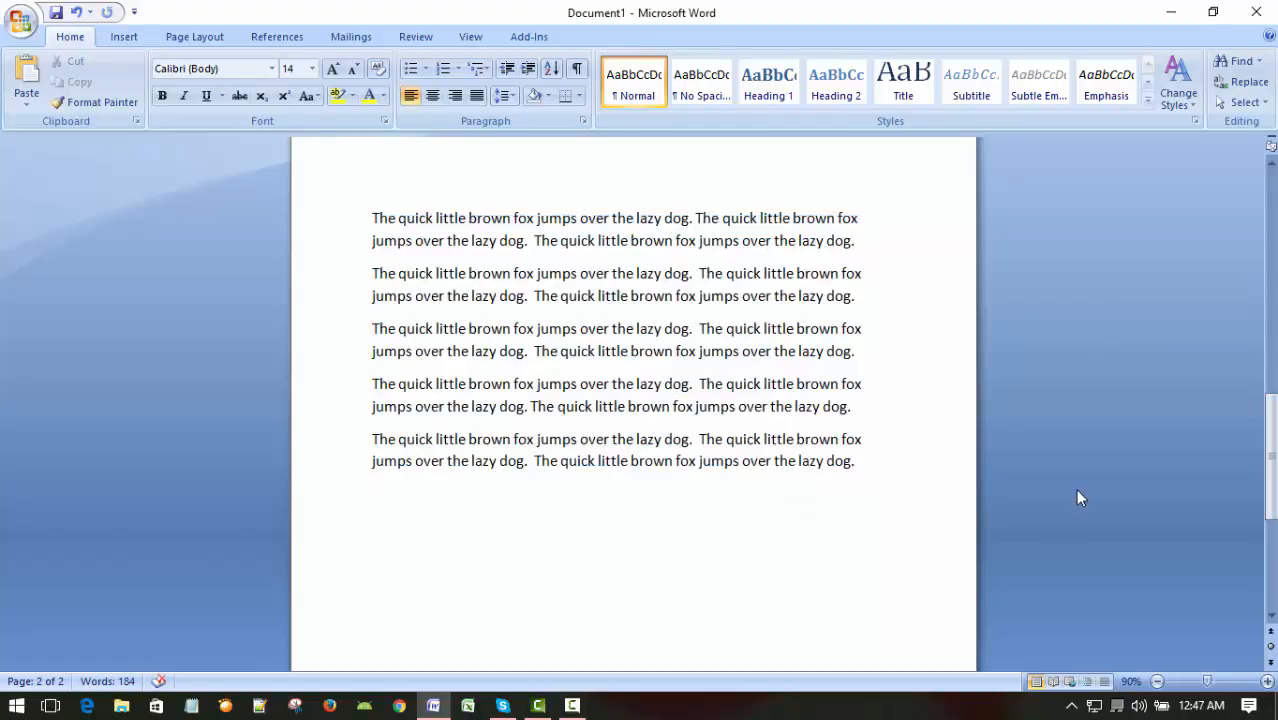
key(ctrl+v)
key(ctrl+v)
key(ctrl+v)
key(ctrl+v)
key(ctrl+v)
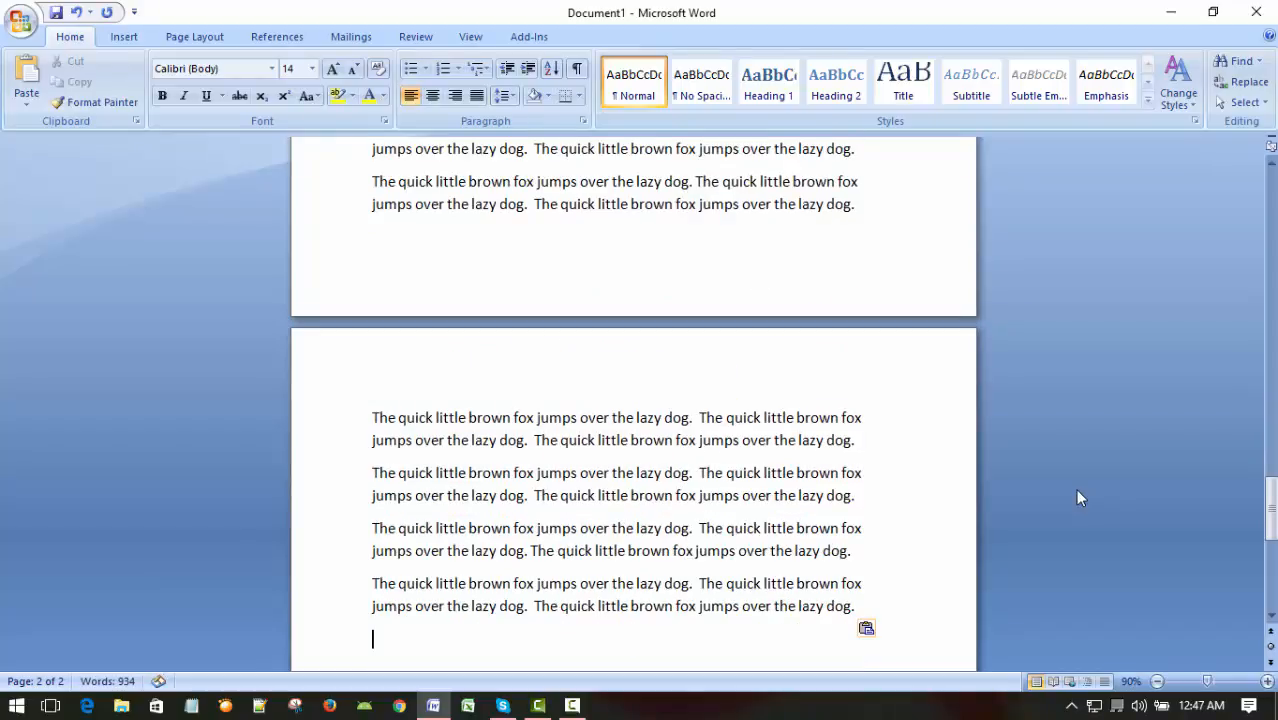
scroll(557, 440, up, 5)
scroll(328, 297, up, 10)
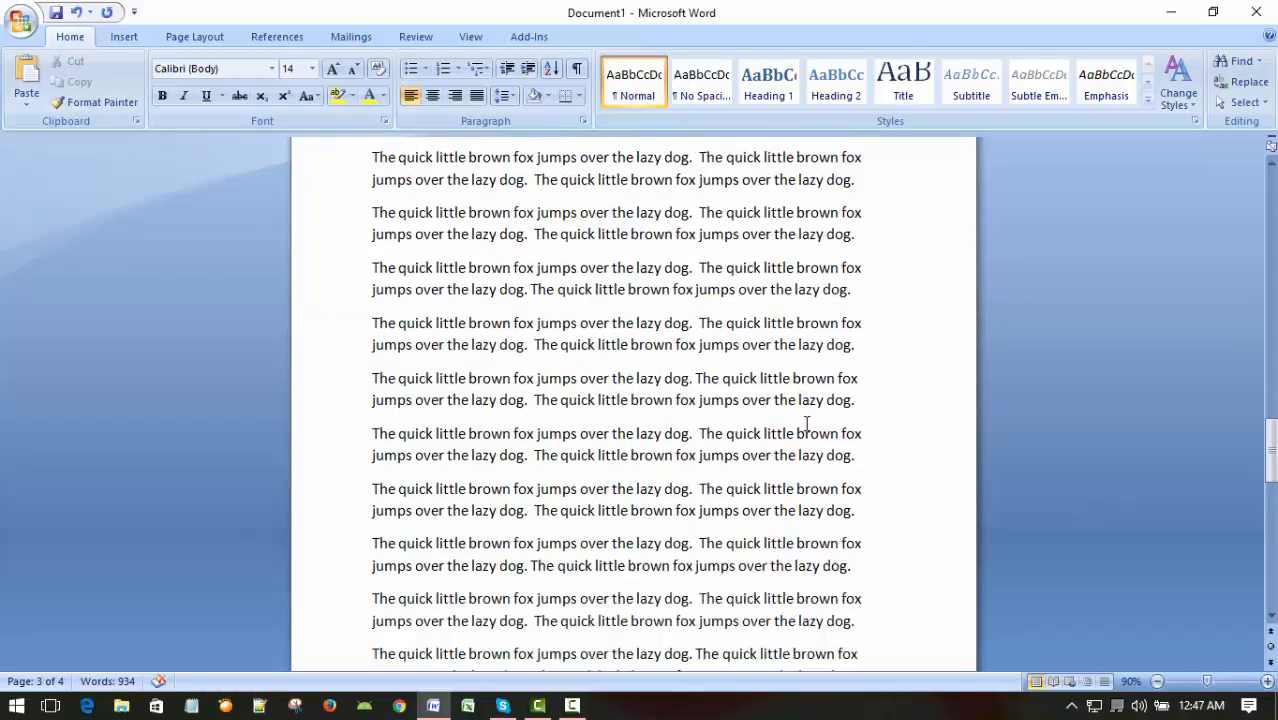
scroll(805, 423, up, 4)
scroll(795, 405, up, 20)
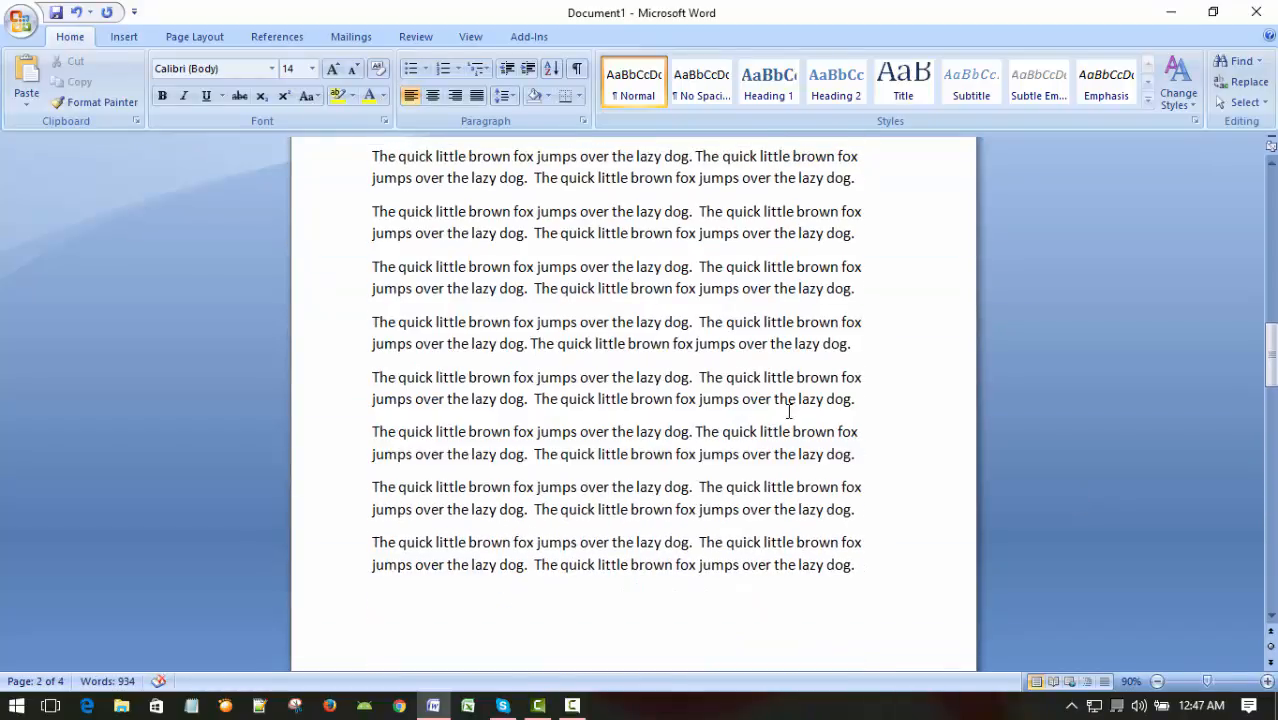
Step: Insert a 5-point star about 1" high and 1.05" wide over the third paragraph on page 2
scroll(785, 407, up, 10)
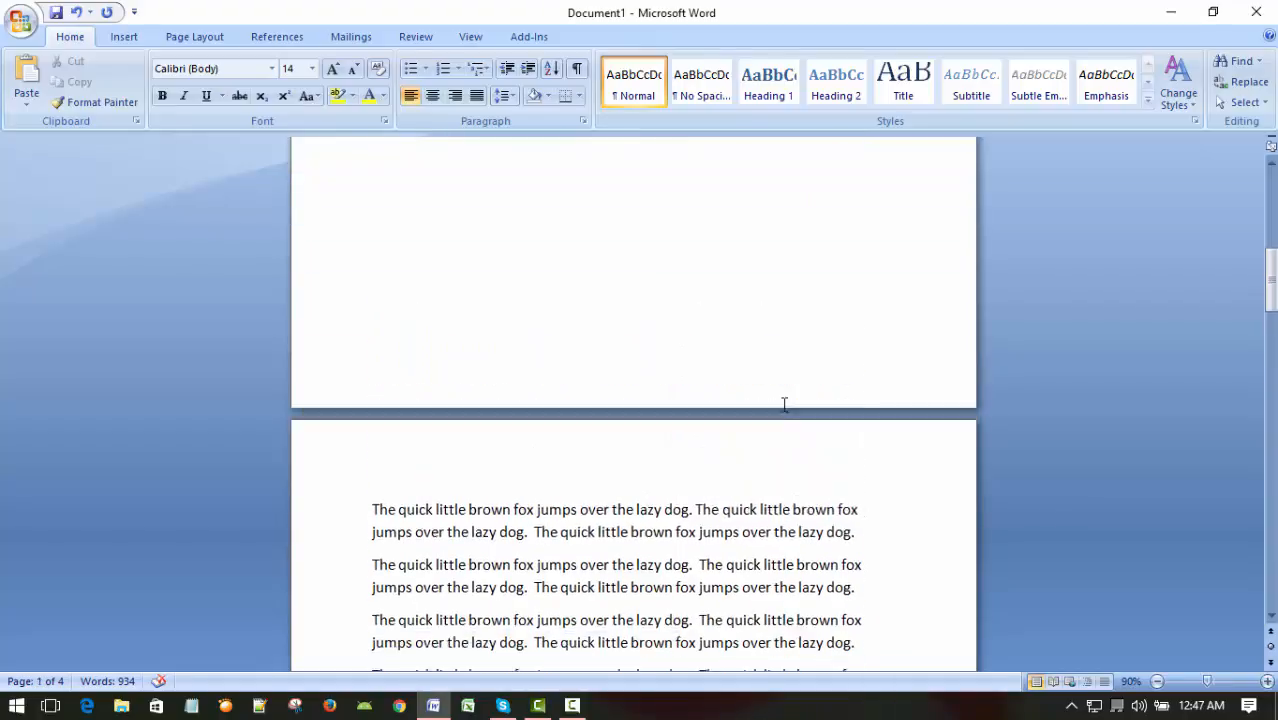
scroll(785, 407, down, 11)
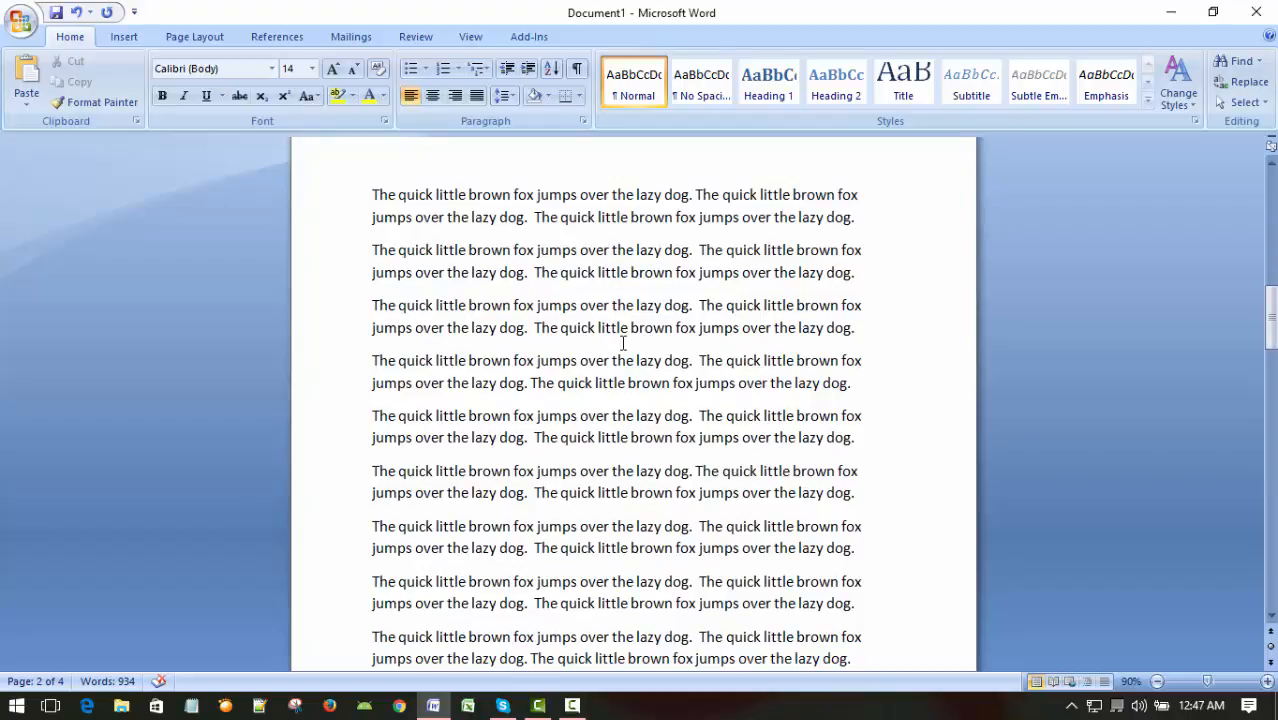
scroll(530, 370, up, 2)
scroll(530, 370, down, 1)
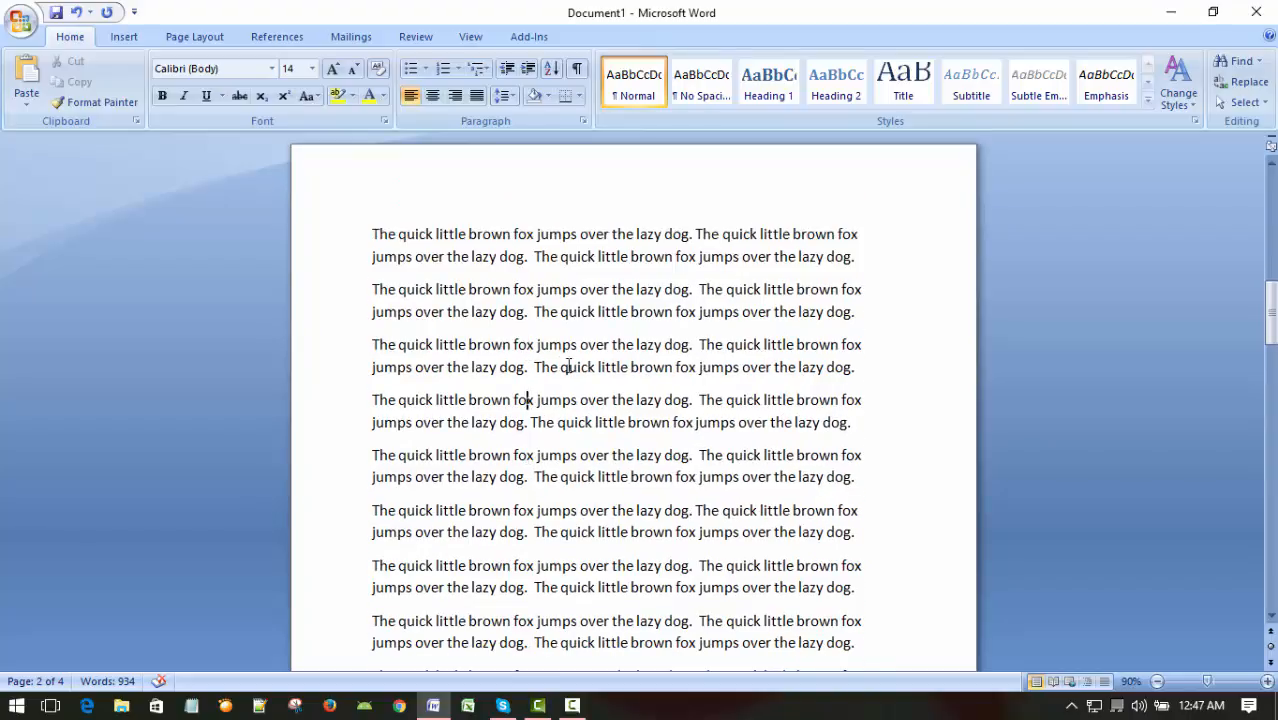
click(537, 401)
click(122, 40)
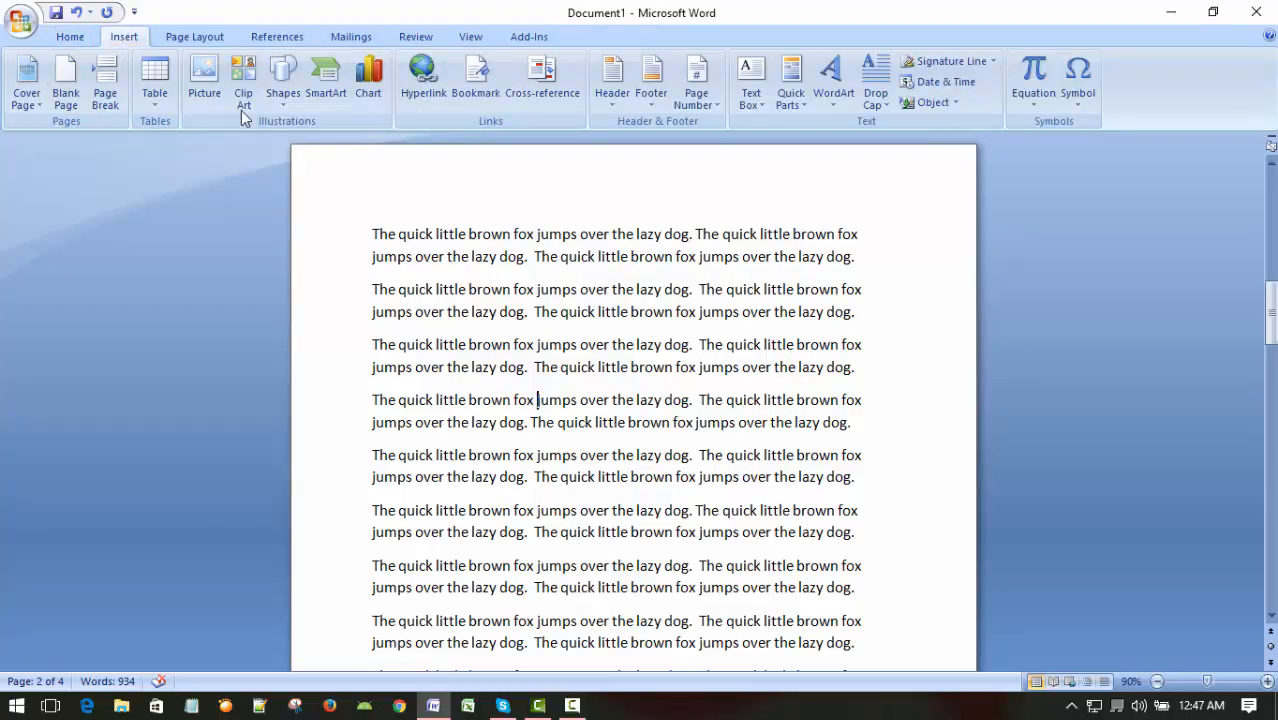
click(286, 86)
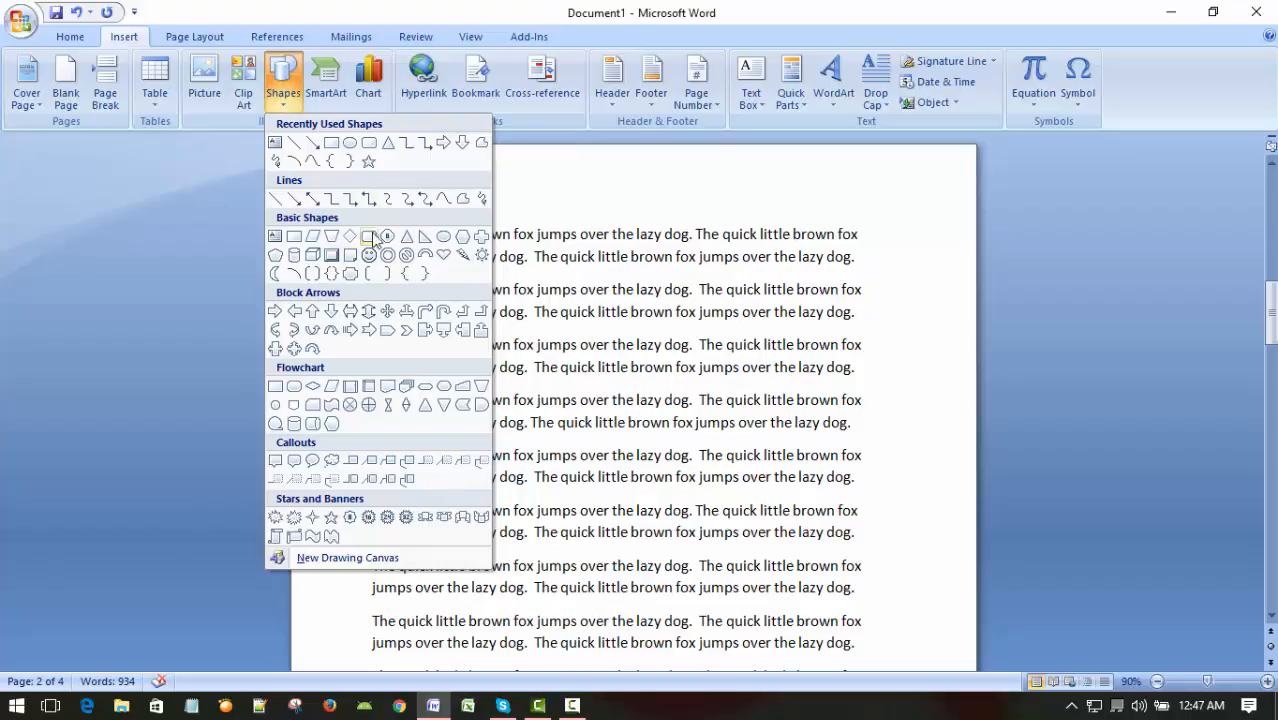
click(370, 163)
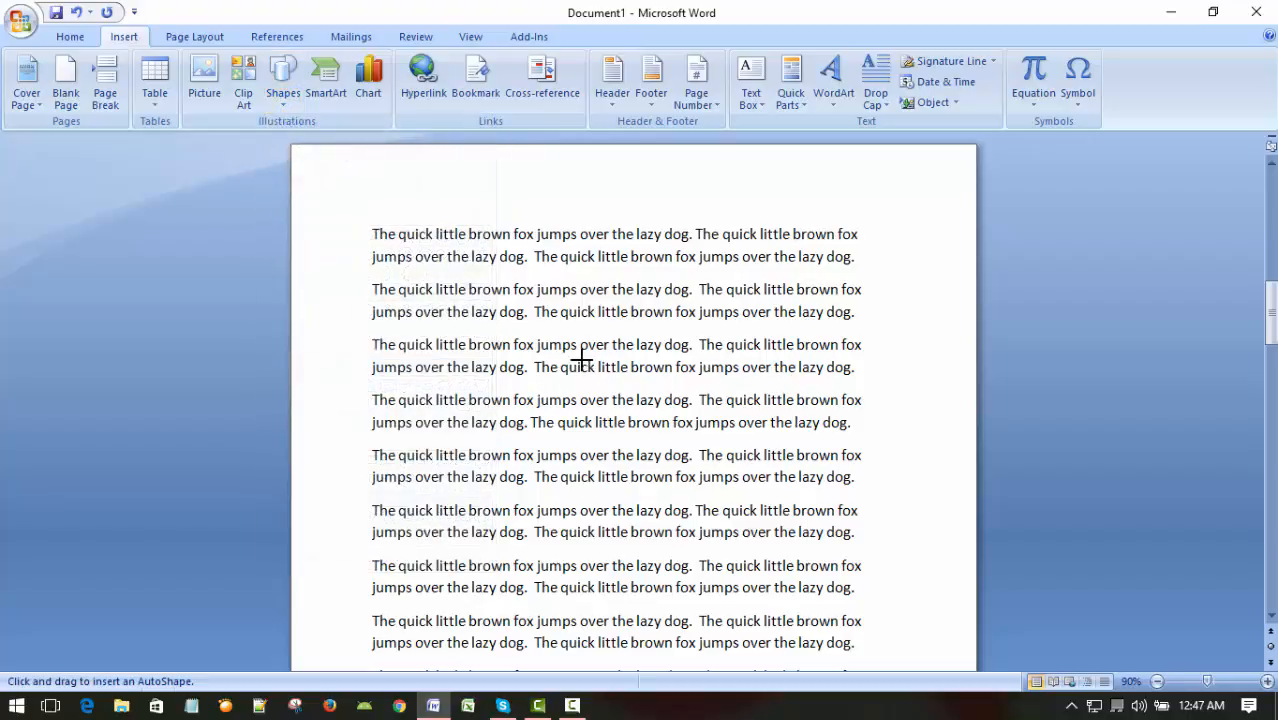
click(523, 326)
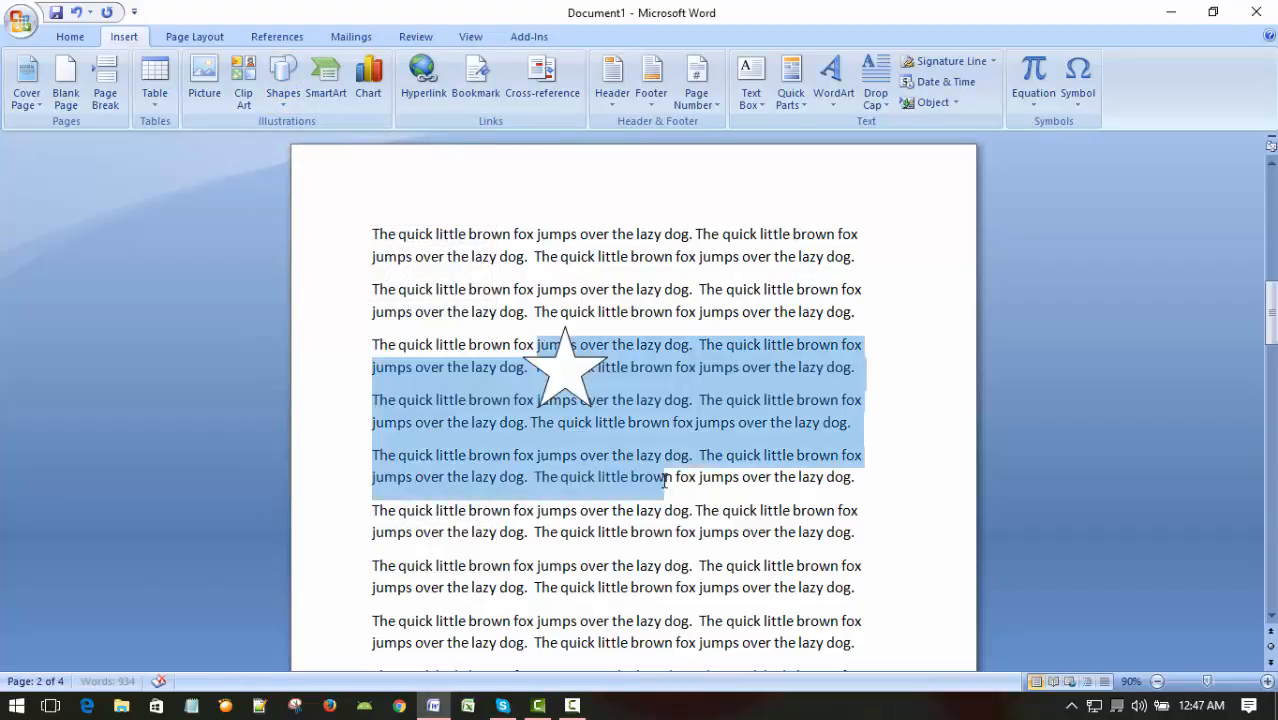
Step: Enlarge the star to about 2.37" high and 2.82" wide over the middle of the page 2 text
click(566, 366)
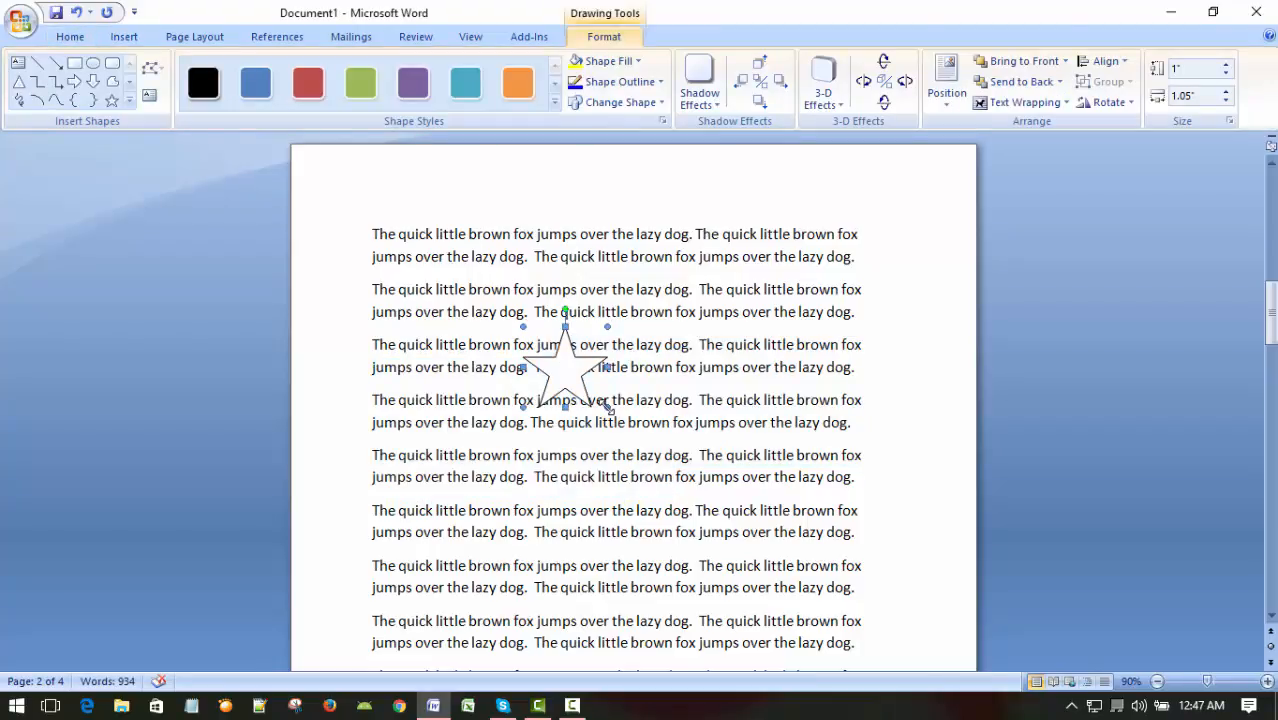
drag(608, 408, 649, 435)
drag(665, 456, 700, 510)
click(562, 382)
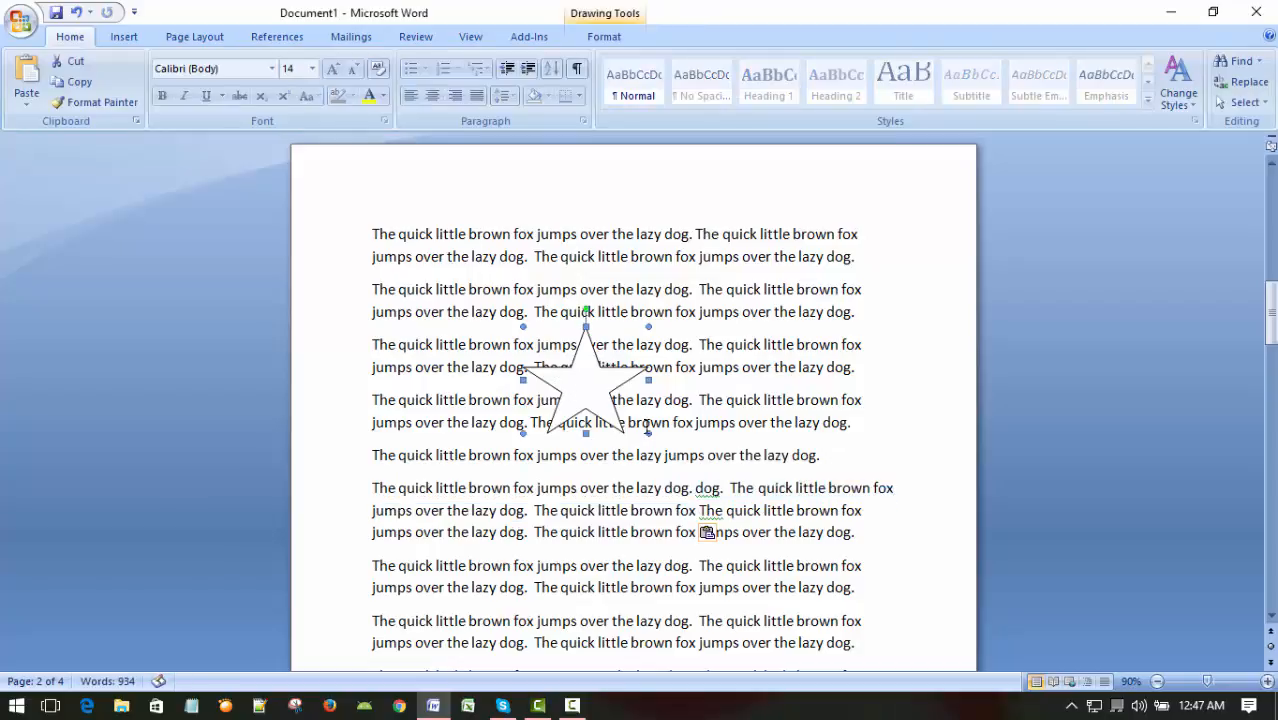
drag(646, 432, 732, 505)
drag(727, 510, 764, 532)
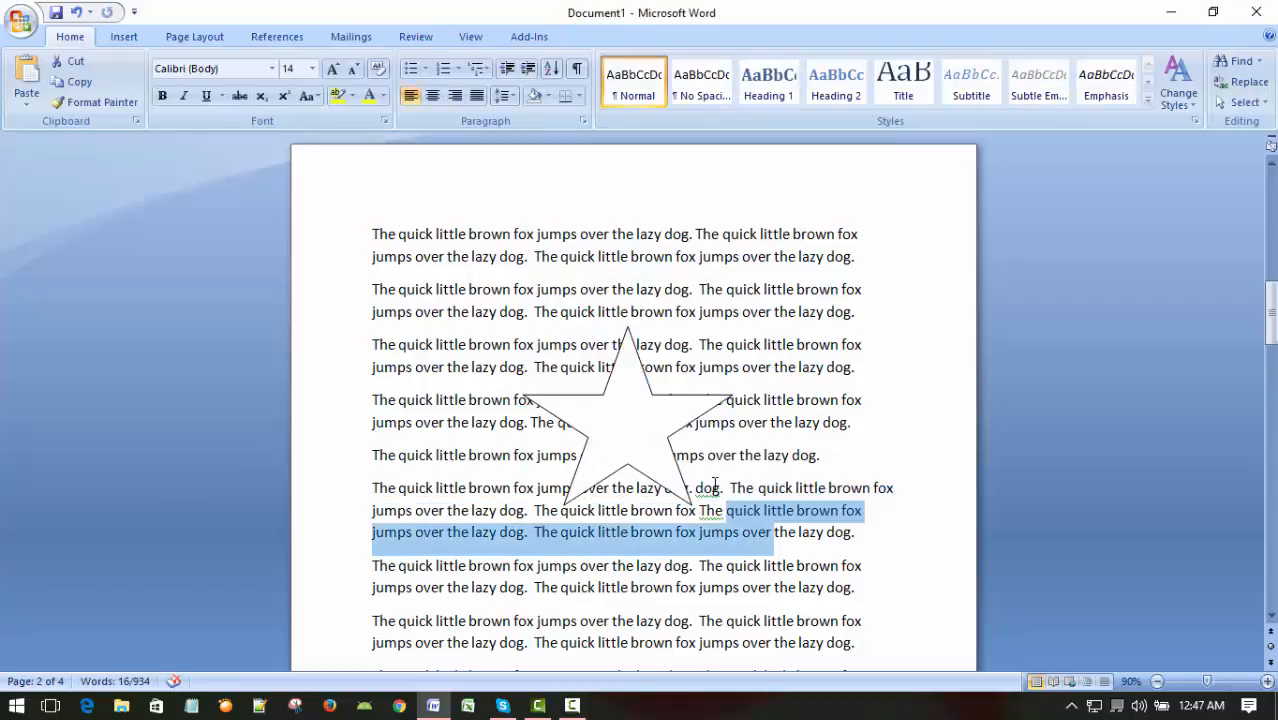
click(655, 347)
click(636, 416)
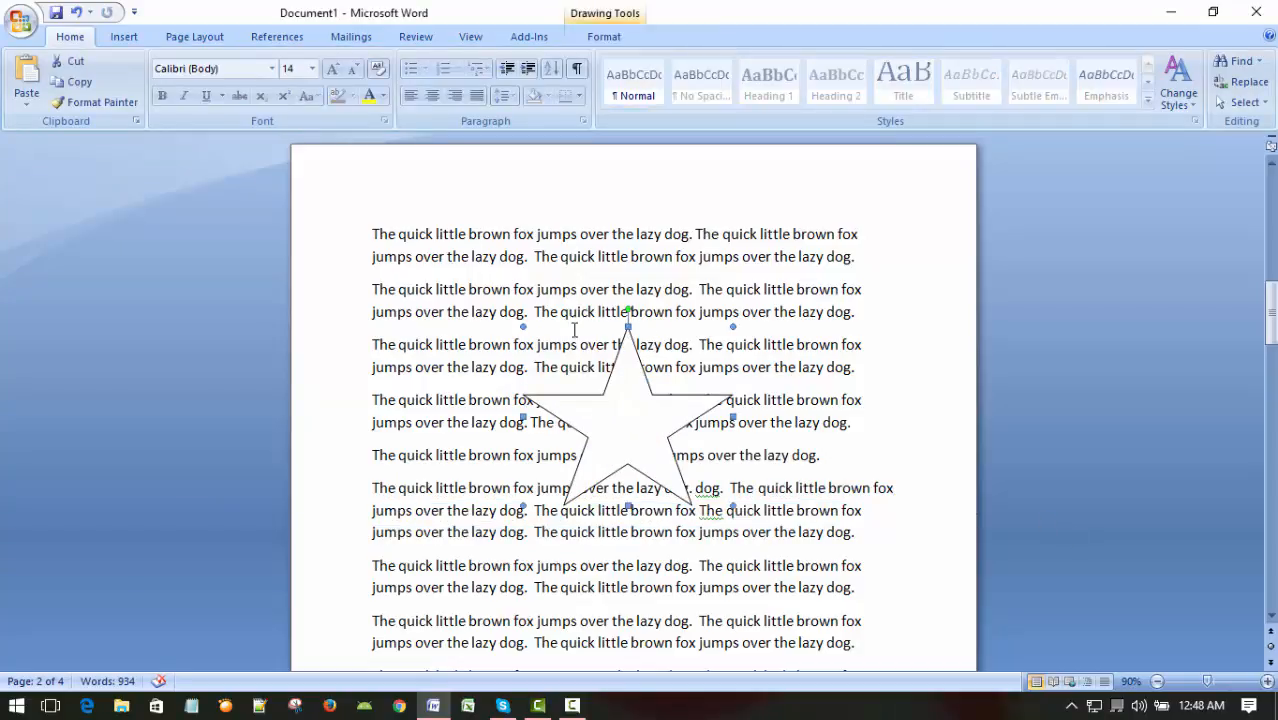
drag(523, 326, 506, 313)
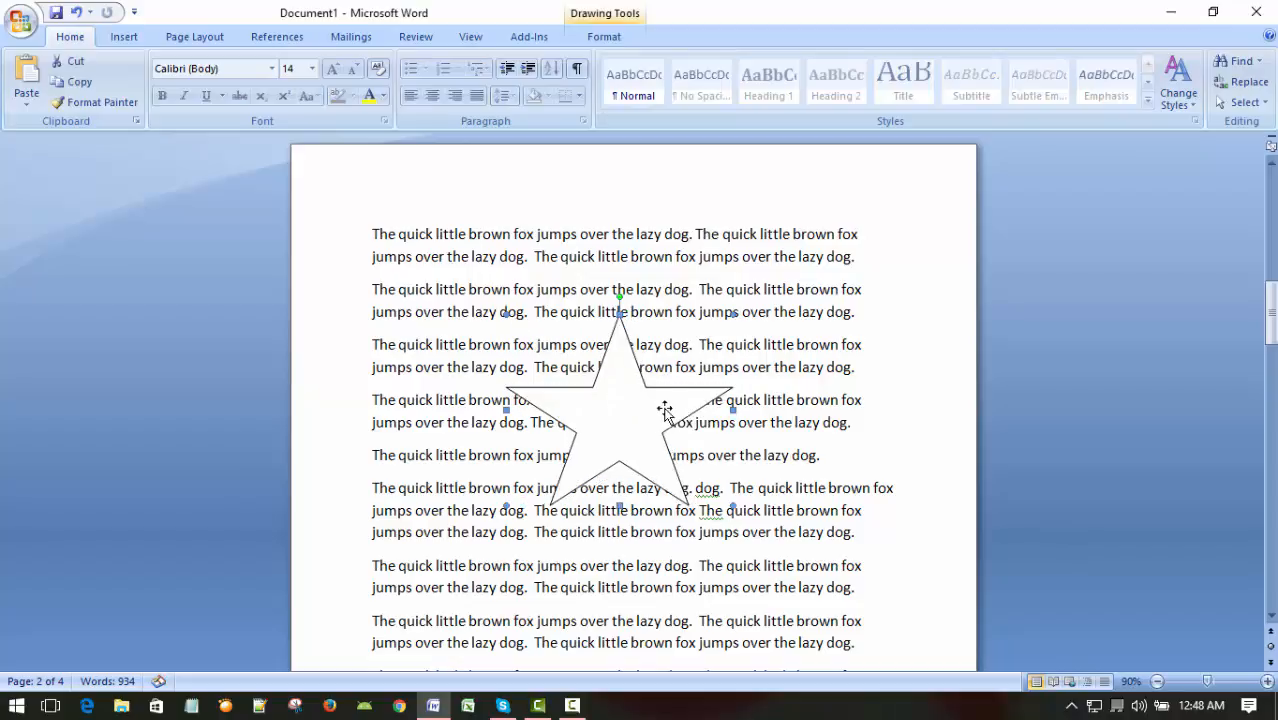
mouse_move(619, 405)
mouse_down()
mouse_move(585, 400)
mouse_move(574, 413)
mouse_move(699, 399)
mouse_move(584, 380)
mouse_move(655, 418)
mouse_move(643, 404)
mouse_up()
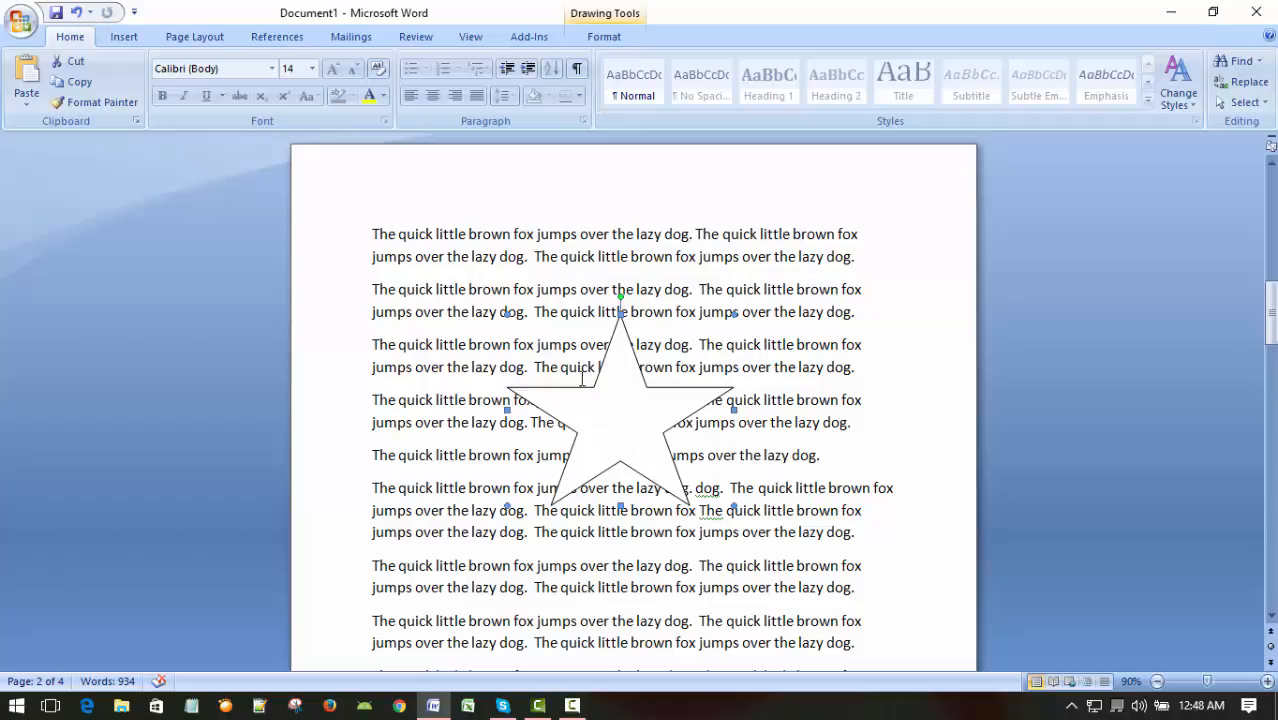
Step: Try the purple, orange and green shape styles on the star and settle on the blue one
double_click(625, 406)
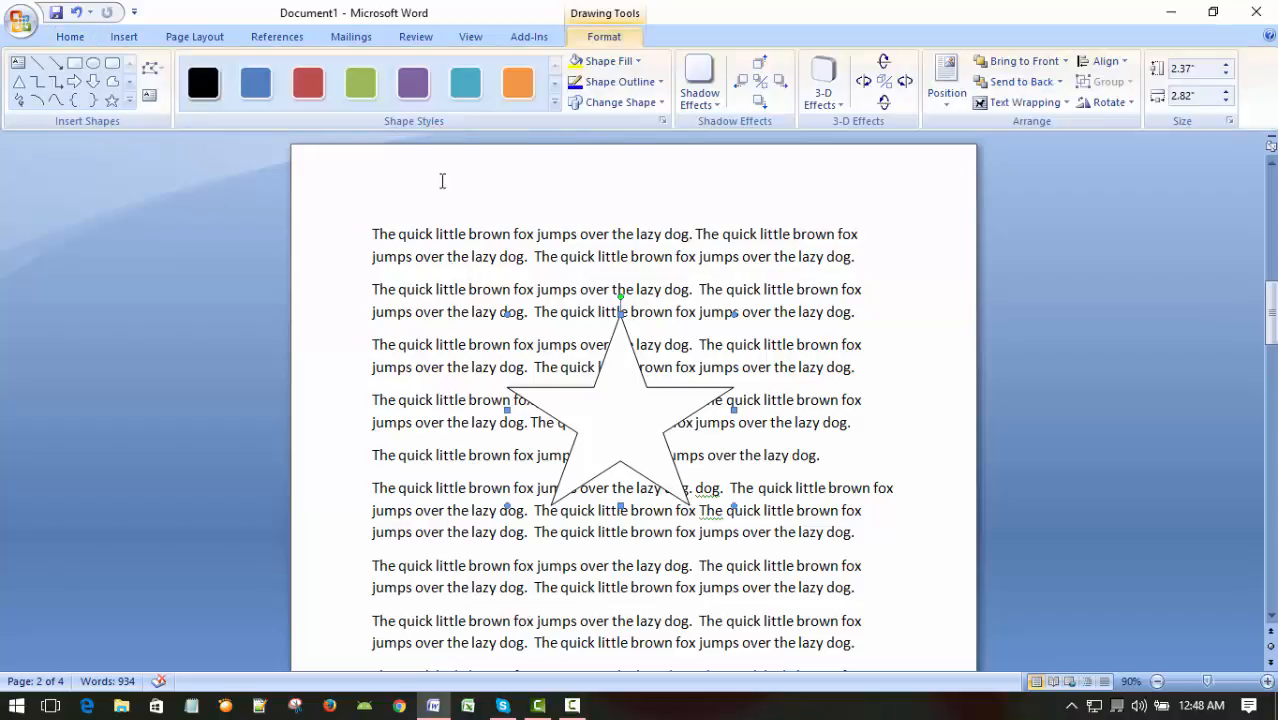
click(413, 84)
click(518, 84)
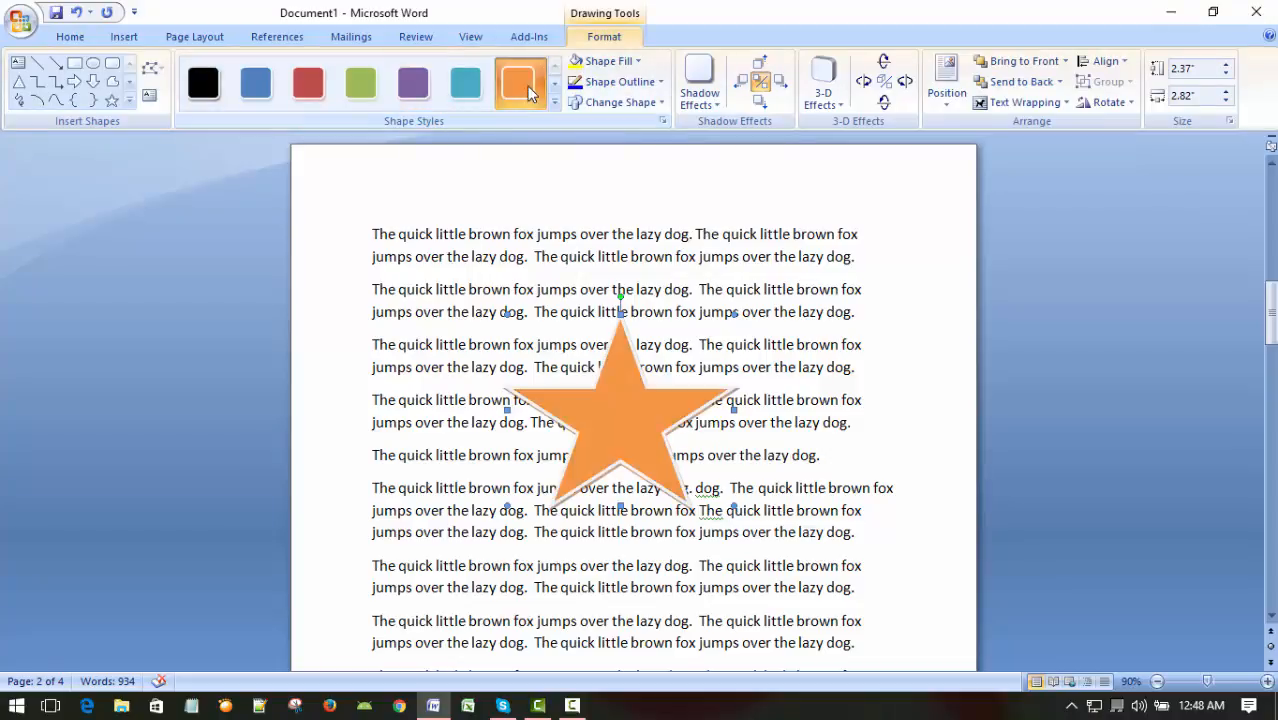
click(361, 84)
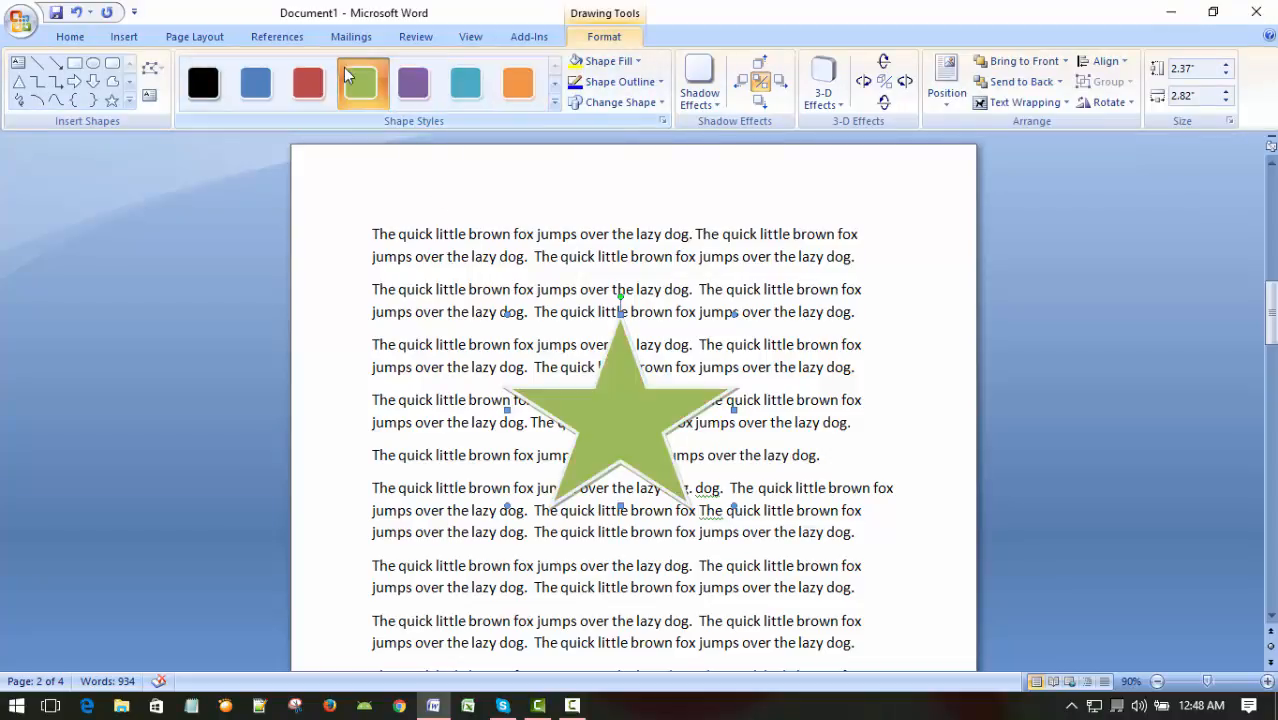
click(251, 90)
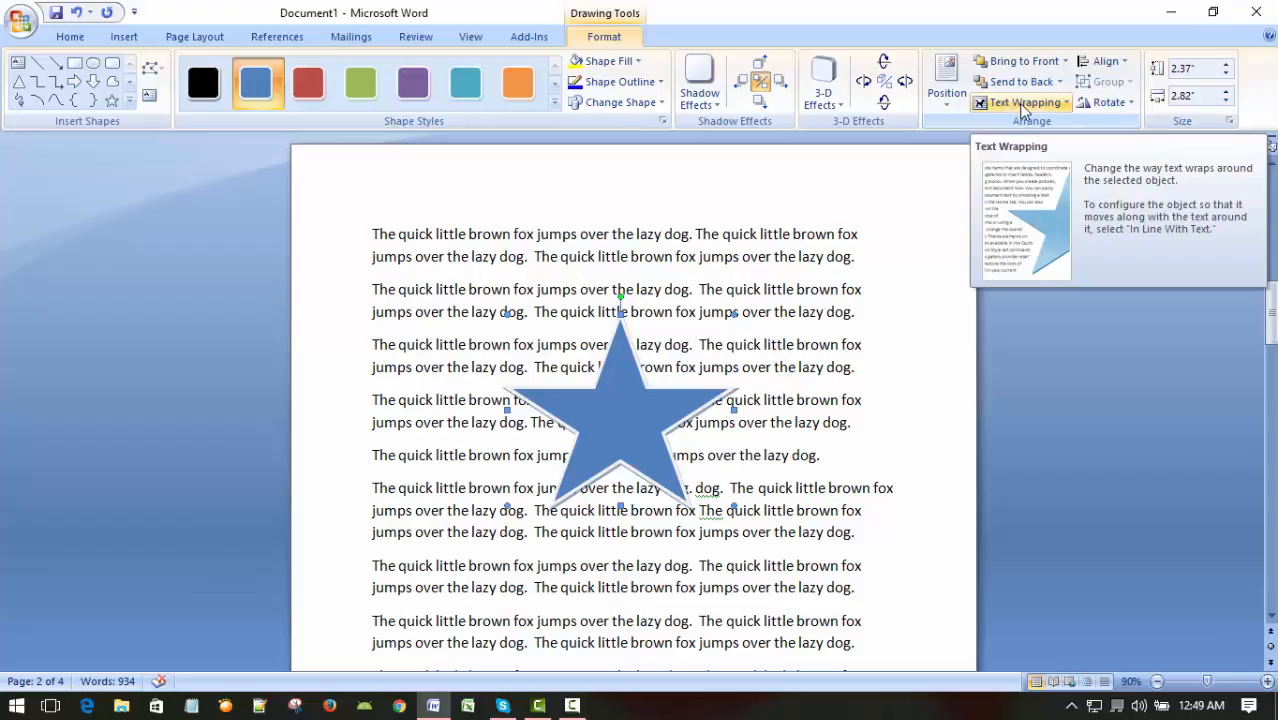
Step: Set the star's text wrapping to In Line with Text and shrink it to about 1.76" high and 2.29" wide
click(1023, 104)
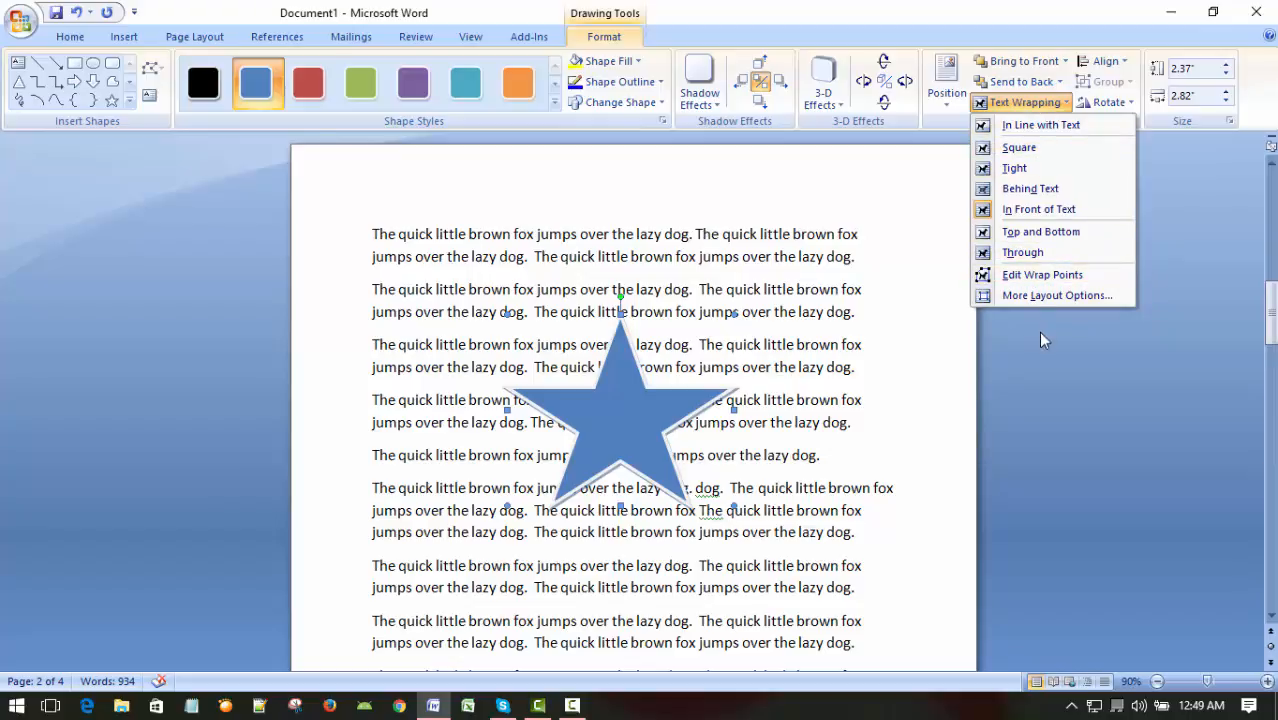
click(1044, 128)
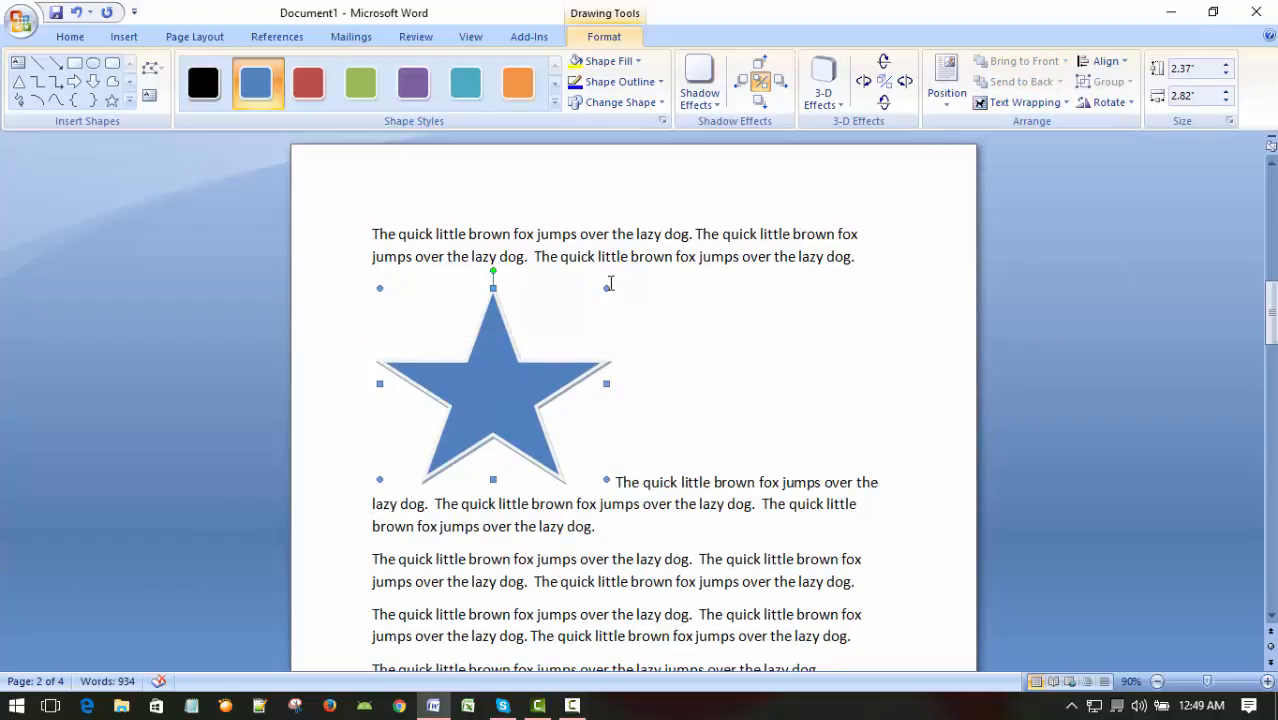
drag(605, 288, 563, 339)
Step: Move the inline star along the second paragraph's first line, first after "The" and then into the word "quick"
drag(506, 383, 600, 378)
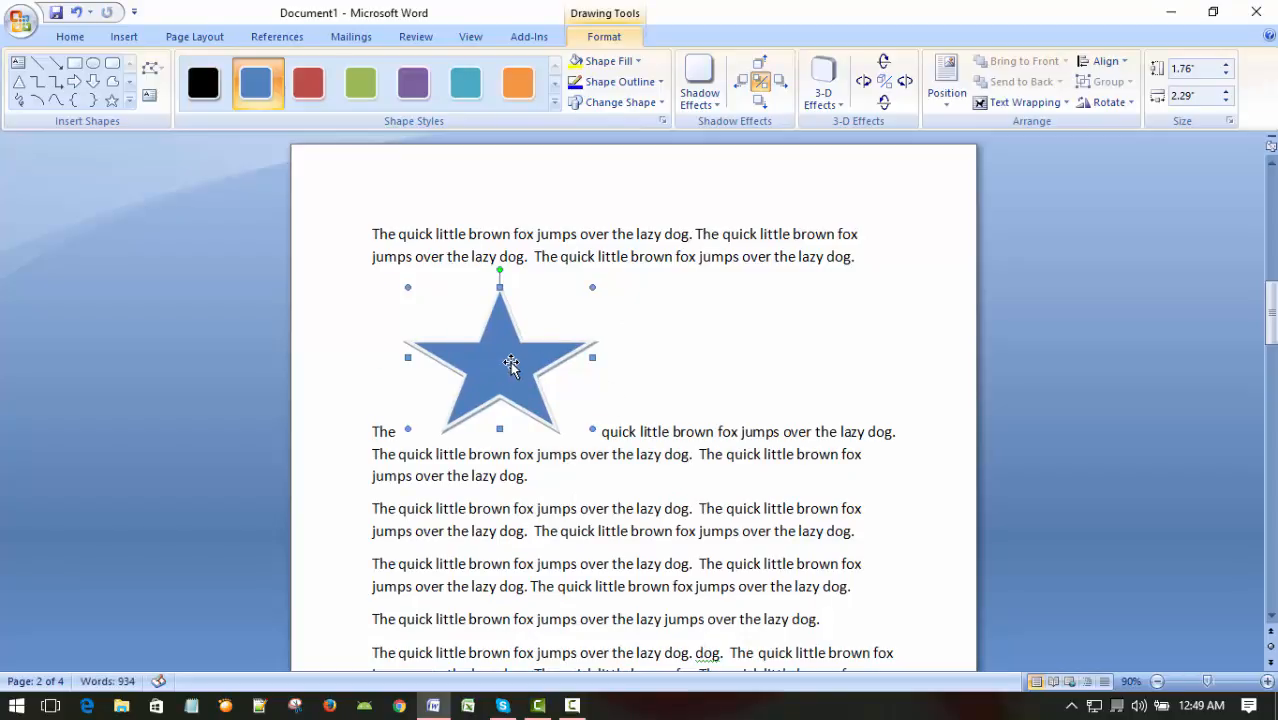
click(918, 387)
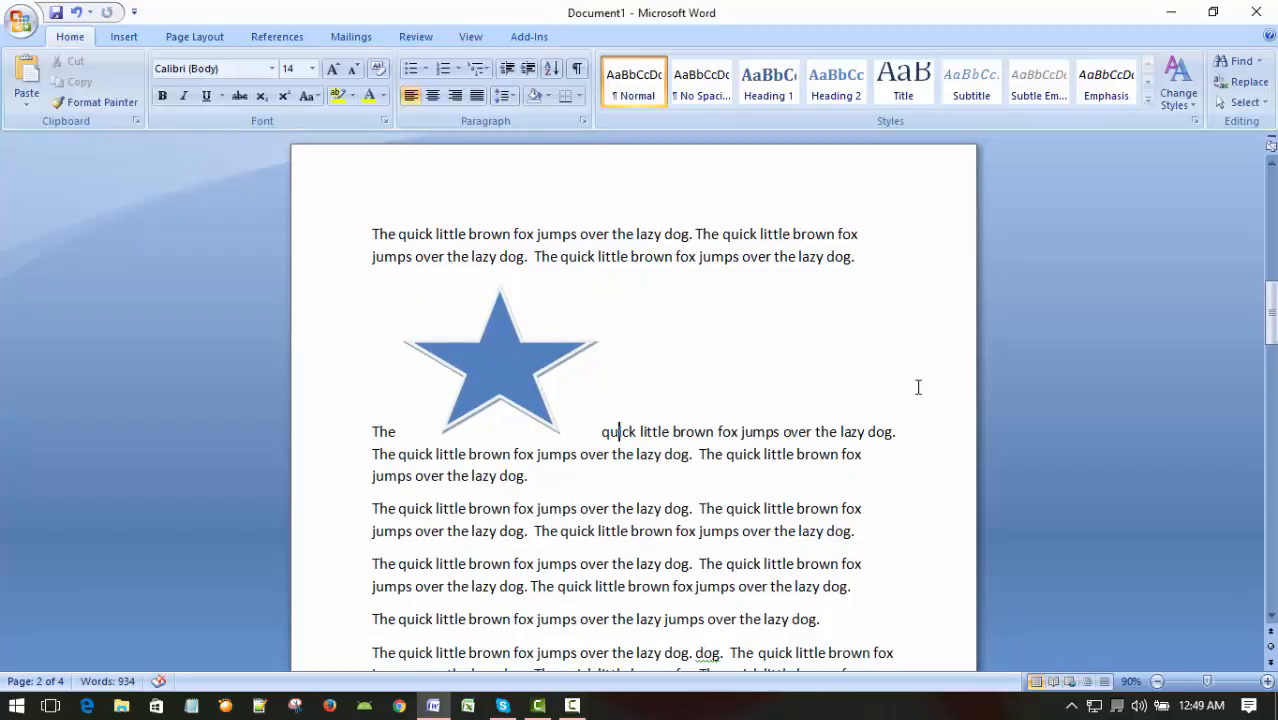
click(485, 345)
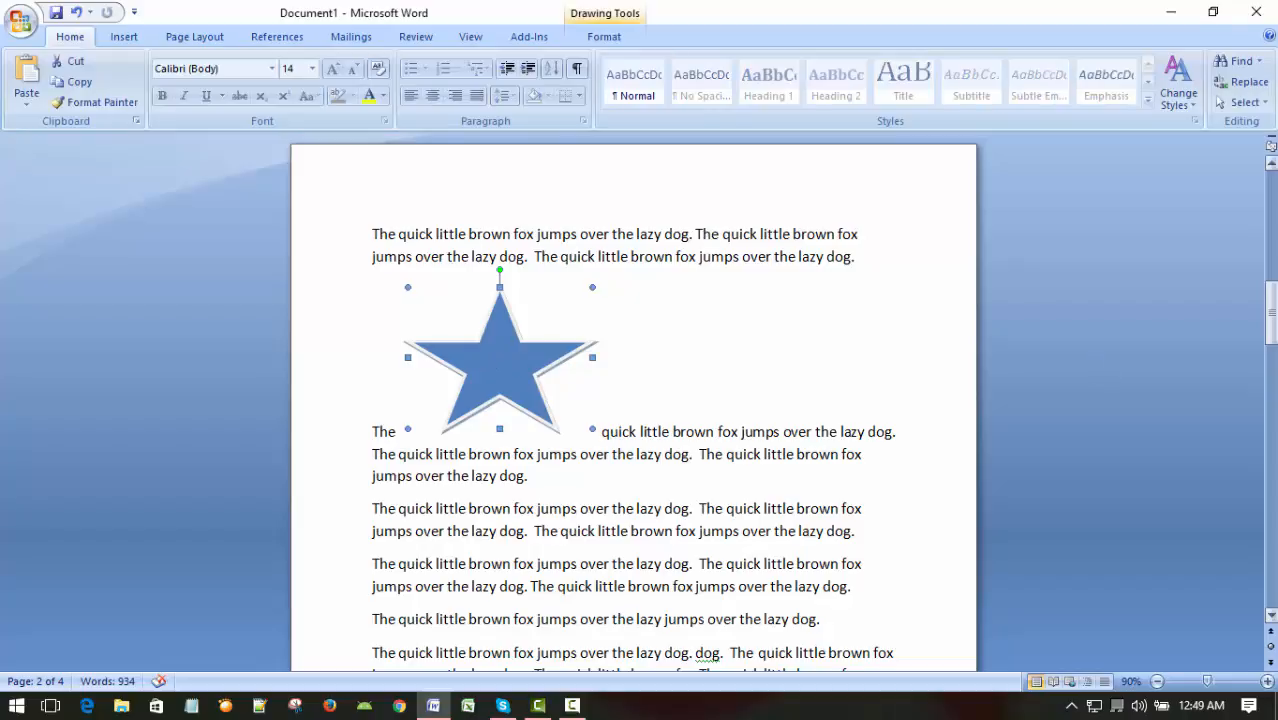
click(532, 476)
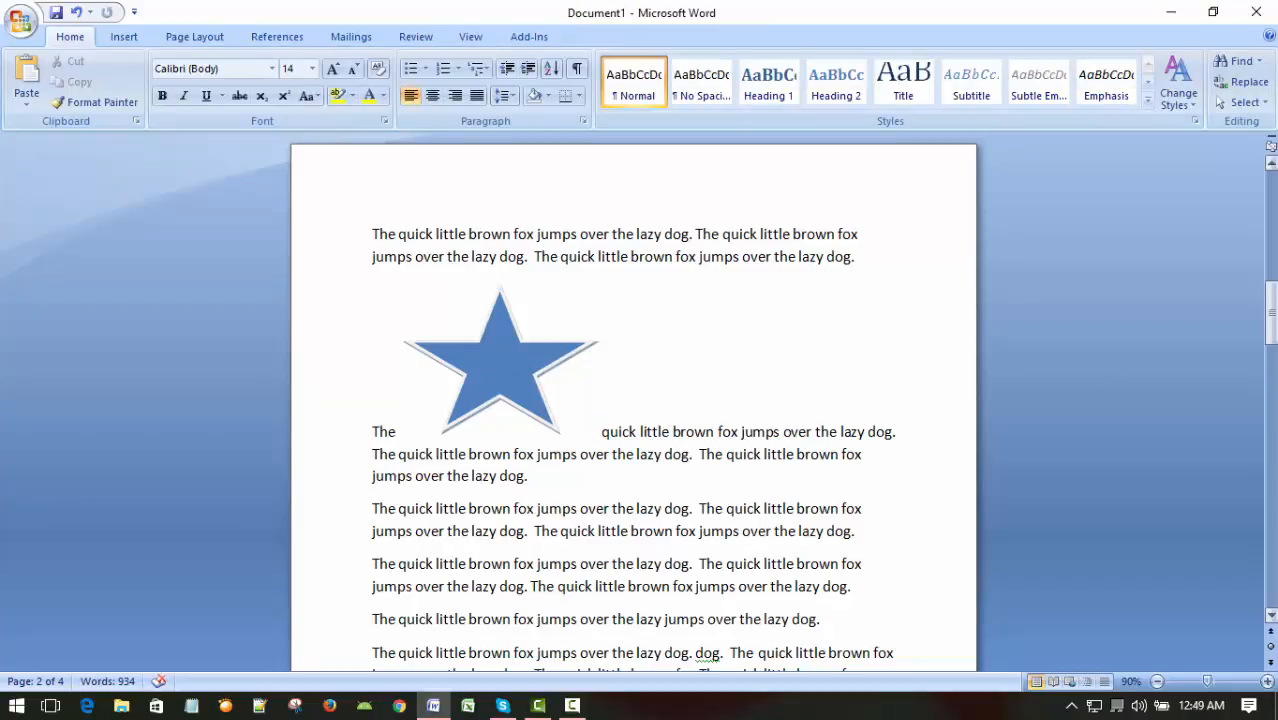
click(514, 343)
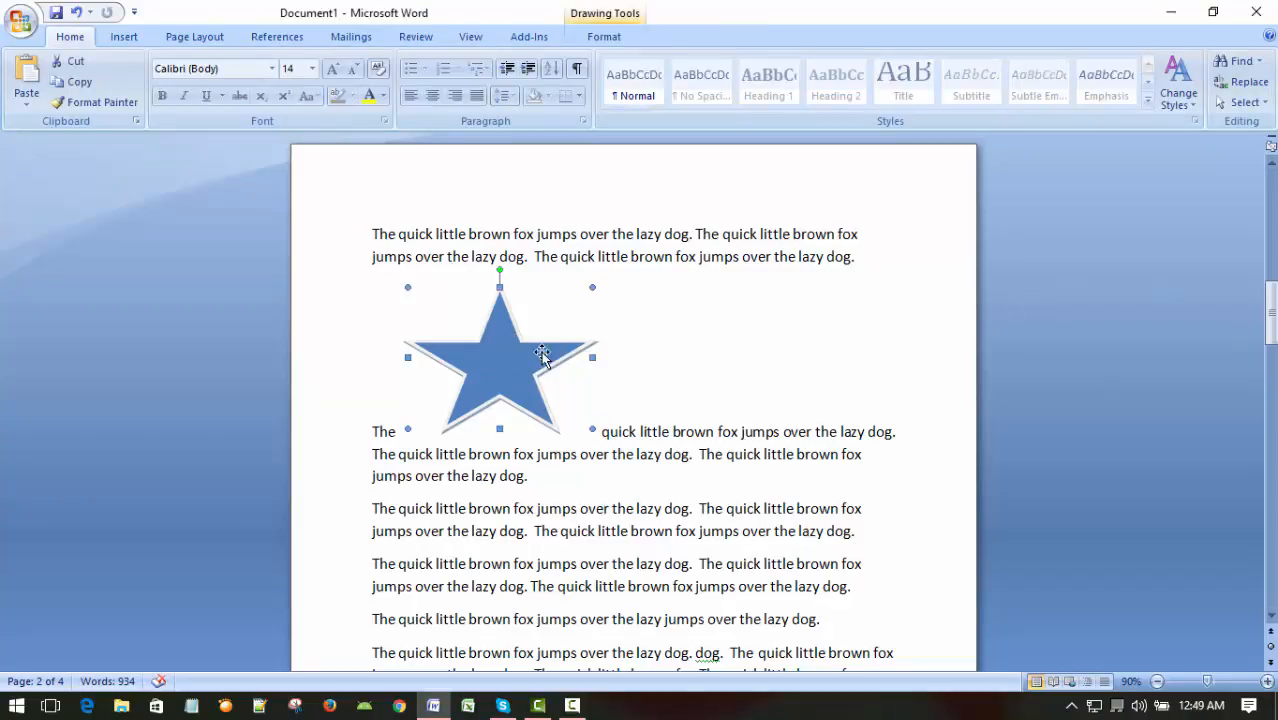
mouse_move(507, 358)
mouse_down()
mouse_move(599, 408)
mouse_move(508, 334)
mouse_up()
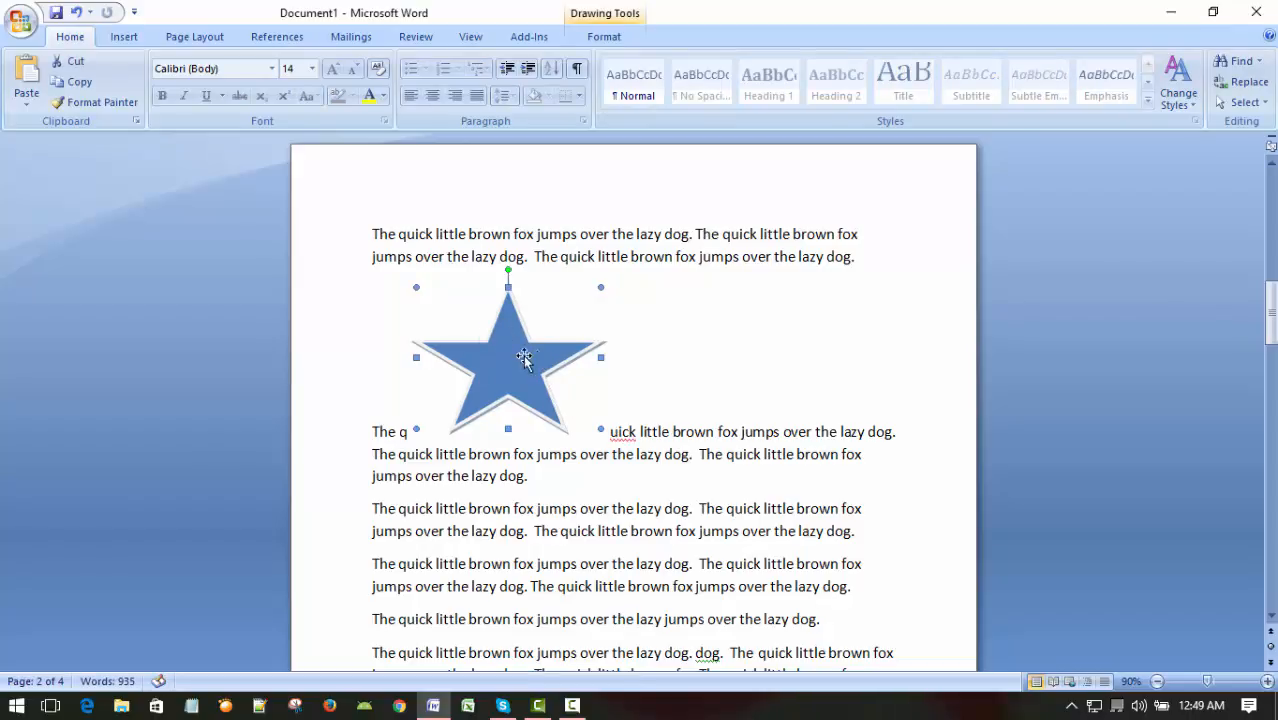
click(616, 358)
click(530, 357)
key(Escape)
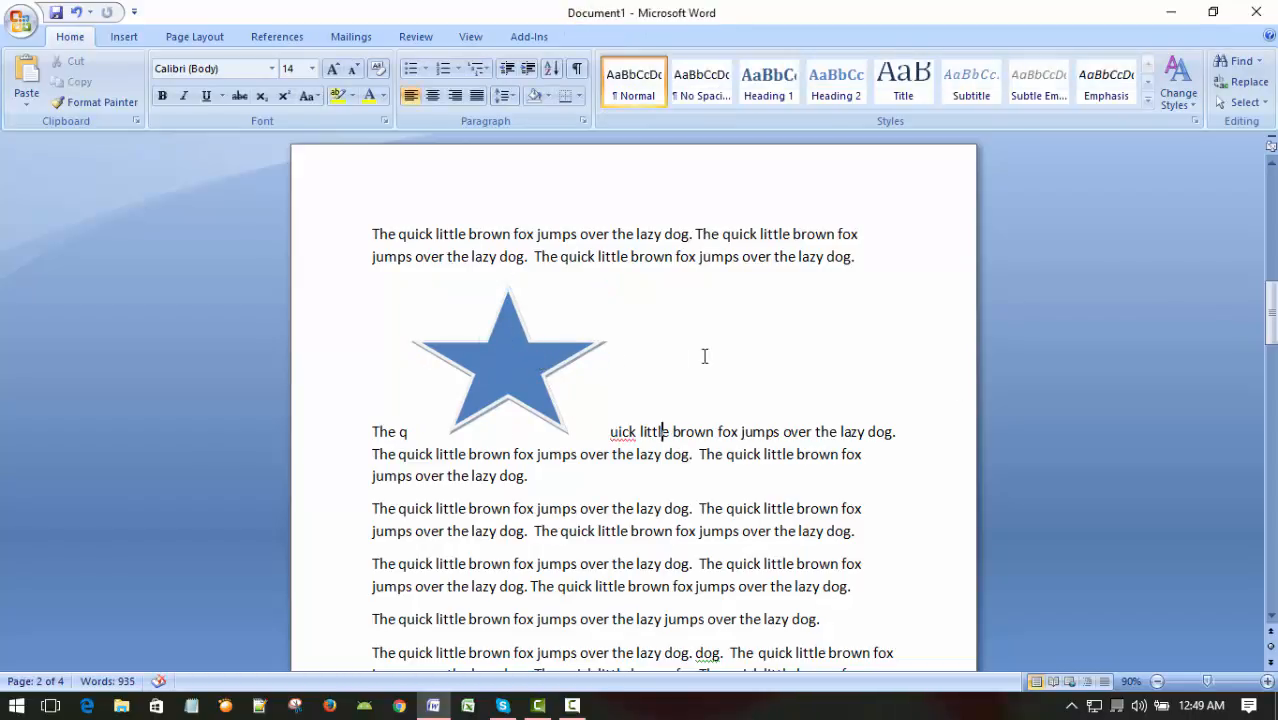
Step: Move the star into the first paragraph's second line, between "jumps over" and "the lazy dog"
click(516, 349)
click(616, 431)
click(525, 355)
drag(517, 362, 448, 260)
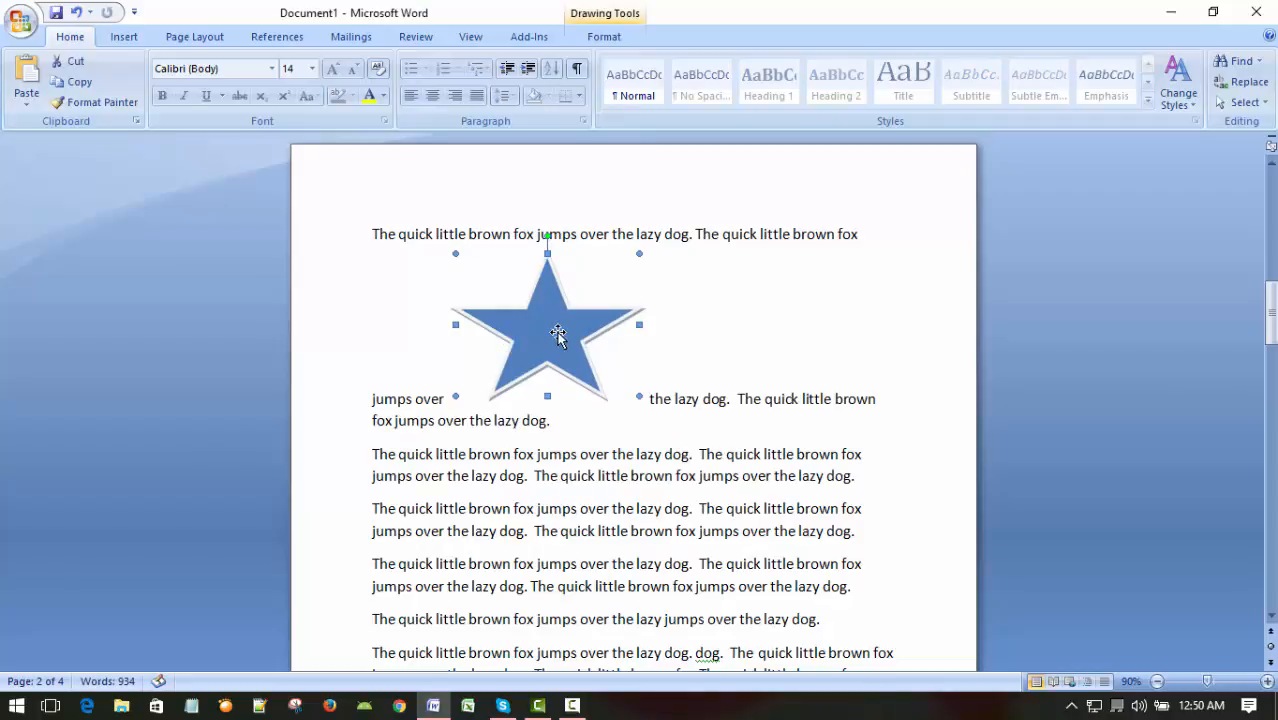
click(608, 355)
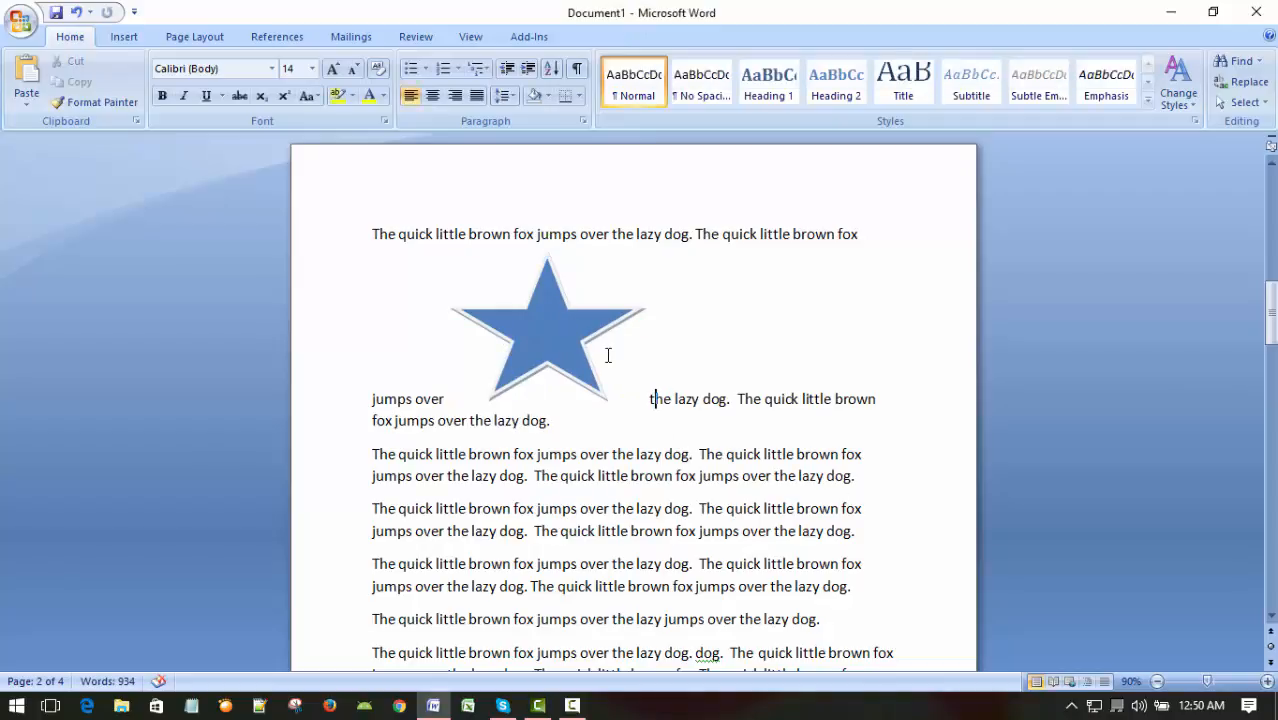
Step: Shrink the inline star to about 0.75" high and 1.41" wide
click(548, 326)
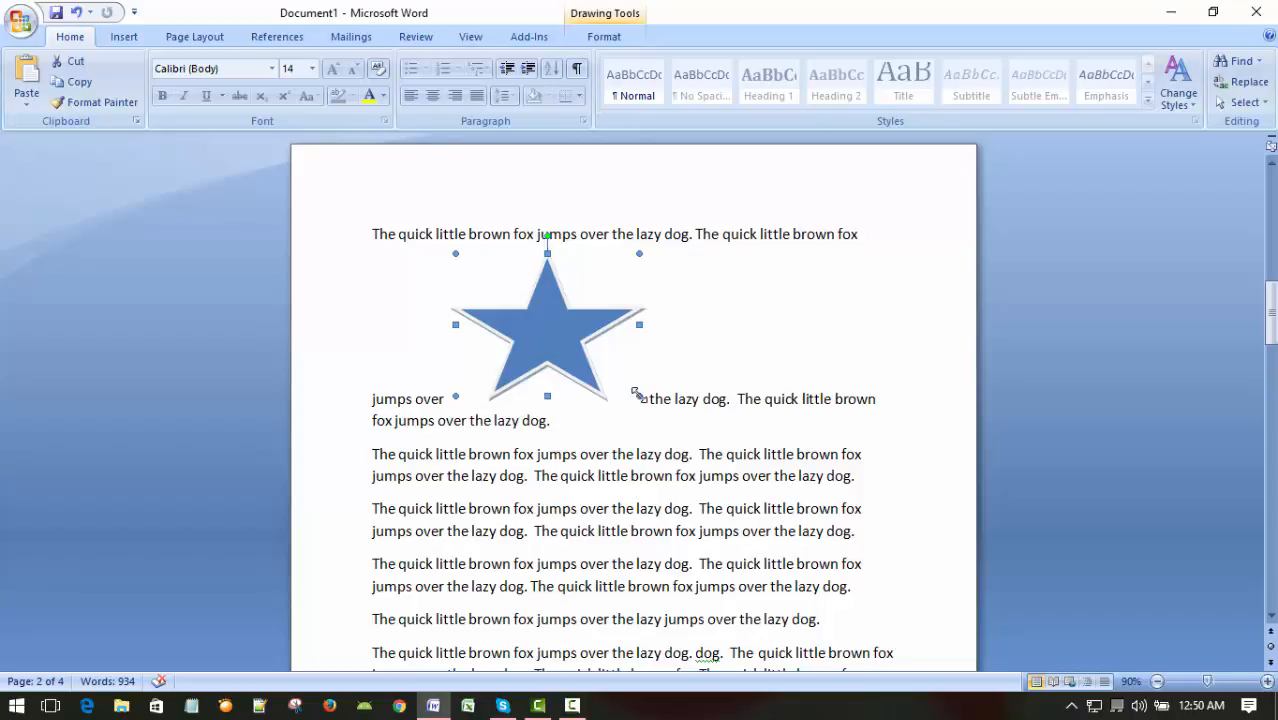
double_click(608, 348)
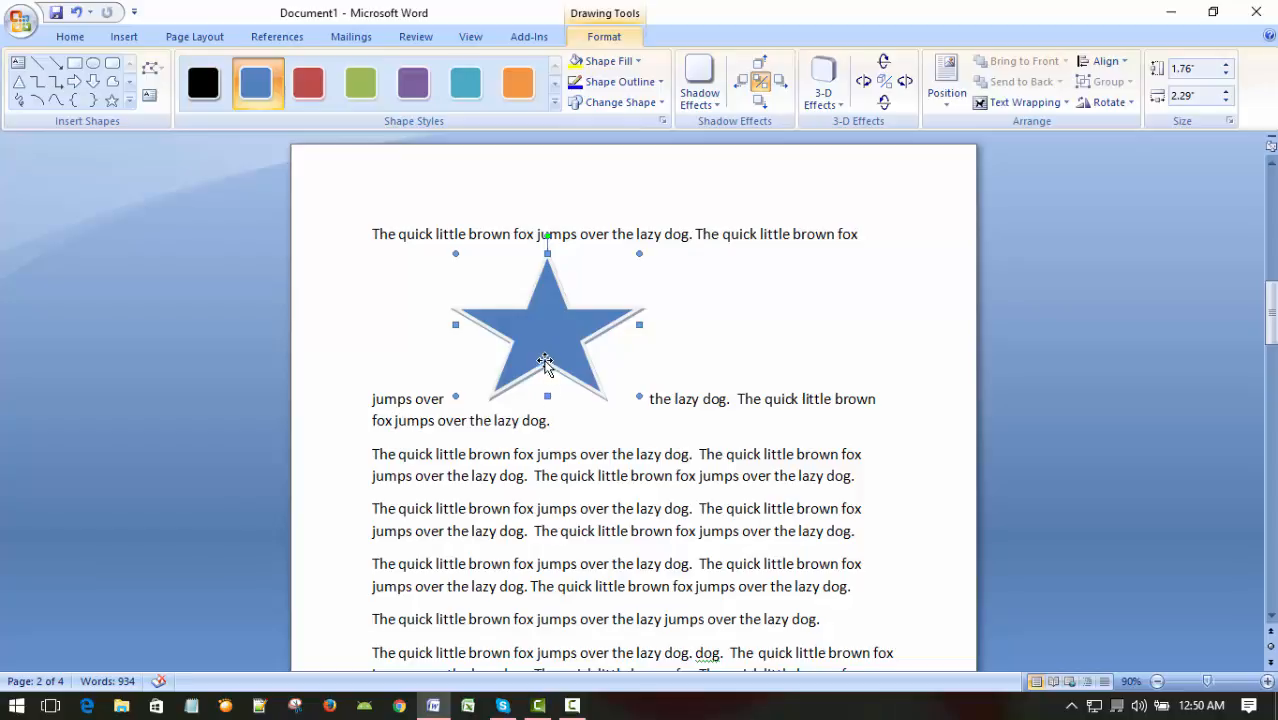
drag(547, 393, 552, 372)
drag(638, 253, 571, 272)
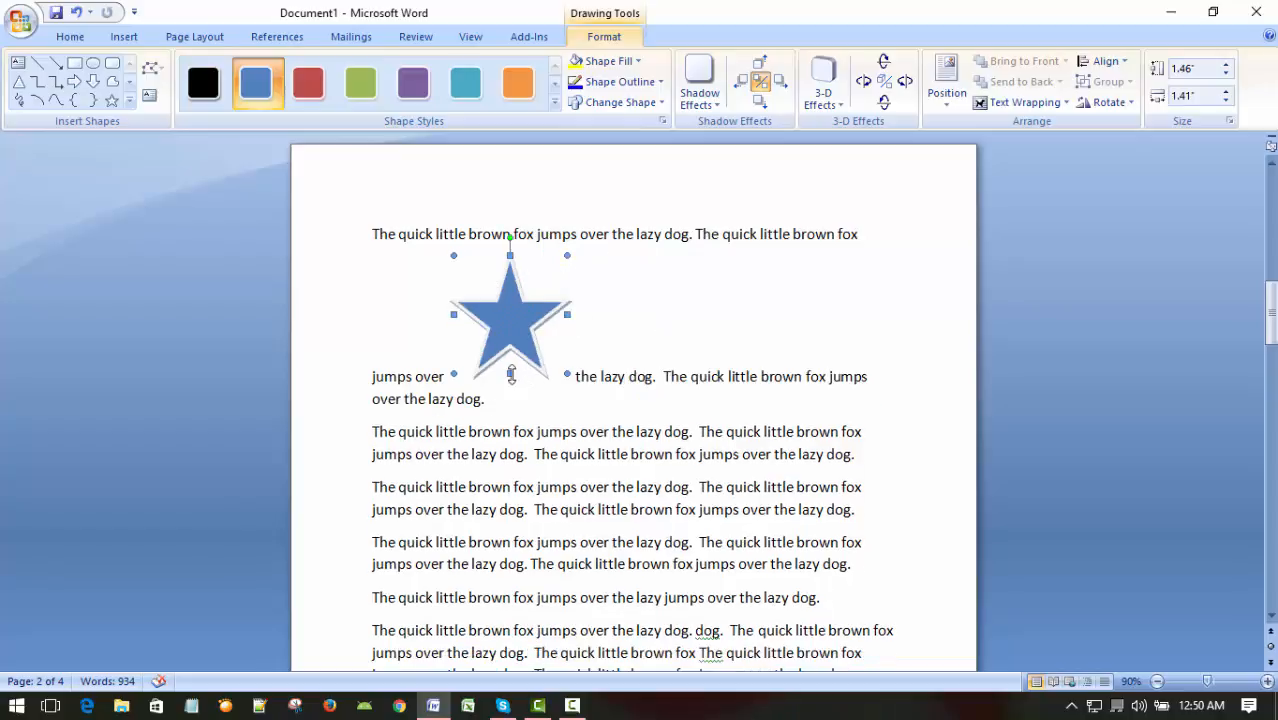
drag(511, 374, 514, 314)
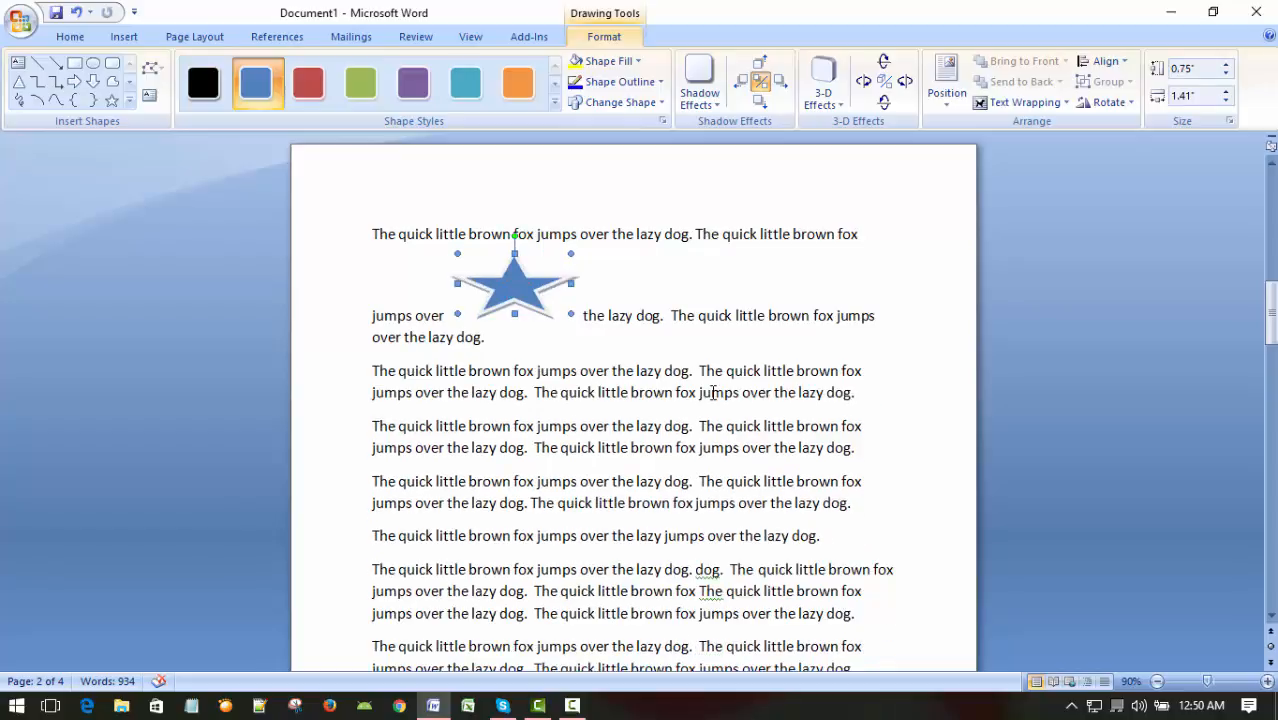
click(641, 344)
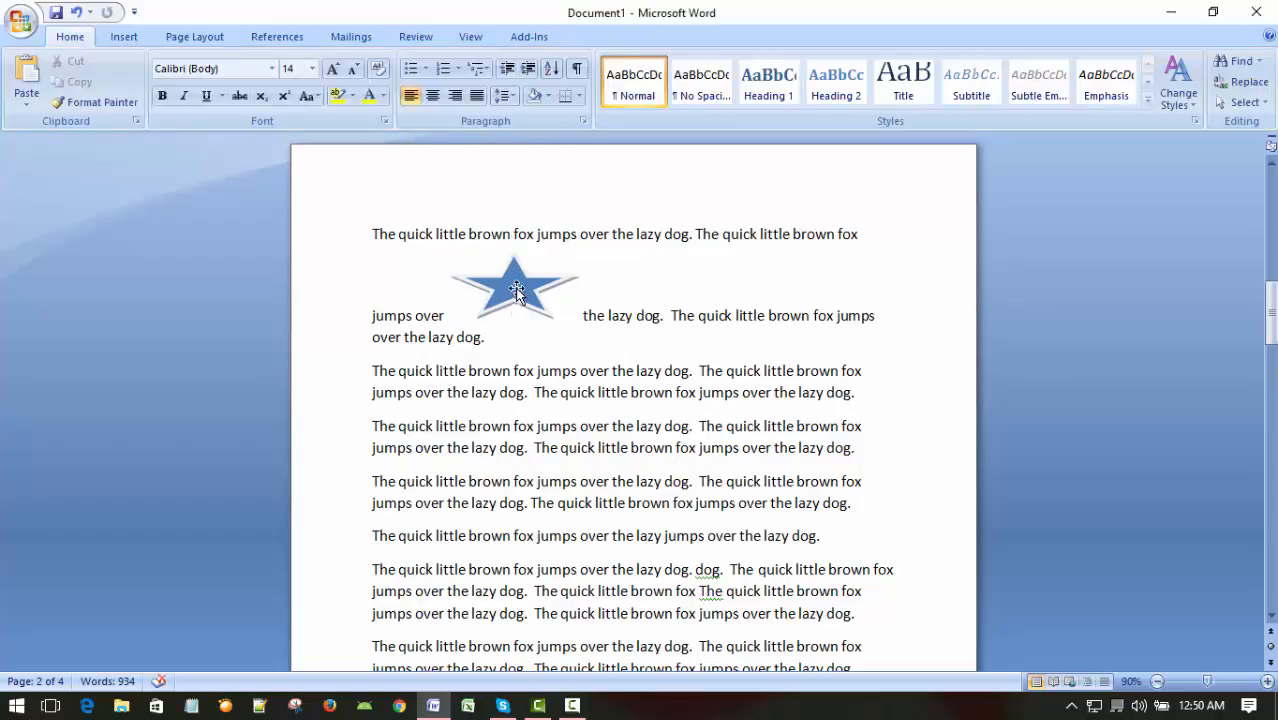
Step: Set the star's text wrapping to Square and enlarge it to about 1.84" high and 2.13" wide
click(515, 292)
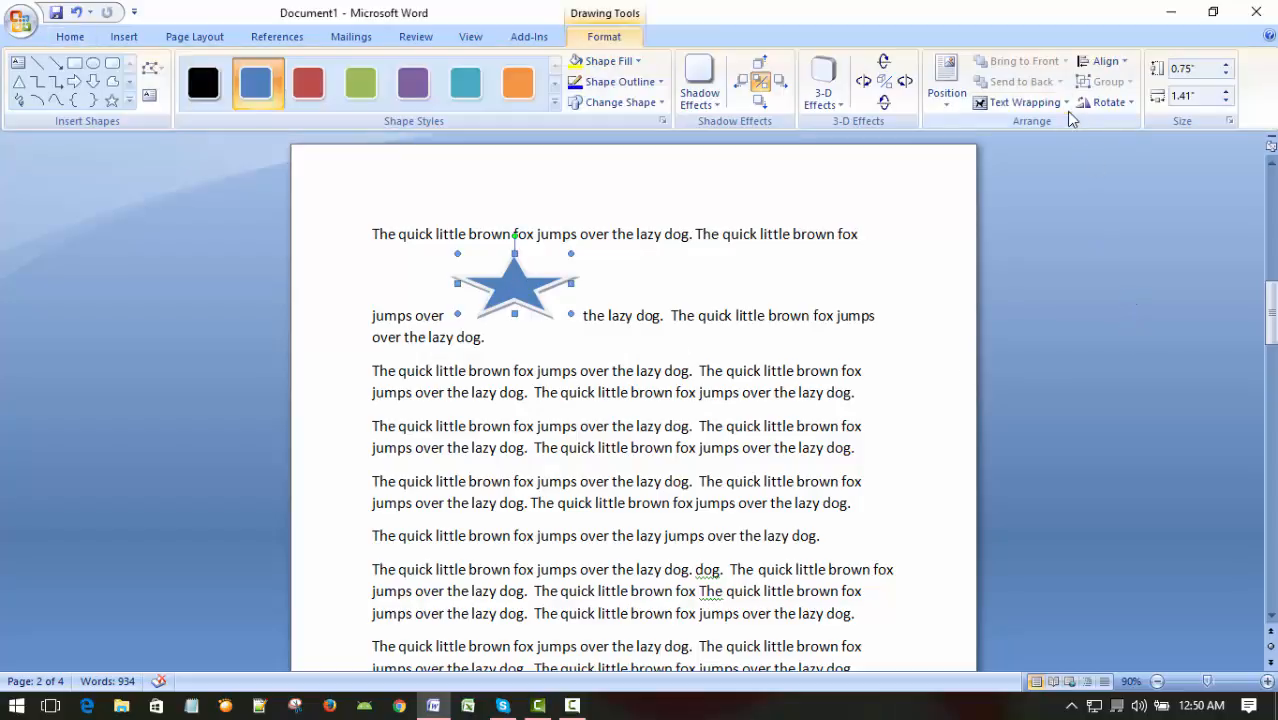
click(1028, 102)
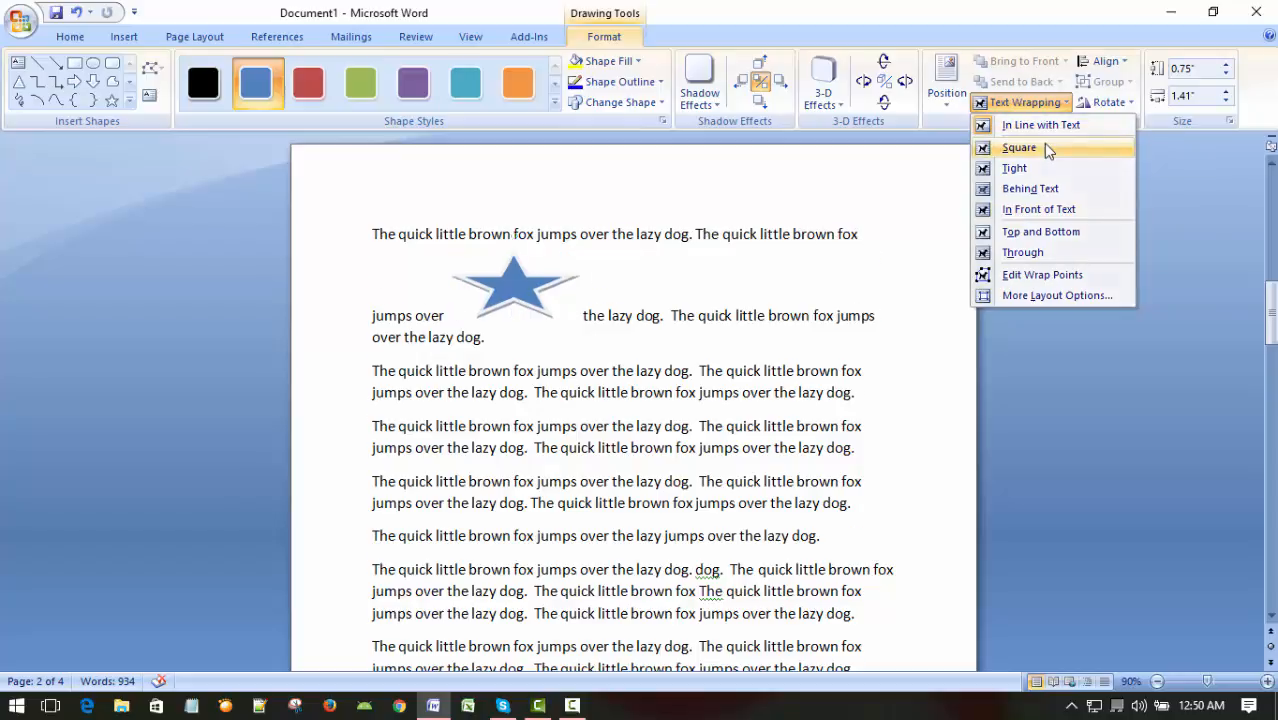
click(1045, 147)
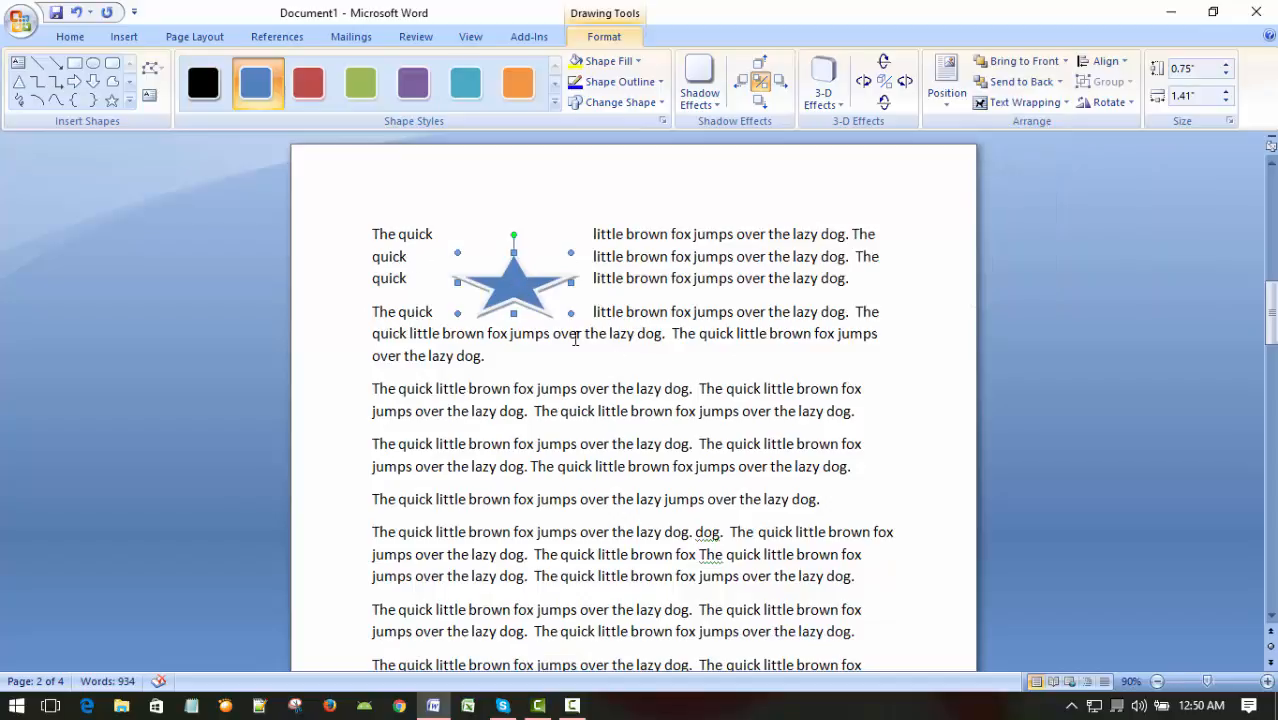
drag(571, 314, 629, 400)
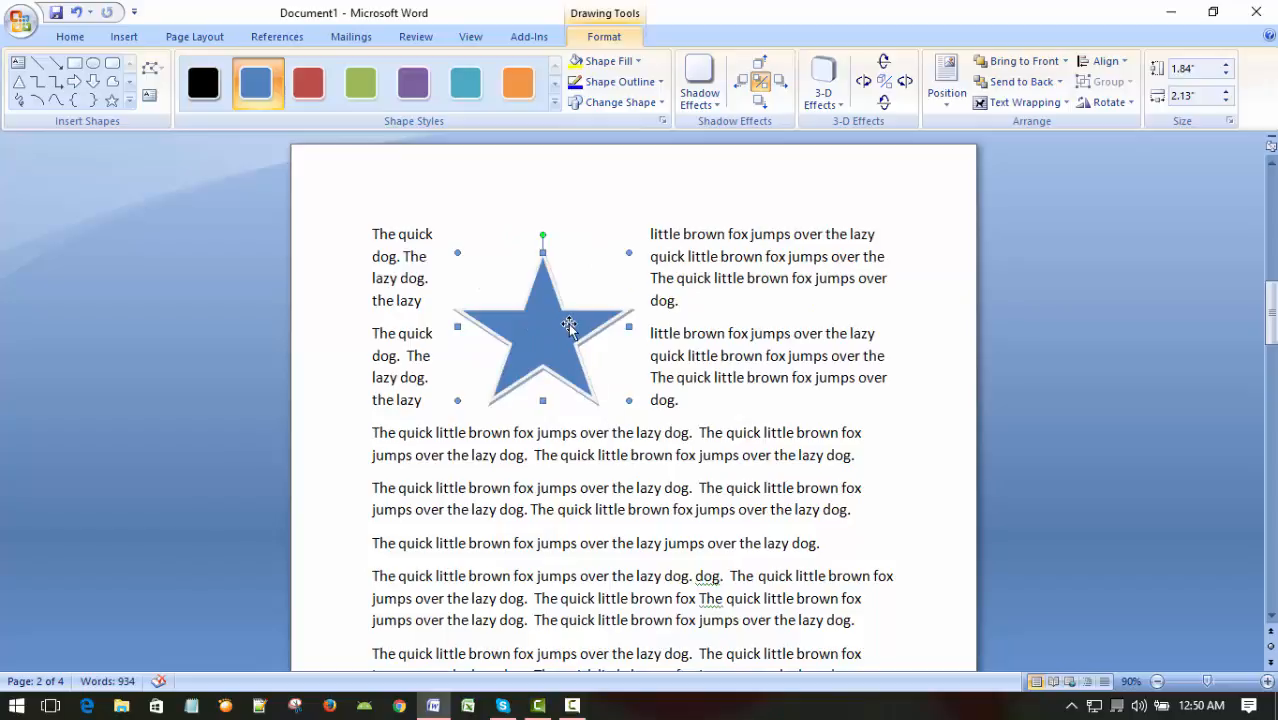
Step: Nudge the star down so it starts below the second paragraph's first line, shift it slightly right, and deselect it
key(Down)
key(Down)
key(Down)
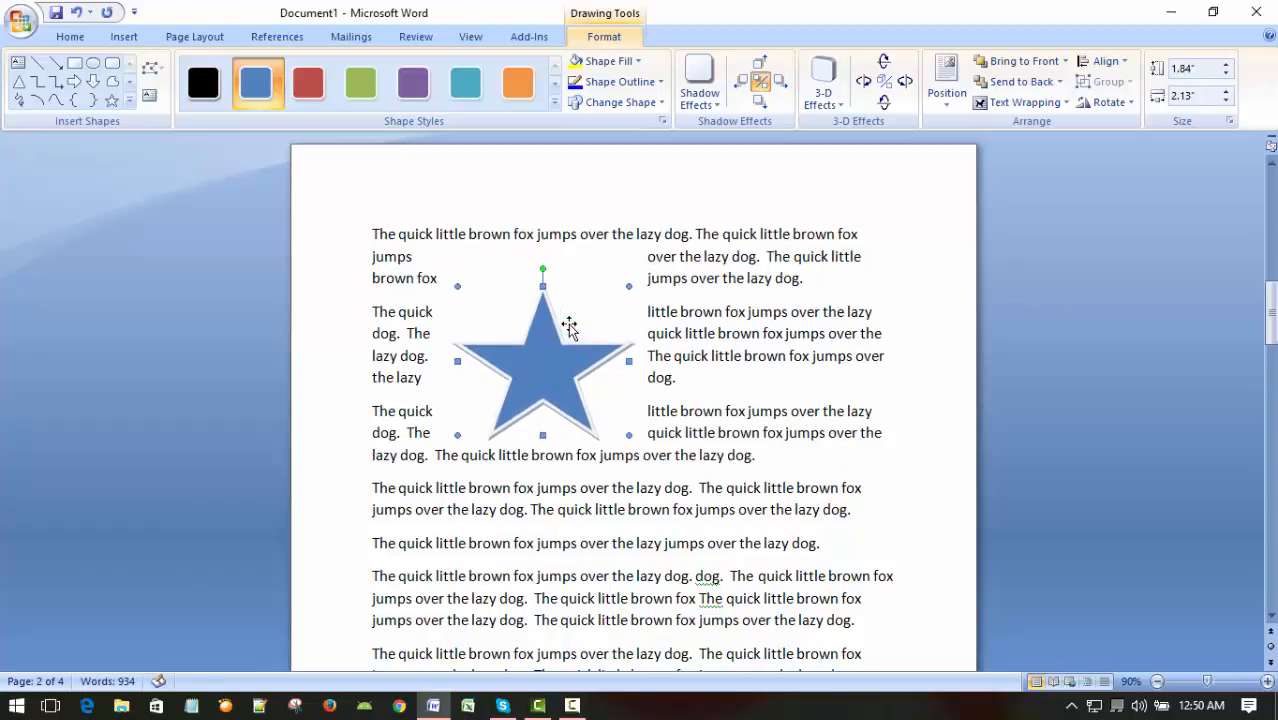
key(Down)
key(Down)
key(Down)
key(Down)
key(Down)
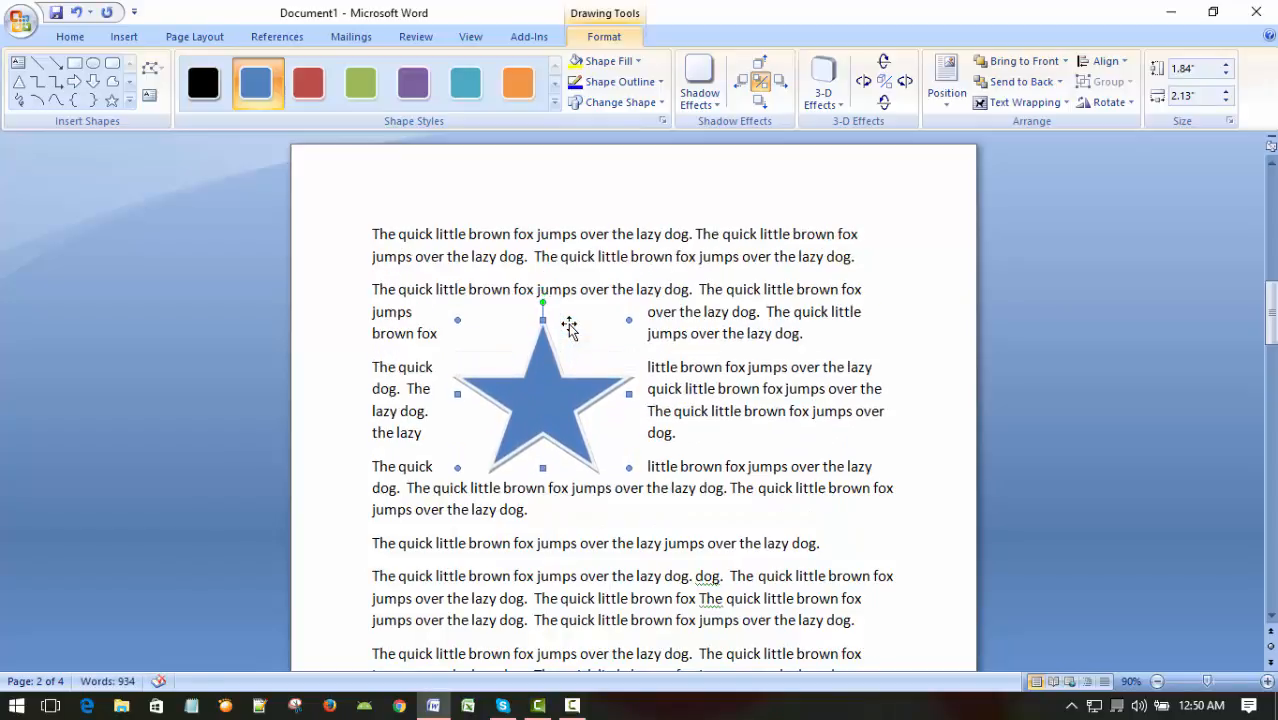
key(Down)
key(Right)
key(Right)
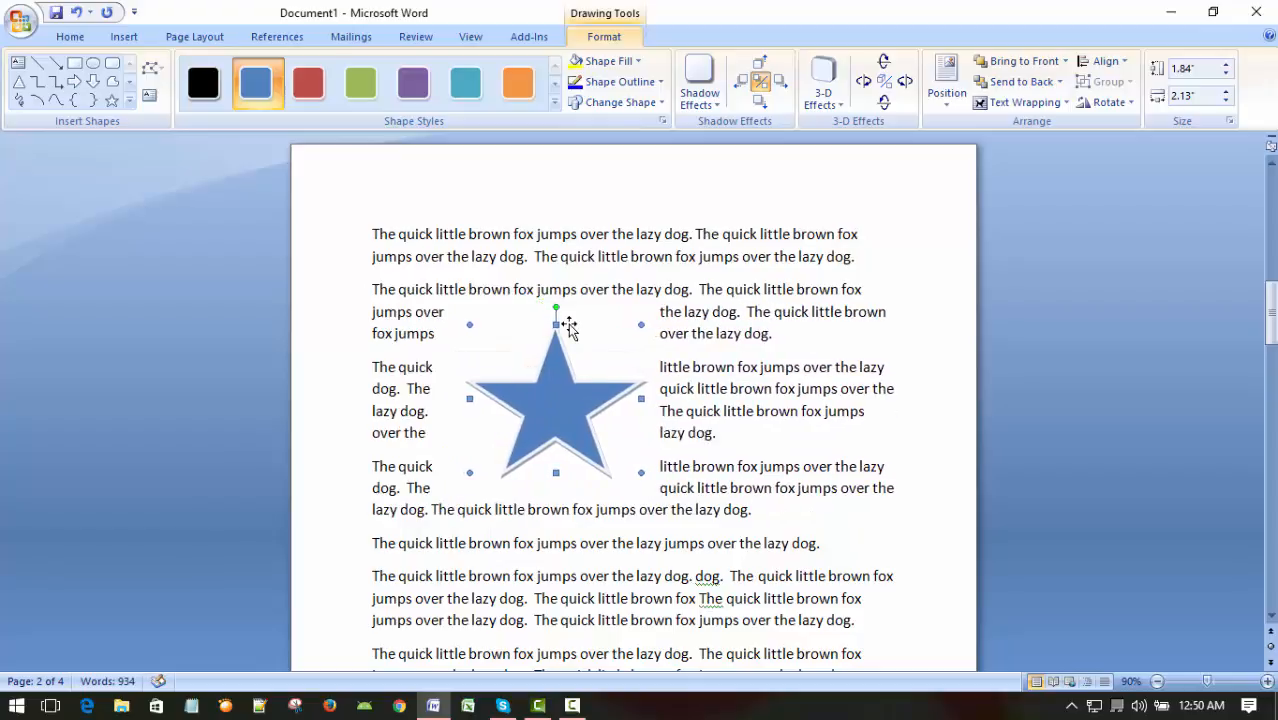
key(Right)
key(Right)
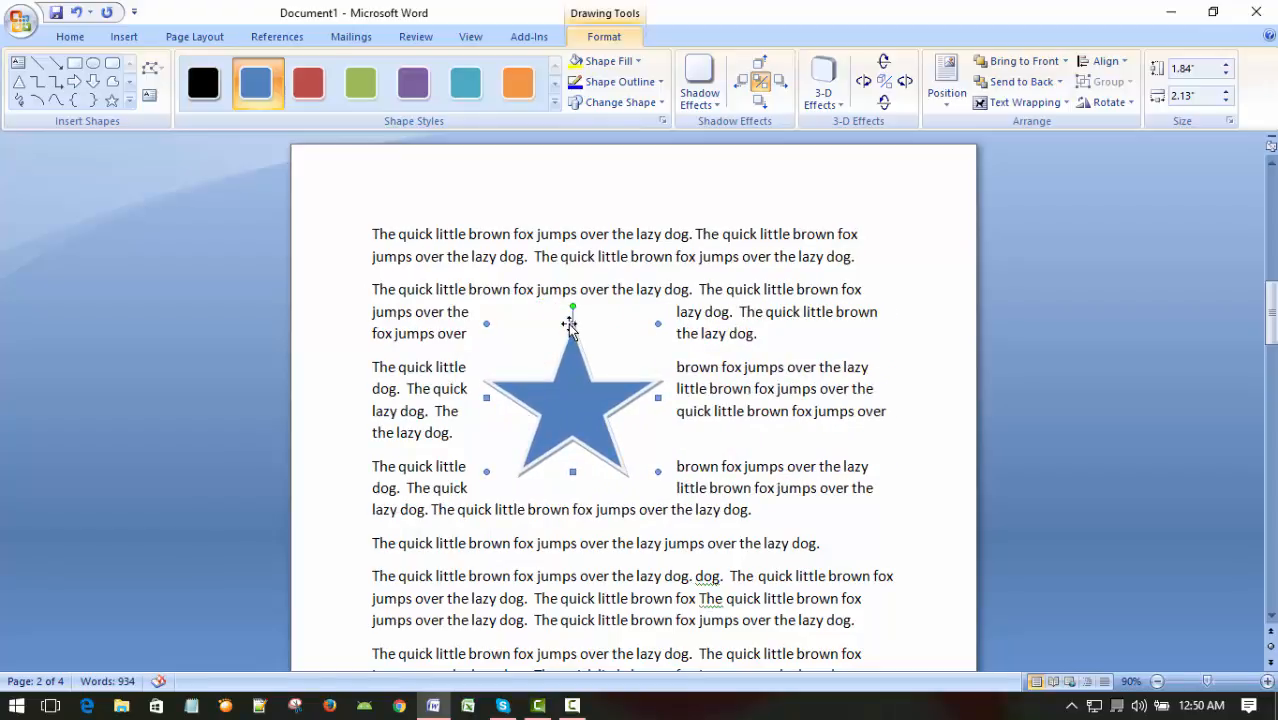
click(772, 511)
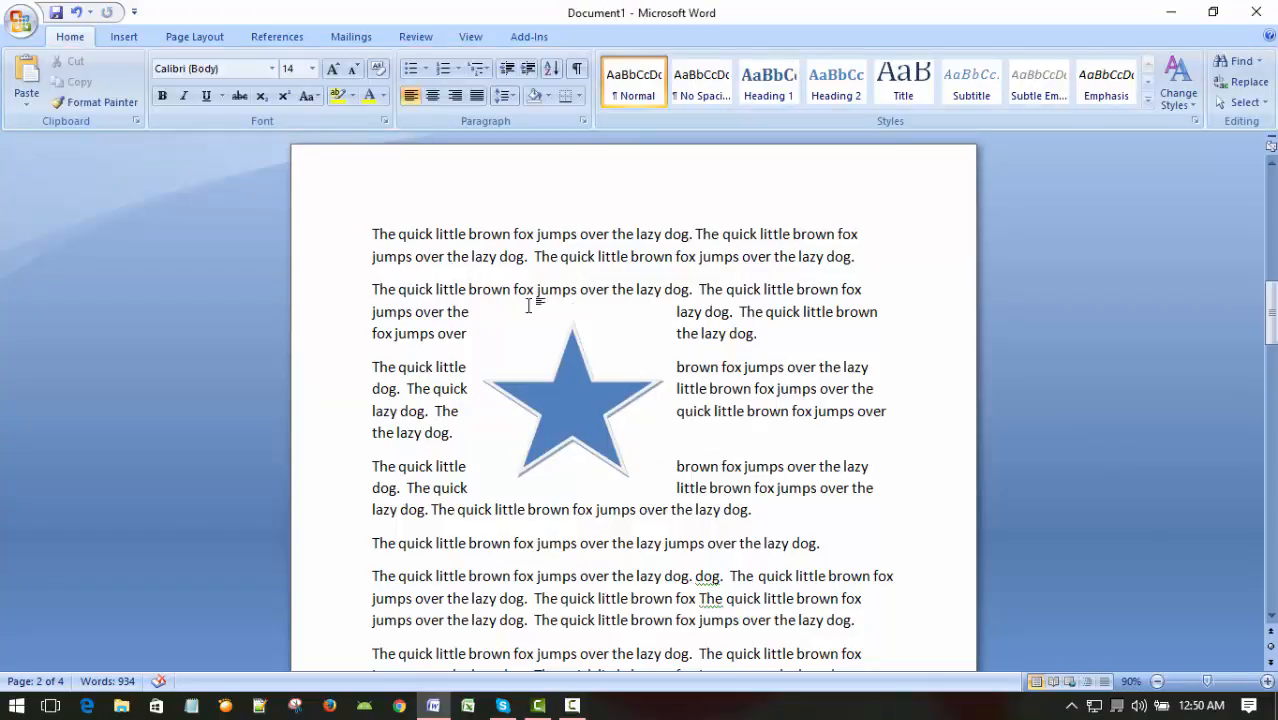
Step: Place the insertion point in a paragraph below the star and bring up the available shapes
click(590, 416)
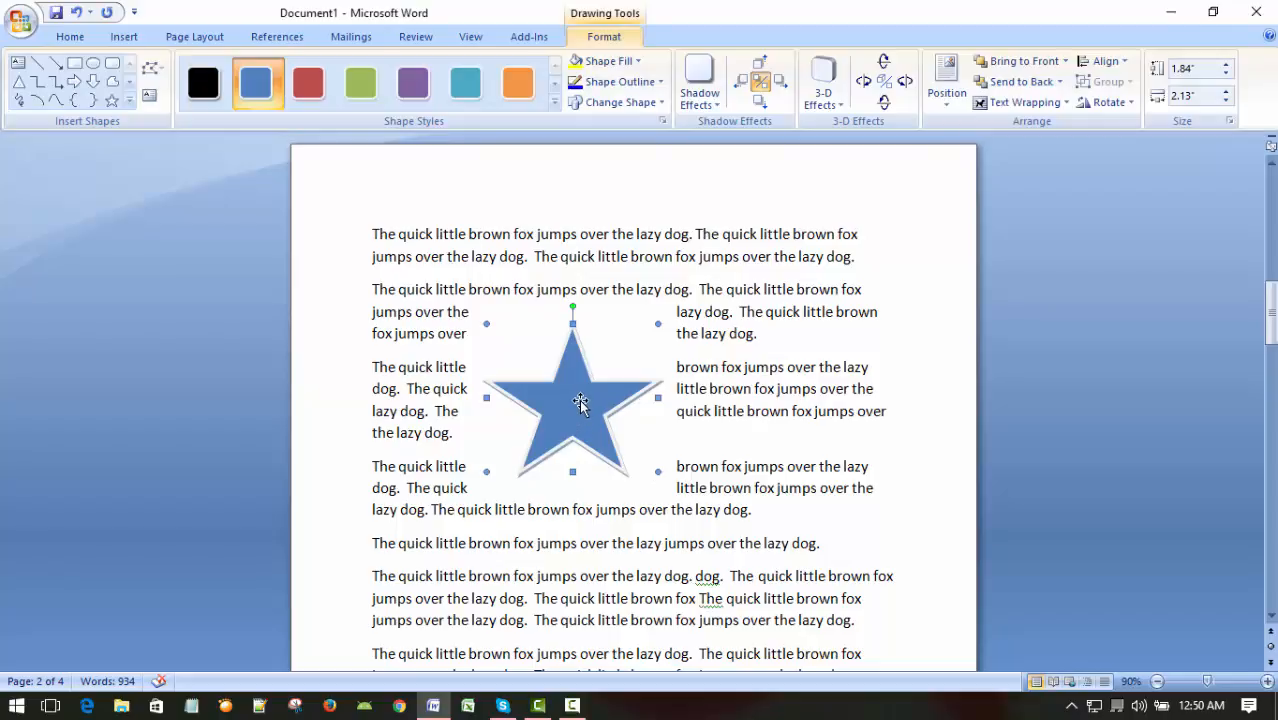
scroll(822, 408, down, 3)
scroll(820, 403, down, 1)
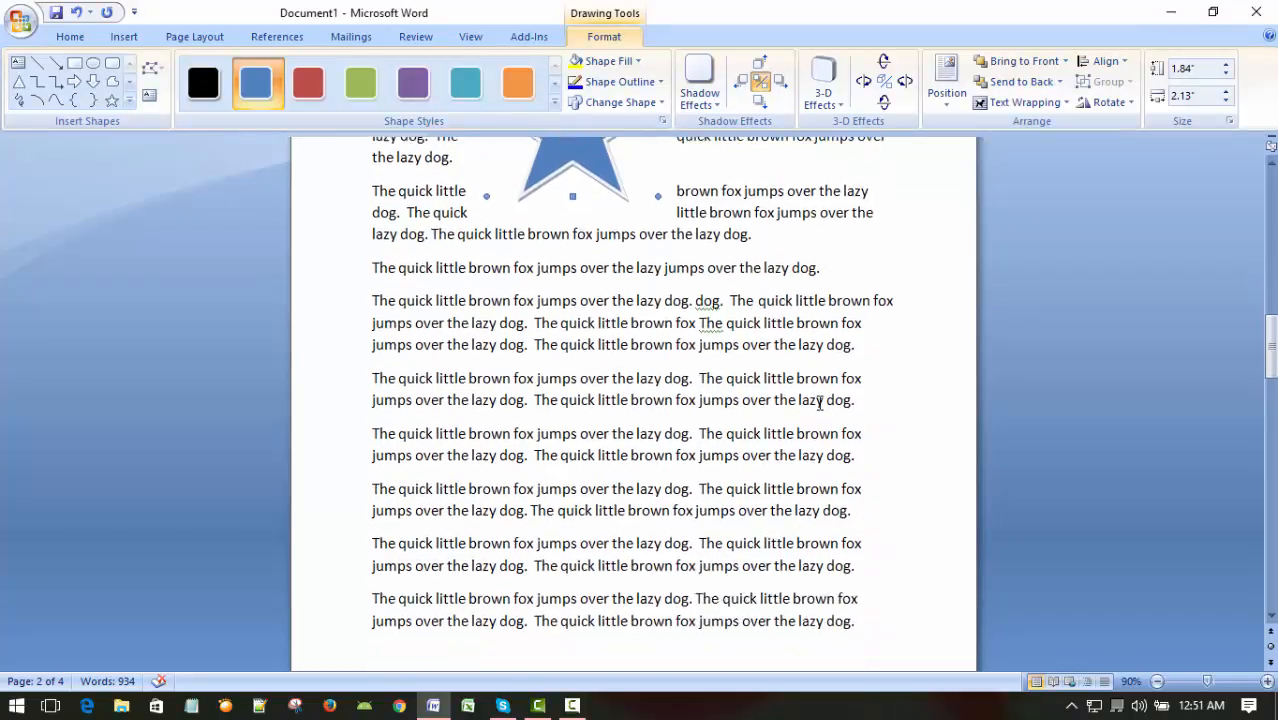
click(558, 400)
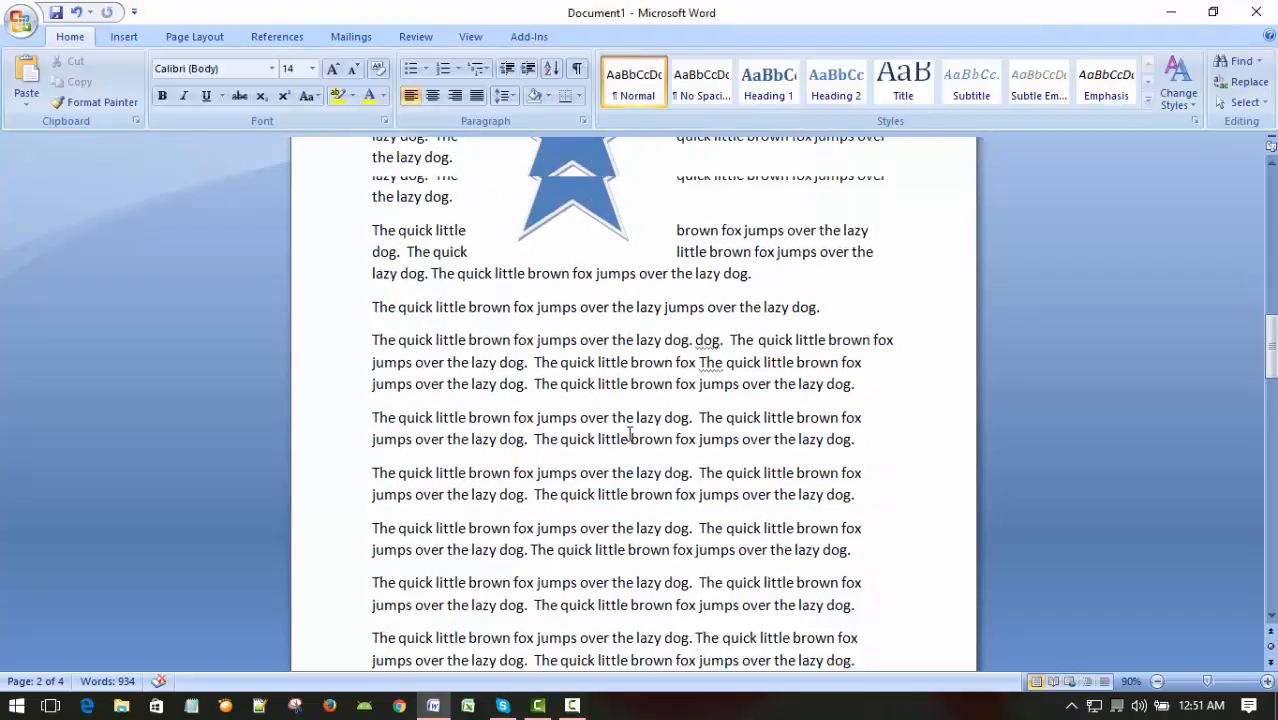
scroll(629, 432, up, 1)
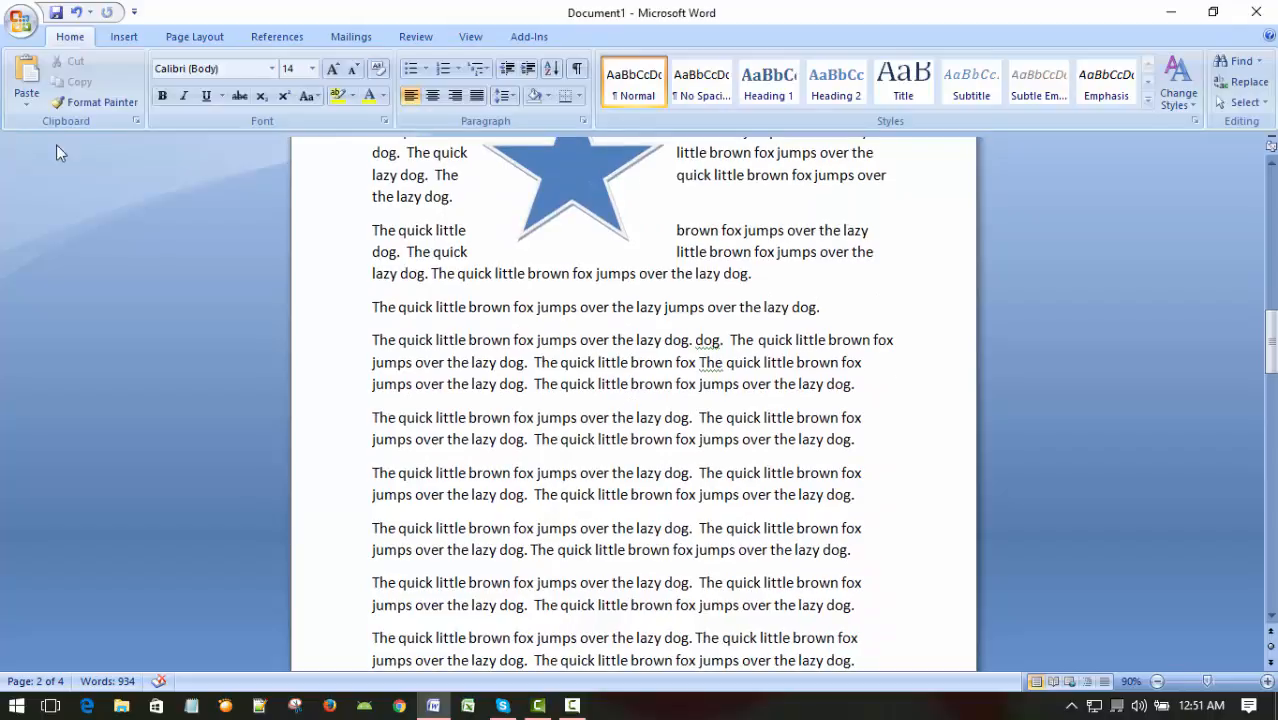
click(125, 36)
click(286, 82)
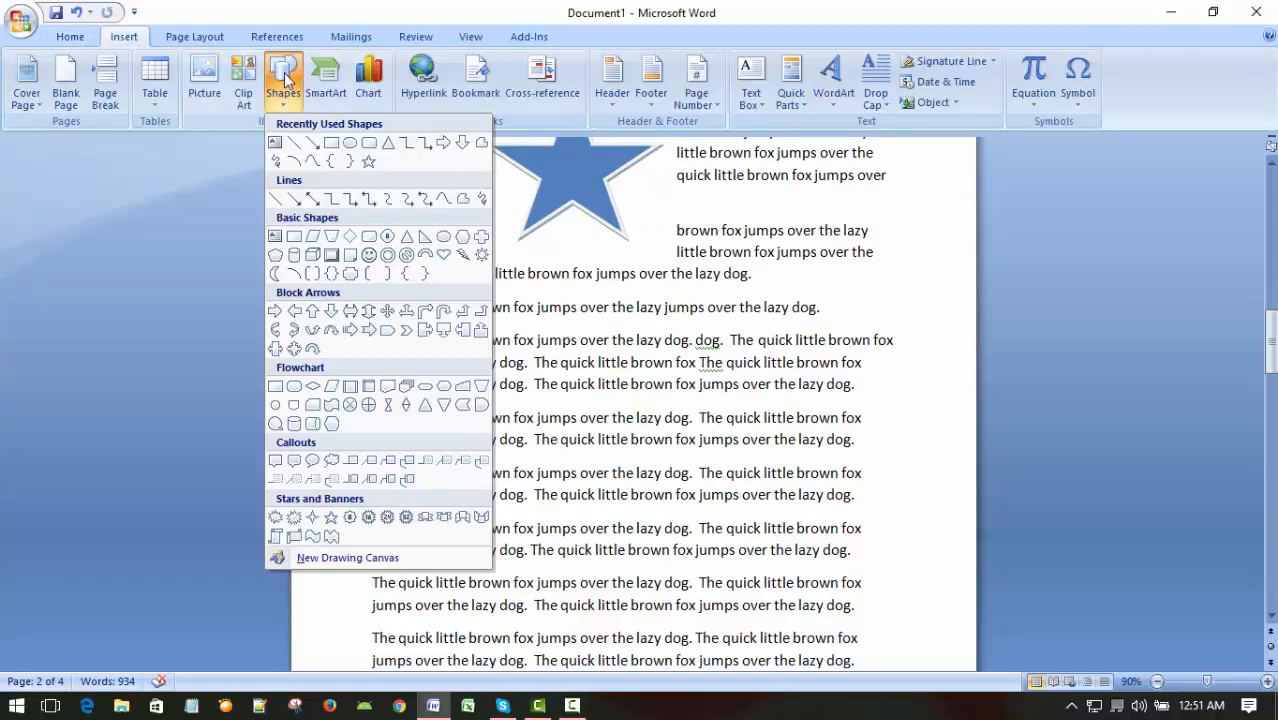
click(574, 706)
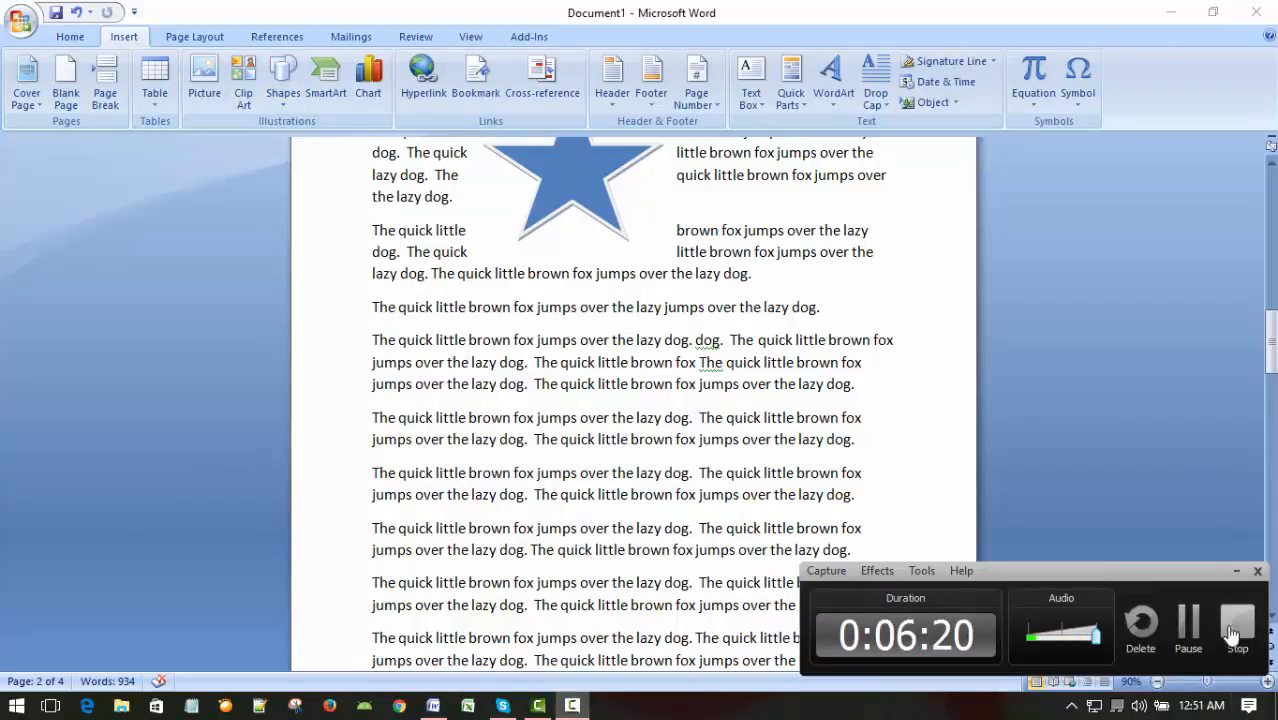
click(1236, 630)
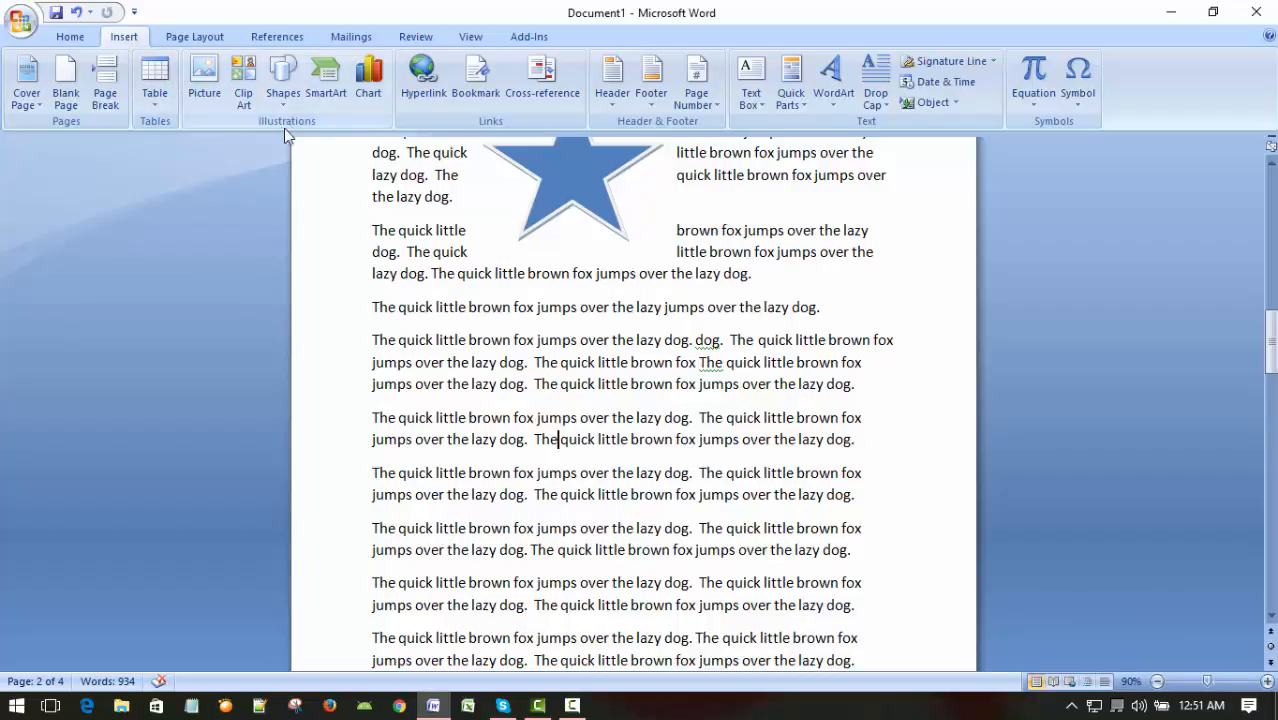
Step: Draw a smiley face about 2.29" high and 2.19" wide over the paragraphs below the star
click(282, 79)
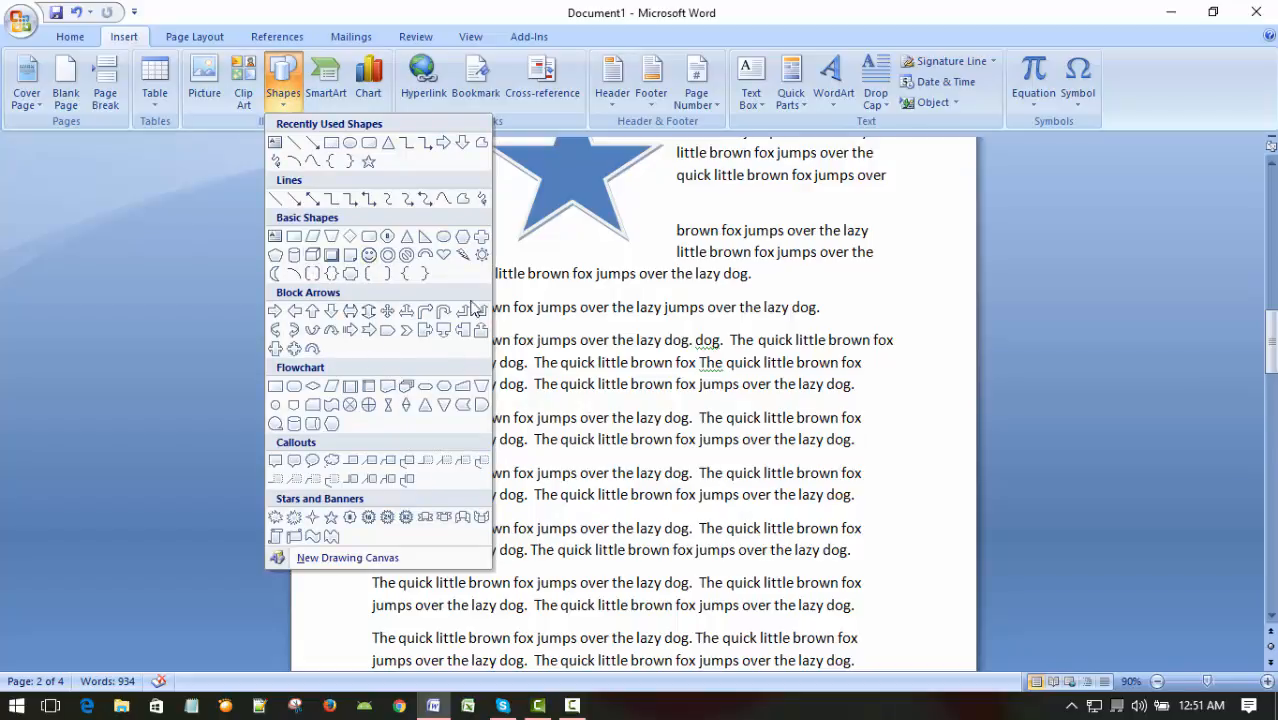
click(370, 270)
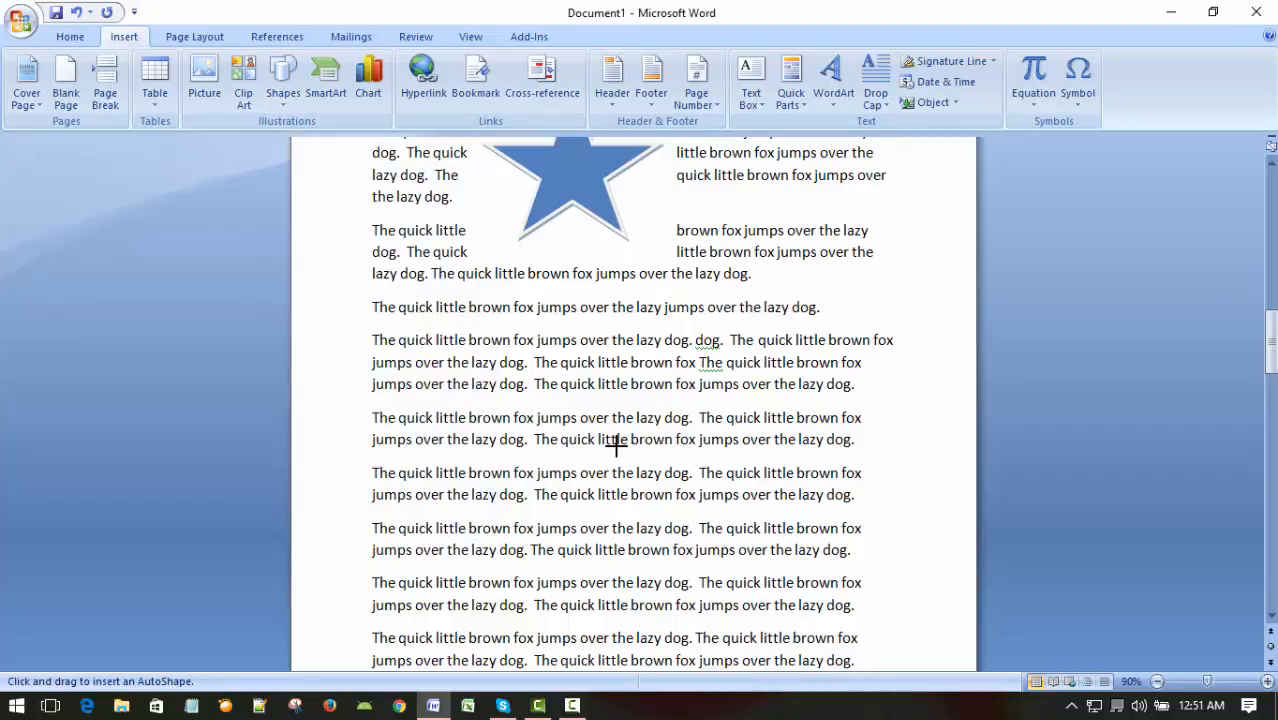
drag(558, 413, 716, 585)
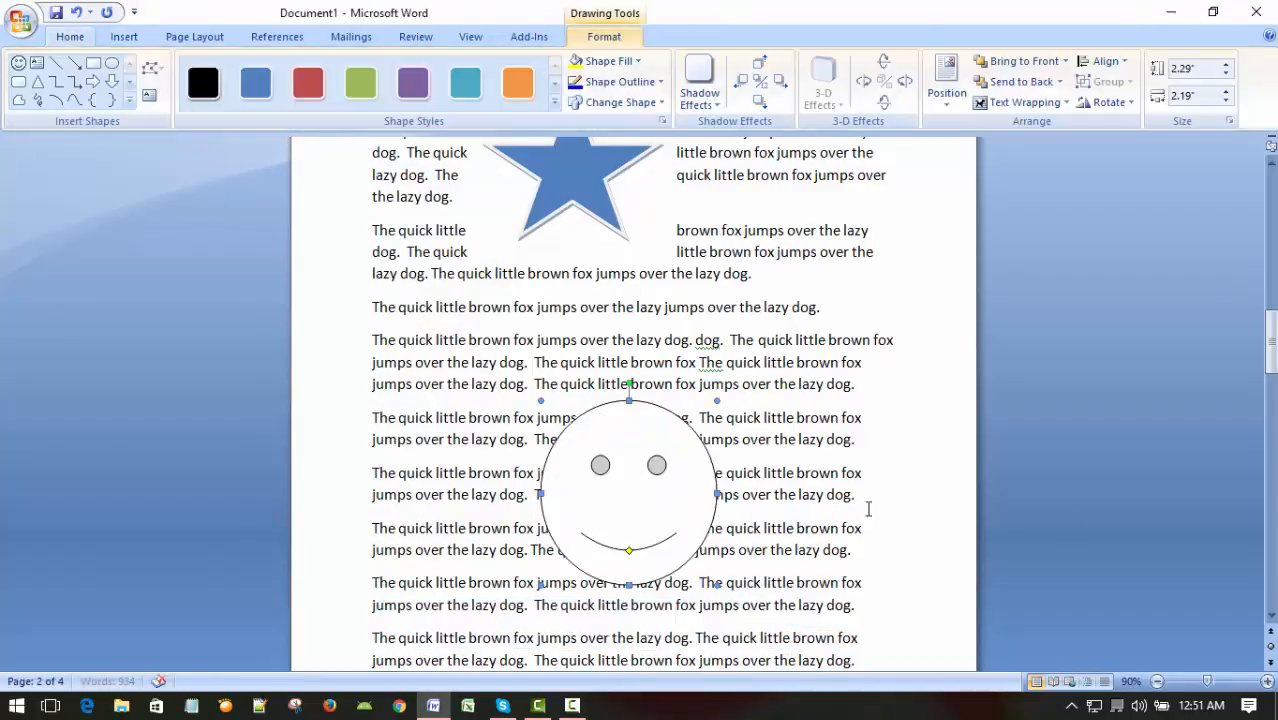
Step: Try several shape styles on the smiley face, including teal, purple and orange, along with a drop shadow
click(518, 84)
click(257, 90)
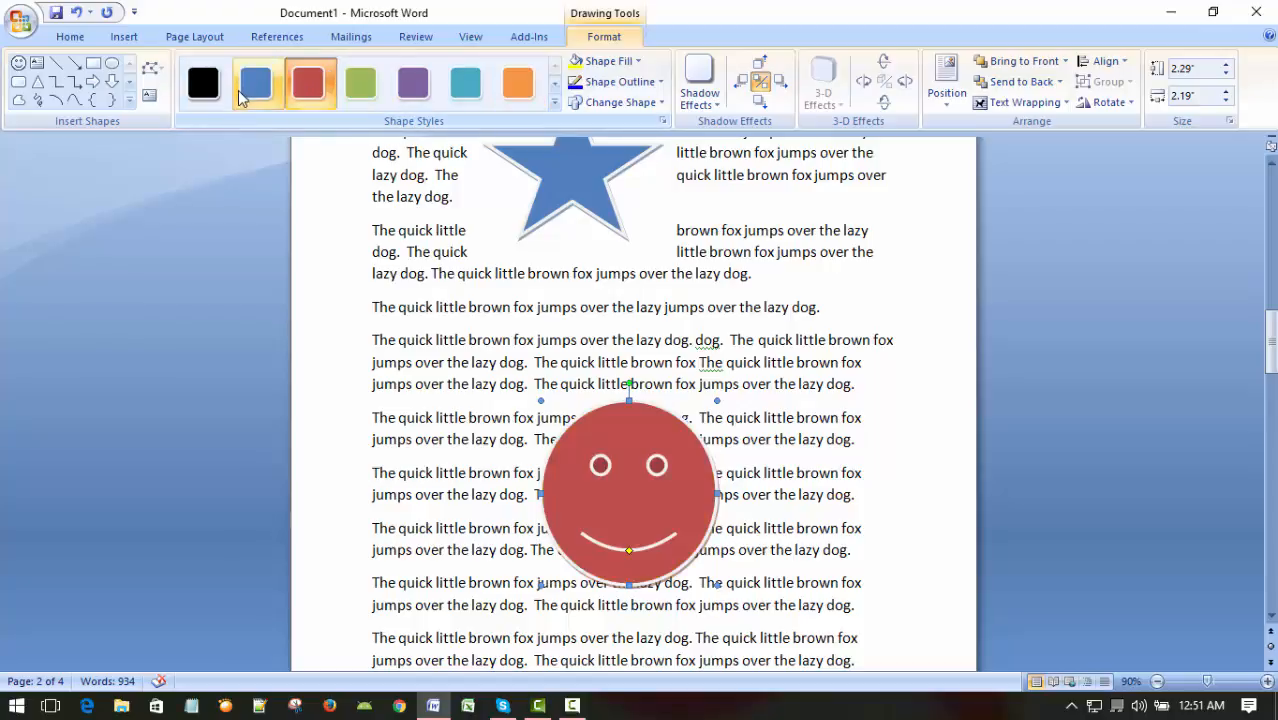
click(466, 84)
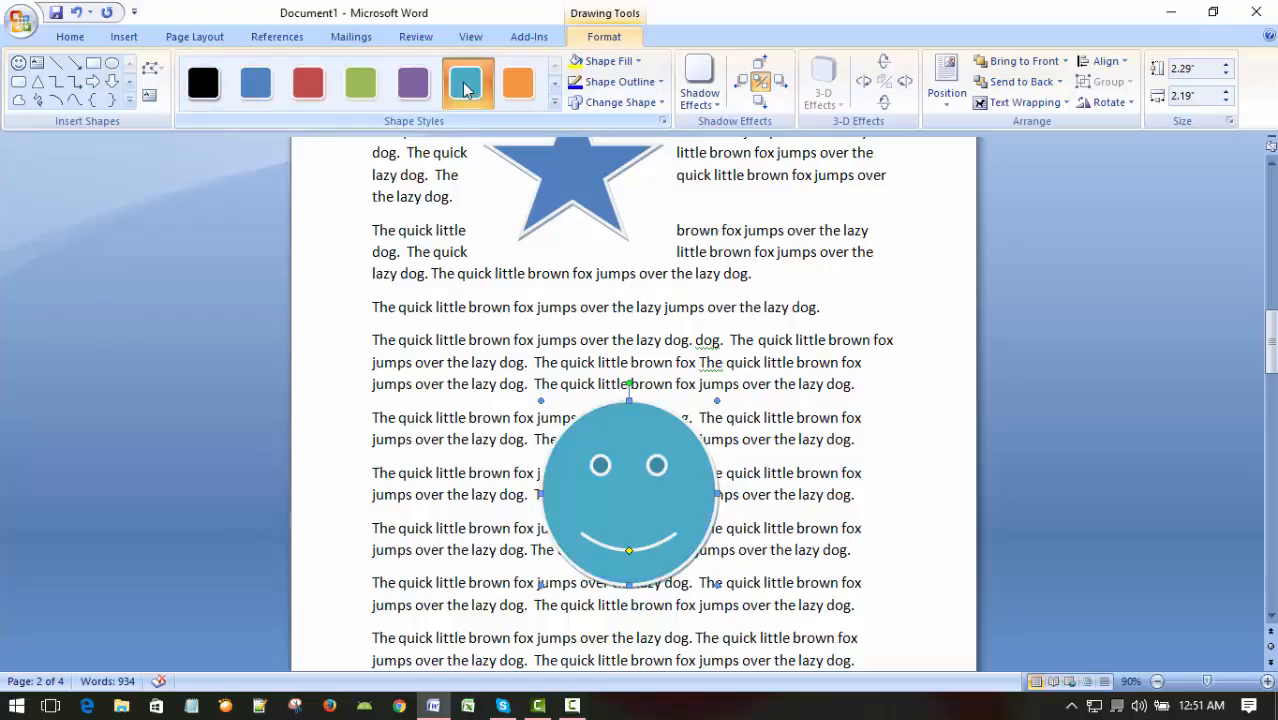
click(700, 85)
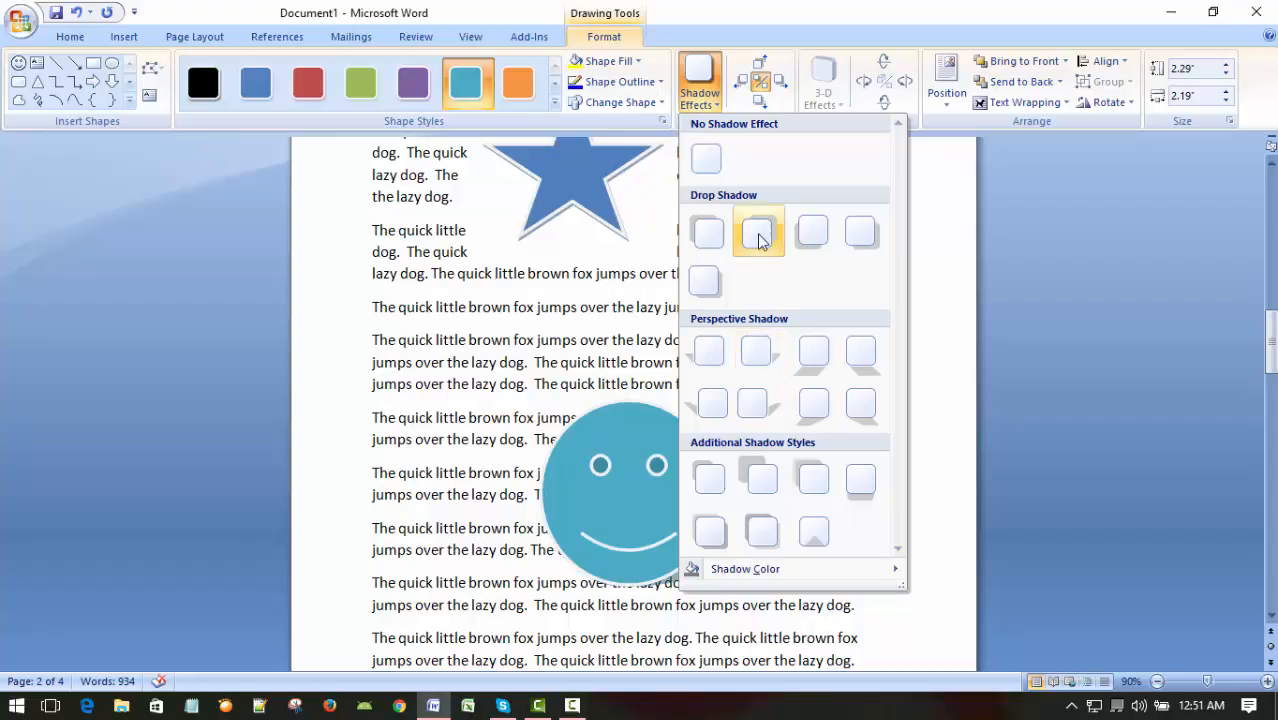
click(708, 231)
click(417, 92)
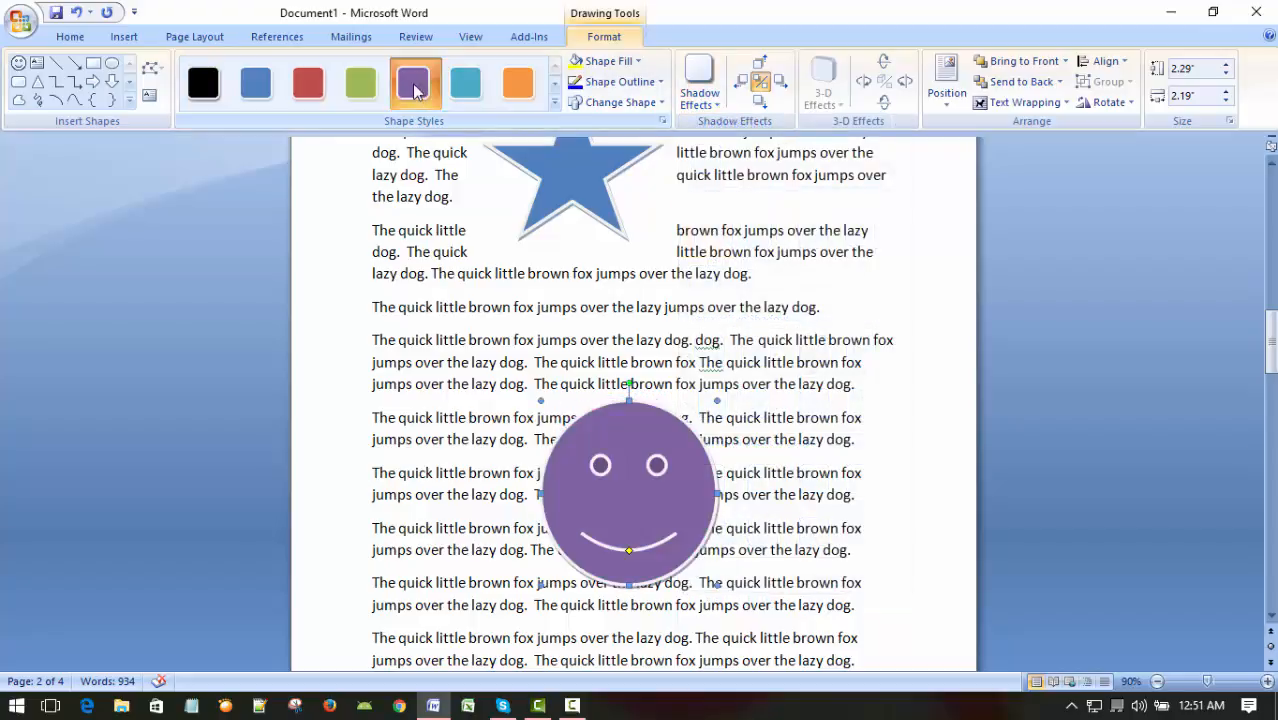
click(523, 90)
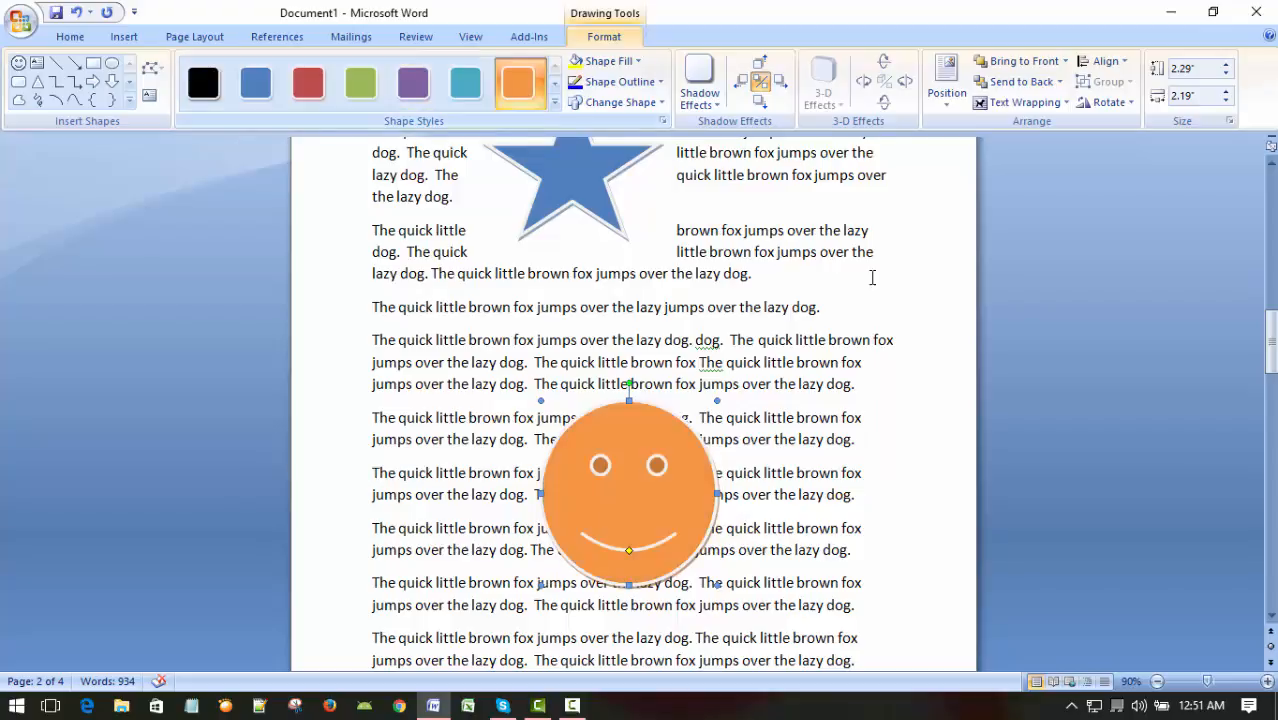
Step: Apply the red shape style to the smiley face and deselect it
click(308, 83)
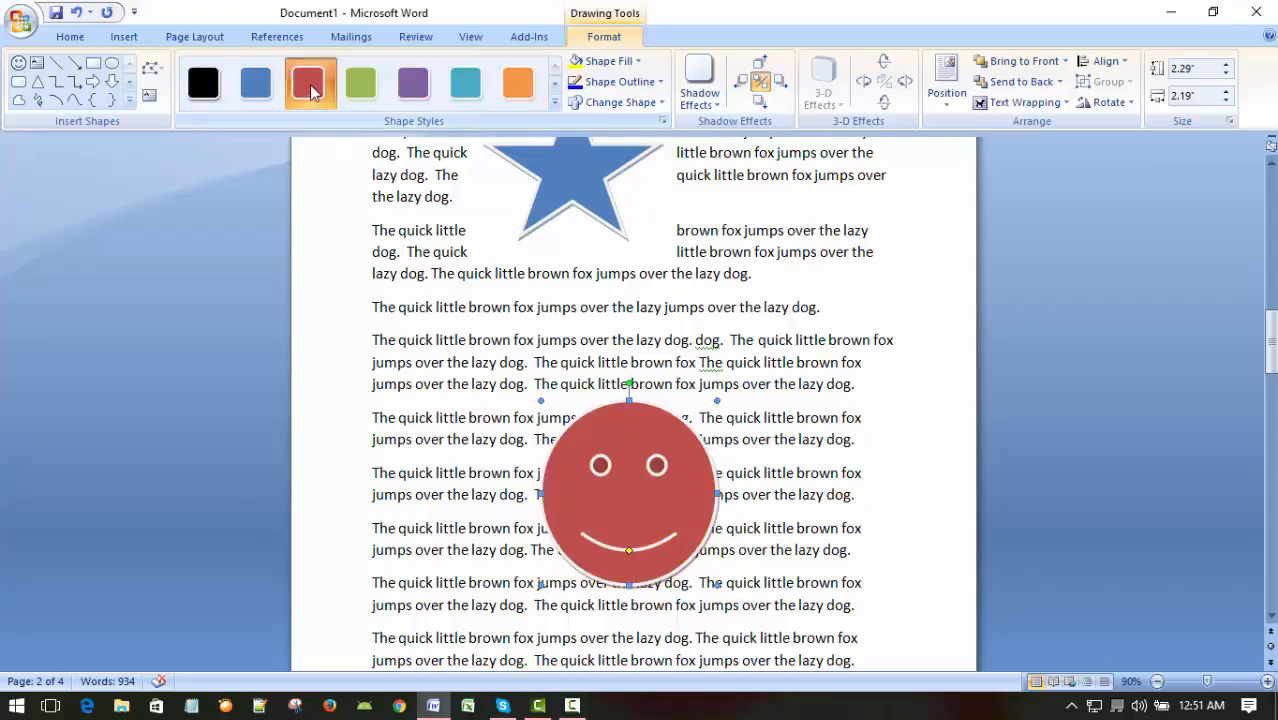
click(850, 340)
scroll(1106, 530, down, 1)
Step: Select the red smiley face and set its text wrapping to Behind Text
click(594, 437)
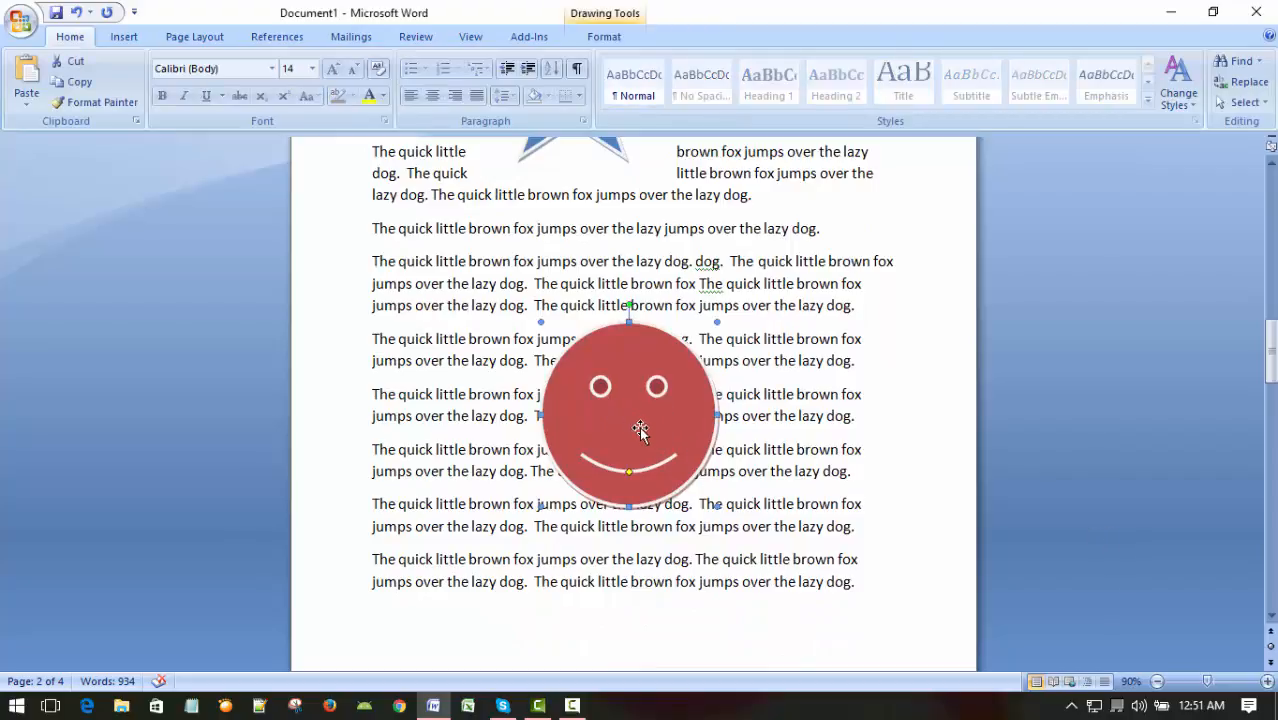
scroll(655, 446, up, 1)
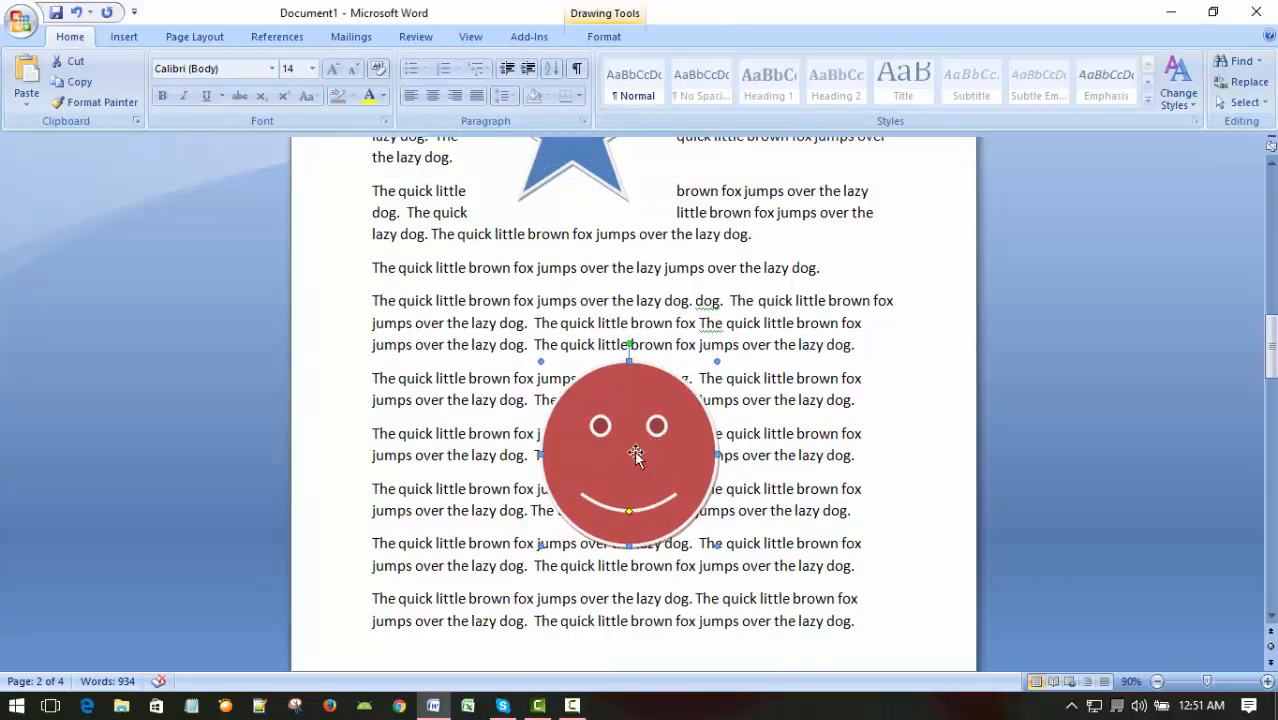
click(124, 37)
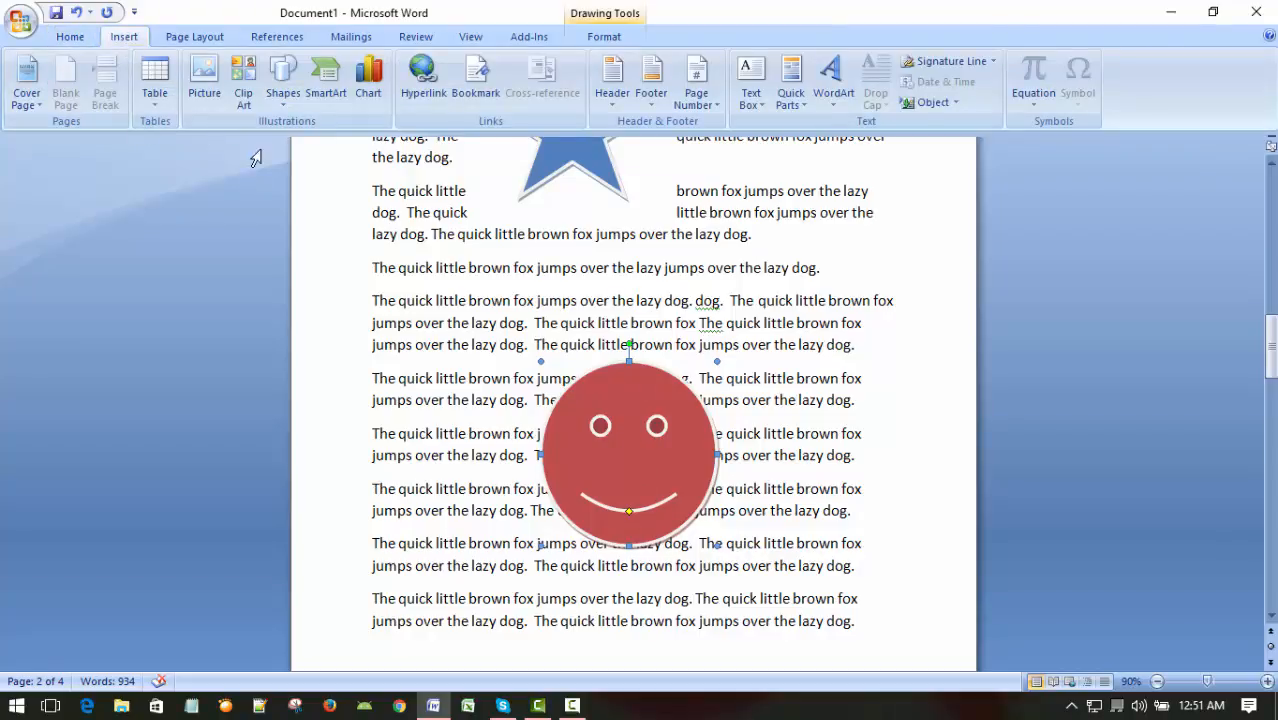
click(76, 42)
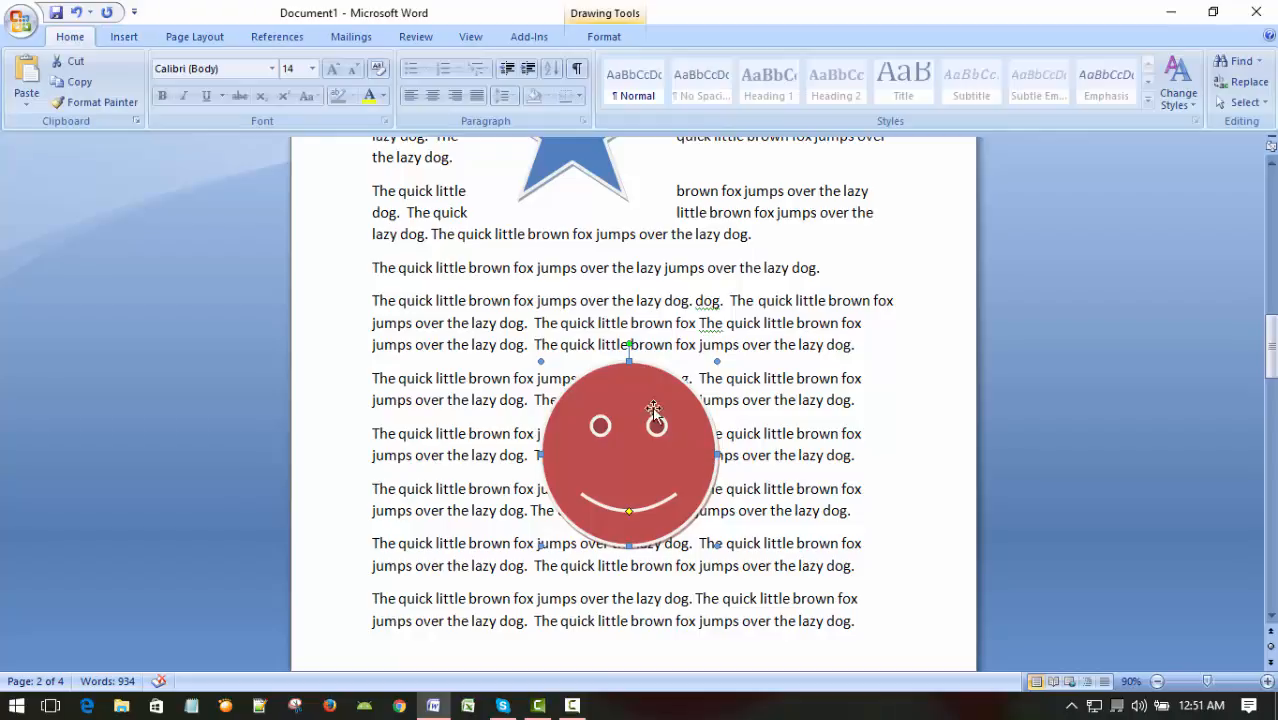
double_click(638, 445)
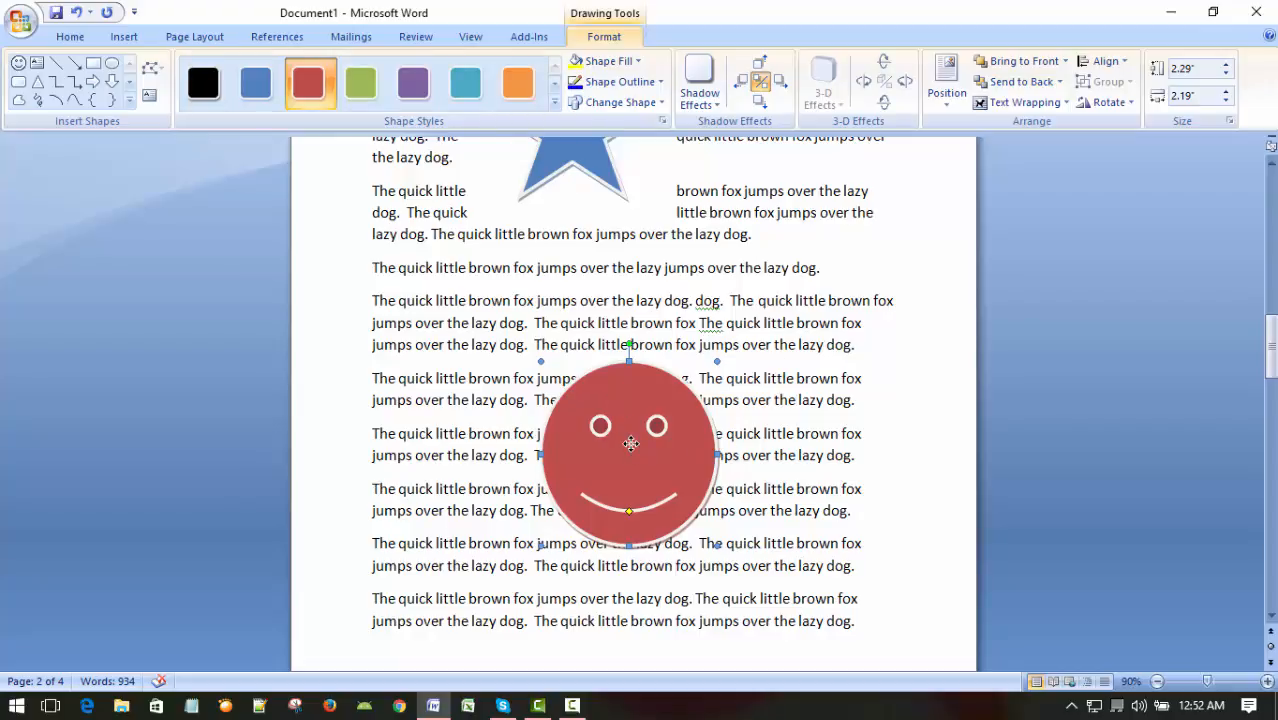
click(1032, 104)
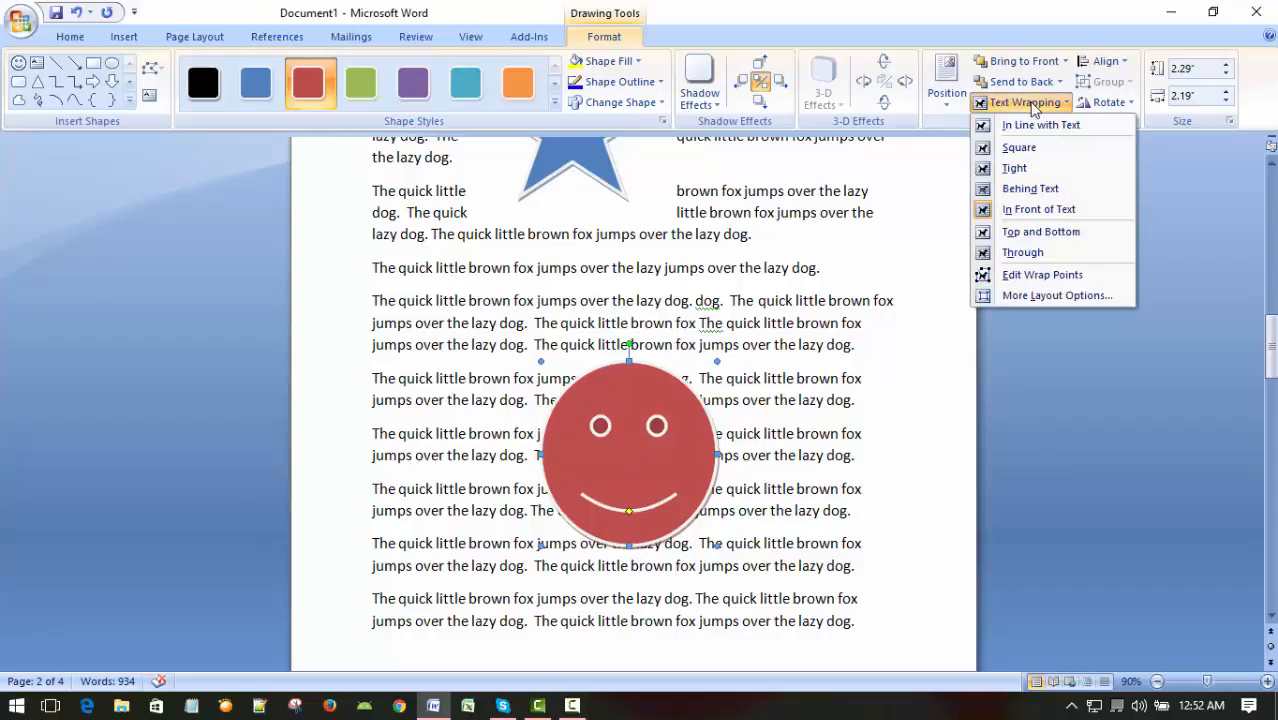
click(1036, 190)
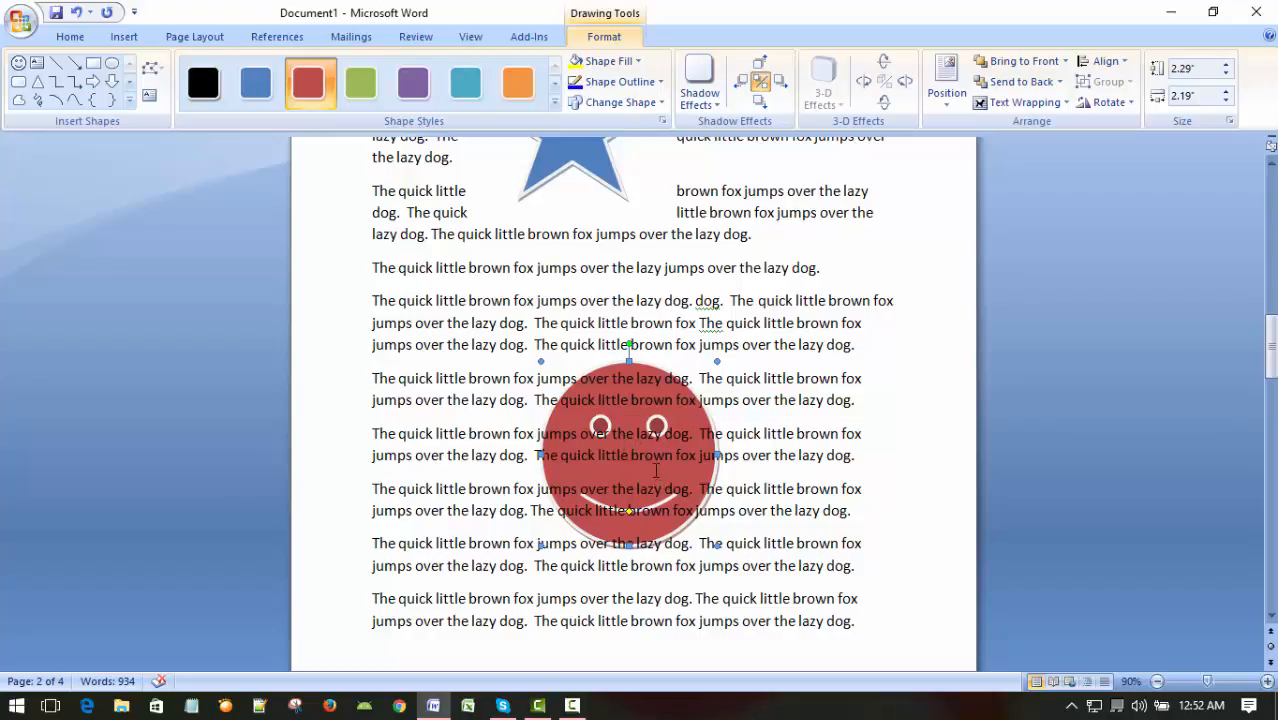
Step: Try to reselect the red smiley face through the text that lies in front of it
click(640, 436)
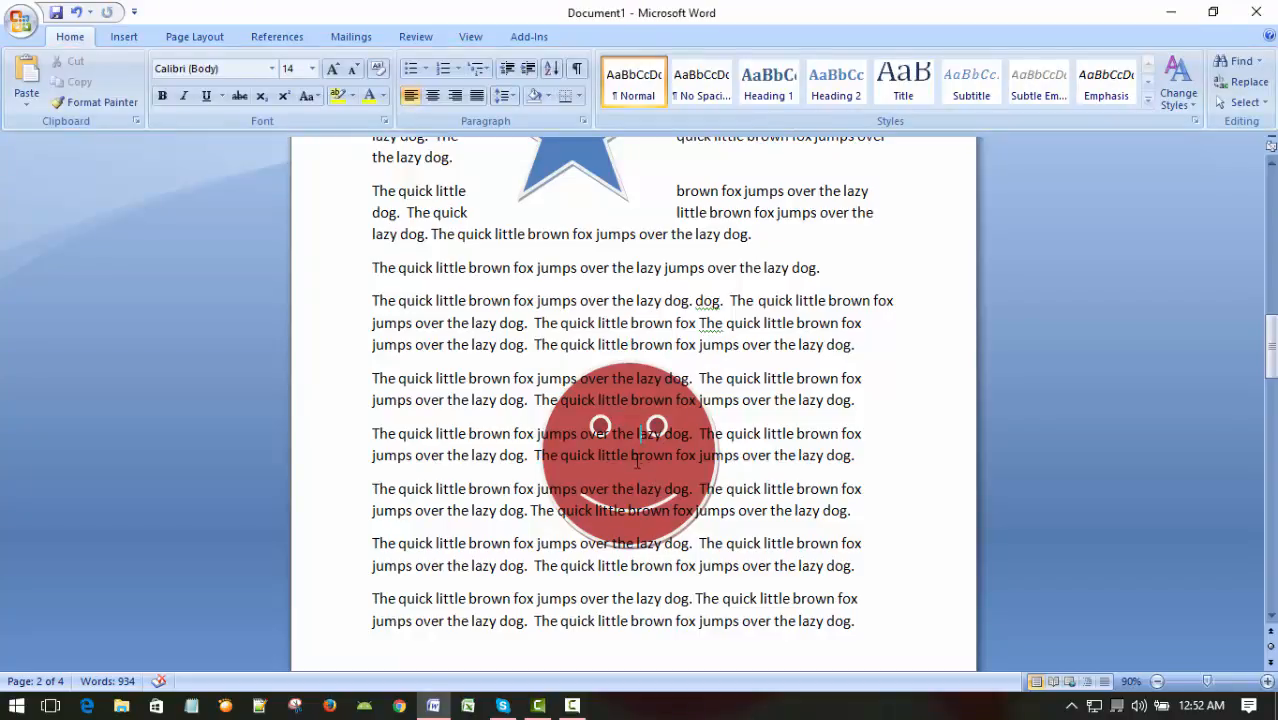
double_click(633, 441)
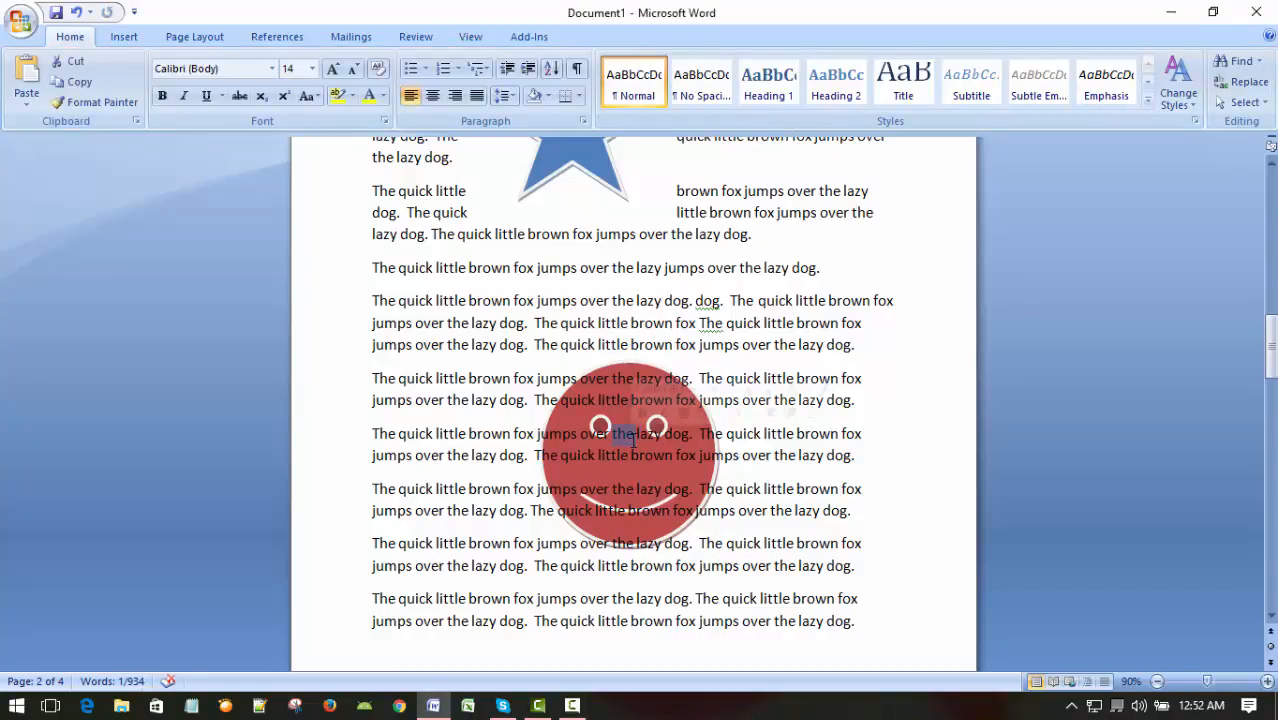
click(682, 461)
double_click(648, 420)
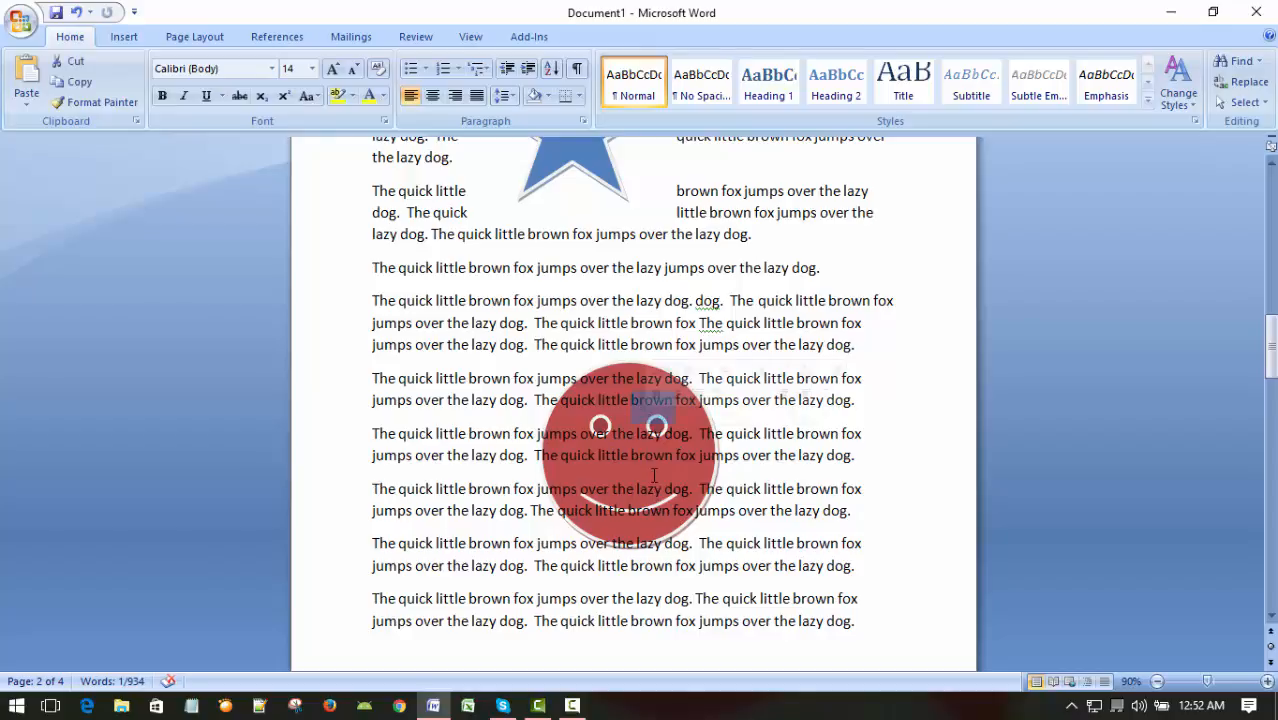
click(653, 471)
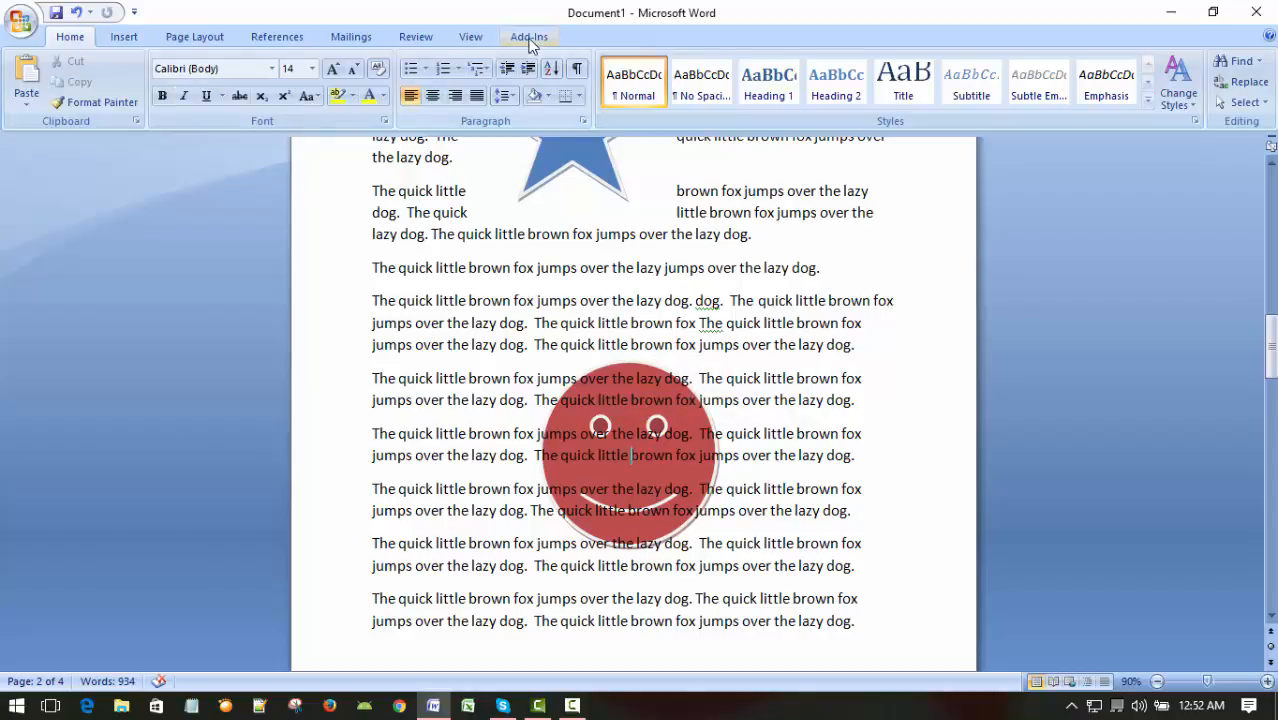
click(124, 38)
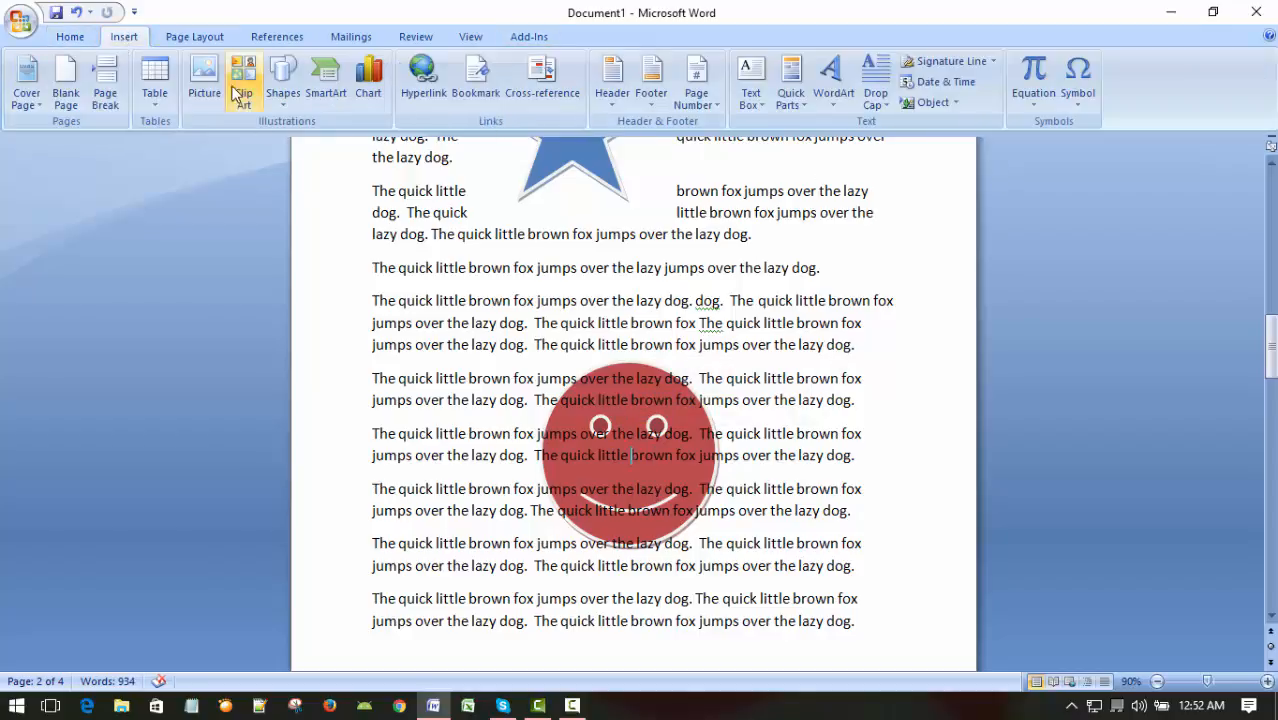
click(68, 38)
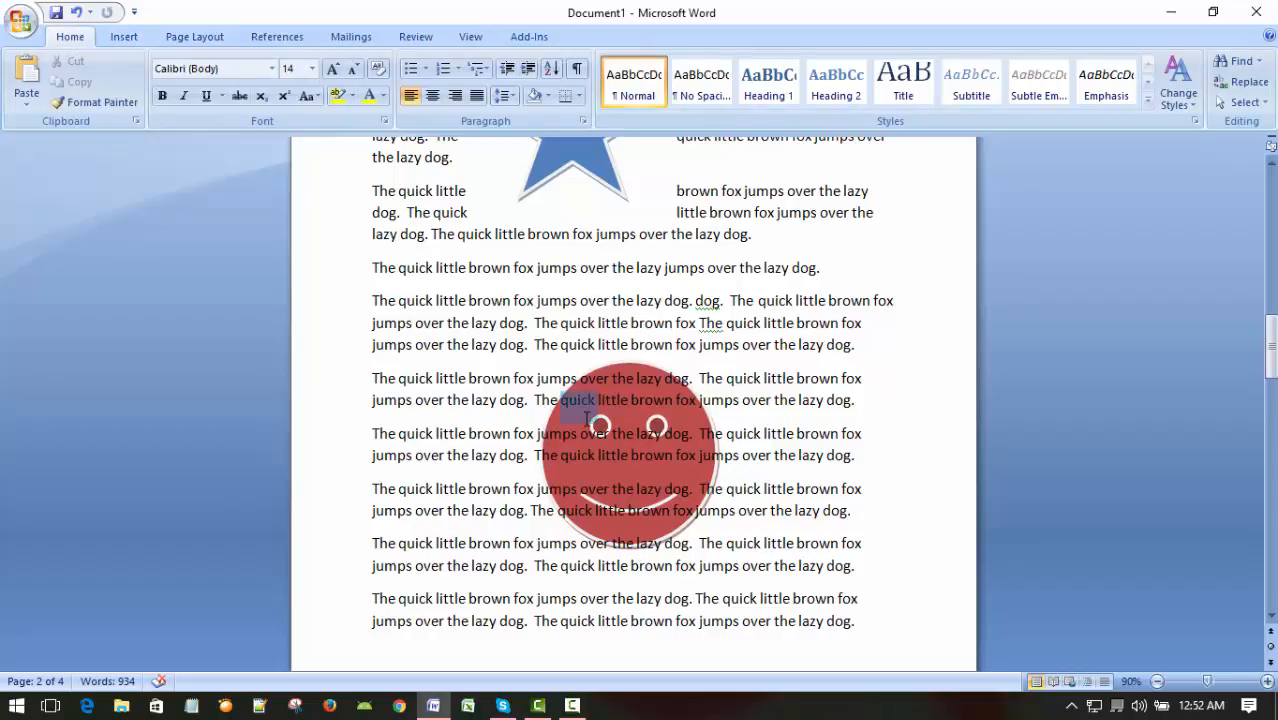
Step: Select the blue star and set its text wrapping to Tight
click(583, 161)
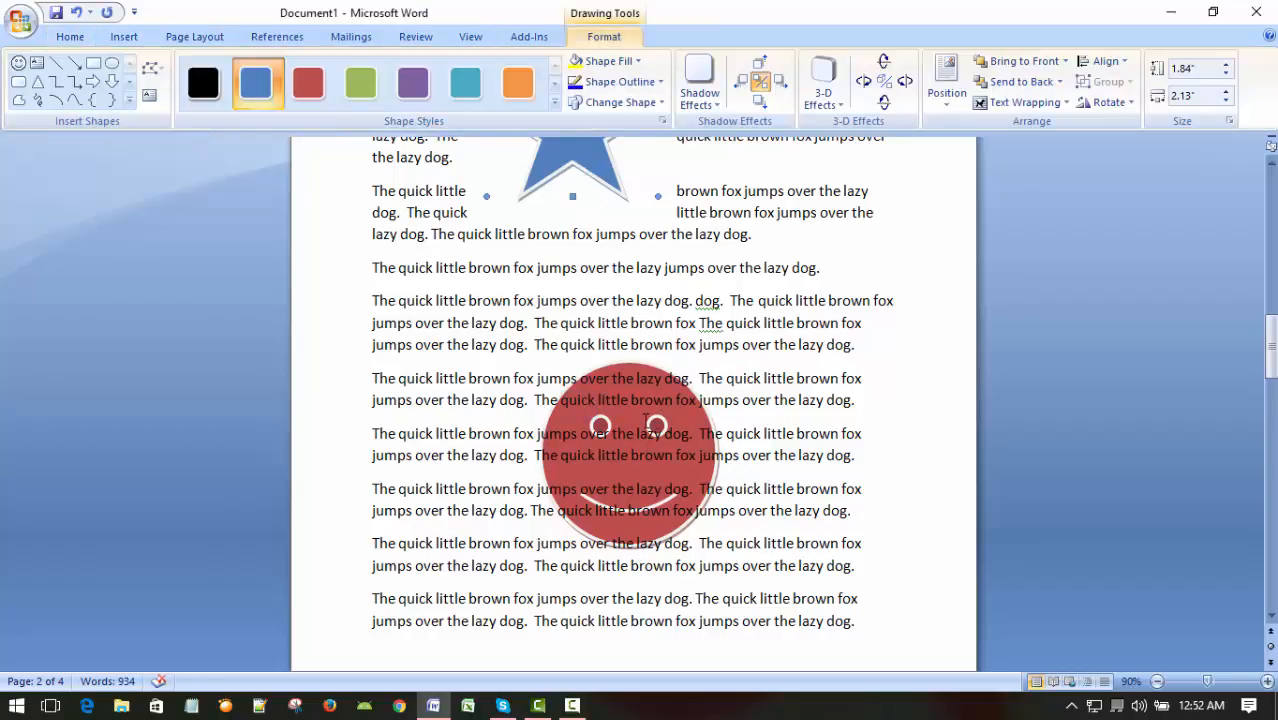
click(1042, 104)
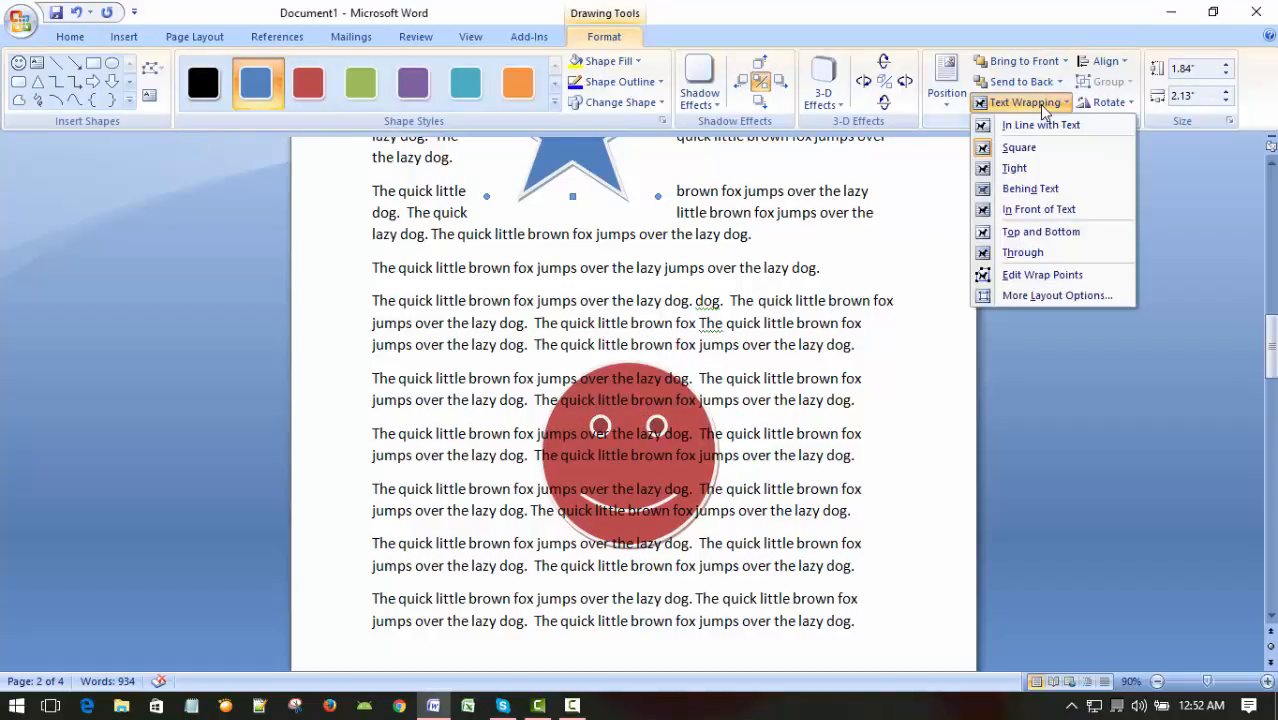
click(1015, 167)
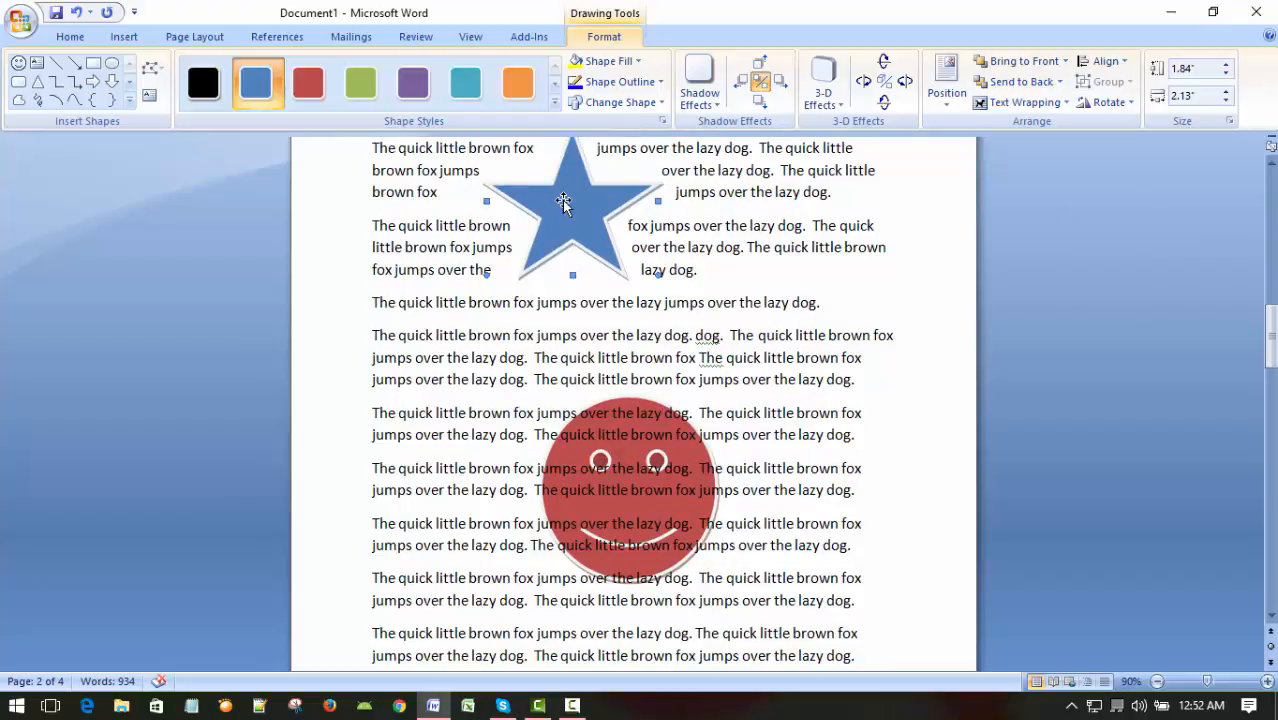
Step: Try again to select the smiley face behind the text, including through its shortcut options
click(611, 487)
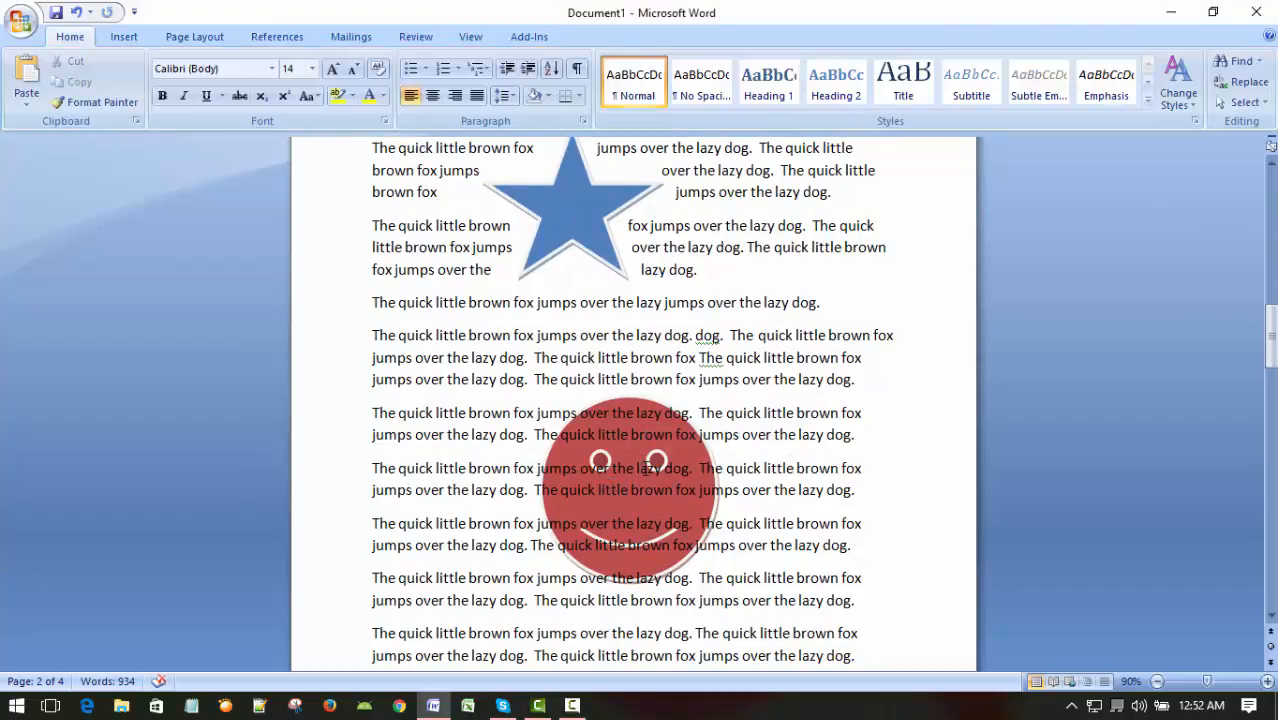
triple_click(642, 467)
right_click(631, 441)
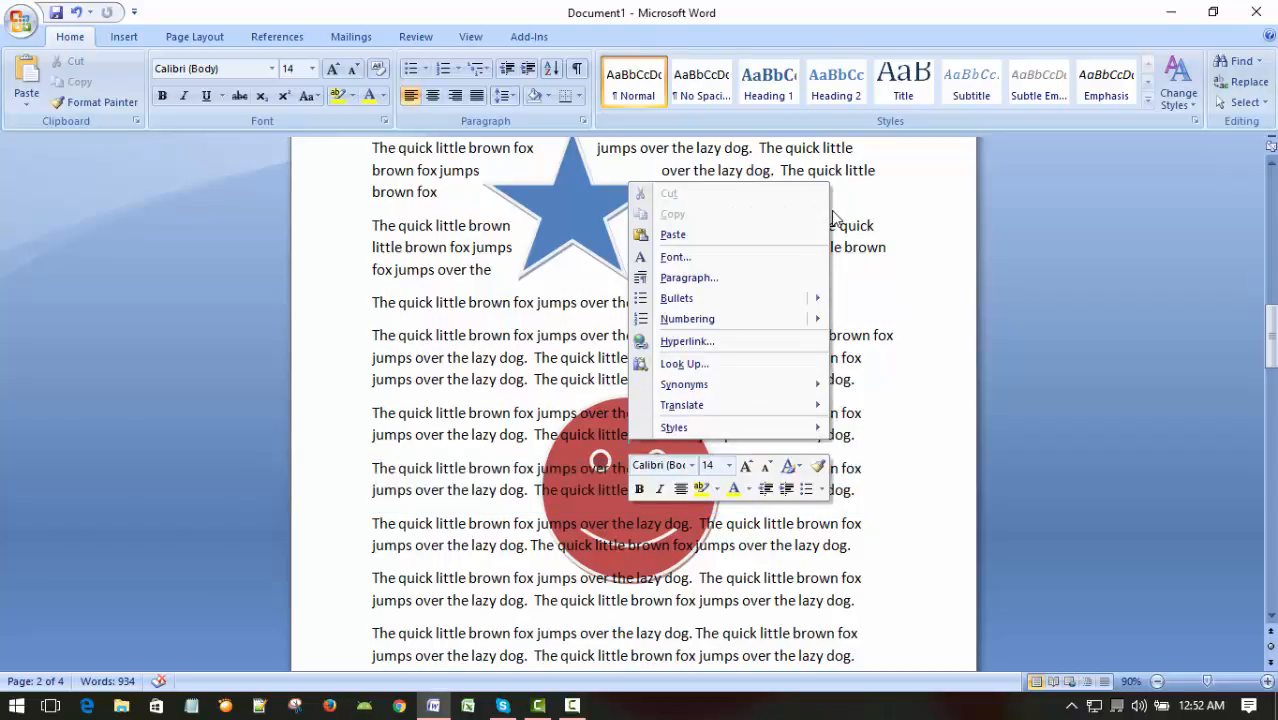
click(828, 563)
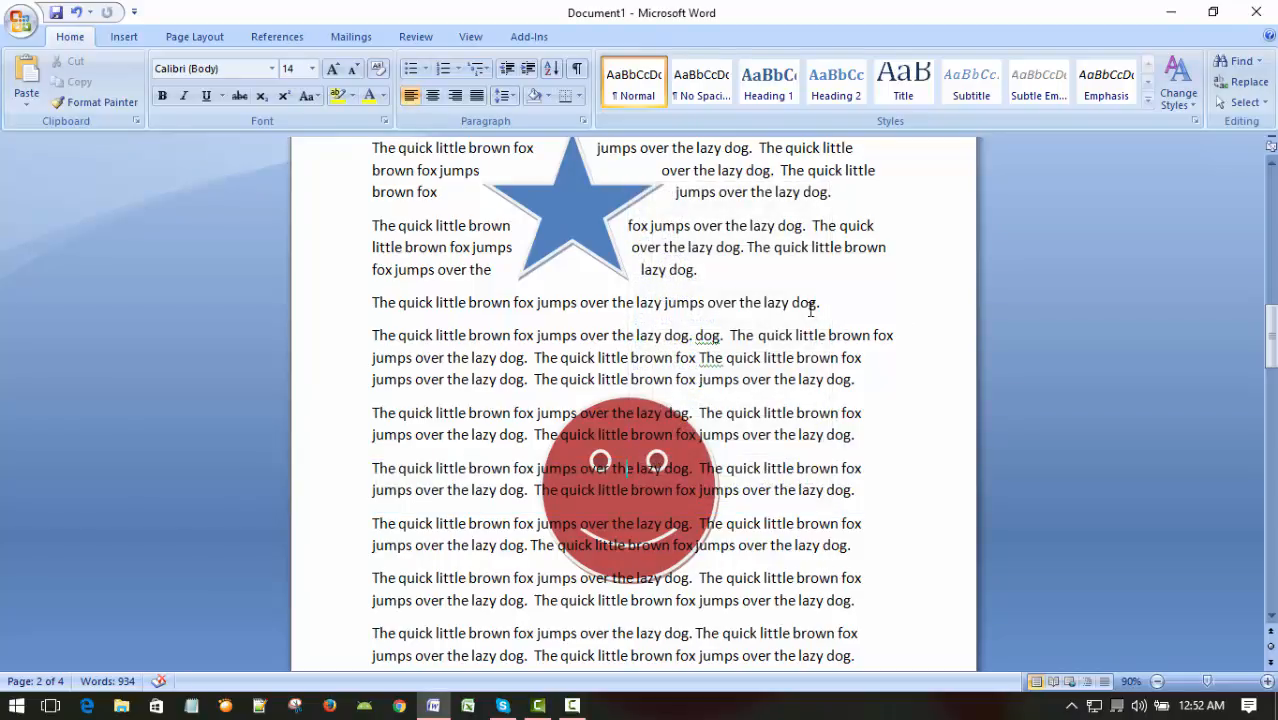
Step: Draw a "No" symbol about 2.99" high and 3.42" wide over the paragraphs on page 3
scroll(885, 480, down, 12)
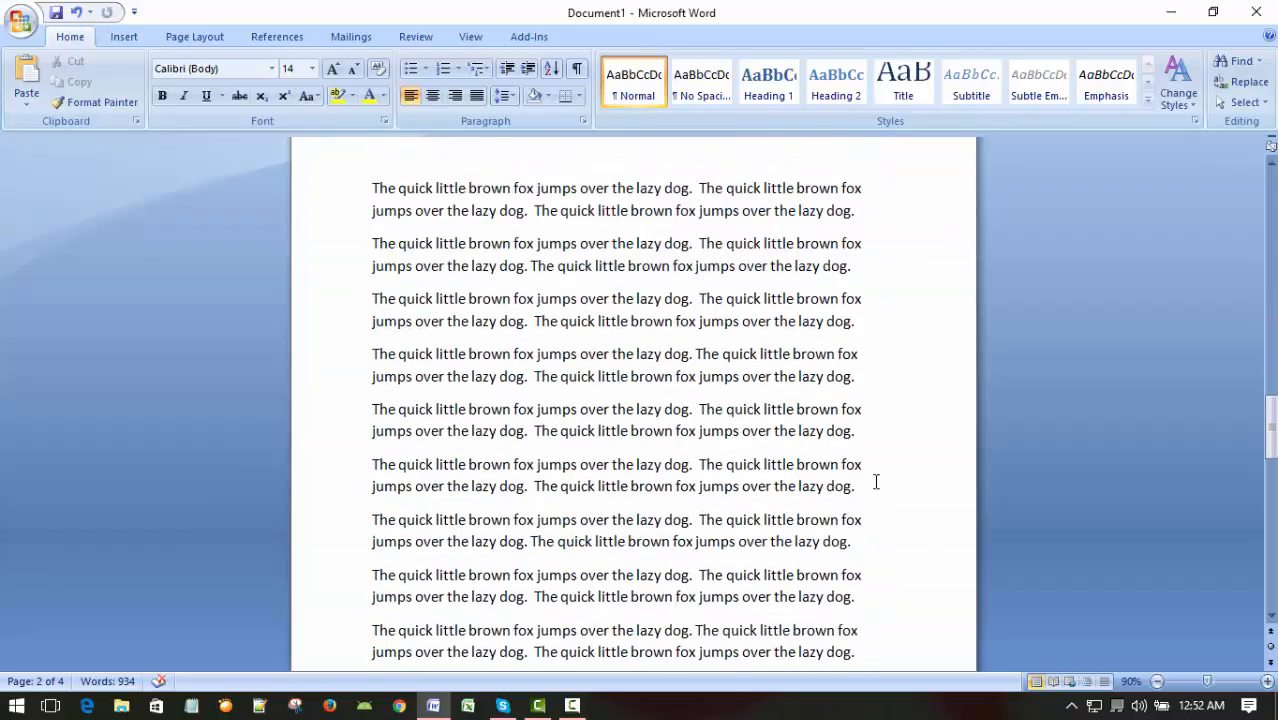
click(124, 36)
click(284, 80)
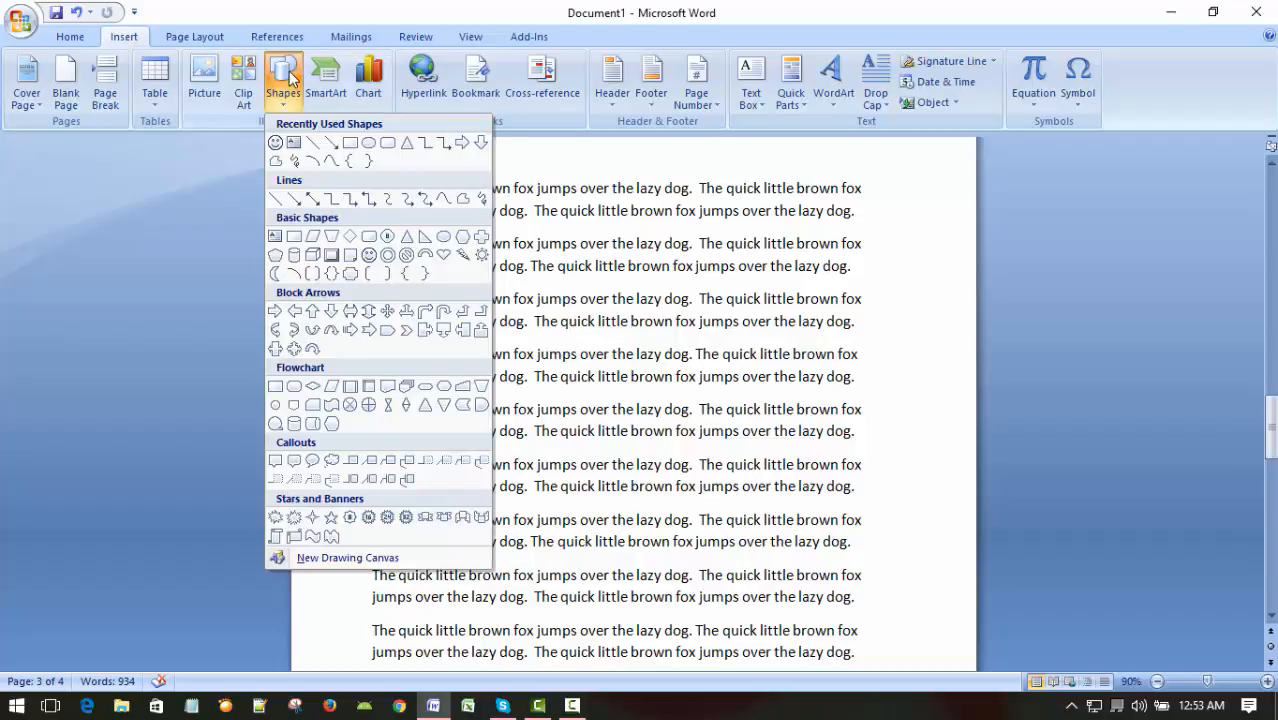
click(406, 254)
mouse_move(502, 283)
mouse_down()
mouse_move(727, 537)
mouse_move(779, 537)
mouse_move(778, 523)
mouse_up()
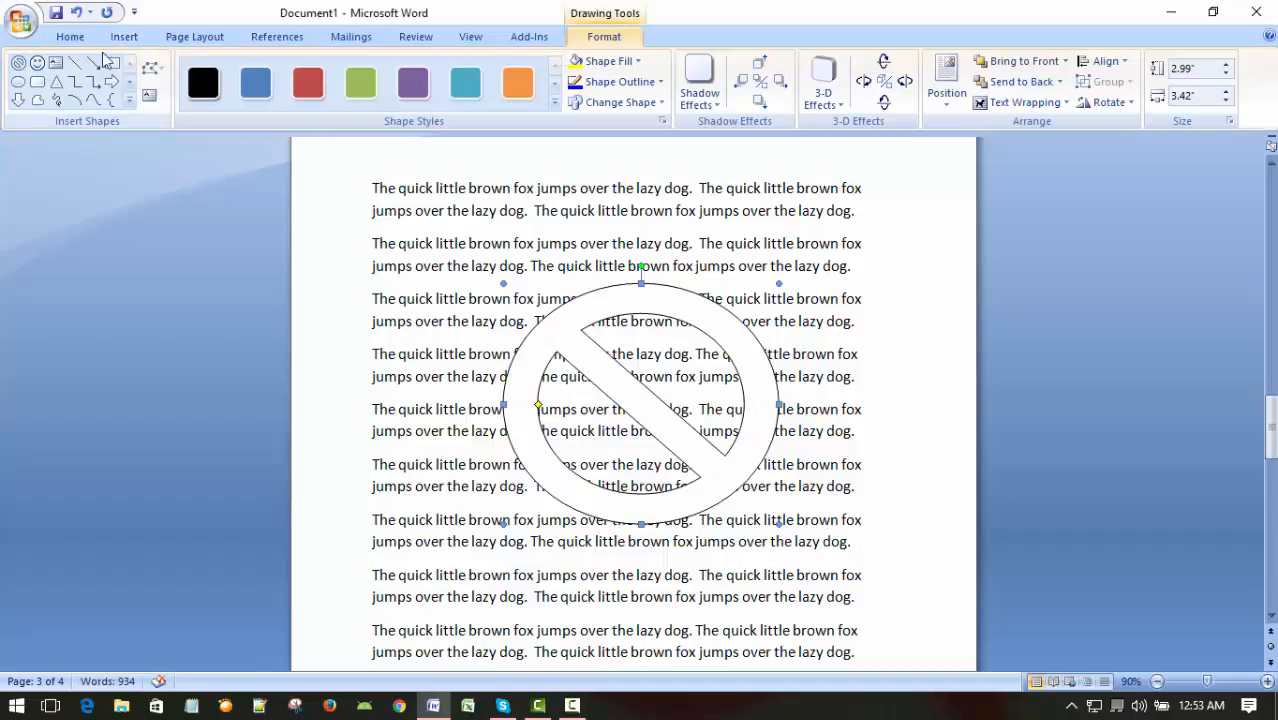
Step: Apply the orange shape style to the "No" symbol after trying green, and set its text wrapping to Tight
click(361, 82)
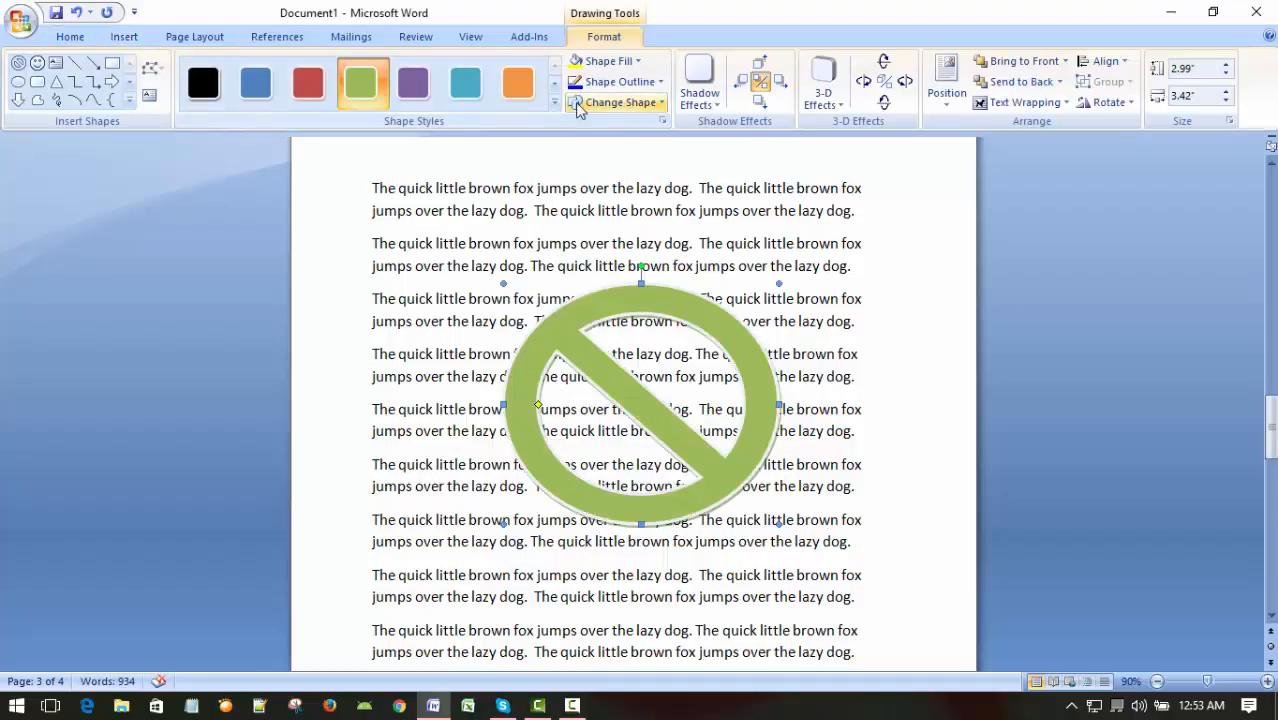
click(522, 83)
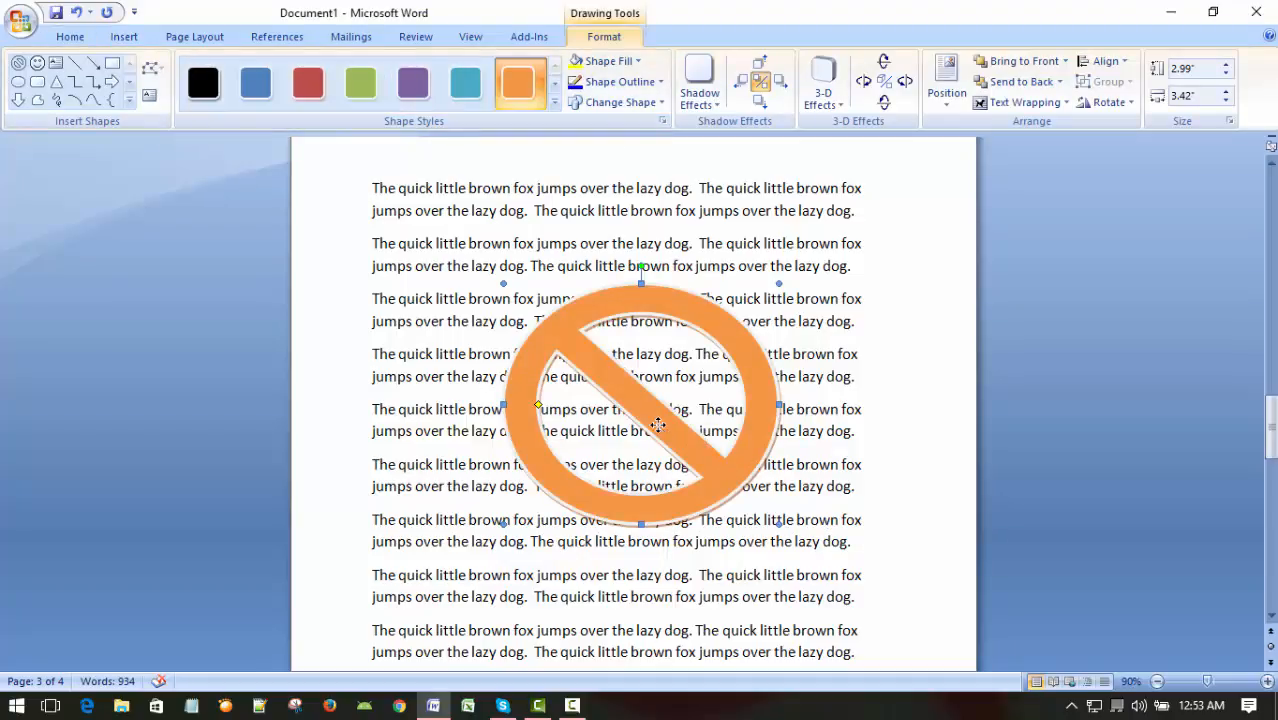
click(1040, 103)
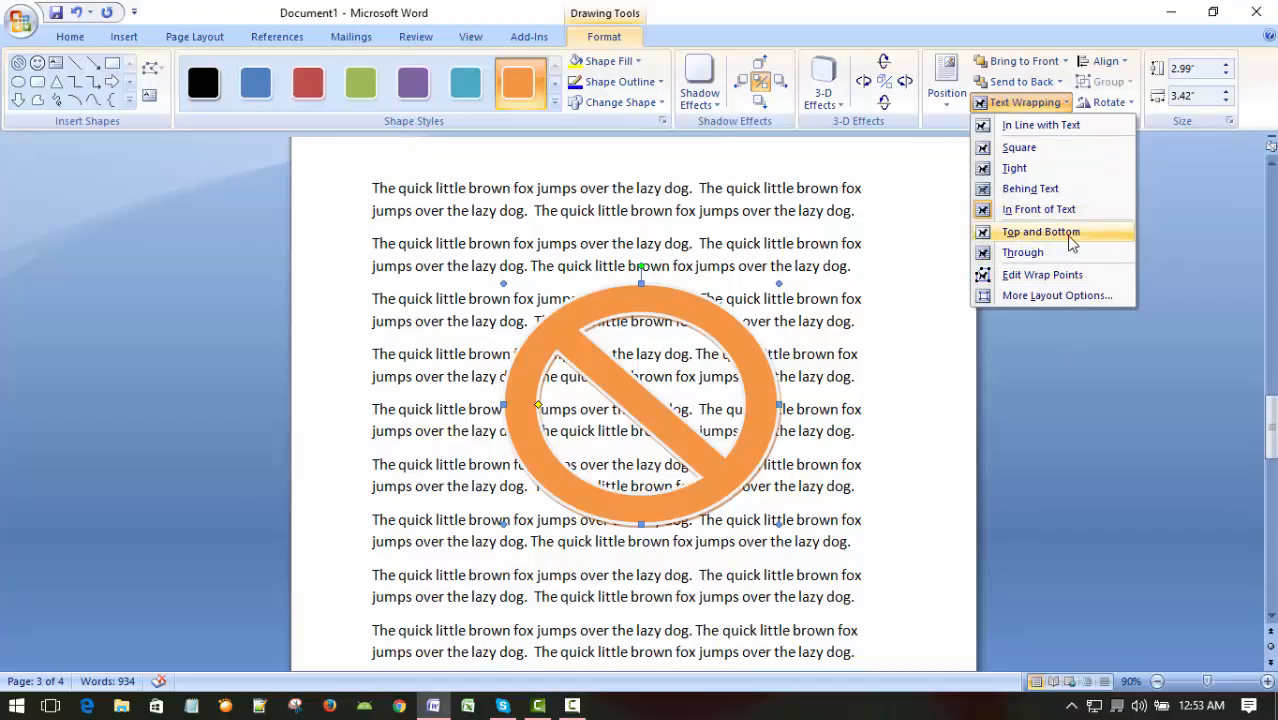
click(1013, 168)
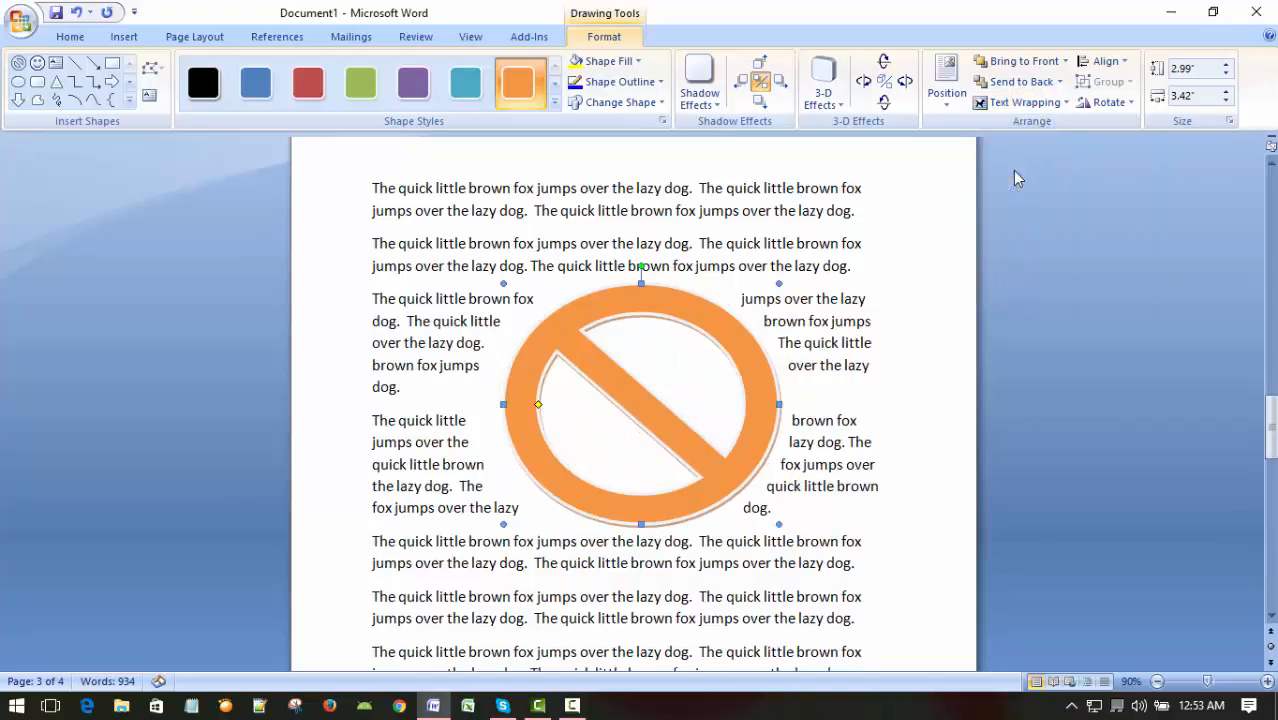
Step: Shrink the orange "No" symbol from its corner to about 2.62" high and 3.02" wide
click(649, 385)
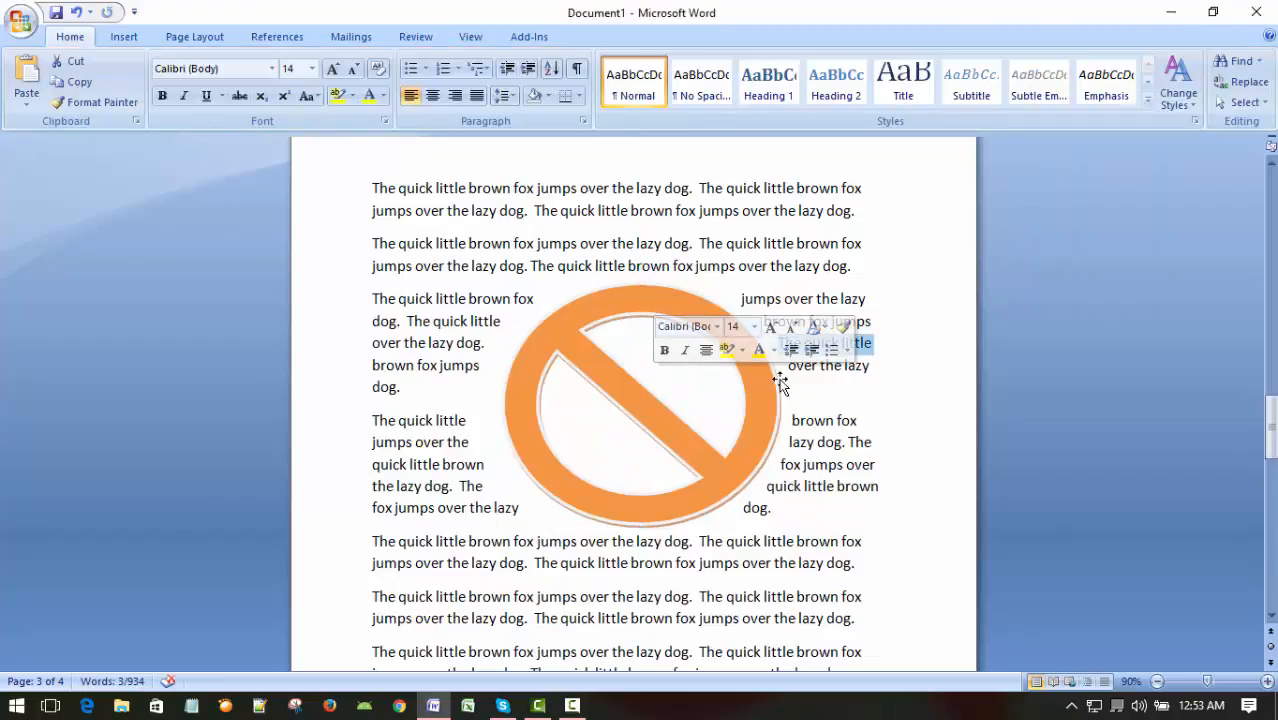
click(640, 402)
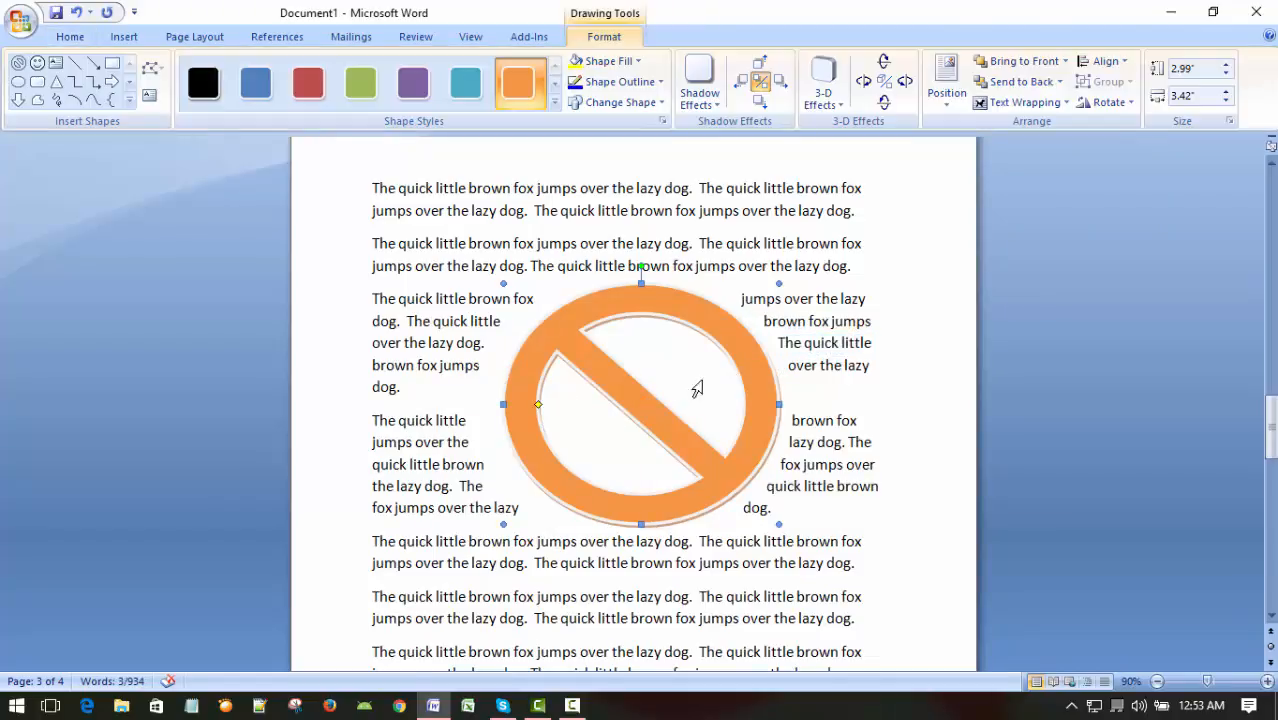
drag(771, 288, 747, 313)
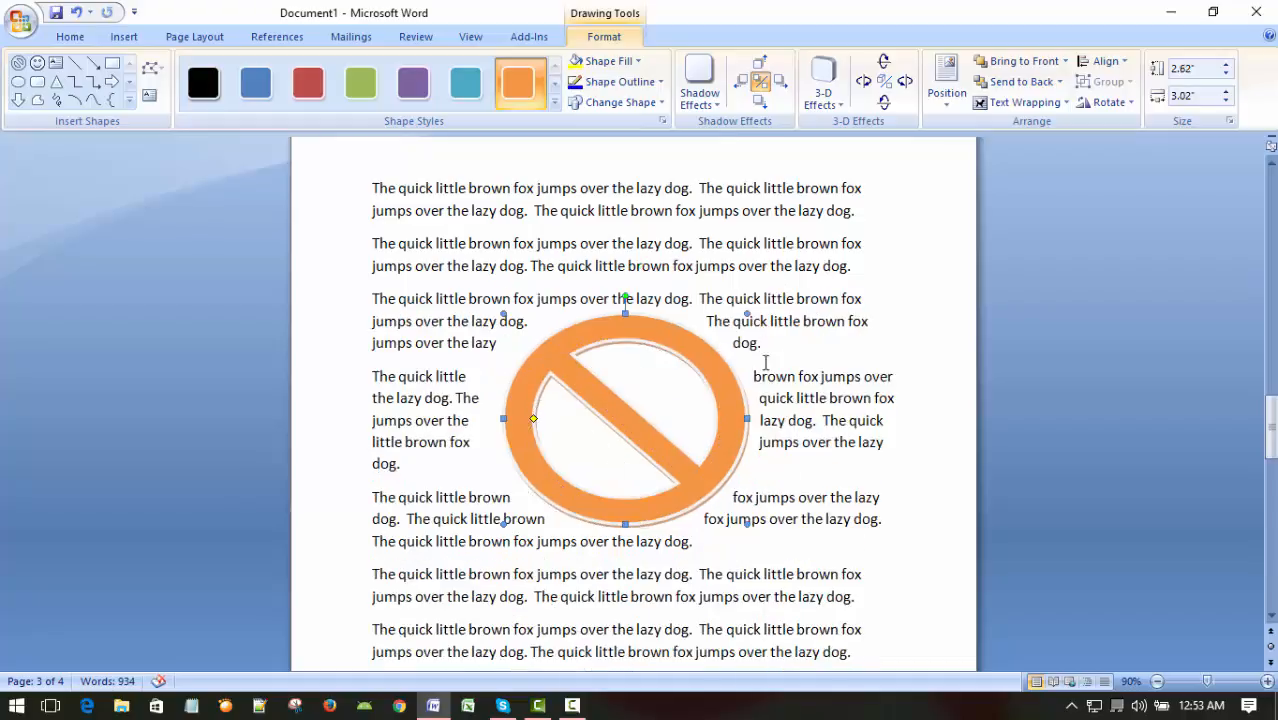
click(660, 435)
click(695, 462)
Step: Review how the text wraps around the star, smiley face and "No" symbol across the pages
scroll(763, 380, up, 10)
scroll(775, 394, up, 6)
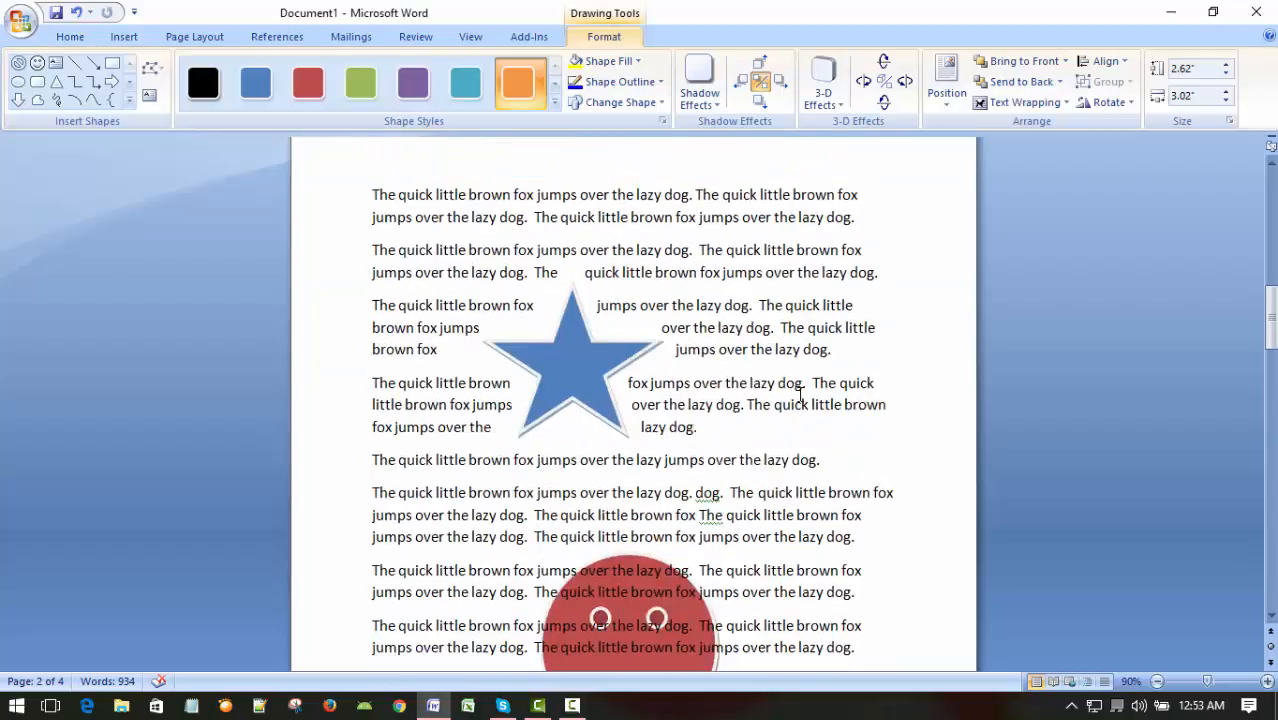
scroll(770, 395, down, 7)
scroll(770, 397, down, 20)
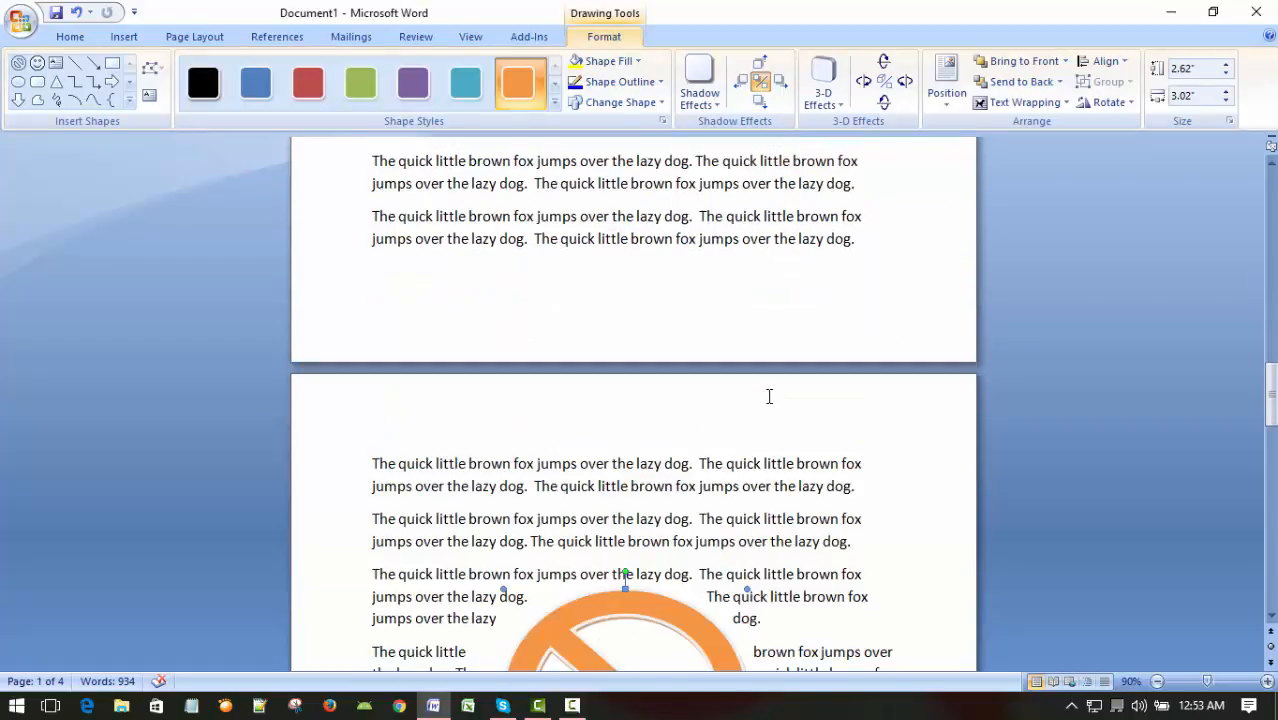
scroll(766, 397, up, 7)
scroll(766, 397, down, 2)
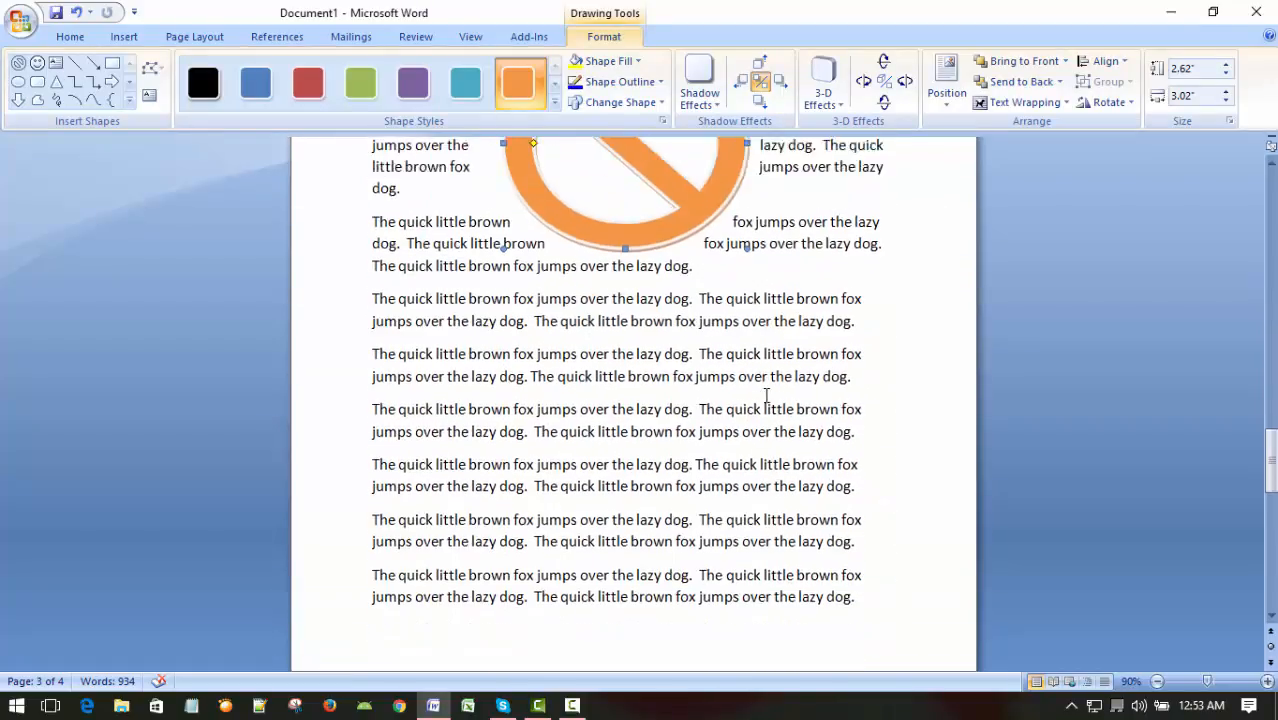
scroll(766, 397, up, 4)
scroll(766, 397, down, 1)
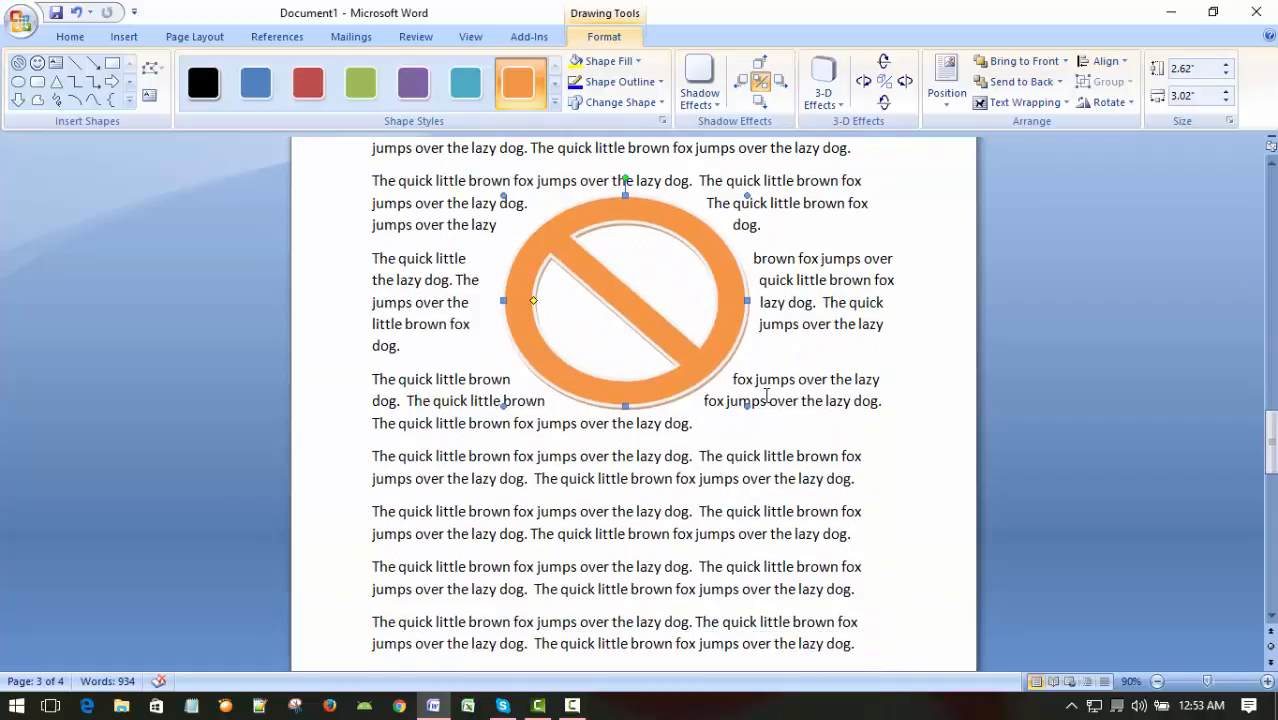
scroll(766, 397, down, 5)
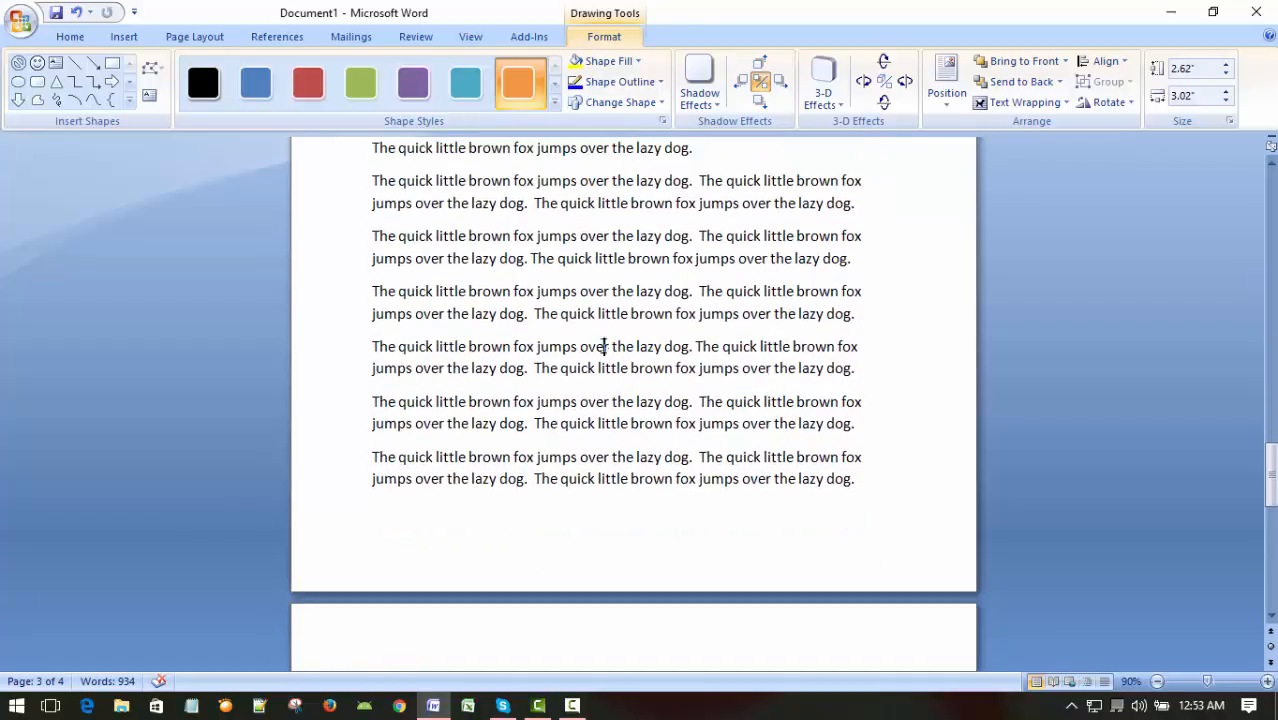
click(604, 346)
scroll(717, 378, up, 6)
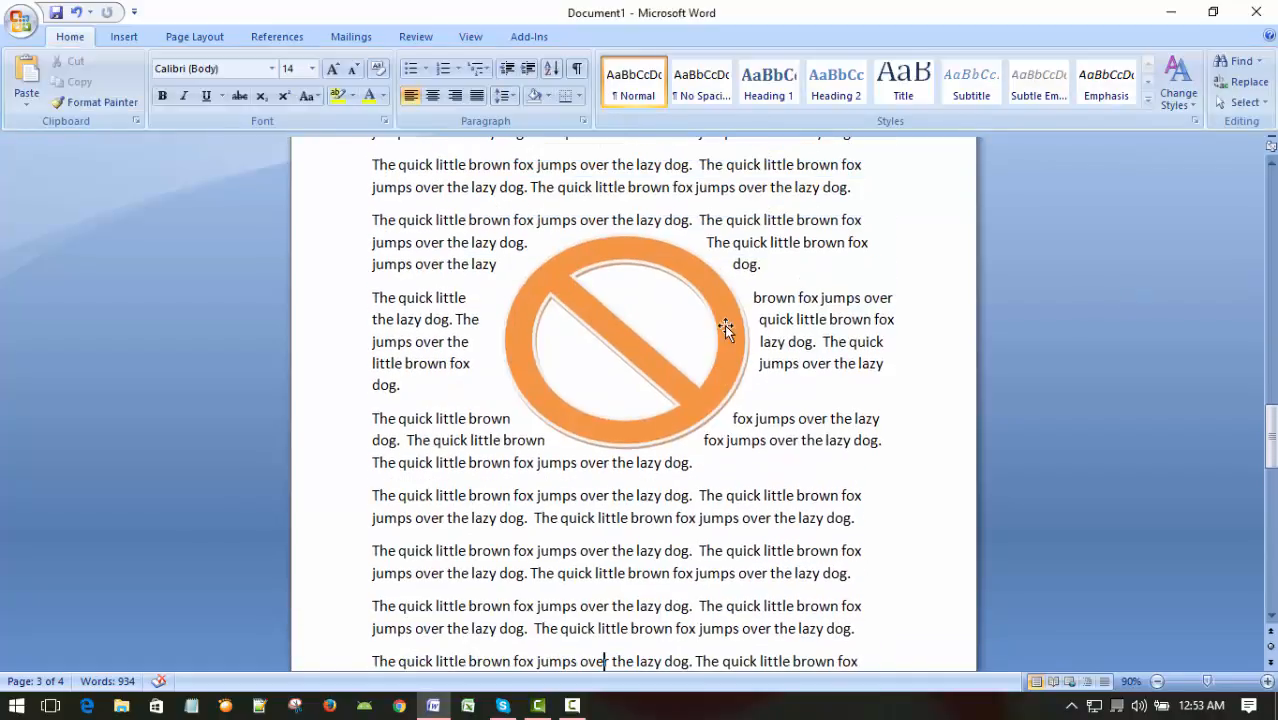
Step: Apply the last Perspective 3-D effect to the "No" symbol, extruding it into a cone that tapers down to the left
click(728, 328)
double_click(575, 283)
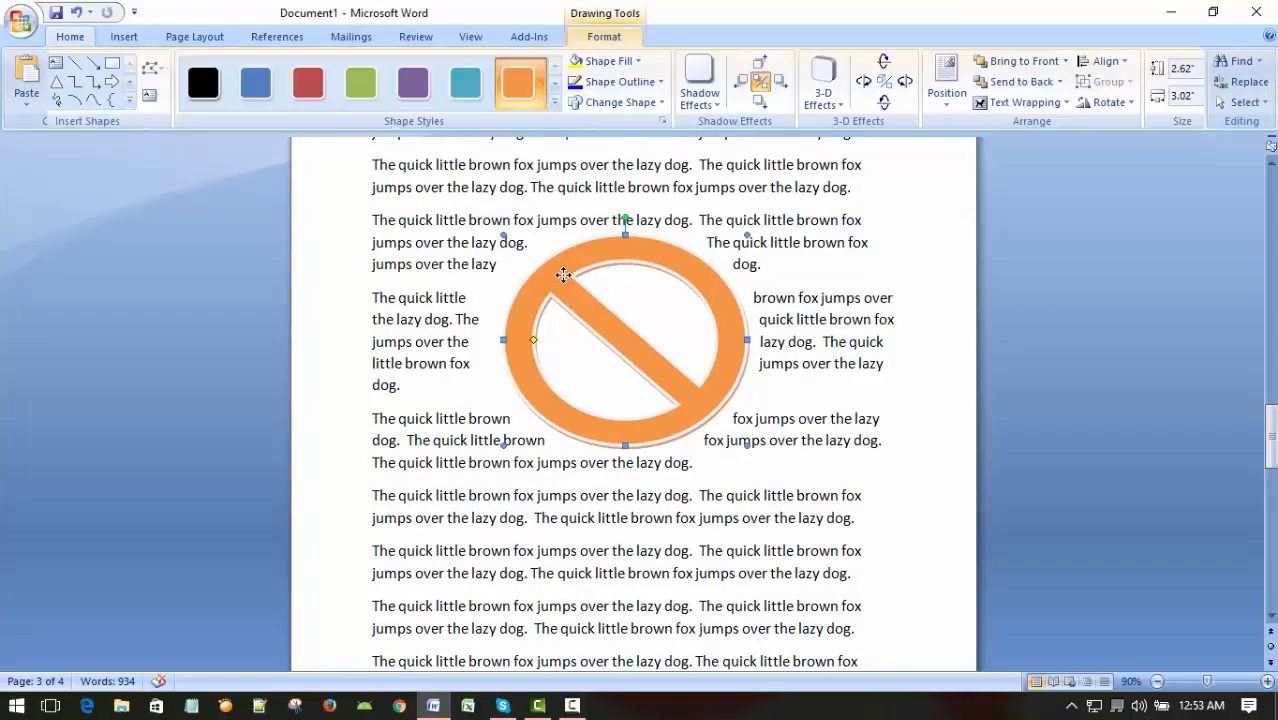
click(822, 80)
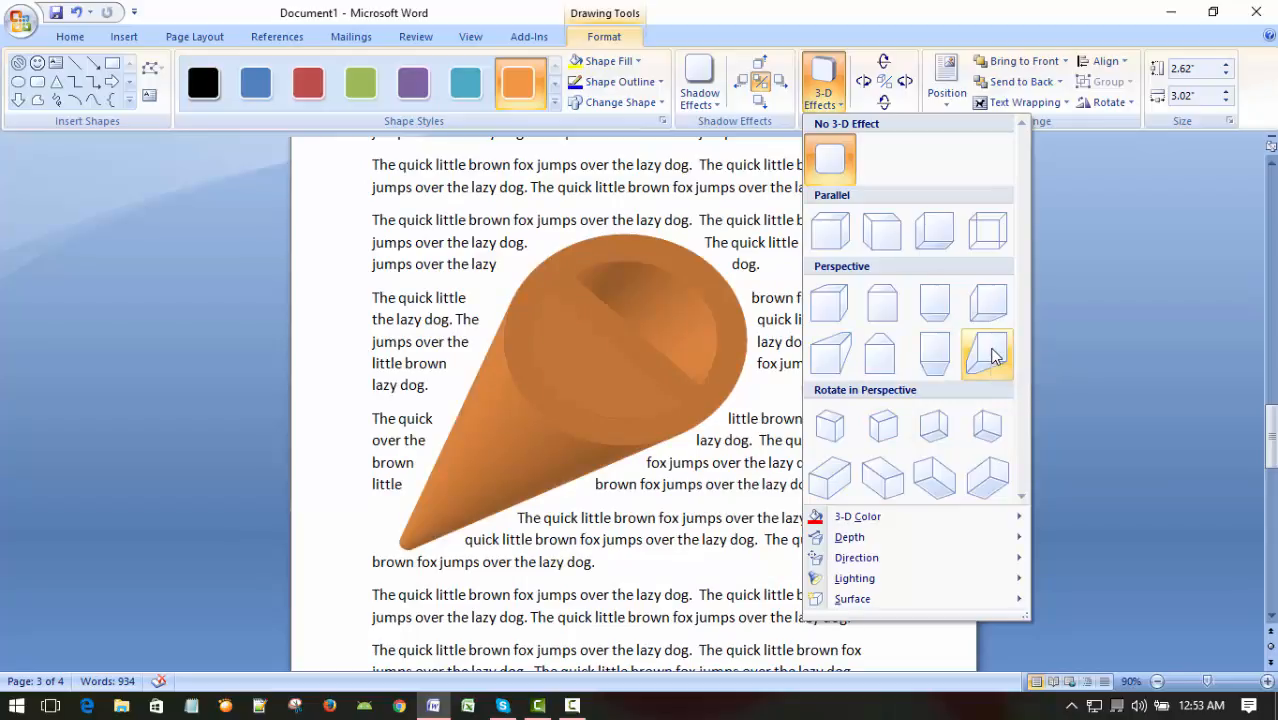
click(989, 348)
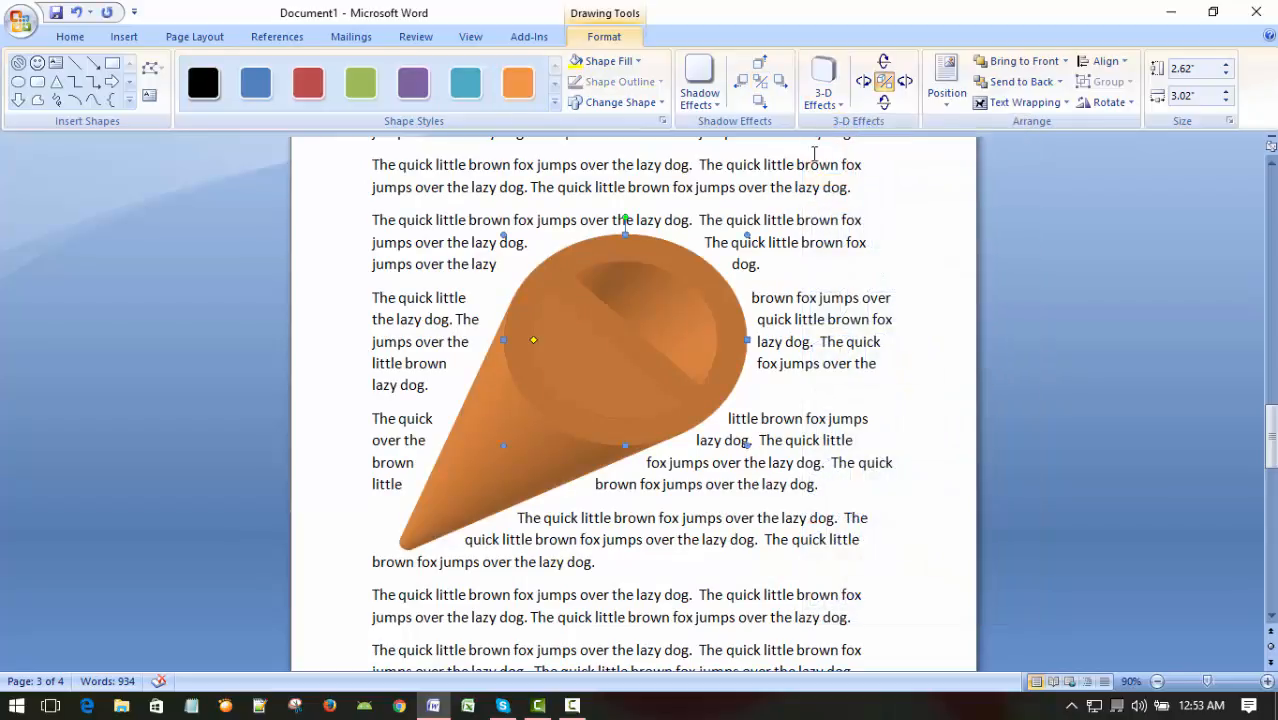
Step: Set the "No" symbol's 3-D color to standard red and its shape fill to standard blue
click(823, 95)
mouse_move(882, 522)
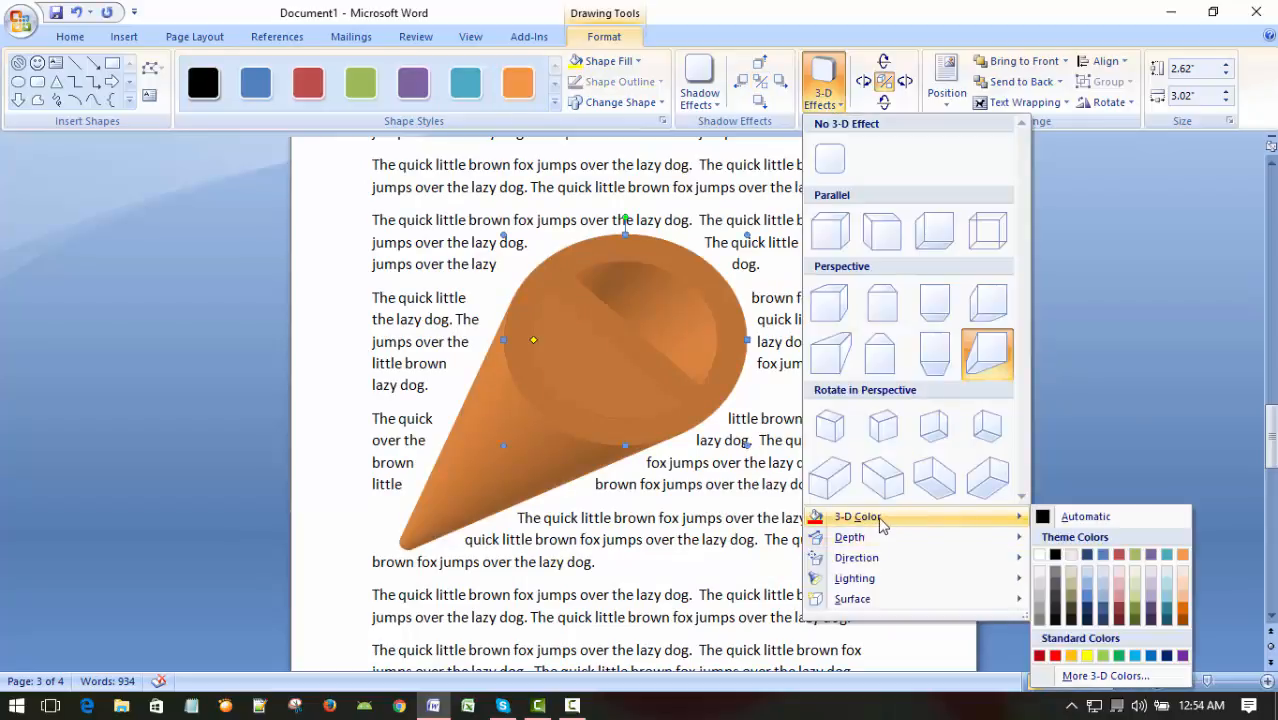
click(1054, 655)
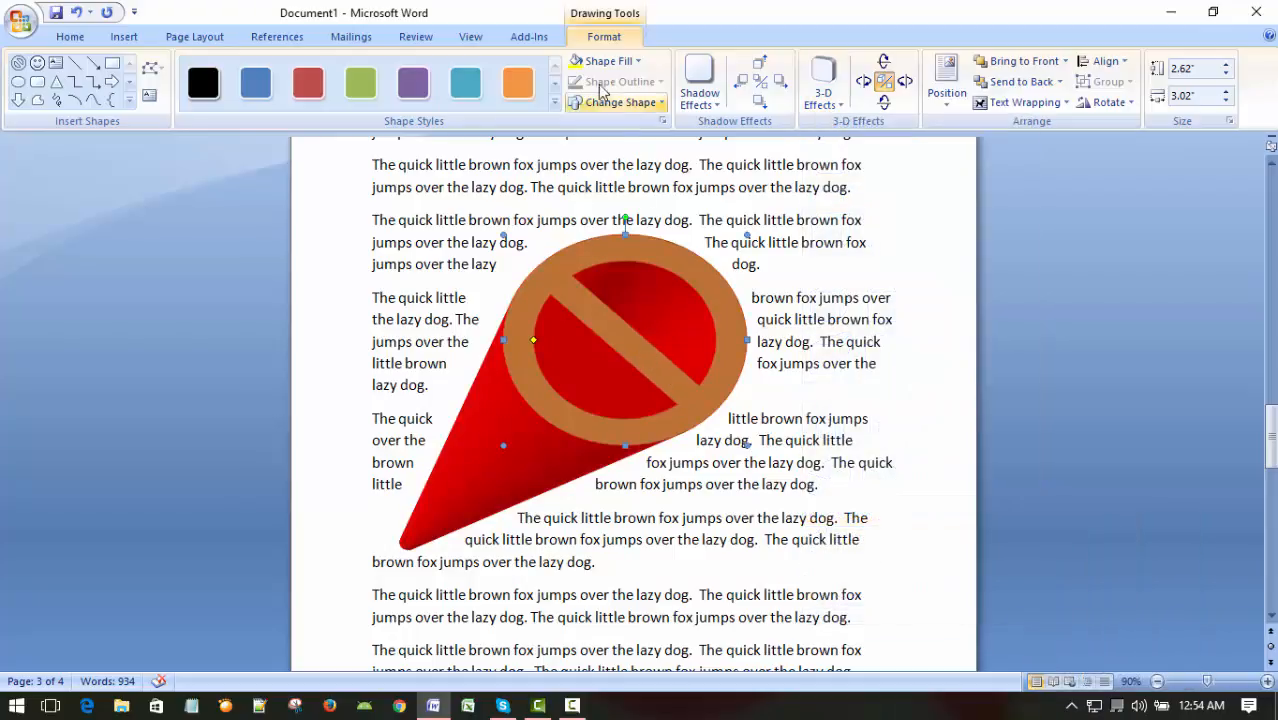
click(641, 68)
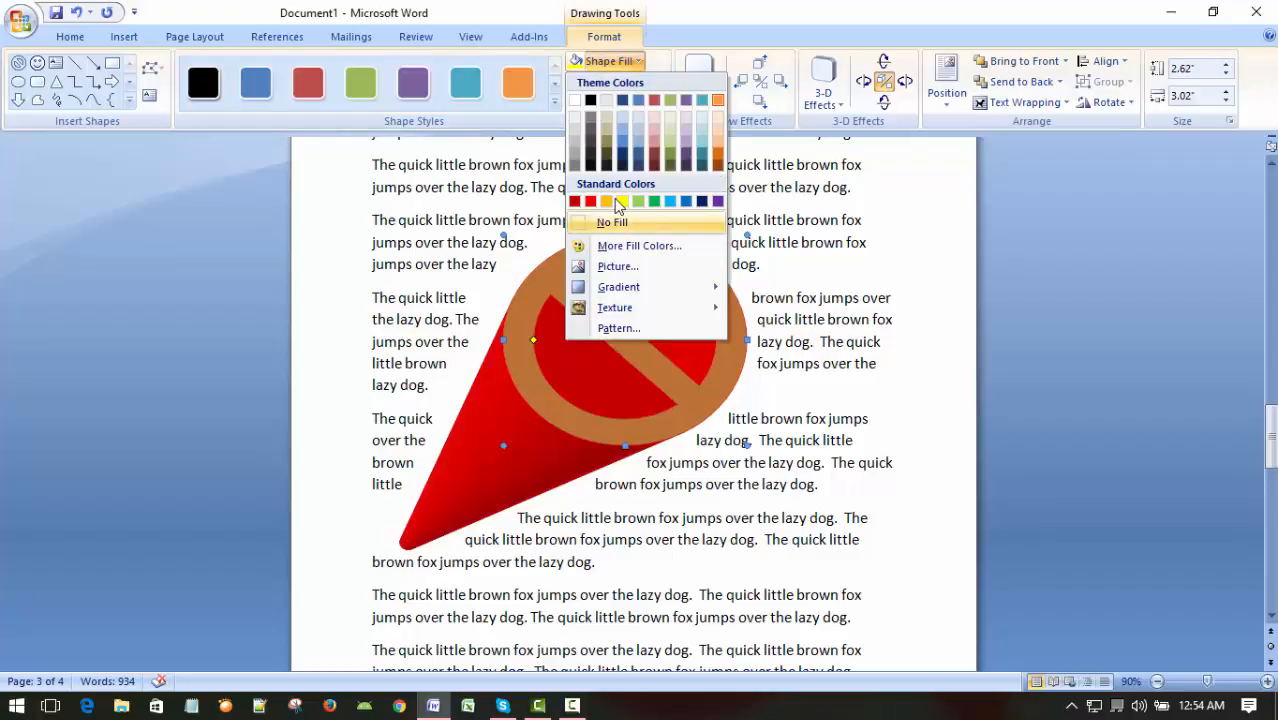
click(686, 204)
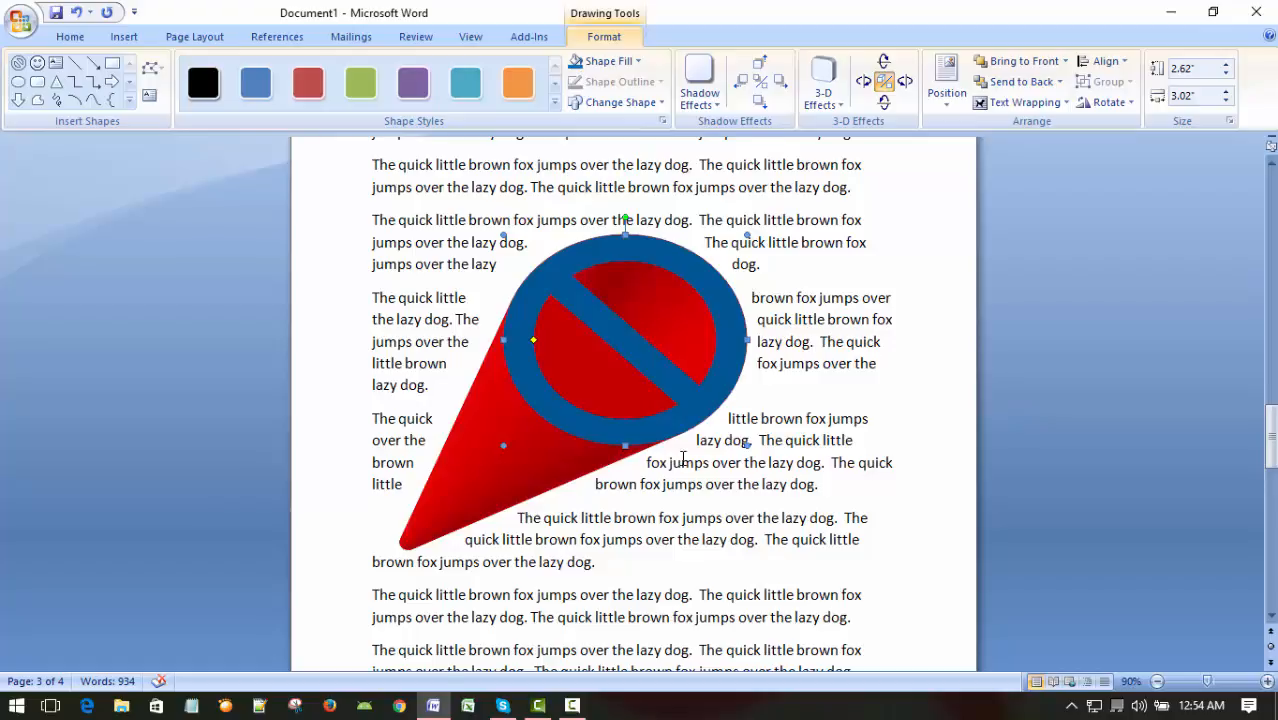
Step: Apply the fourth Rotate in Perspective 3-D effect of the first row to the blue star on page 2
scroll(685, 456, down, 2)
scroll(685, 451, up, 15)
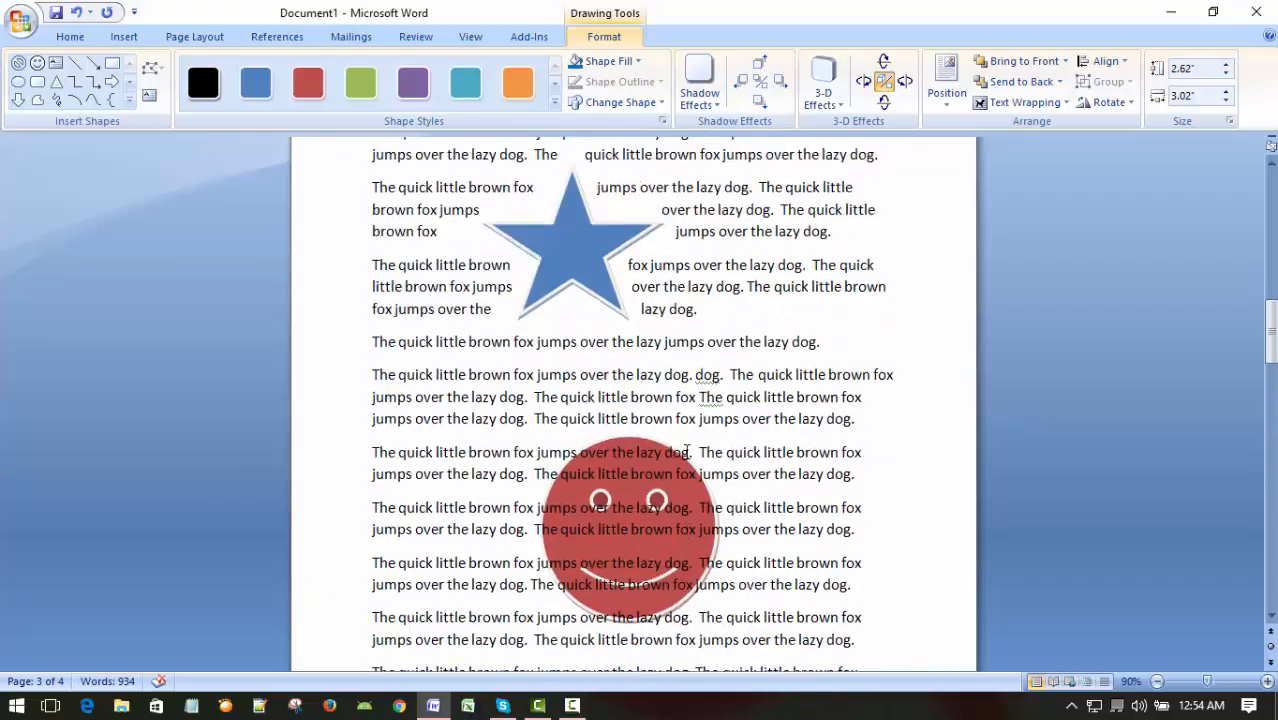
scroll(686, 453, up, 3)
click(588, 340)
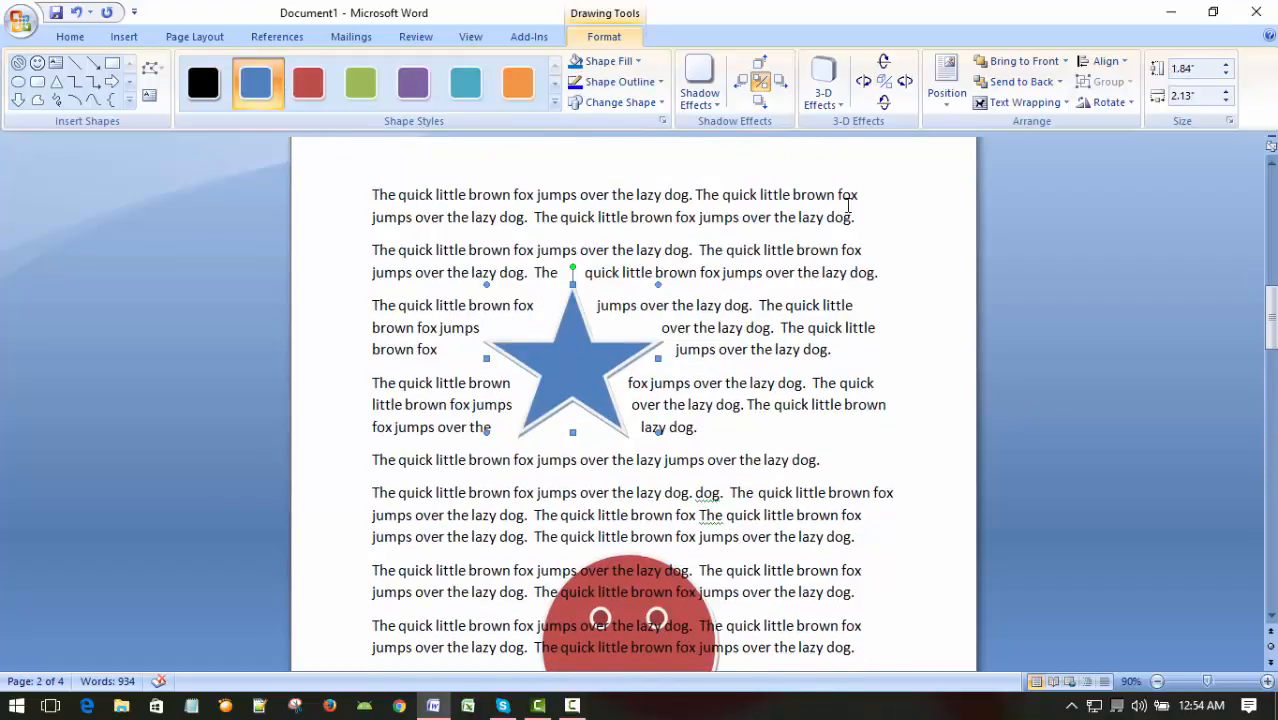
click(822, 82)
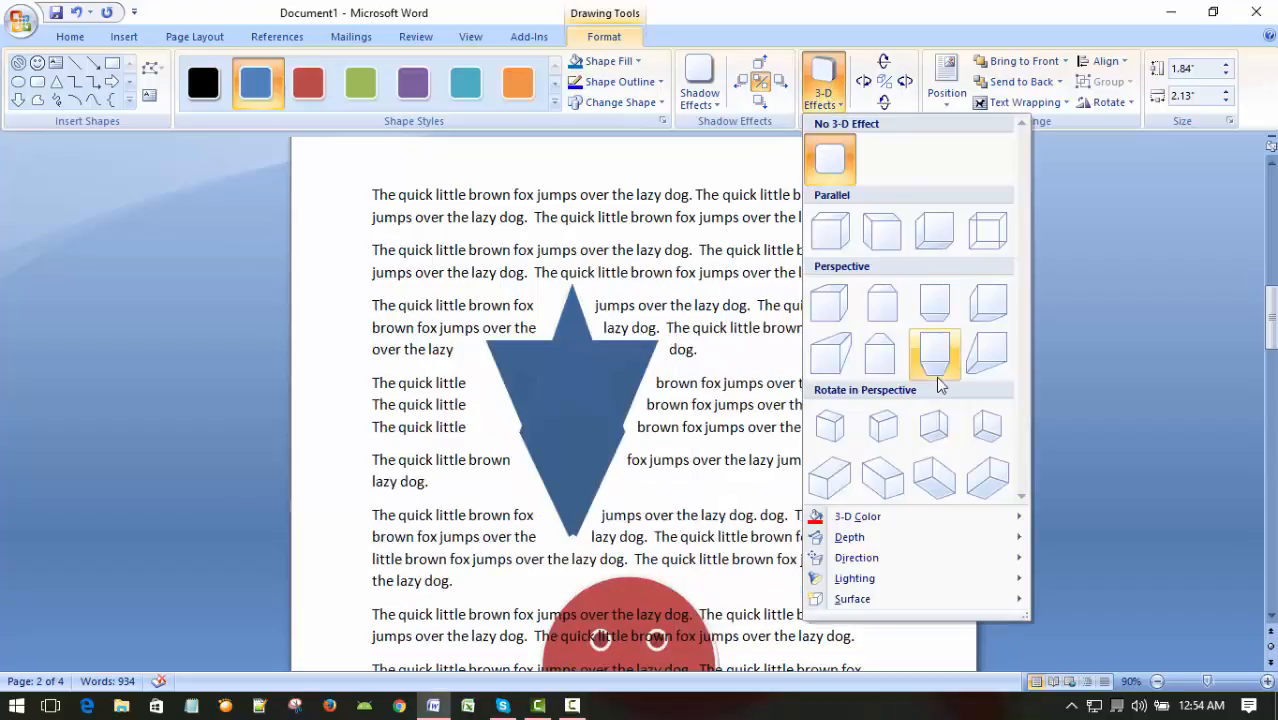
click(989, 426)
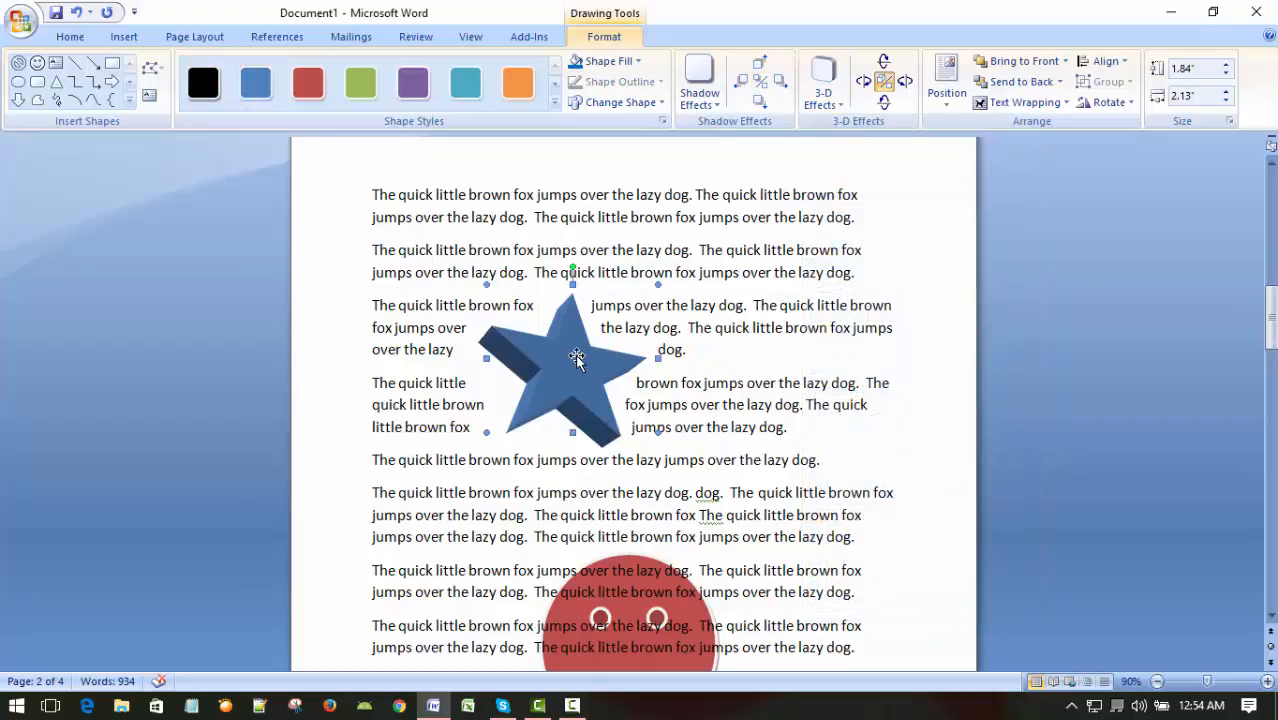
Step: Set the star's shape fill to standard blue and deselect the star
click(637, 61)
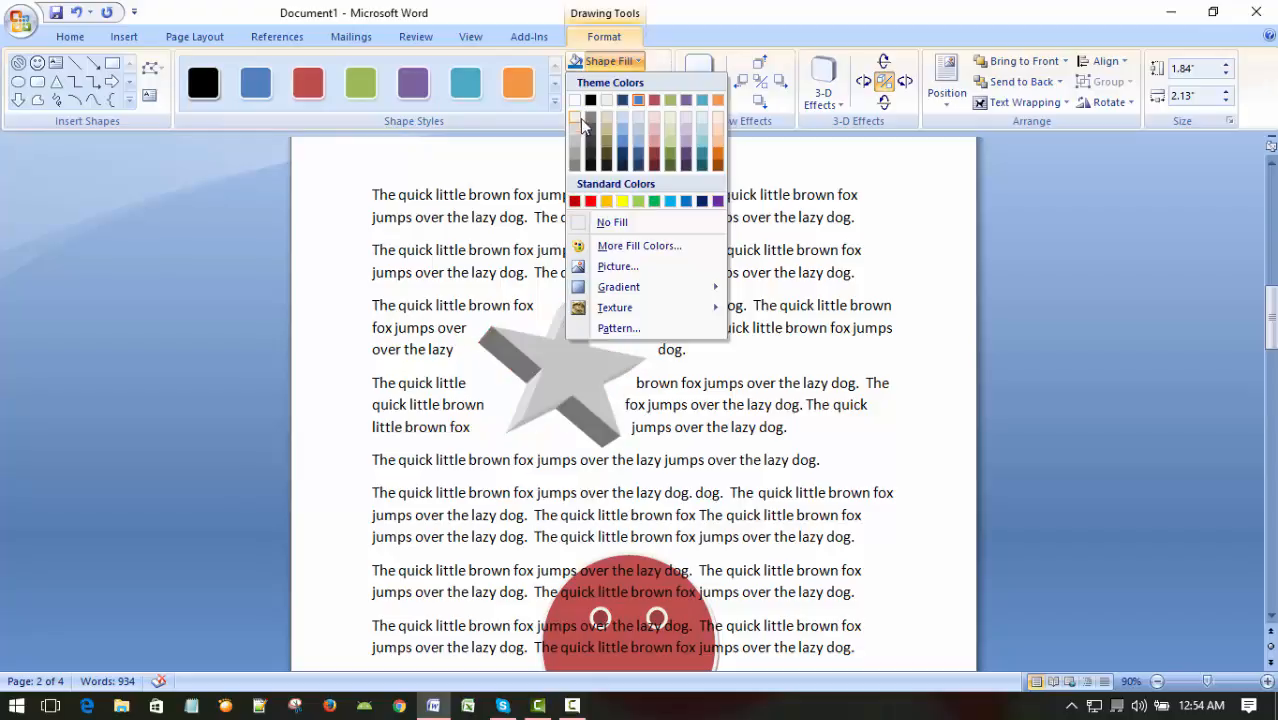
click(697, 203)
click(807, 362)
Step: Review the star, smiley face and "No" symbol across the pages down to the plain text on page 4
scroll(922, 419, down, 4)
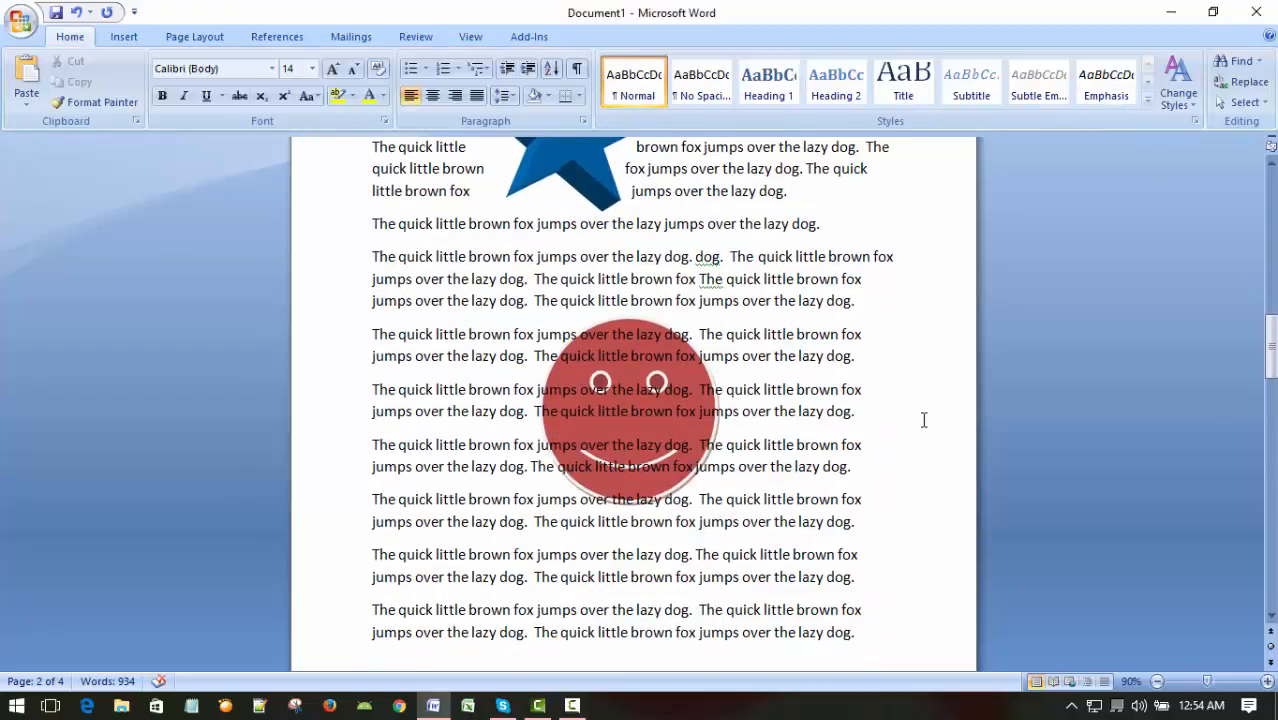
scroll(922, 419, up, 3)
scroll(921, 413, down, 3)
scroll(921, 413, down, 15)
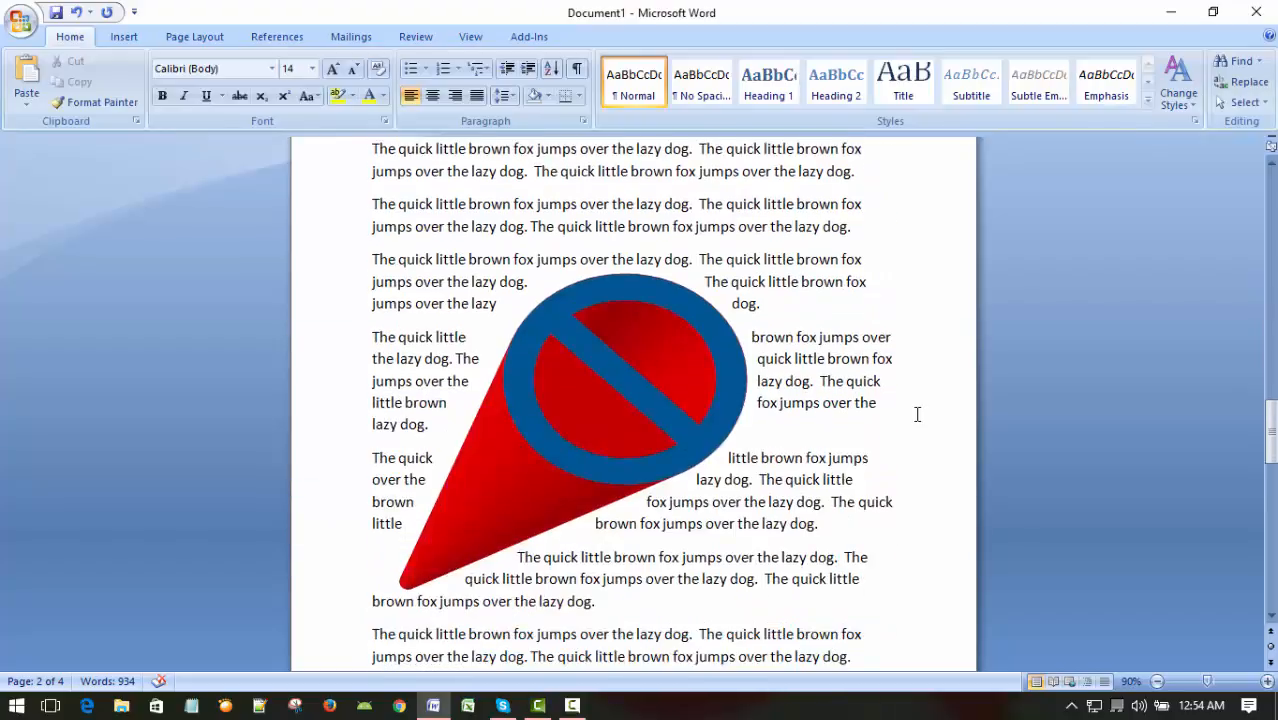
scroll(915, 415, down, 8)
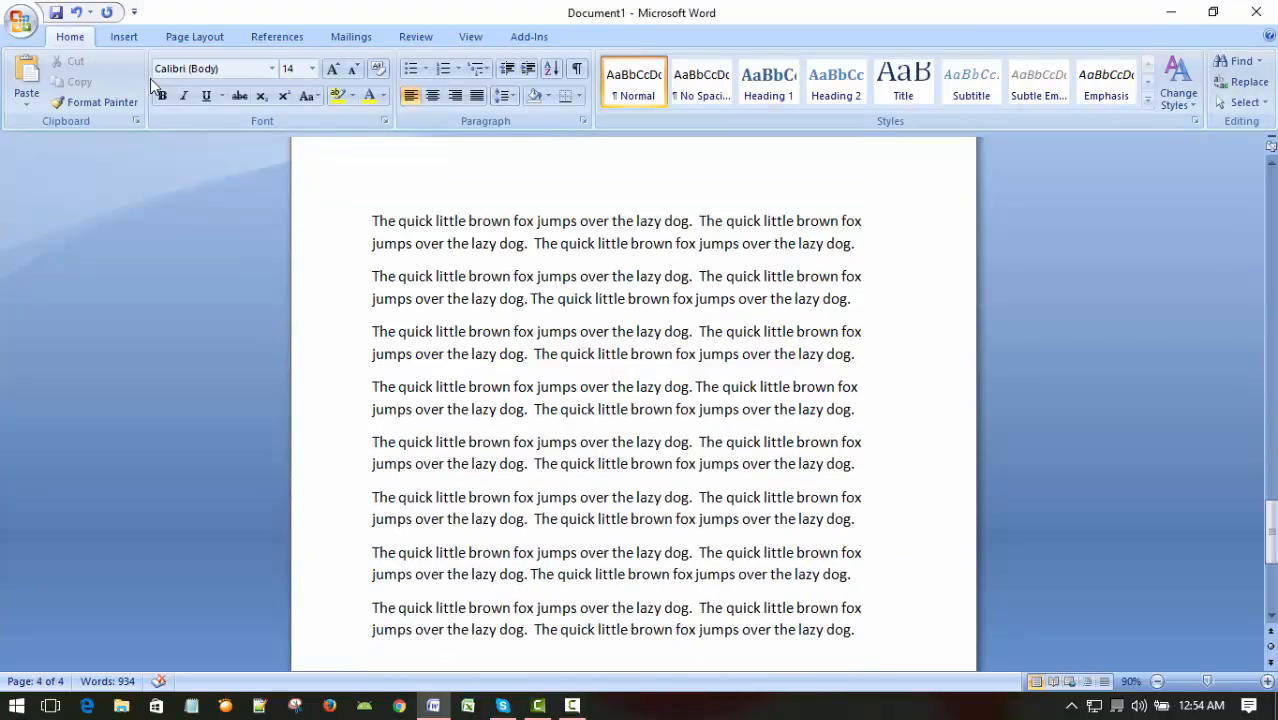
click(572, 705)
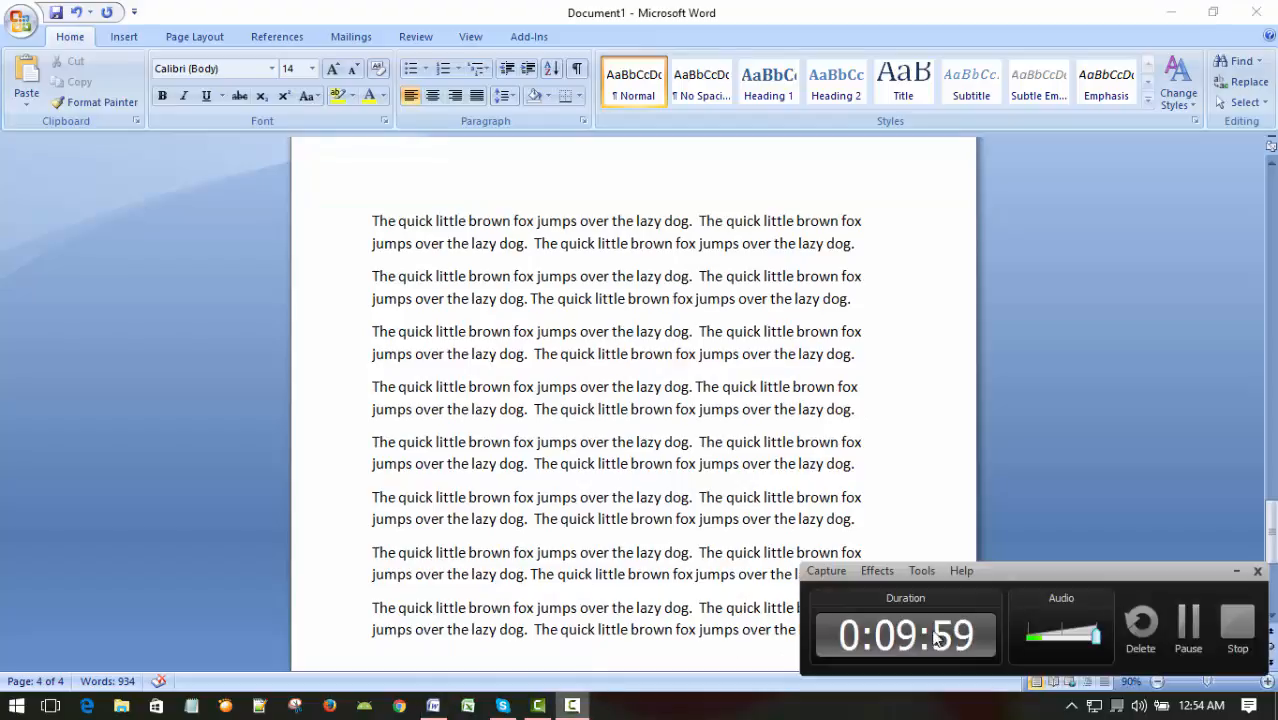
click(1237, 571)
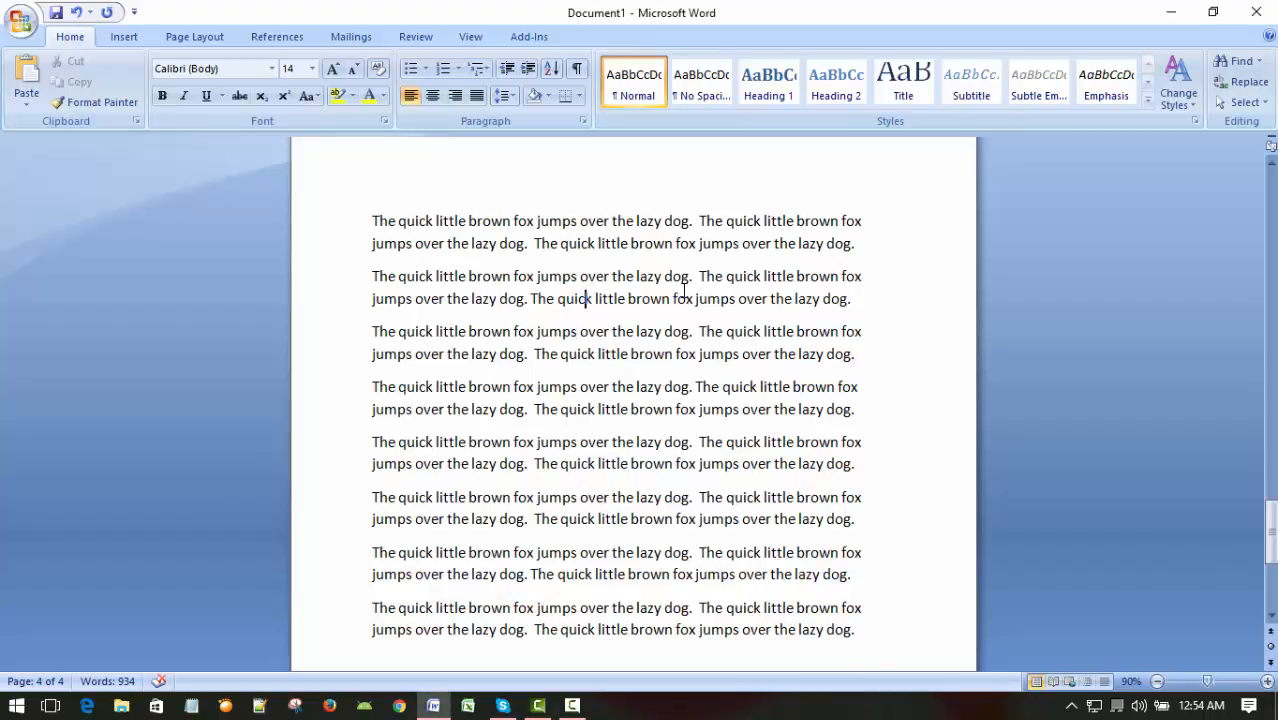
Step: Draw an oval callout about 2.45" high and 2.44" wide over the text on page 4
click(122, 37)
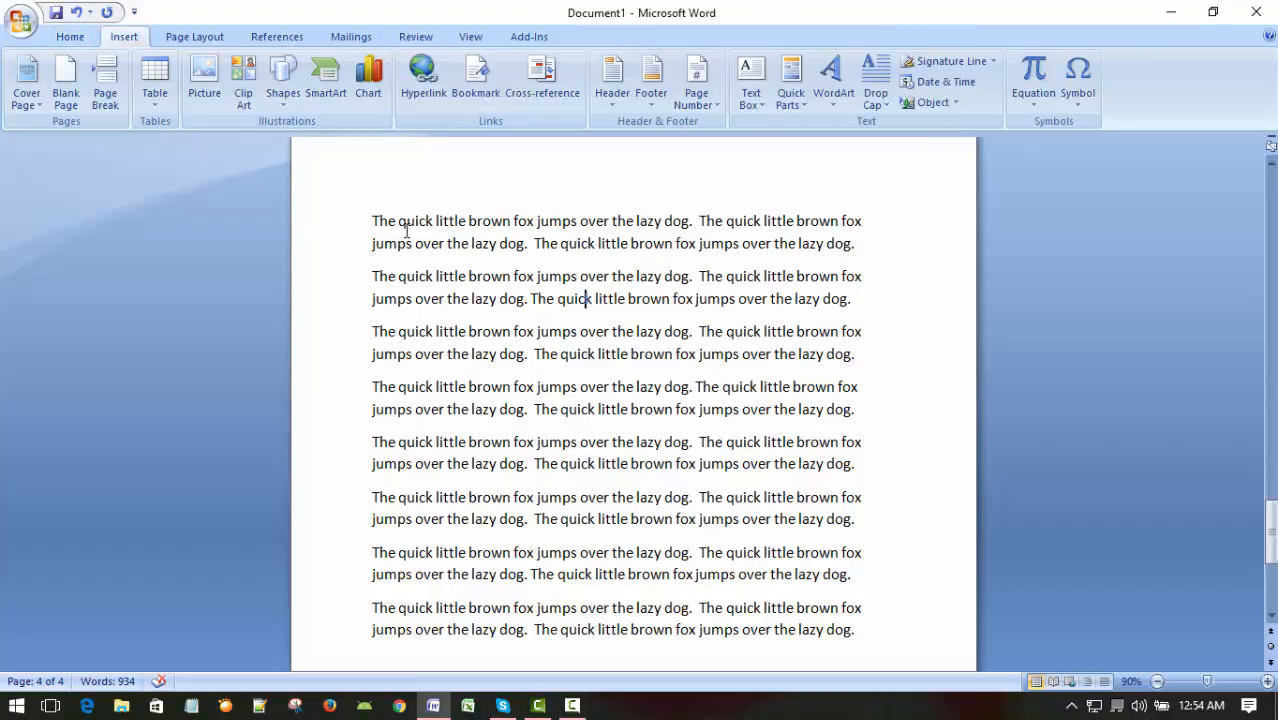
click(285, 76)
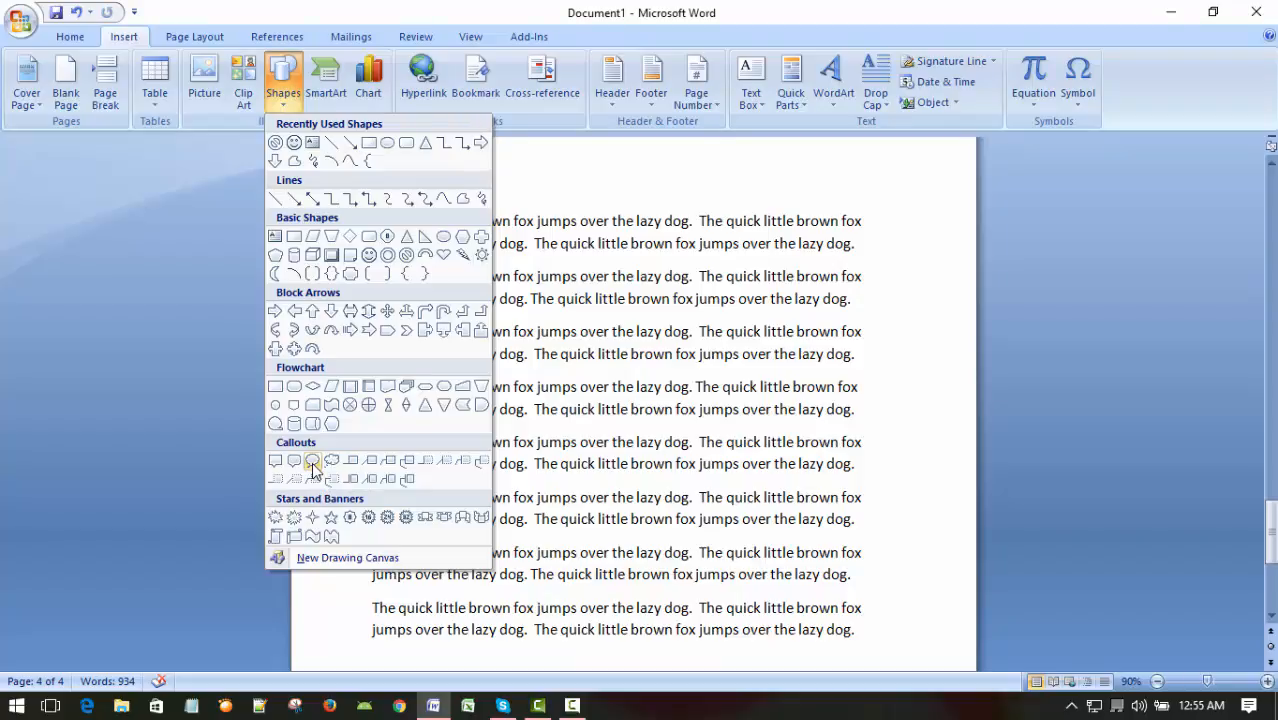
click(313, 462)
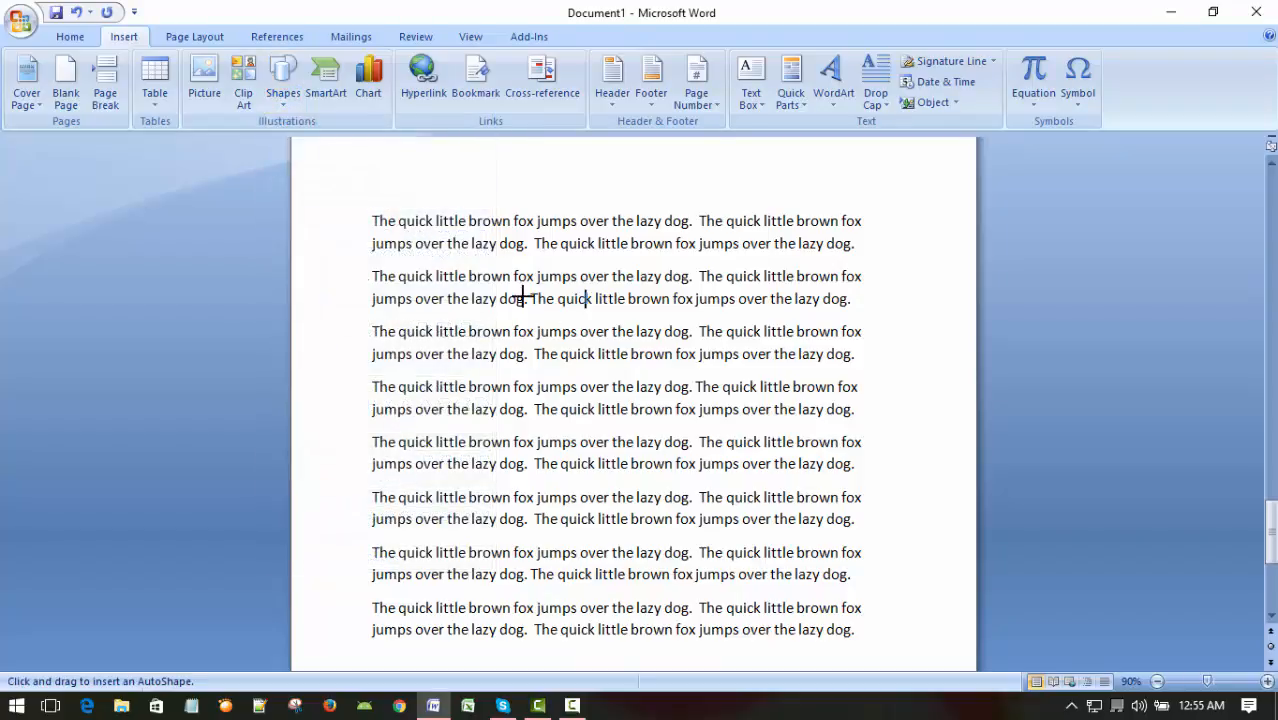
drag(551, 261, 751, 464)
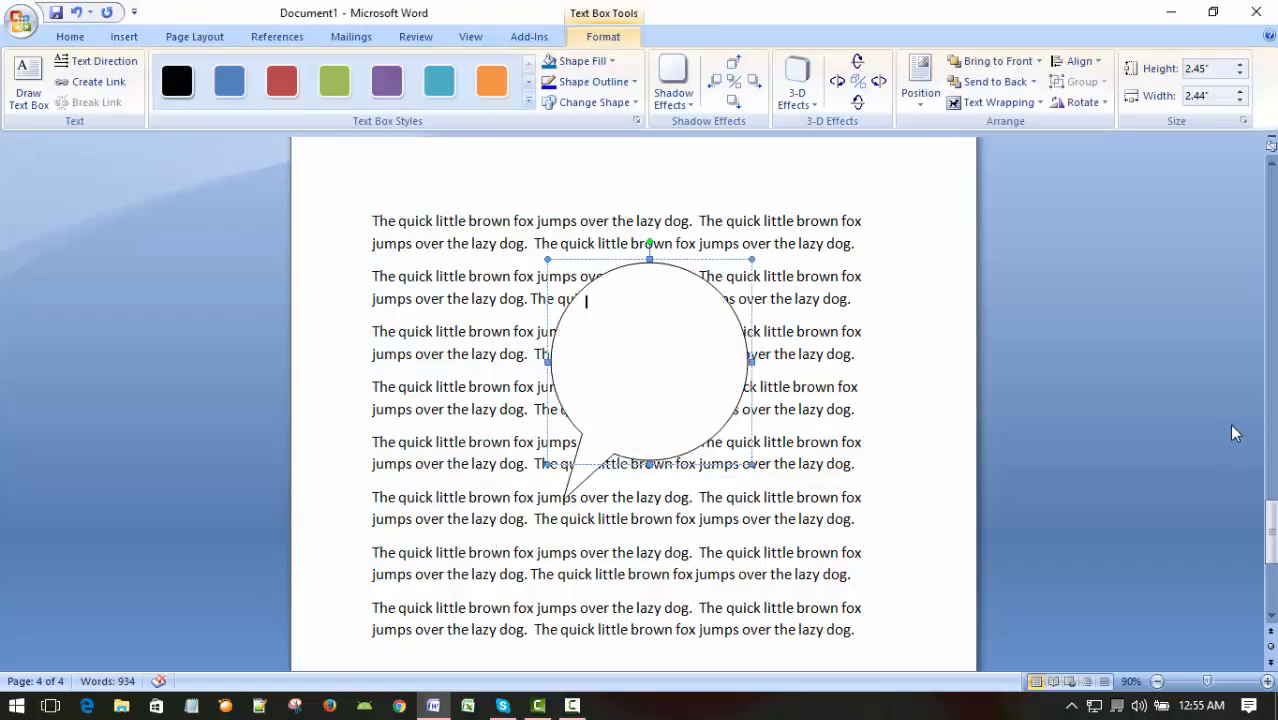
Step: Try several color styles on the callout, settle on the orange one, and apply the fifth Drop Shadow effect
click(490, 81)
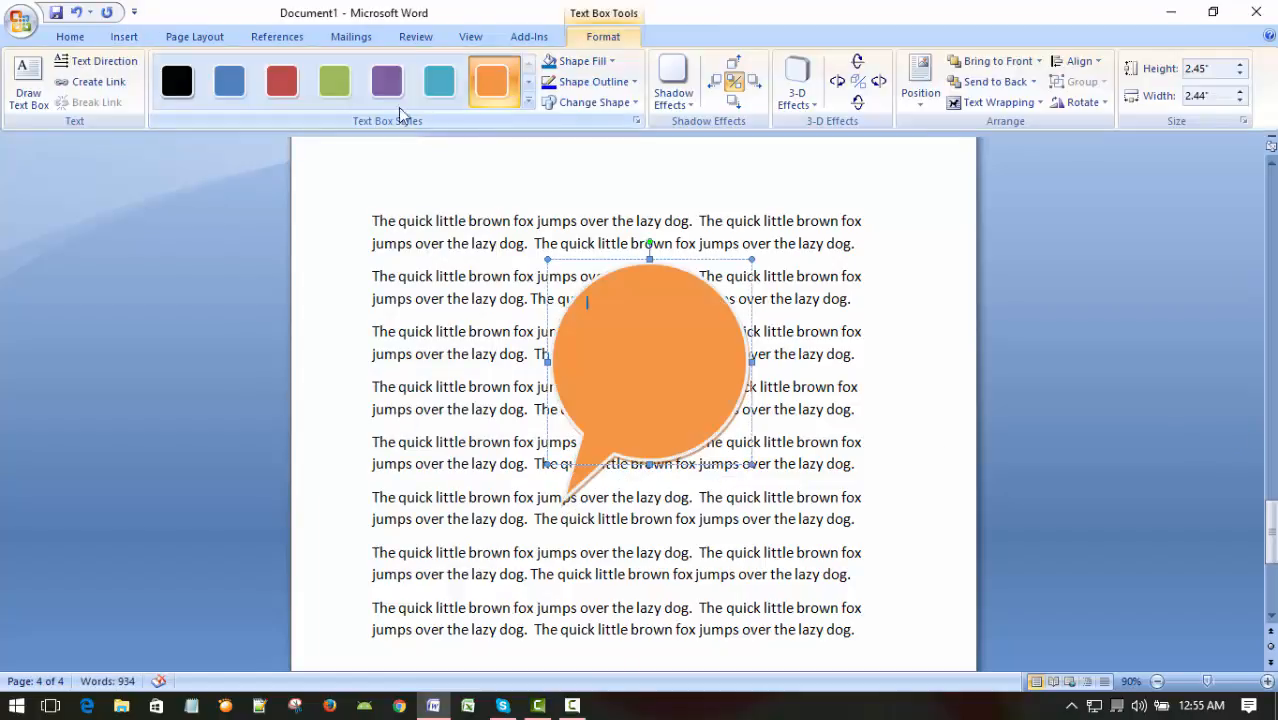
click(333, 85)
click(279, 86)
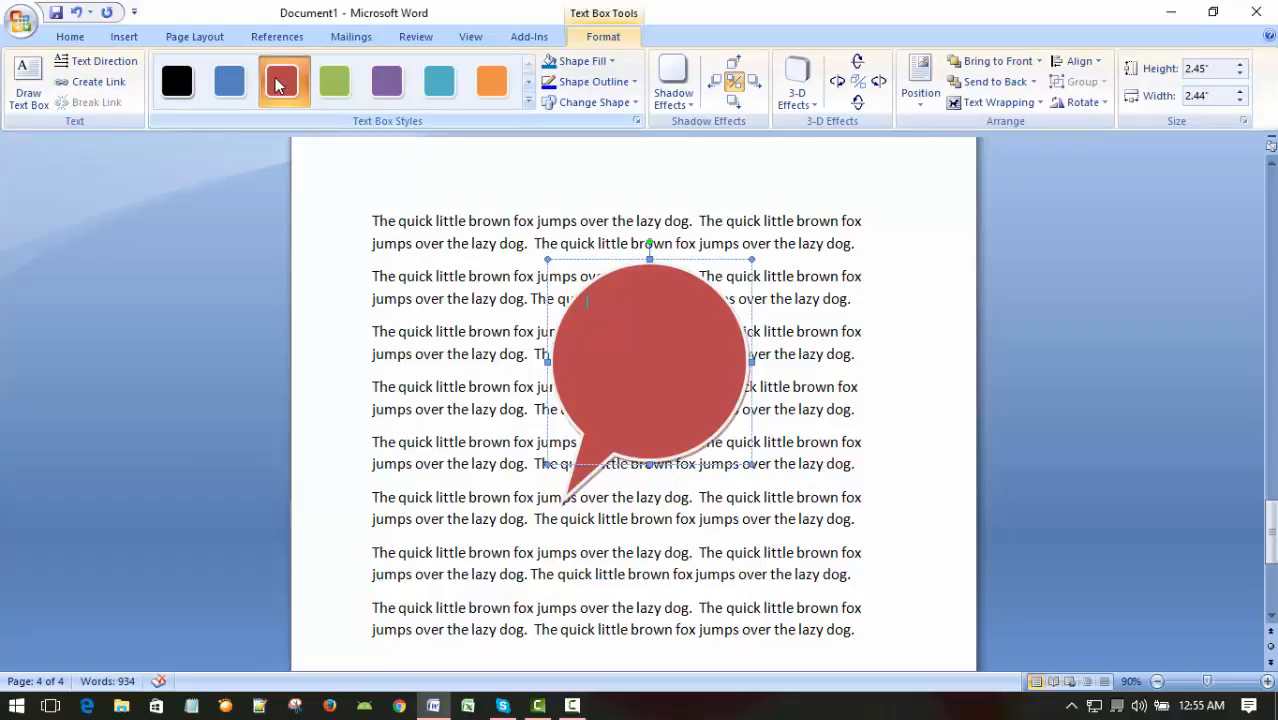
click(428, 90)
click(394, 86)
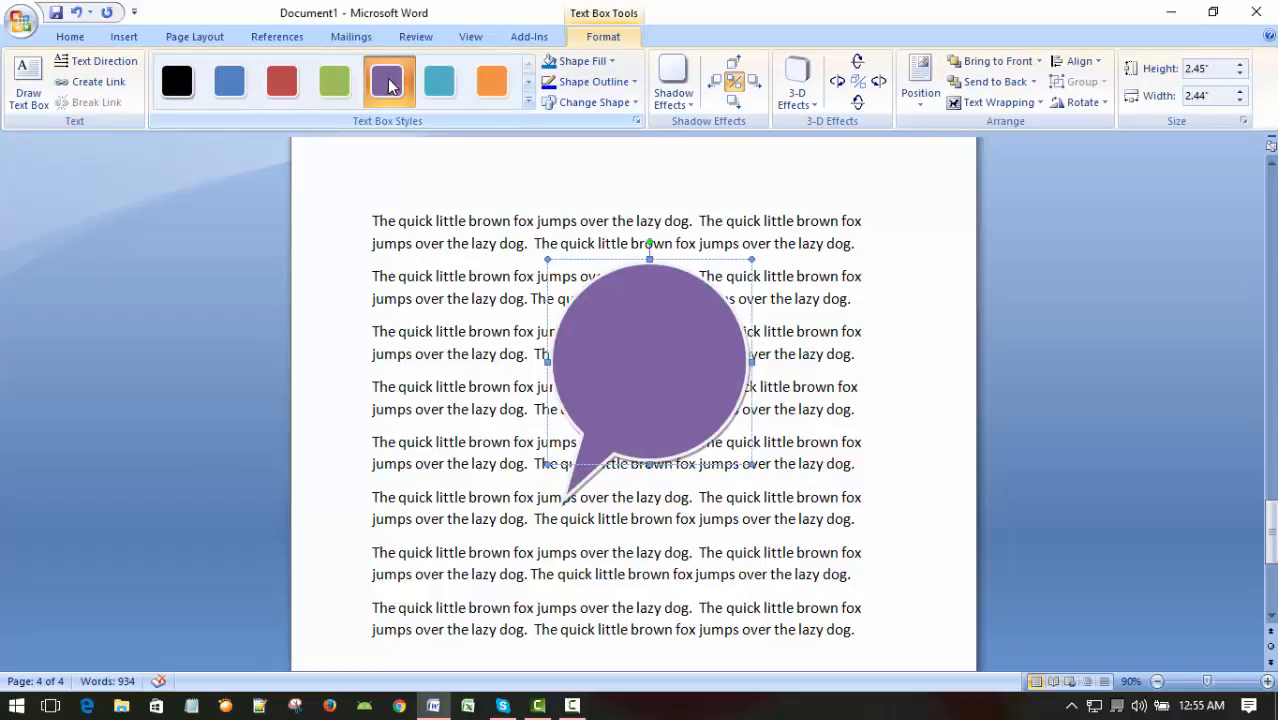
click(229, 84)
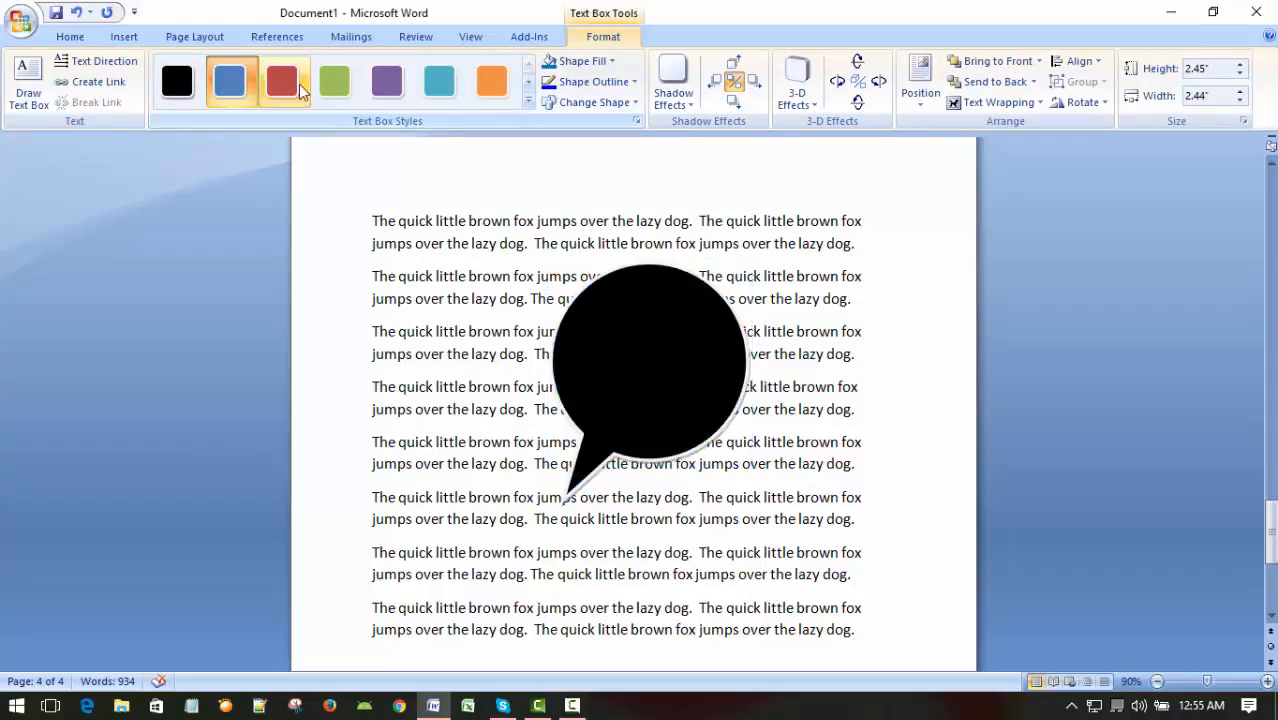
click(334, 82)
click(491, 86)
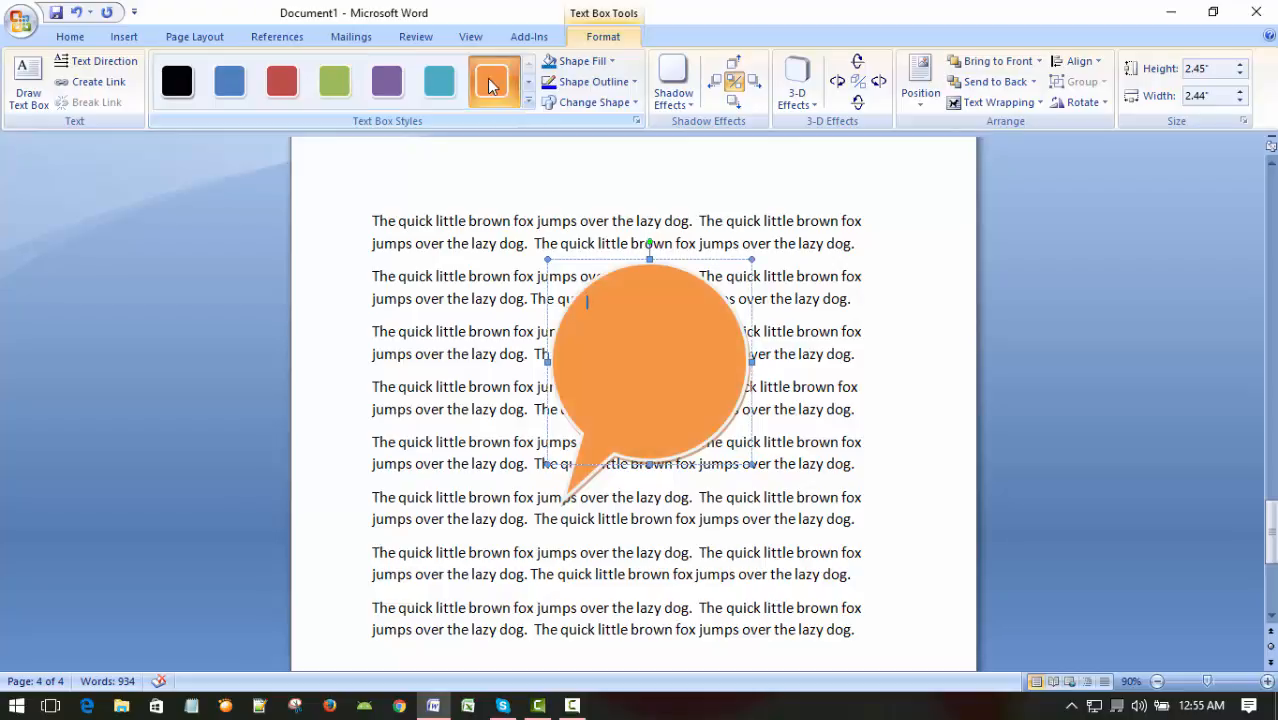
click(673, 82)
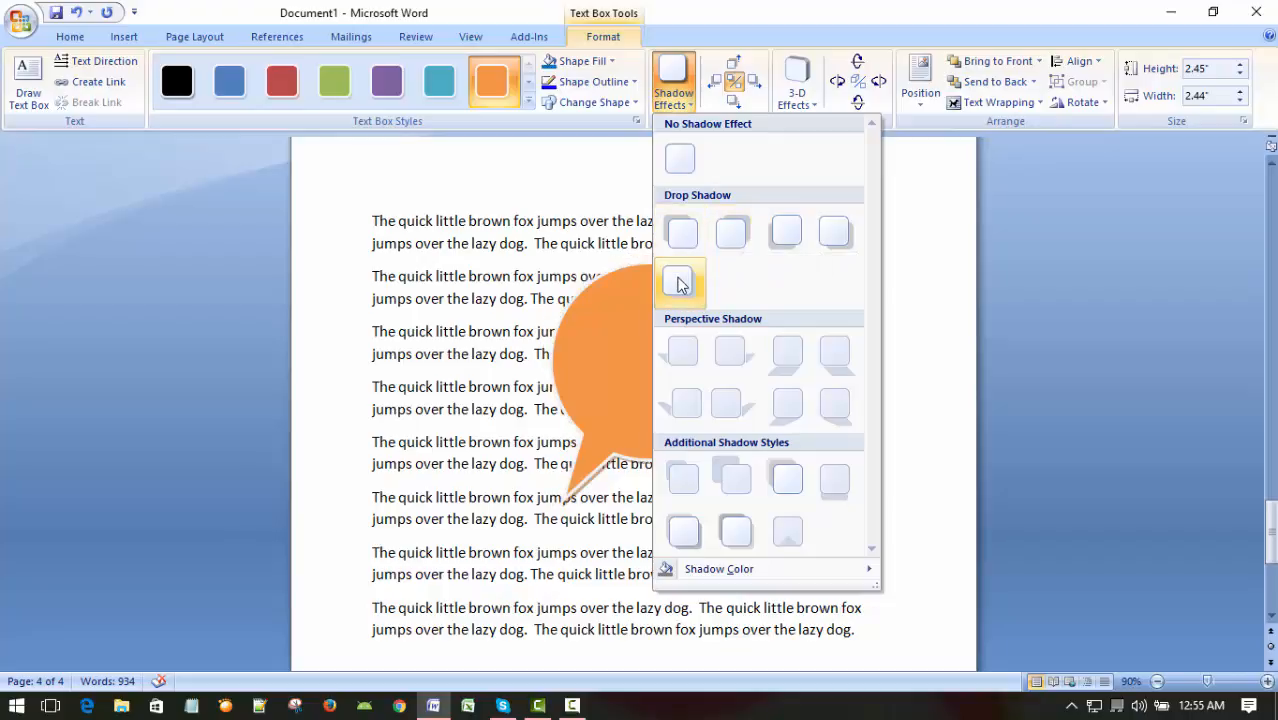
click(678, 282)
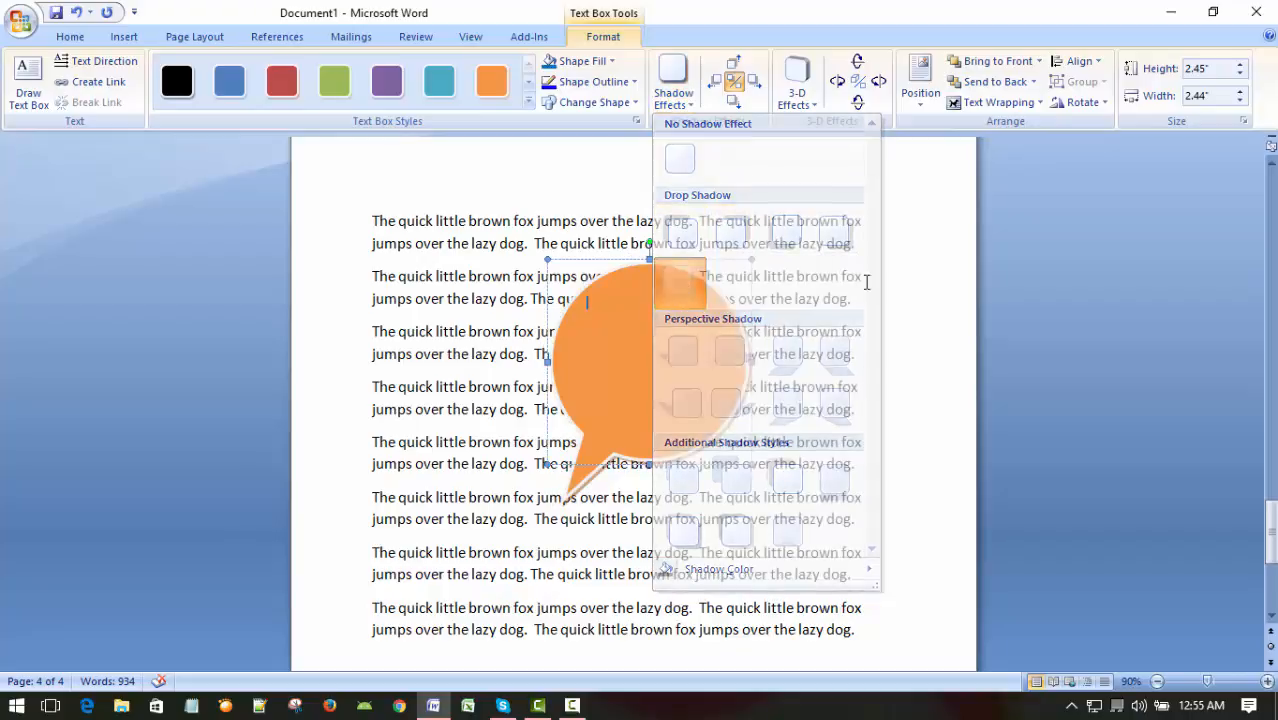
Step: Apply the fourth Perspective 3-D effect of the first row to the callout and set its shape fill to standard red
click(797, 85)
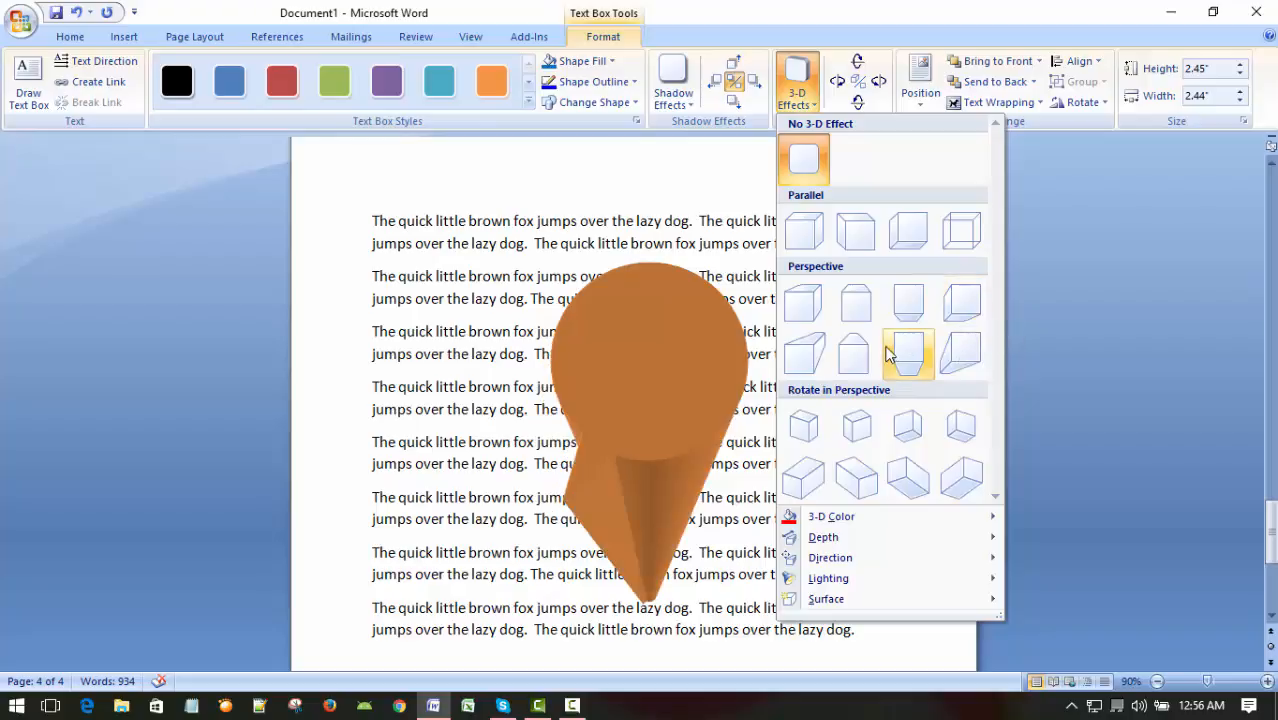
click(968, 308)
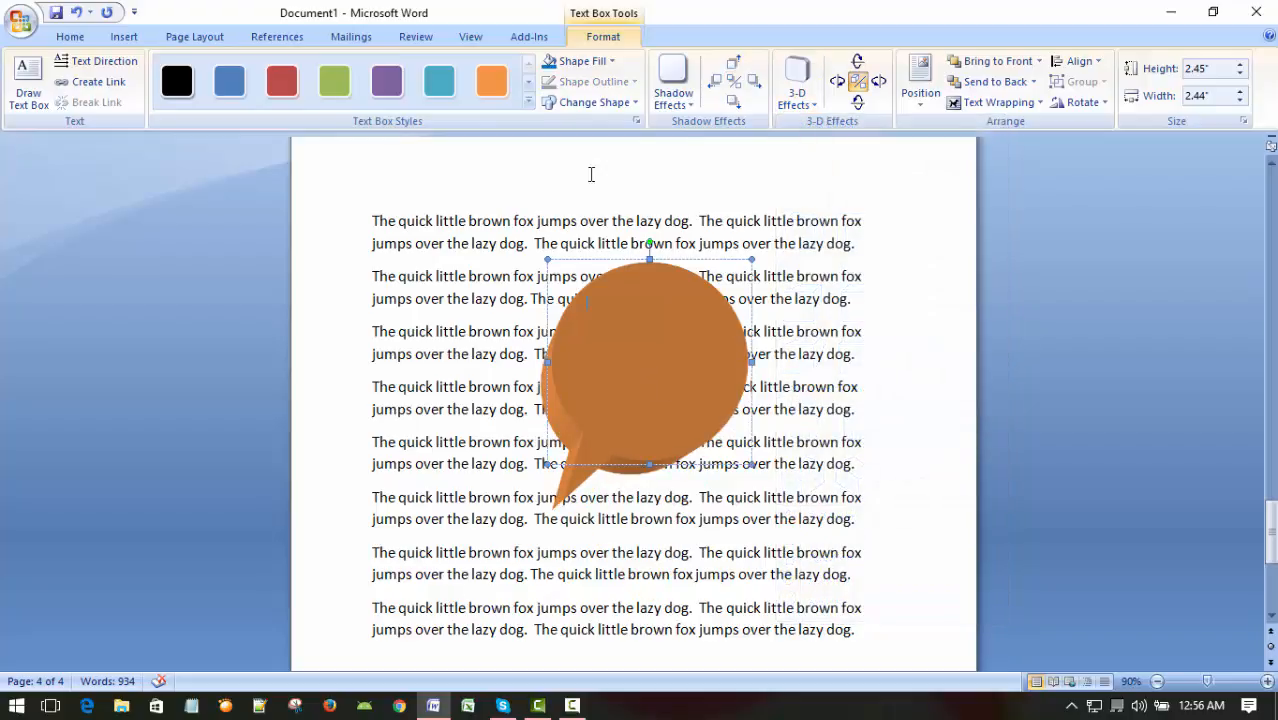
click(583, 61)
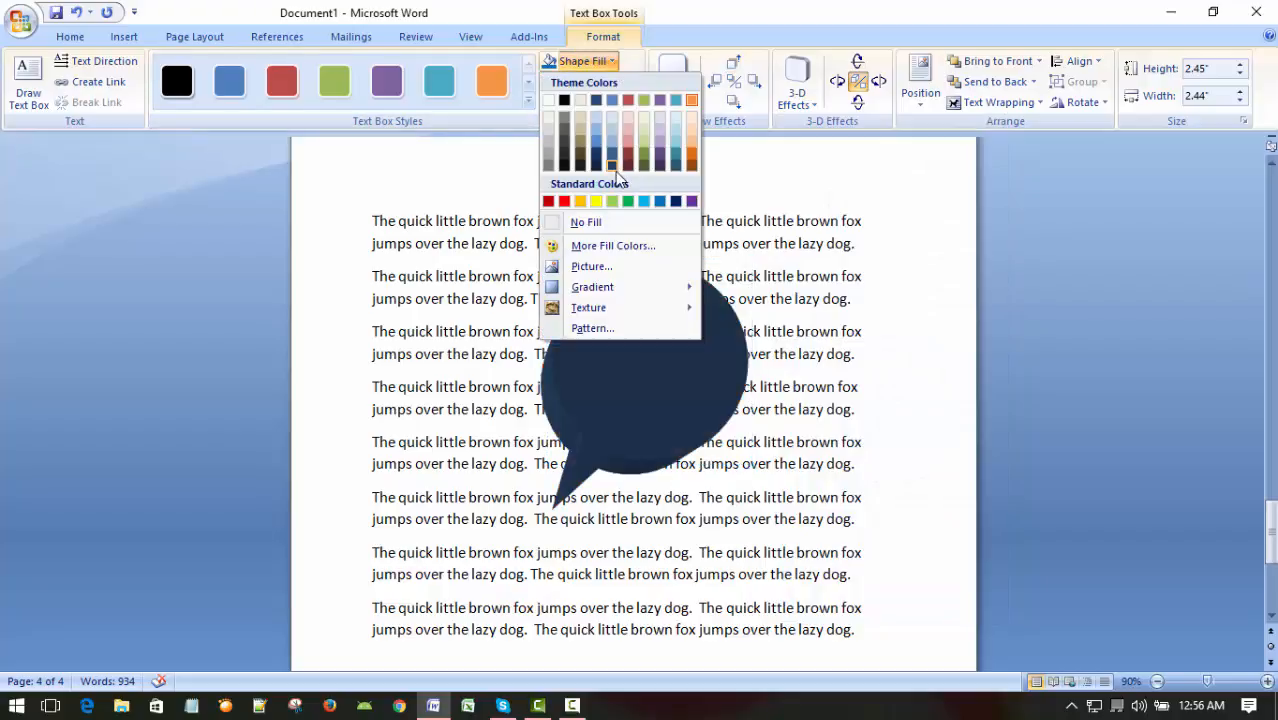
click(564, 202)
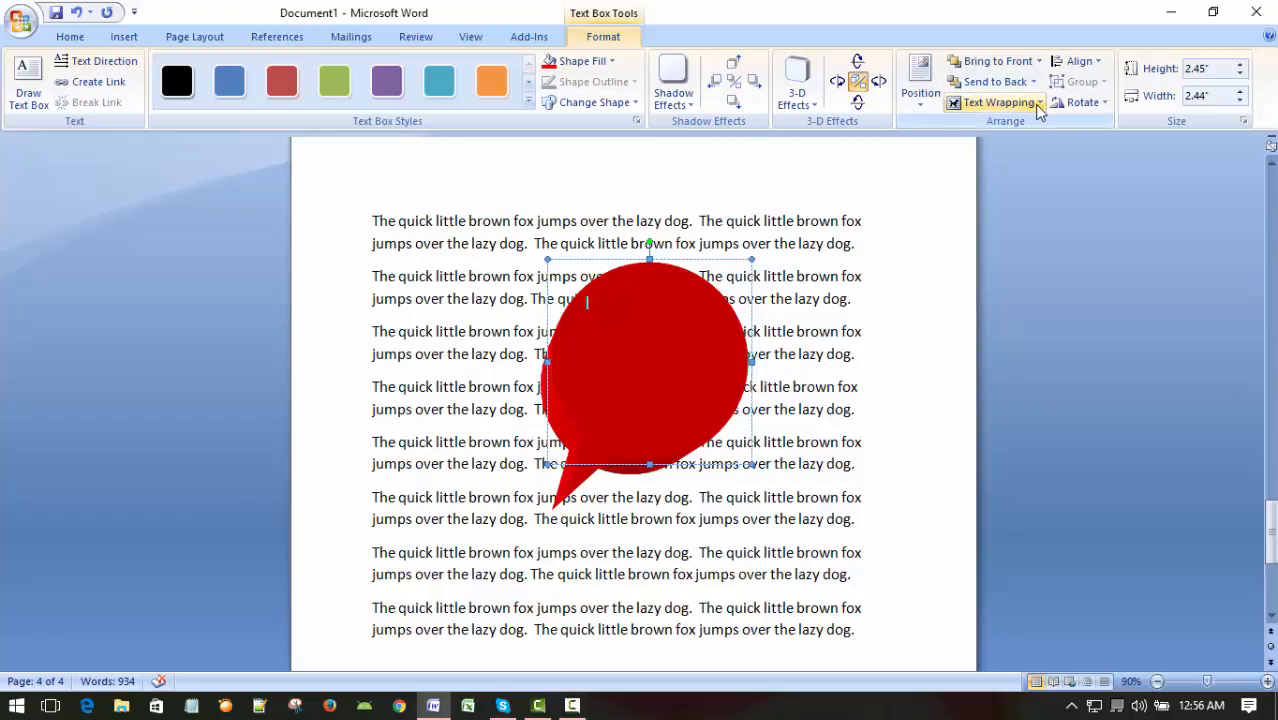
Step: Set the callout's text wrapping to Through and deselect the callout
click(998, 102)
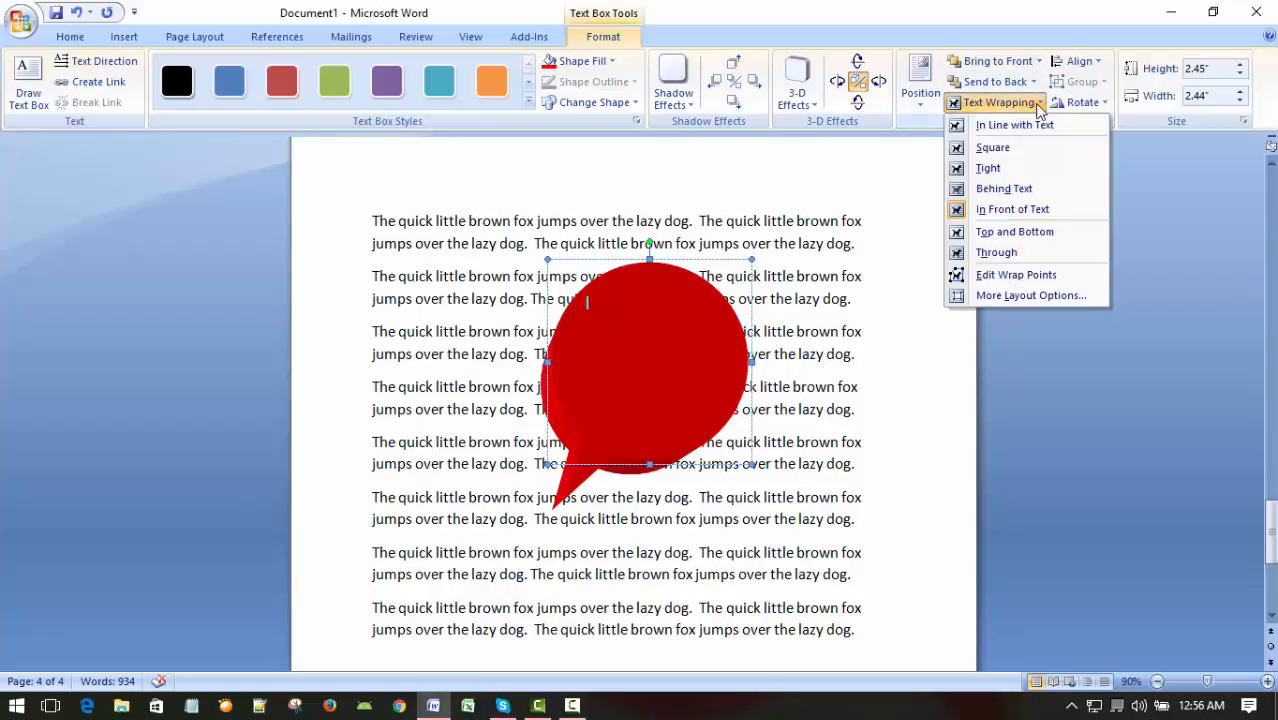
click(996, 252)
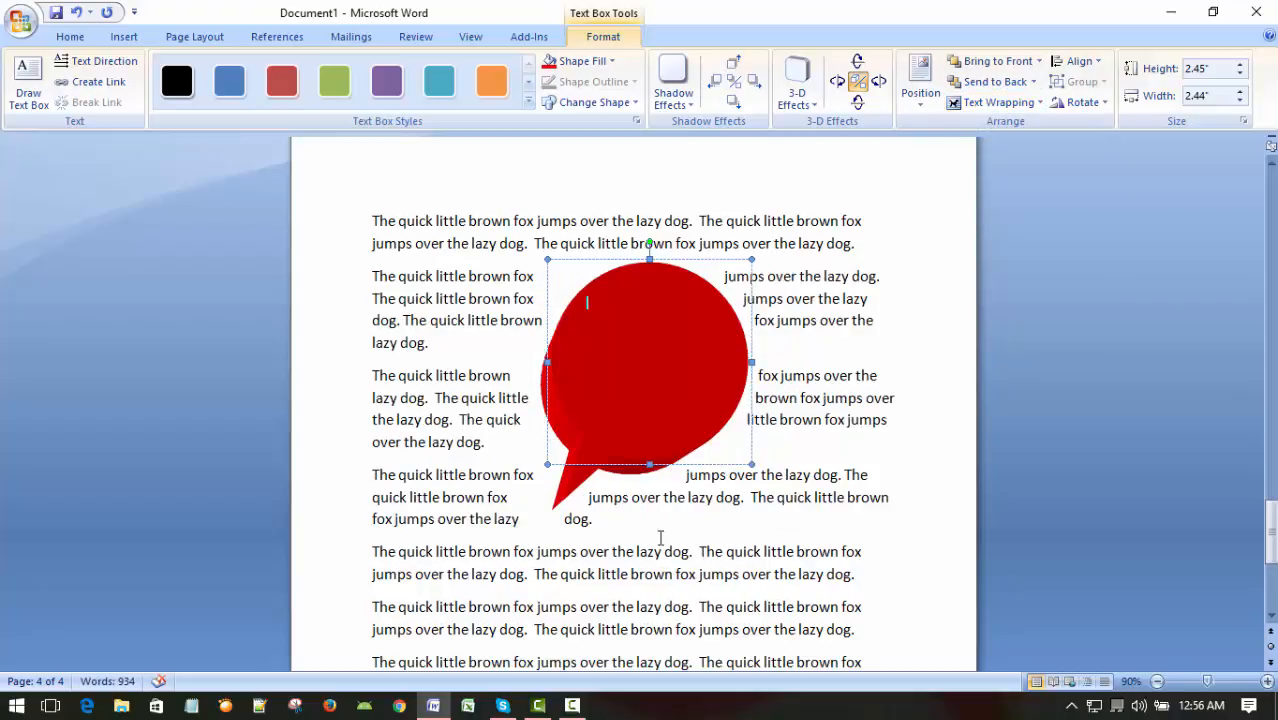
click(693, 528)
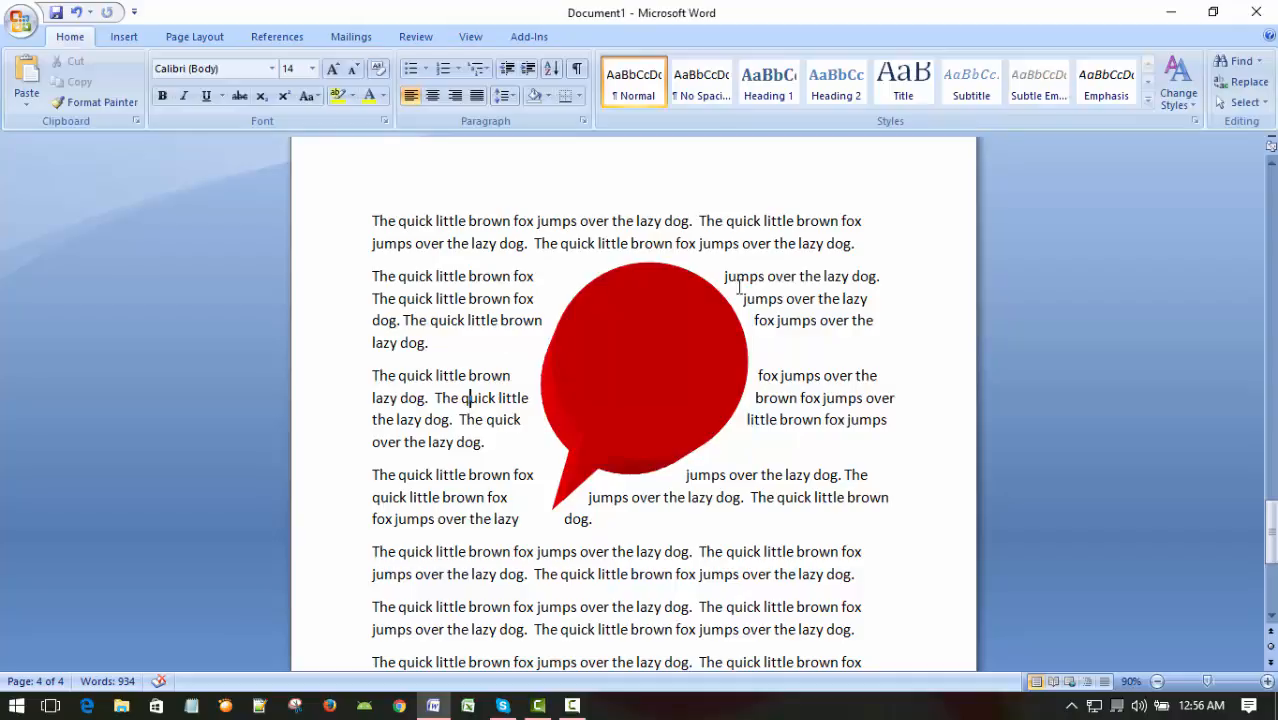
click(632, 348)
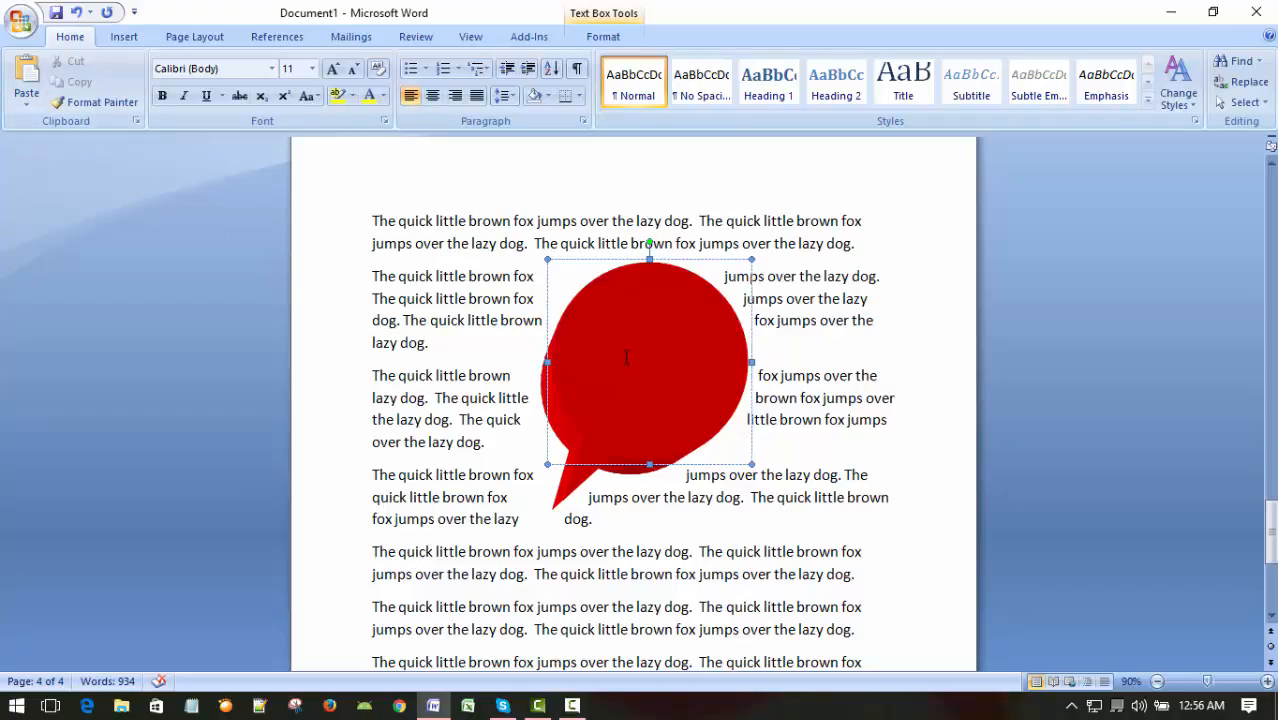
click(122, 37)
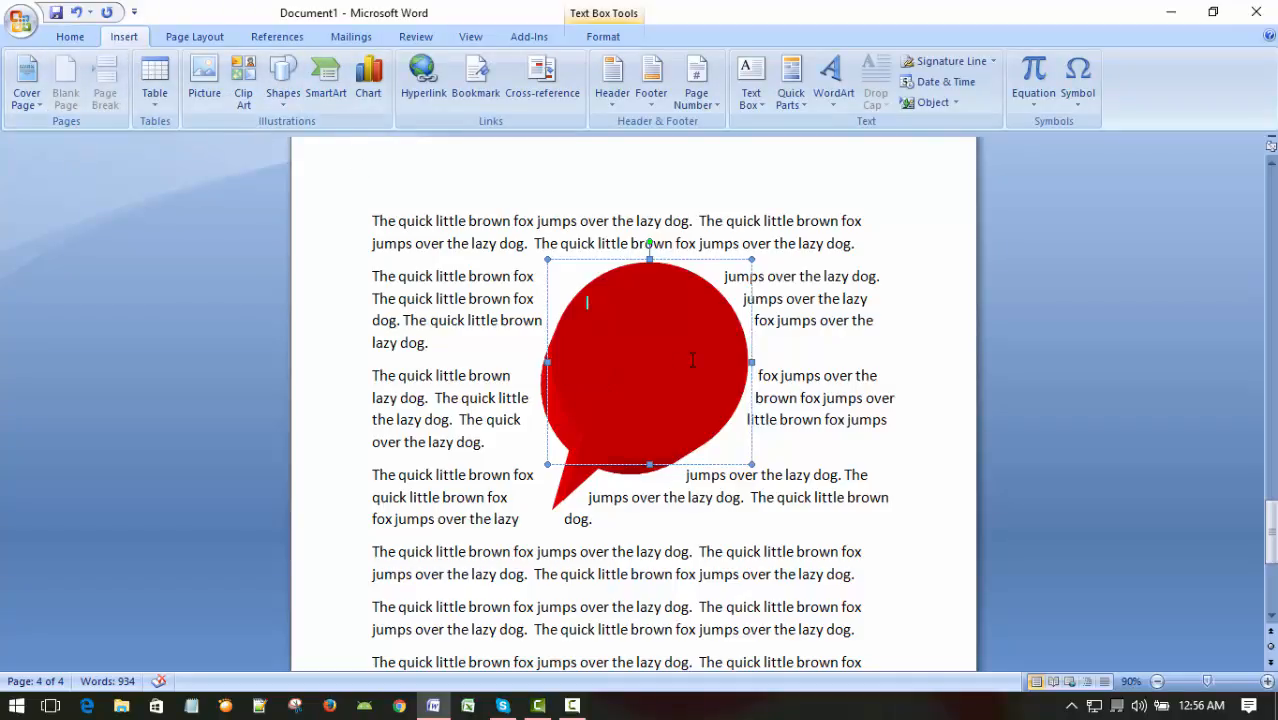
click(651, 338)
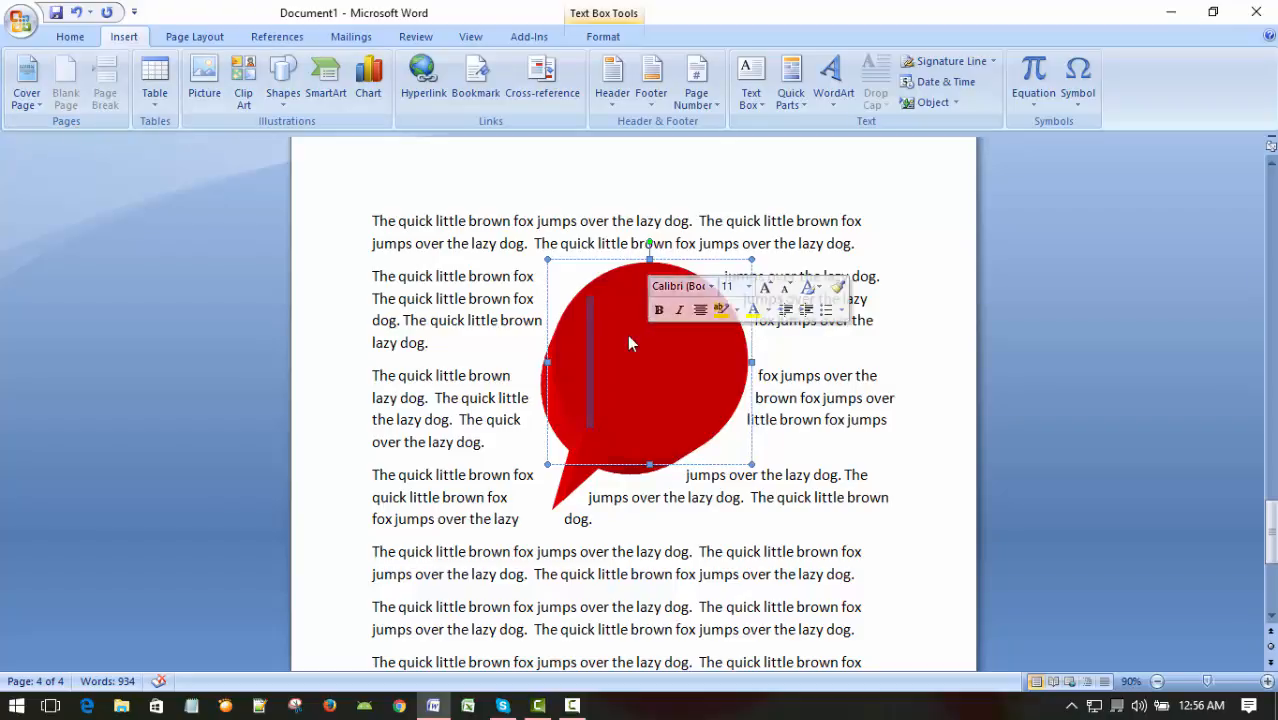
double_click(648, 253)
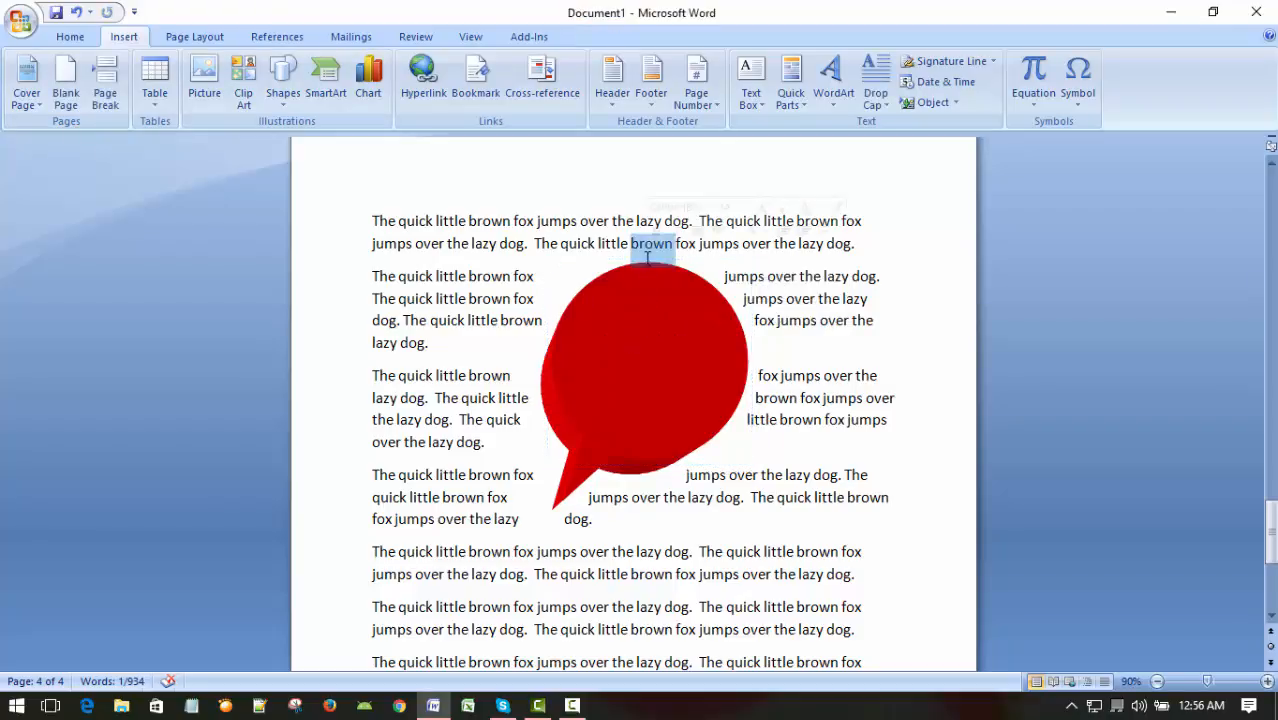
click(649, 316)
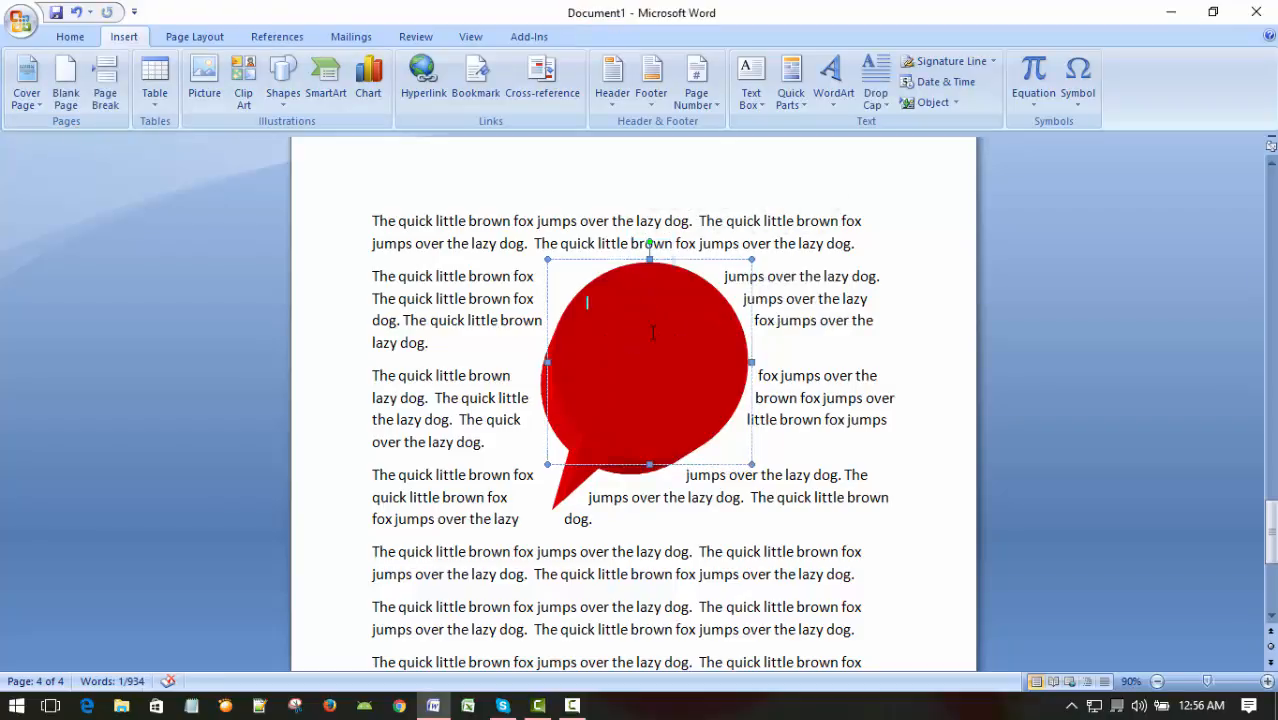
click(66, 38)
click(126, 40)
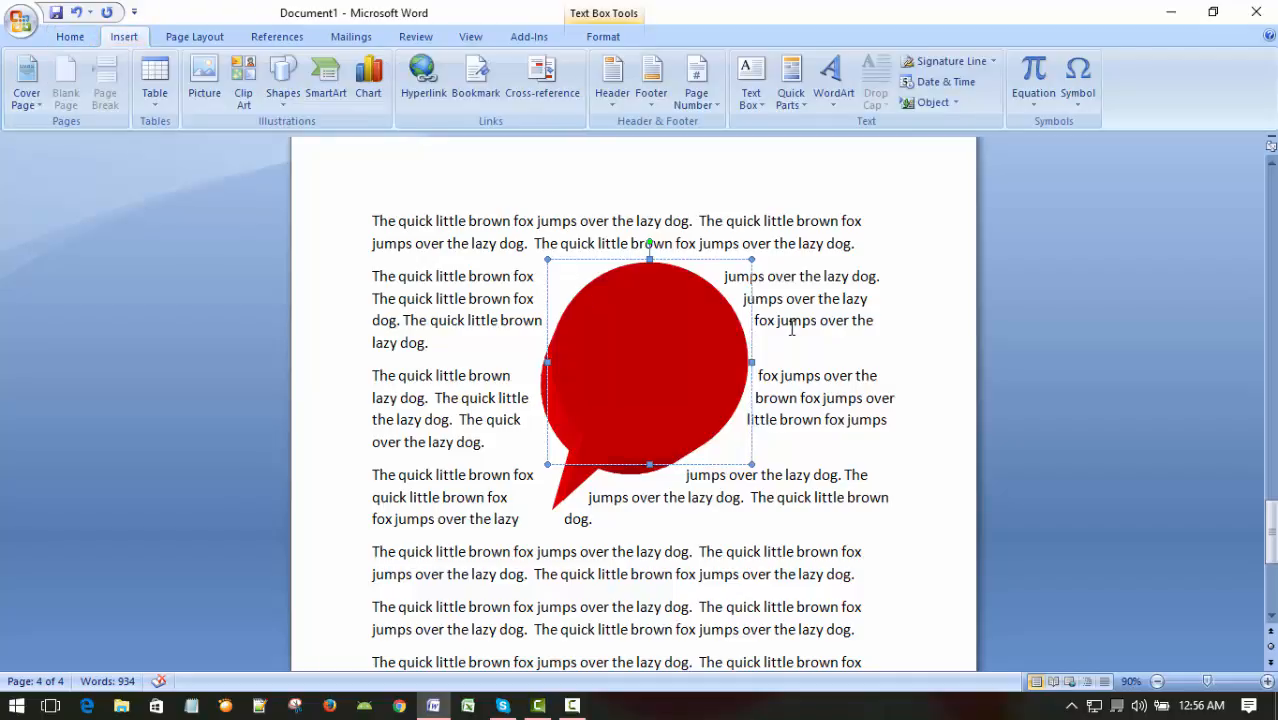
click(846, 310)
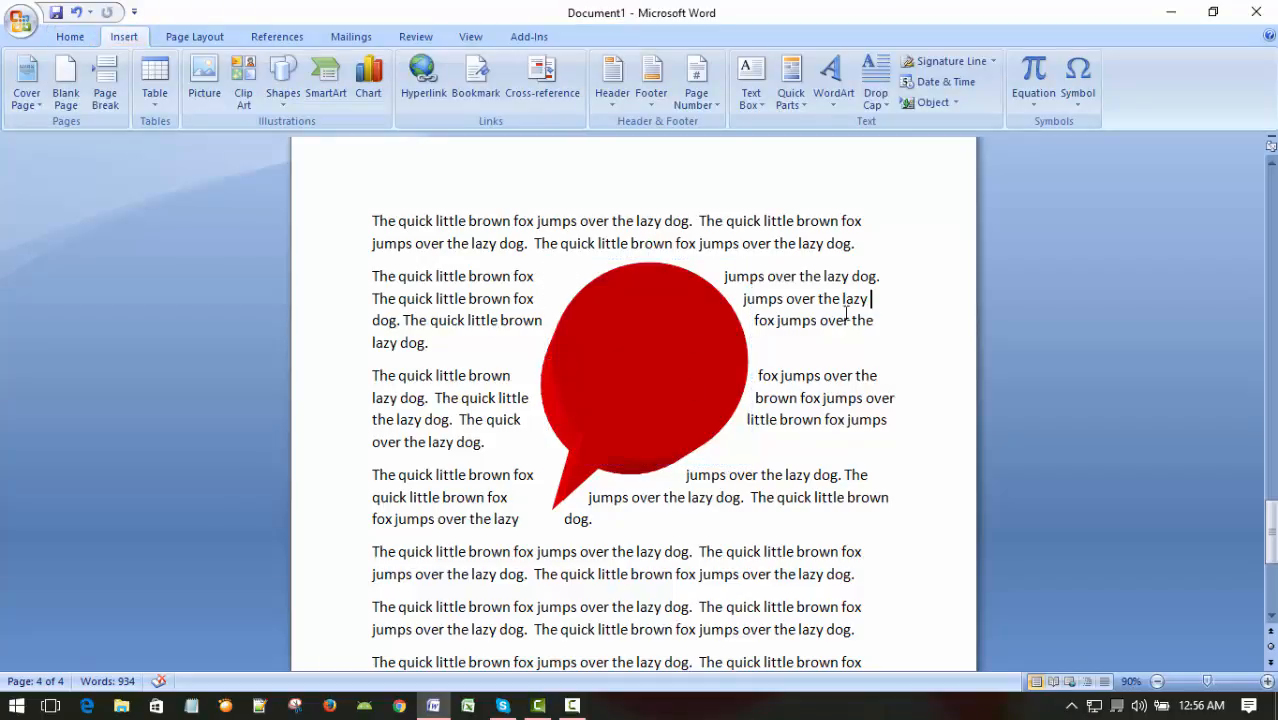
Step: Draw a text box about 0.81" high and 1.78" wide inside the red callout
click(626, 350)
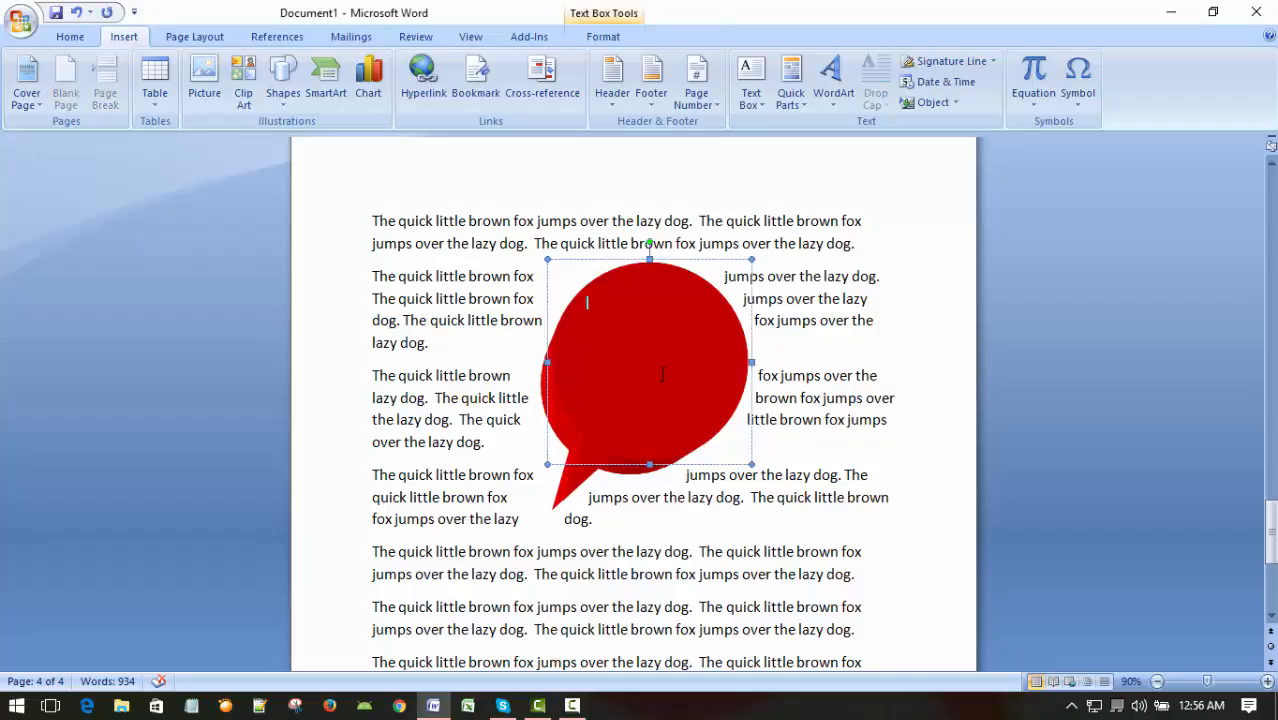
click(284, 112)
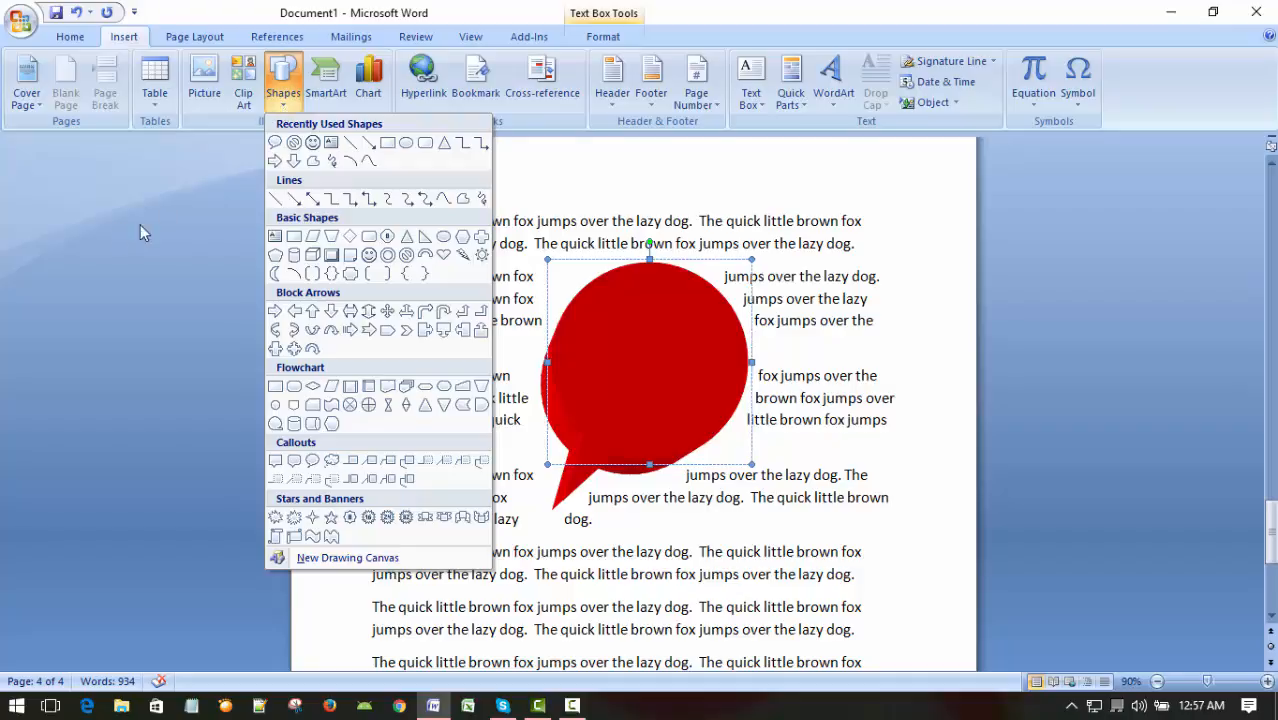
click(749, 72)
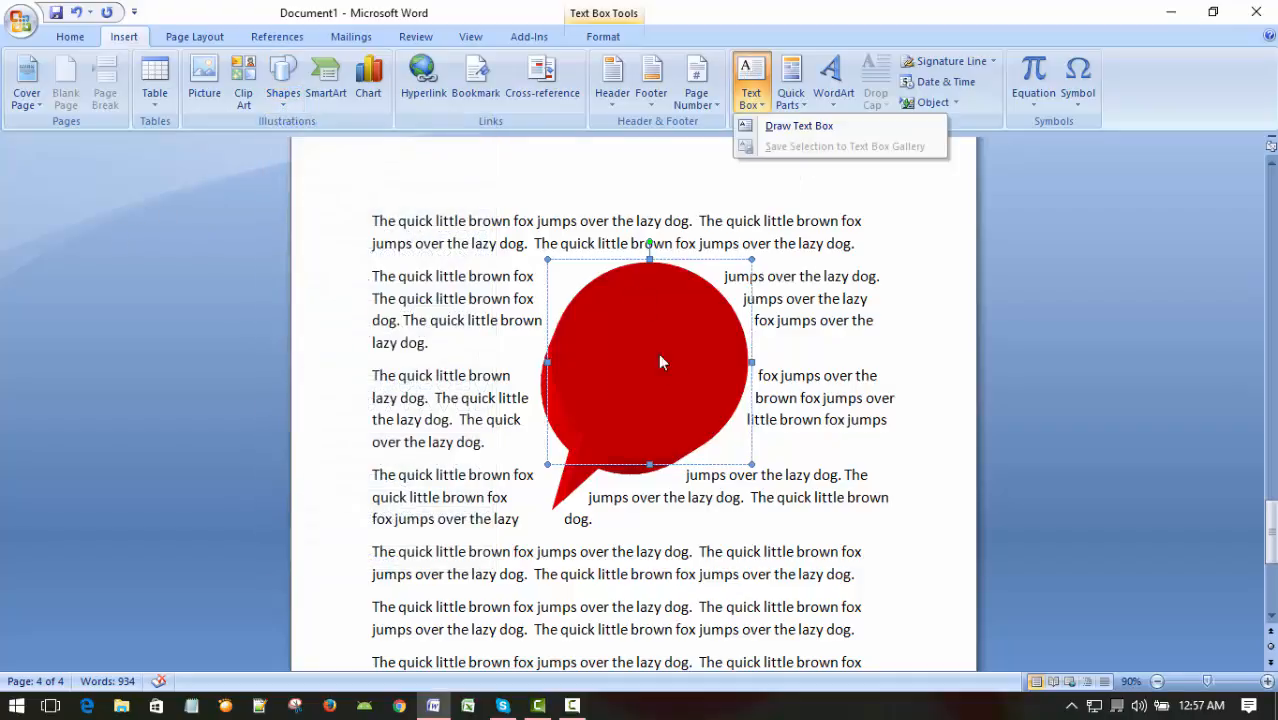
click(782, 124)
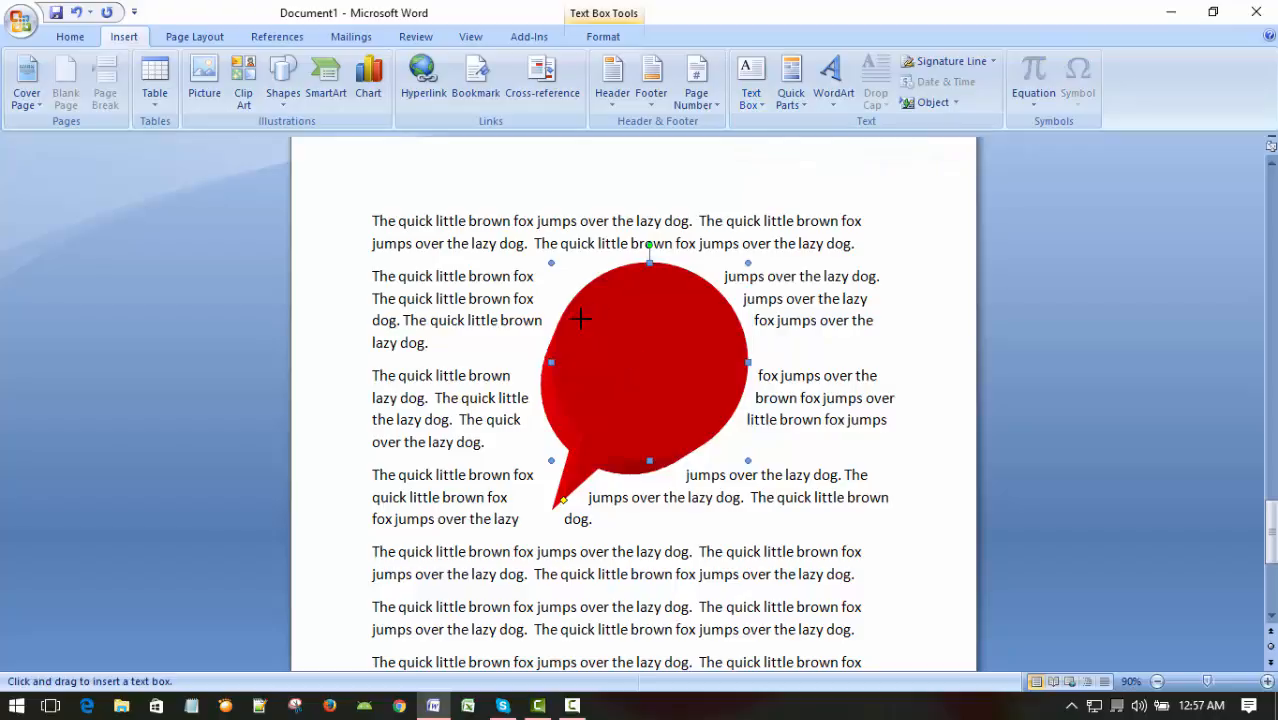
drag(581, 319, 727, 388)
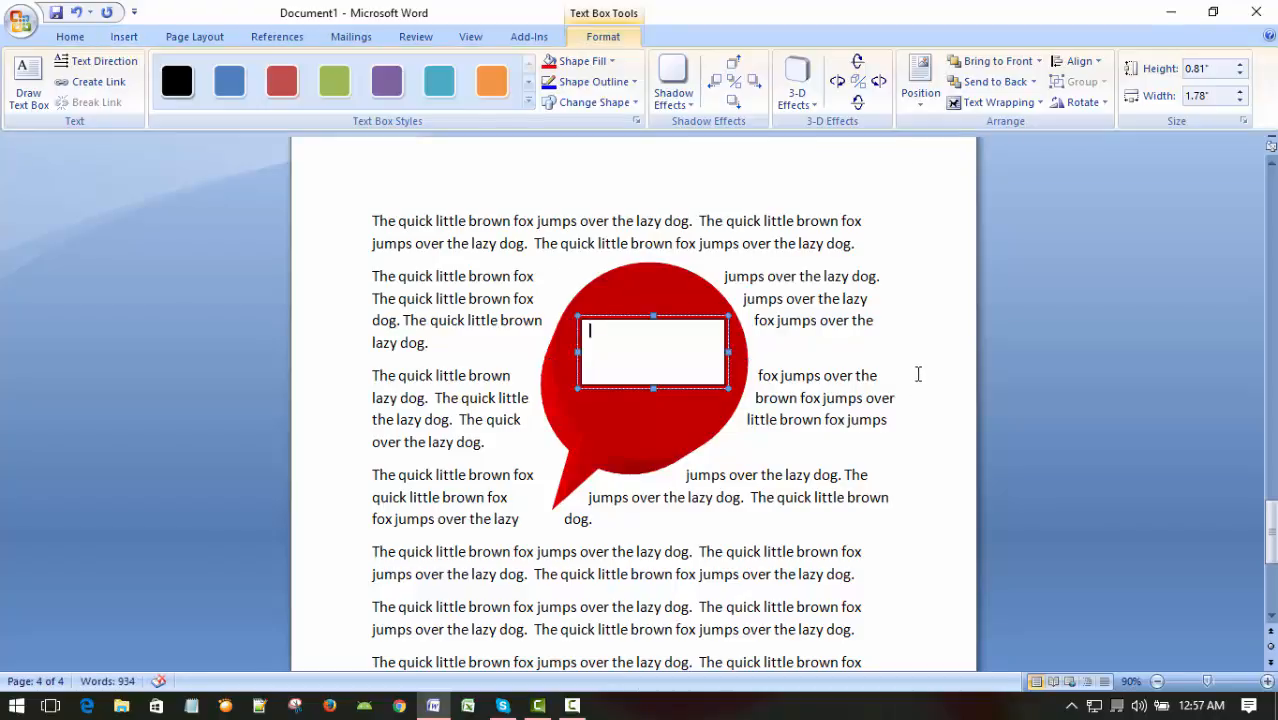
Step: Enter the word "Dangerous" in the text box, using the suggested spelling correction if it is misspelled
text(Dangerious)
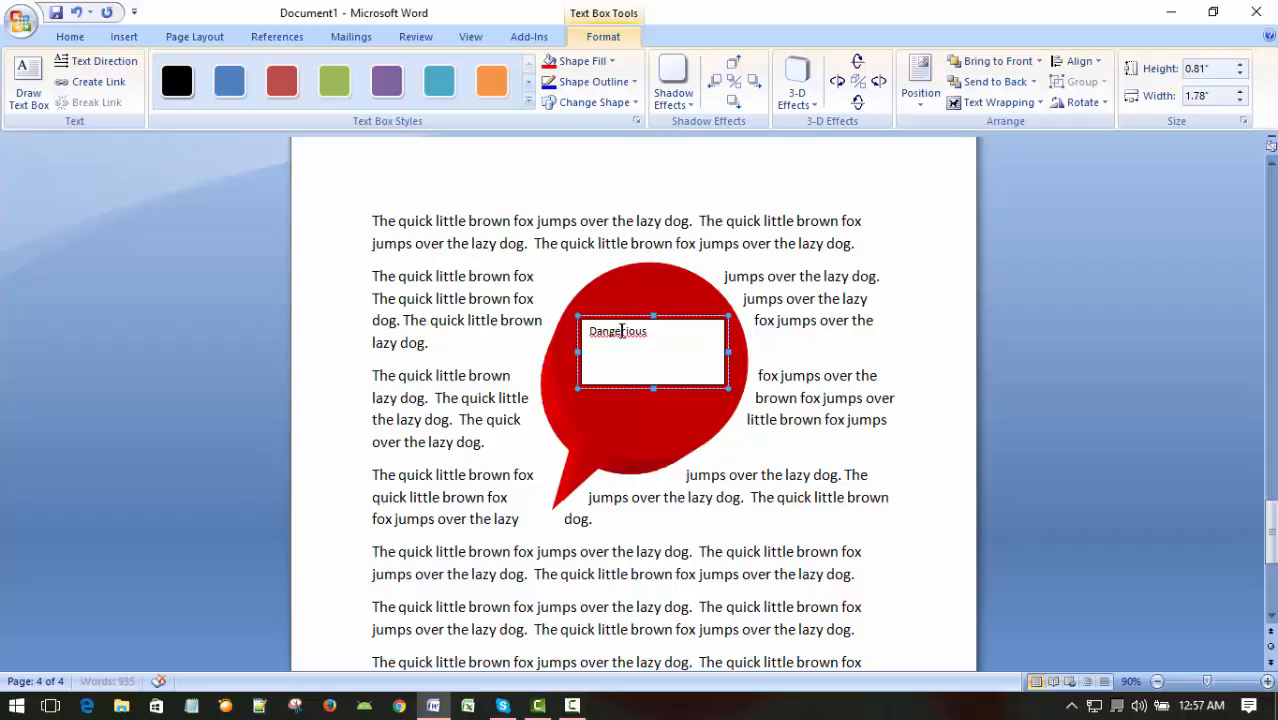
right_click(621, 335)
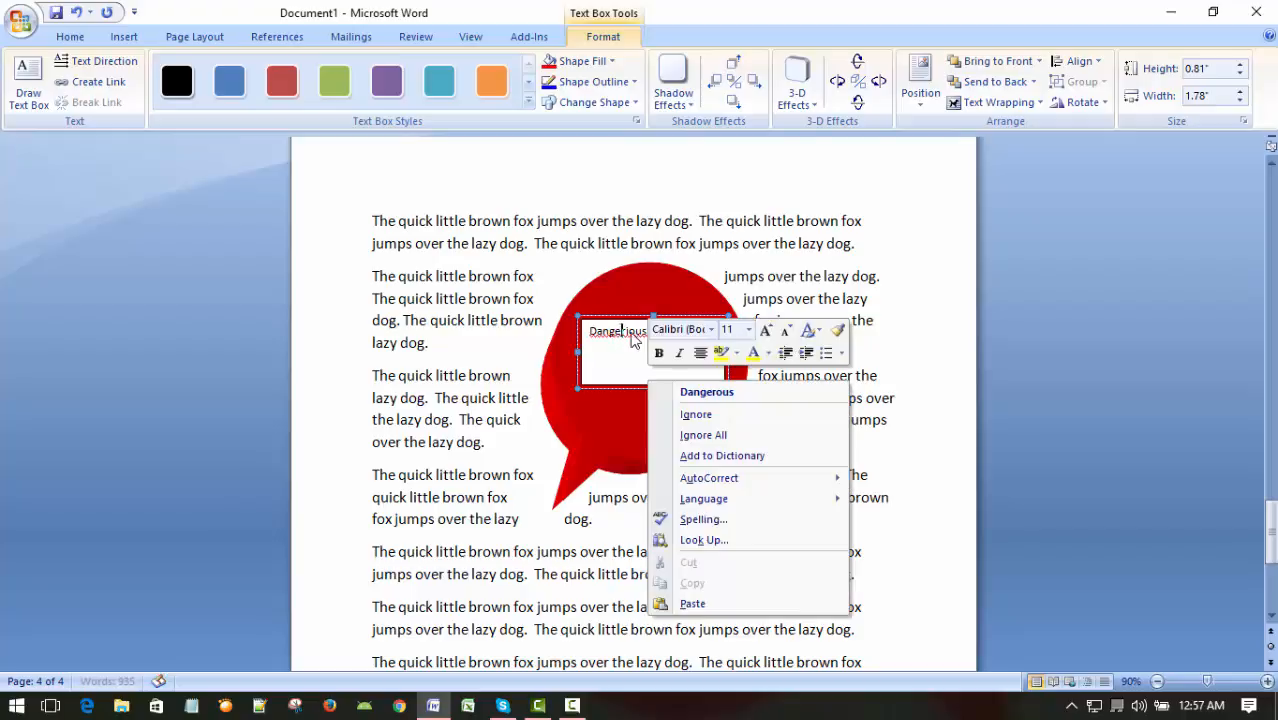
click(720, 392)
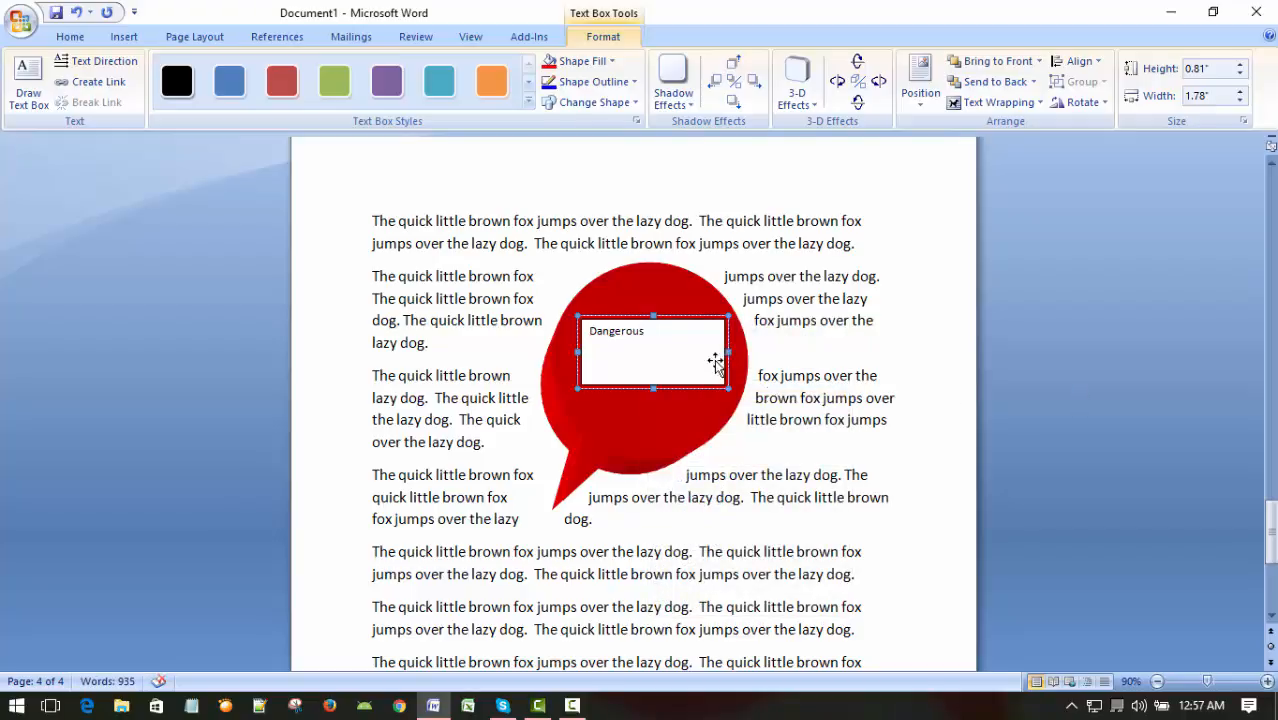
Step: Set the font size of "Dangerous" in the callout's text box to 20
drag(587, 331, 659, 331)
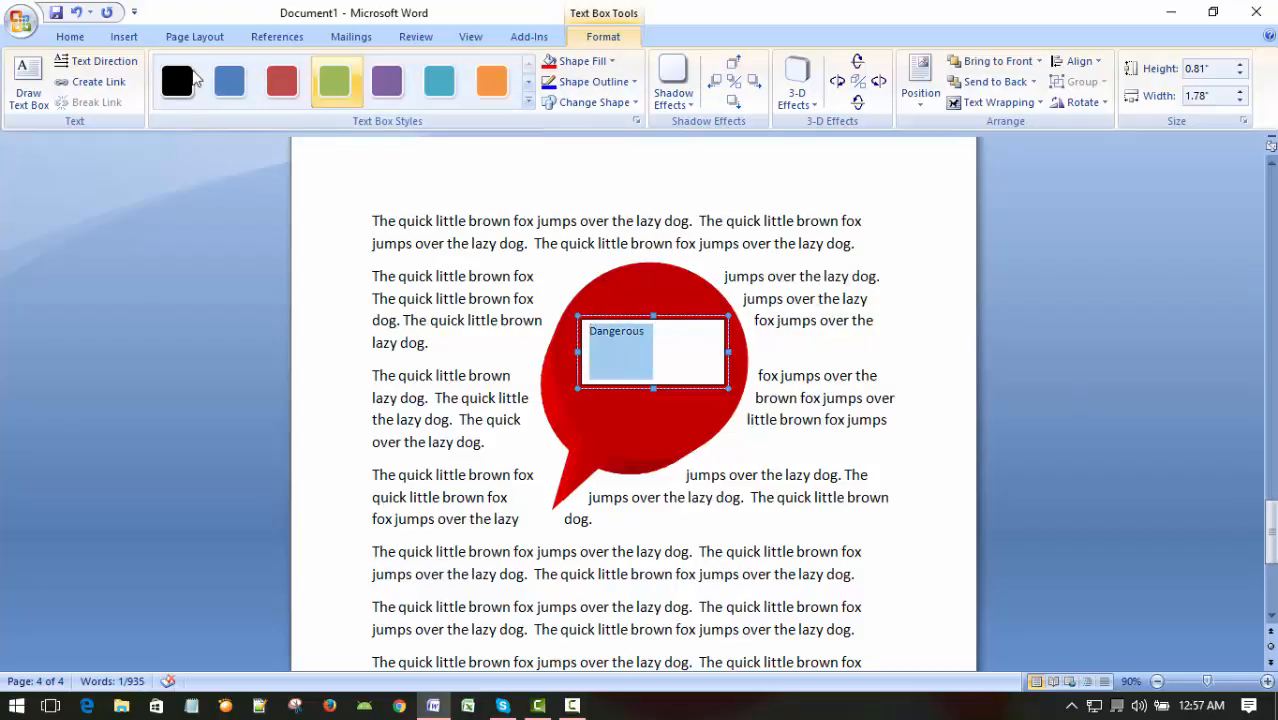
click(70, 36)
click(312, 69)
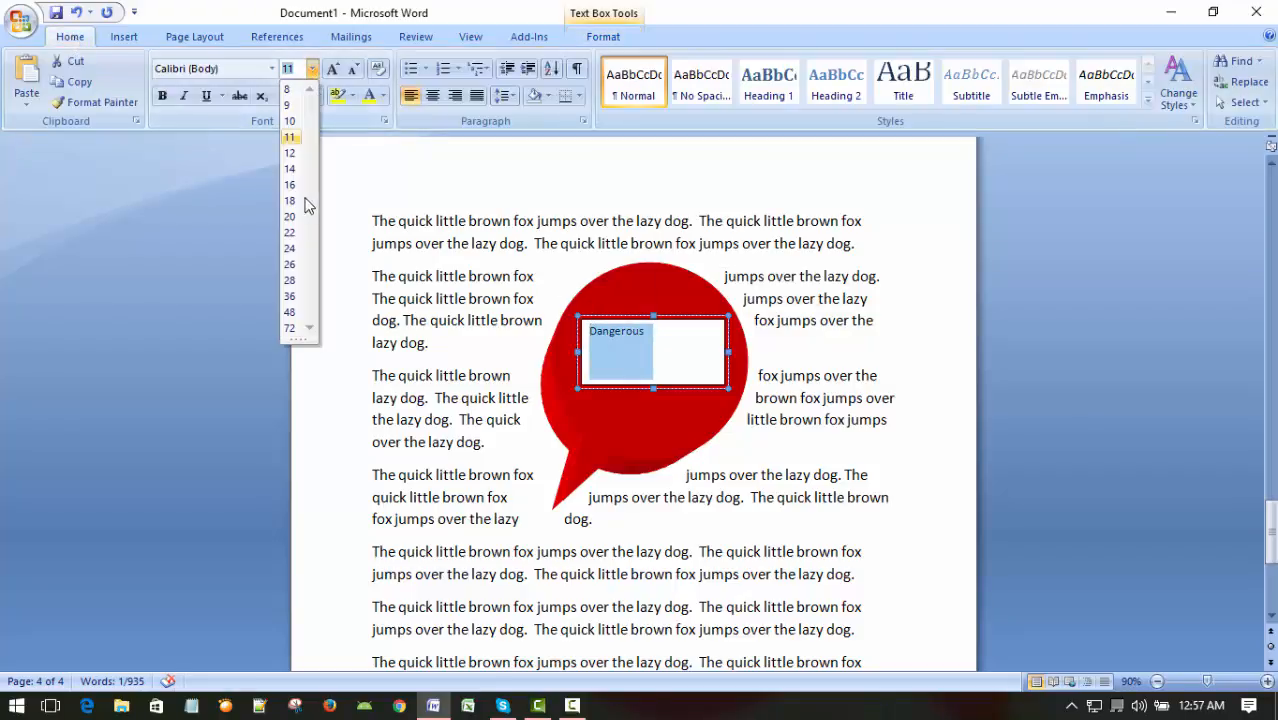
click(294, 217)
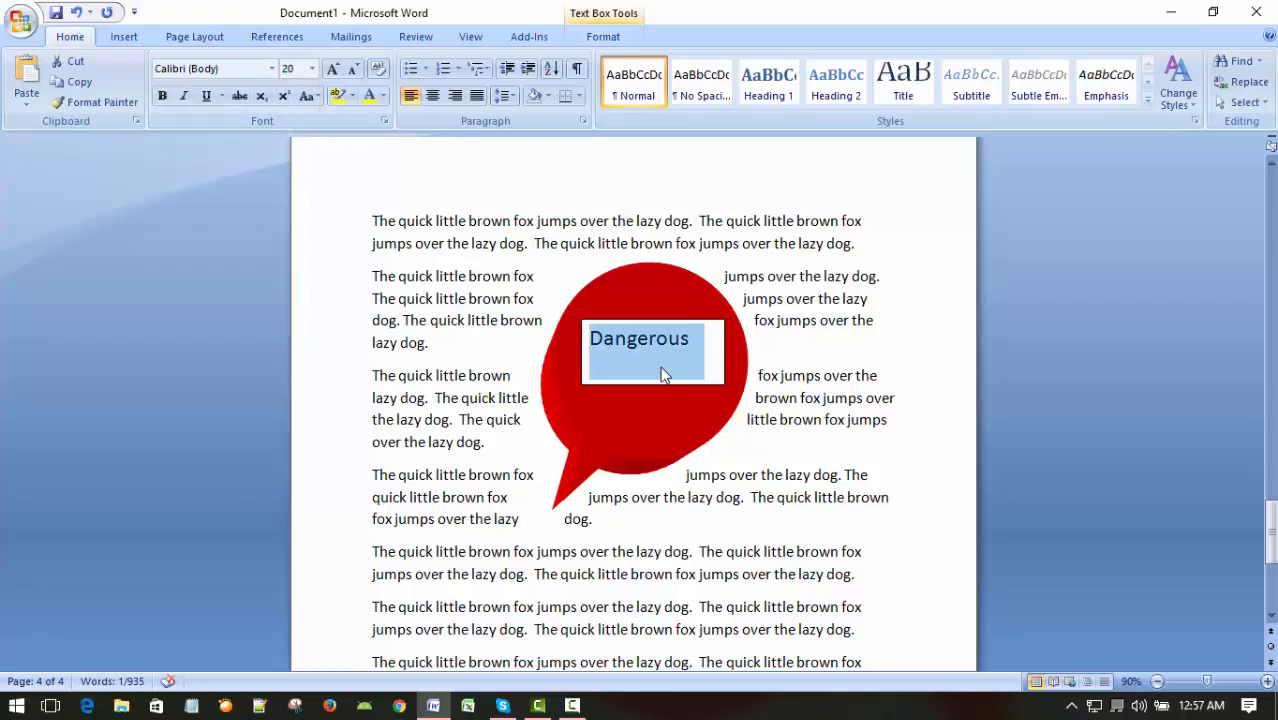
click(640, 340)
click(666, 410)
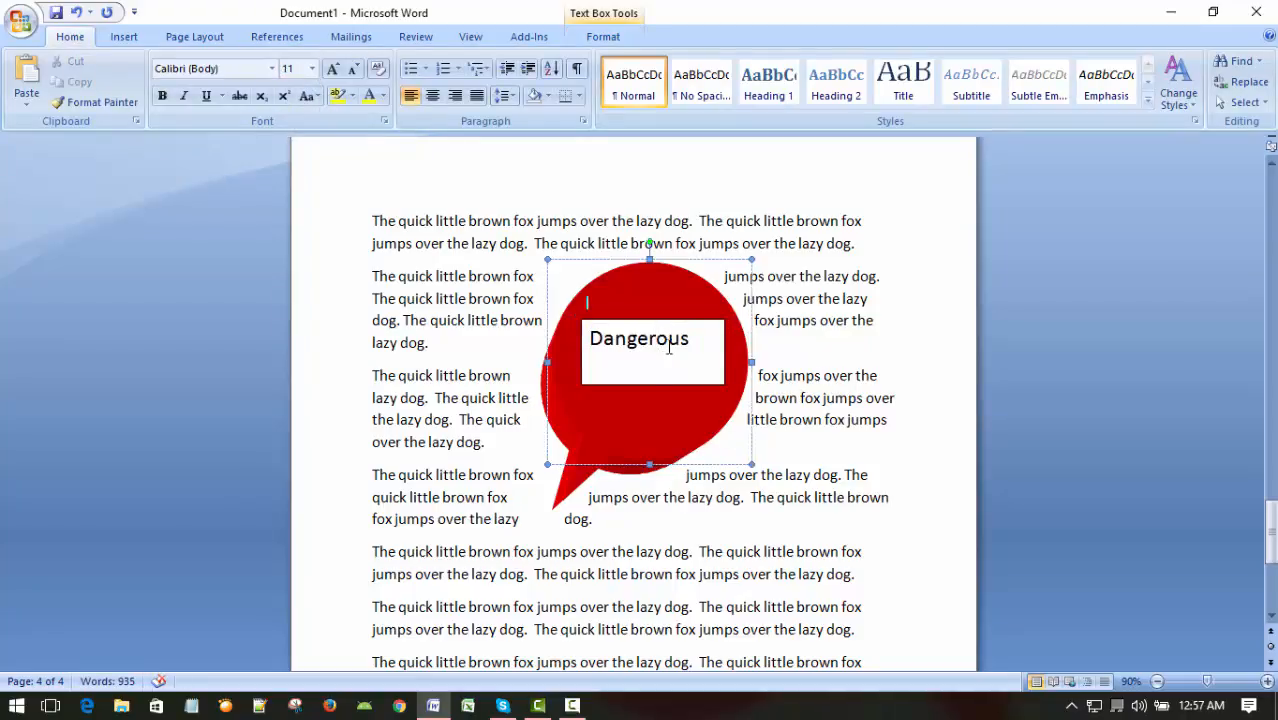
click(657, 340)
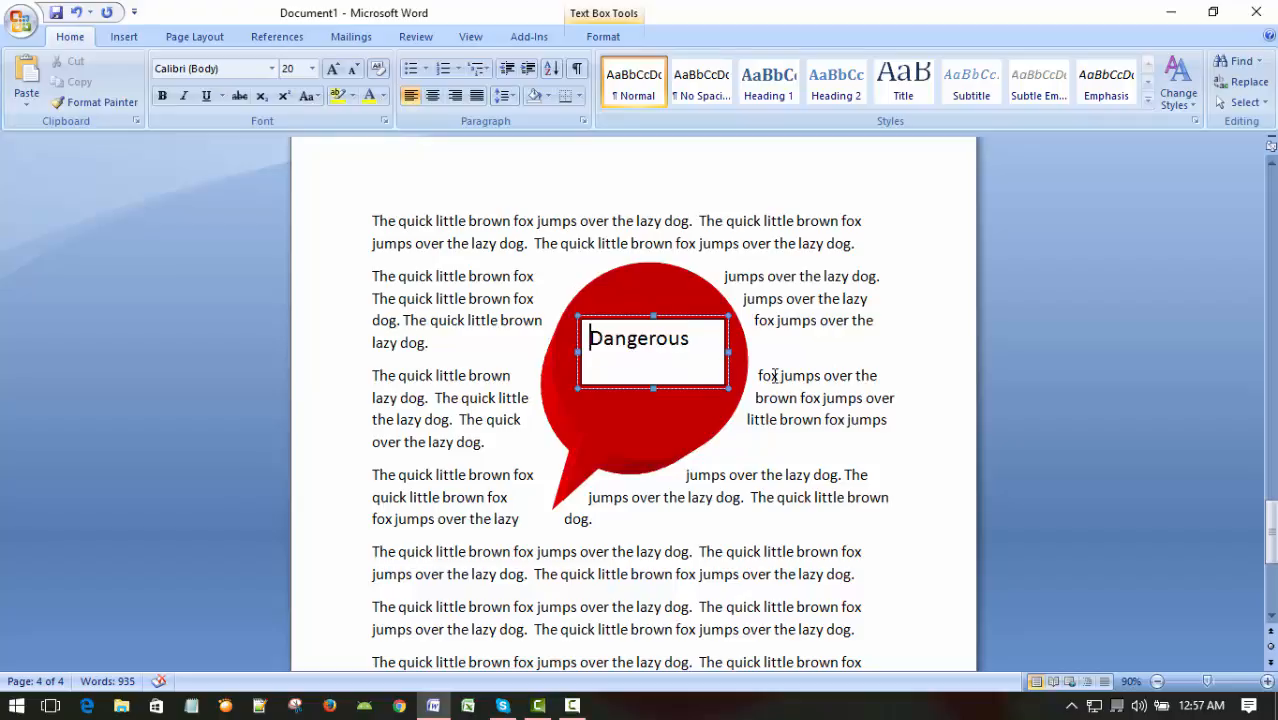
click(677, 373)
click(655, 434)
click(637, 355)
Step: Review the star, smiley face, "No" symbol and callout shapes placed throughout the document
scroll(650, 342, down, 5)
scroll(650, 340, up, 5)
scroll(623, 324, up, 5)
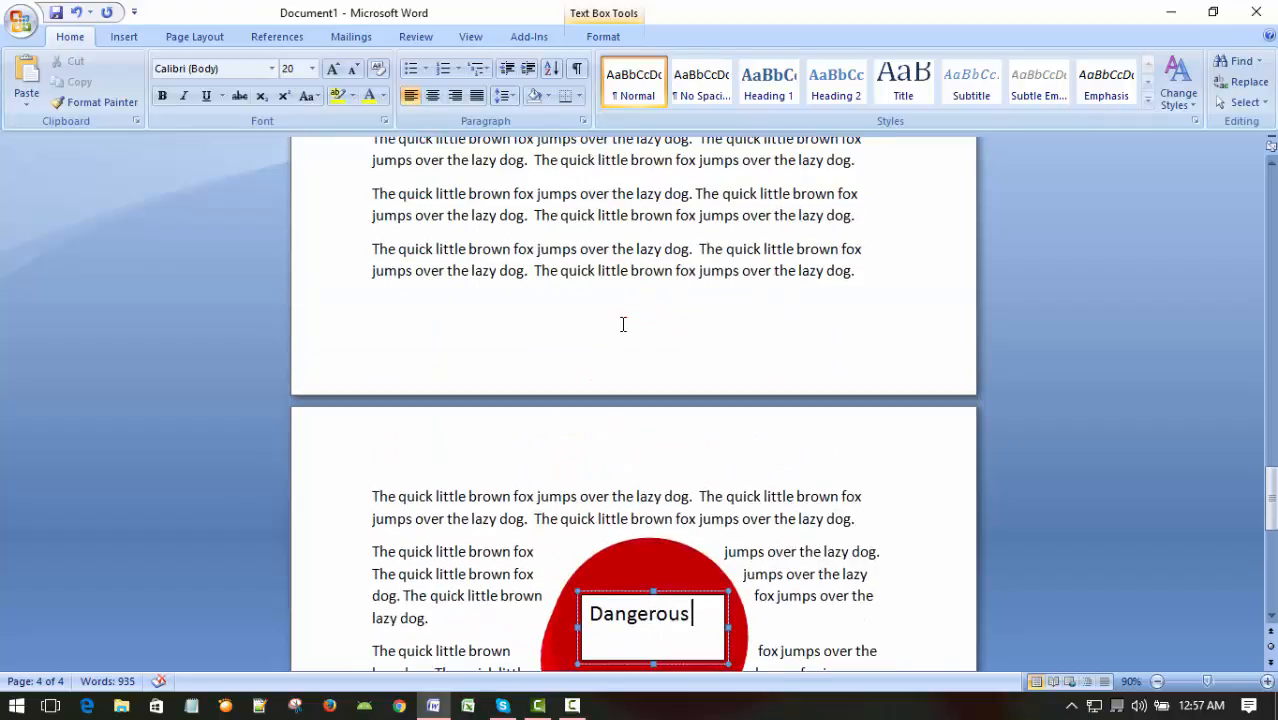
scroll(623, 324, down, 3)
scroll(638, 396, up, 12)
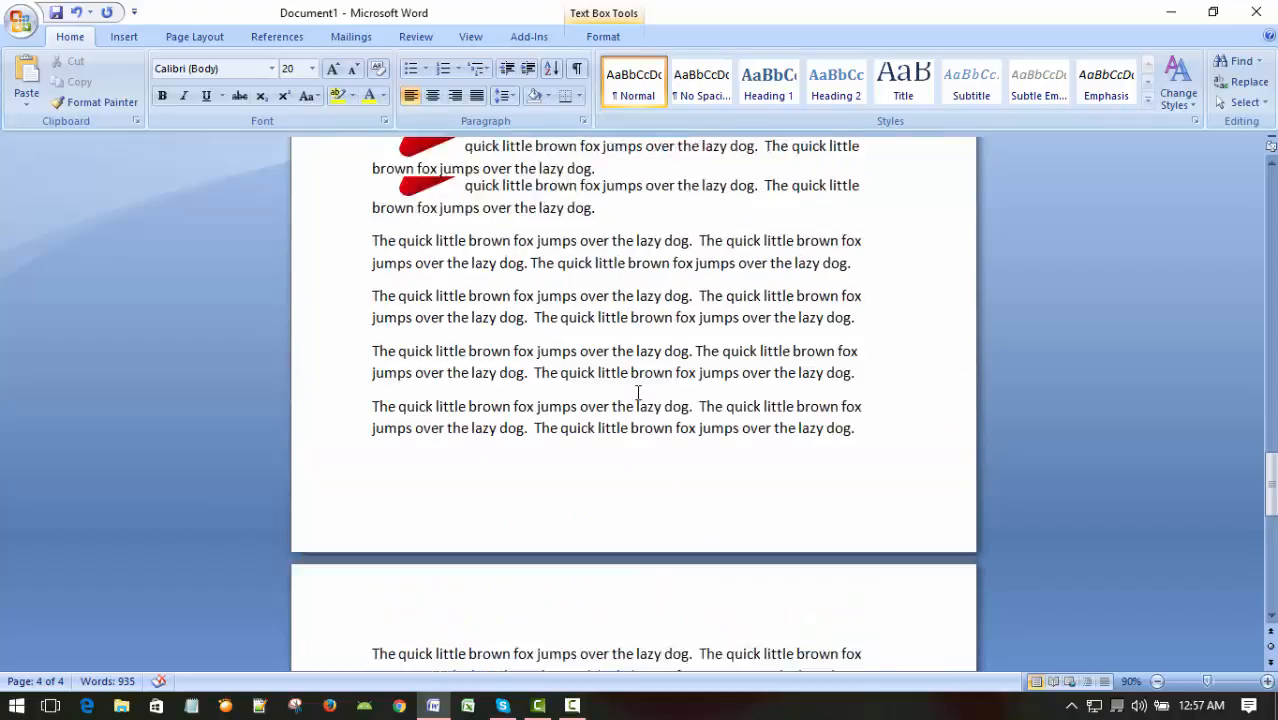
scroll(632, 390, up, 20)
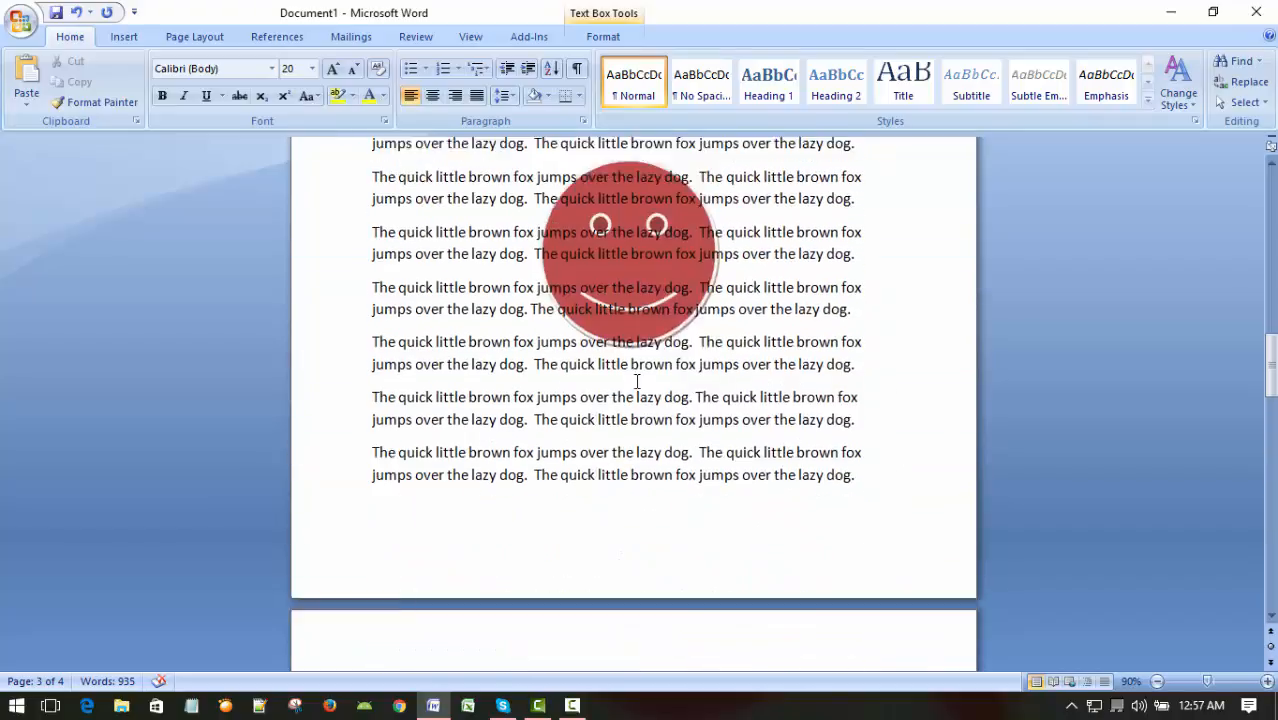
scroll(680, 404, up, 2)
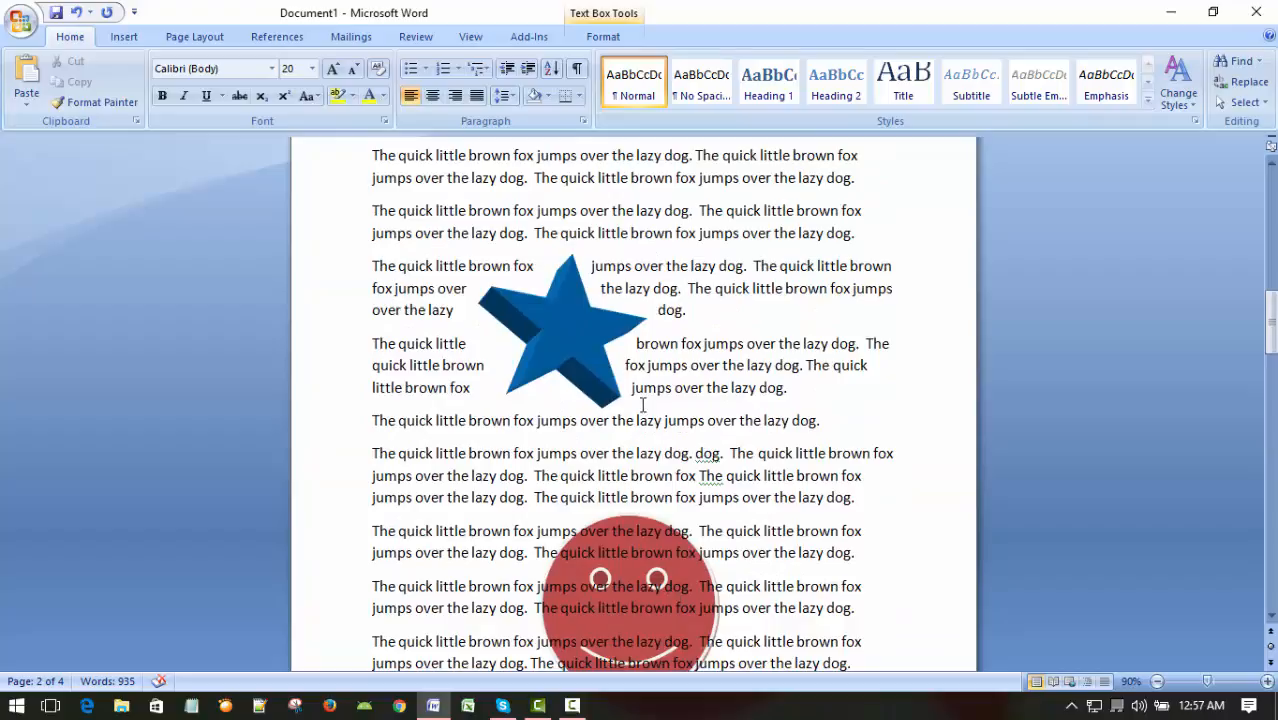
click(588, 336)
scroll(747, 331, up, 4)
scroll(747, 332, down, 3)
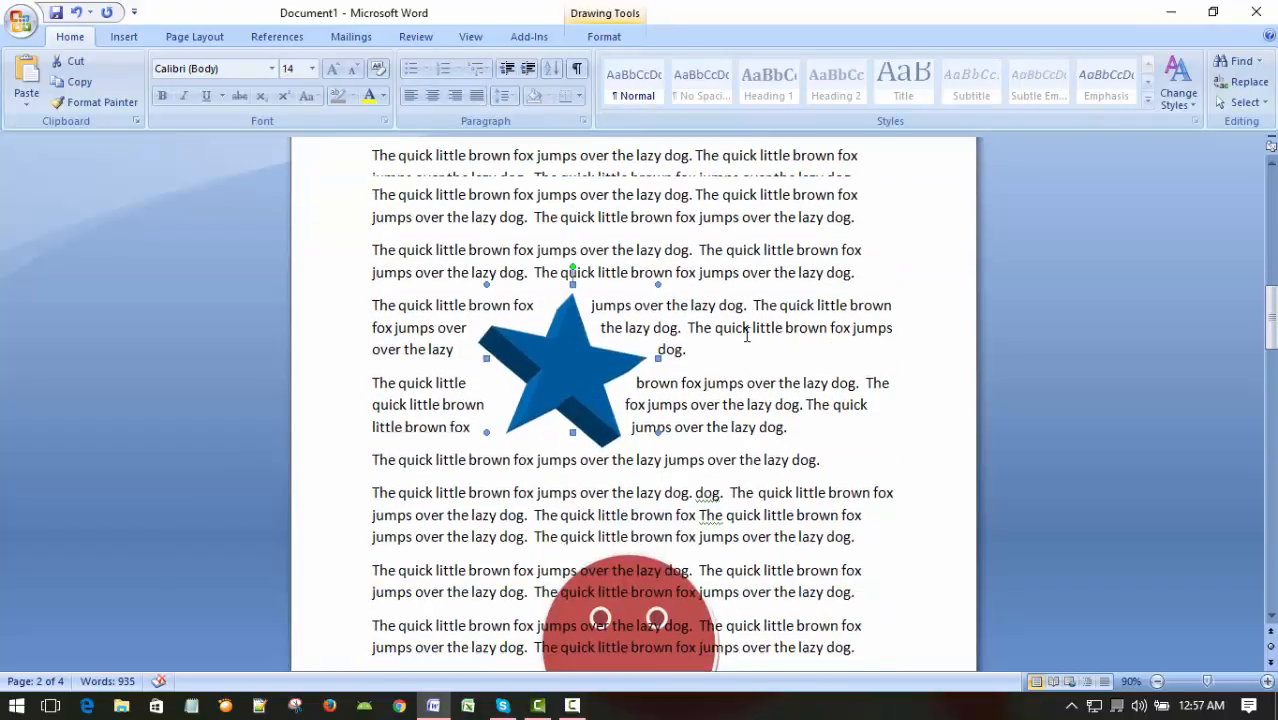
scroll(747, 332, up, 1)
scroll(745, 336, down, 5)
scroll(757, 333, up, 20)
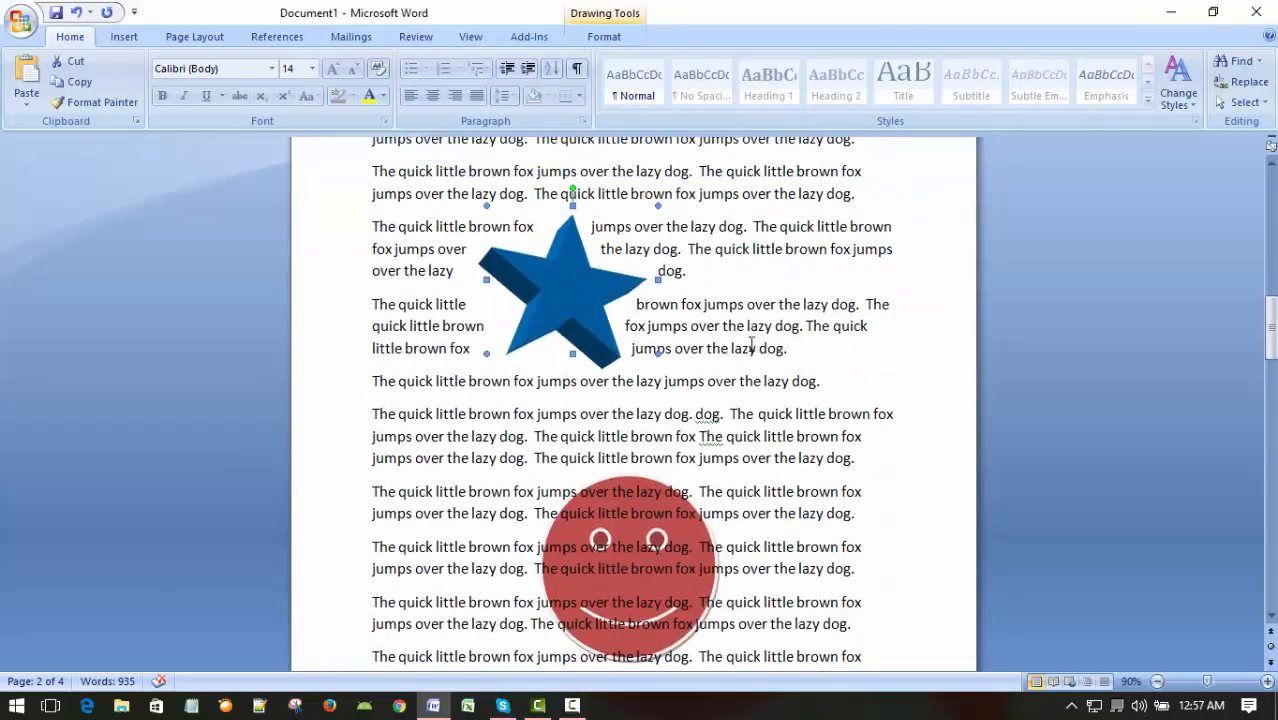
scroll(745, 340, down, 20)
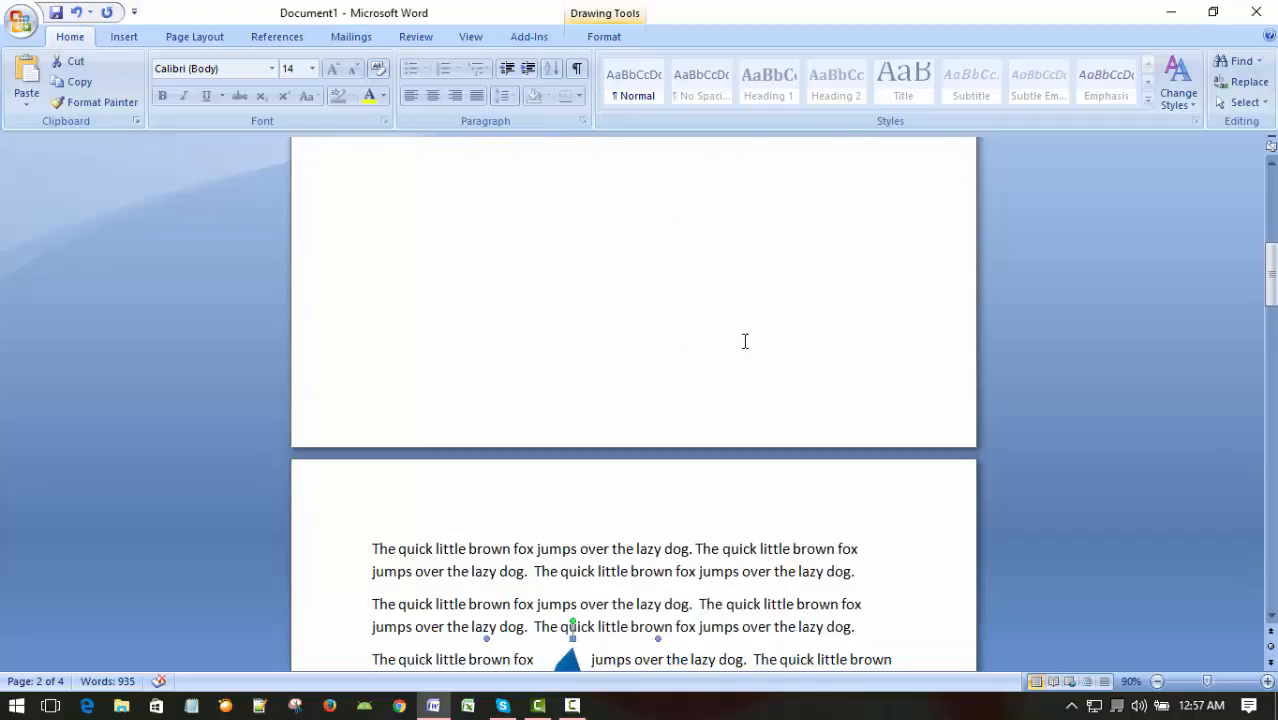
scroll(748, 347, down, 10)
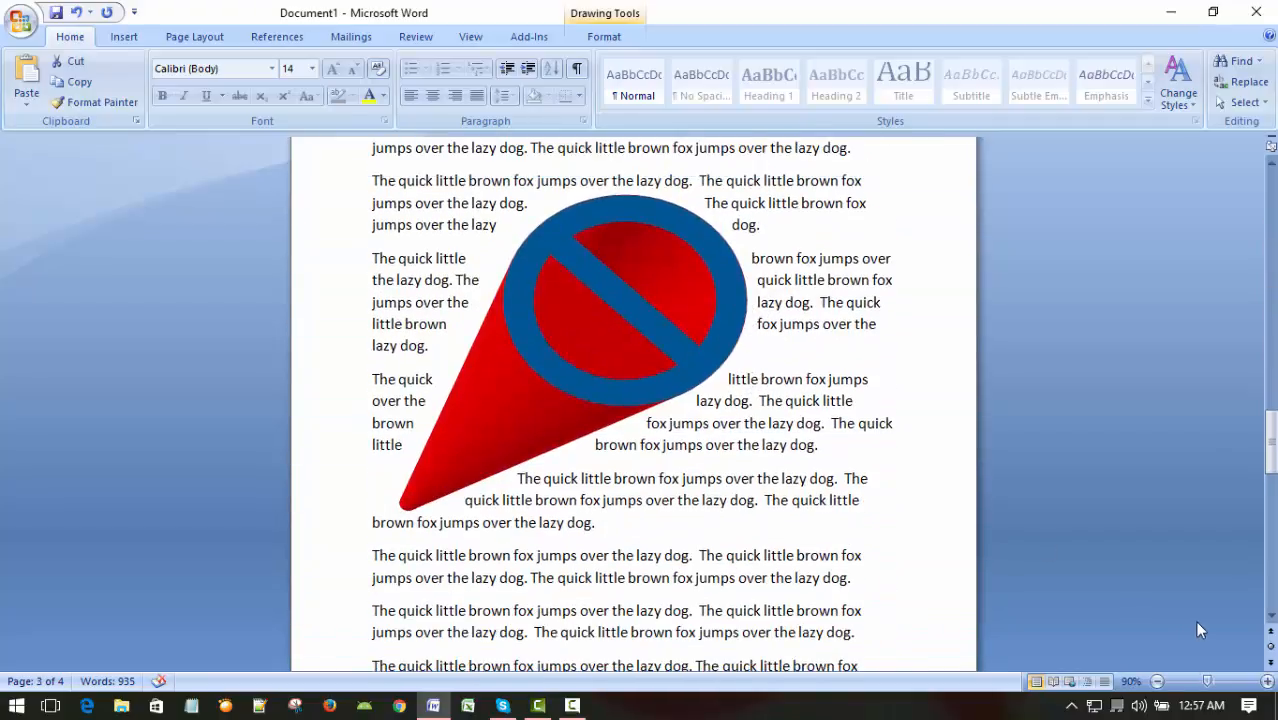
click(572, 703)
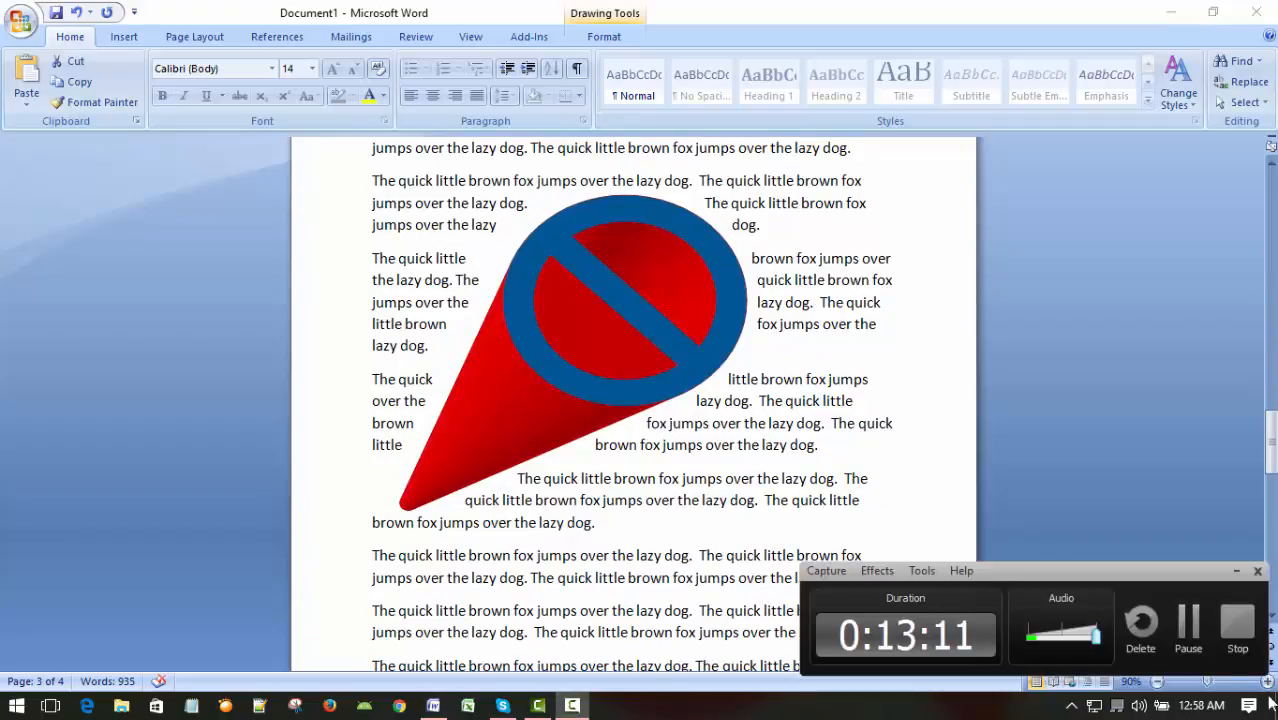
click(1236, 571)
Step: Draw a 16-point star about 2.17" high and 2.51" wide over the text below the callout on page 4
scroll(727, 442, down, 10)
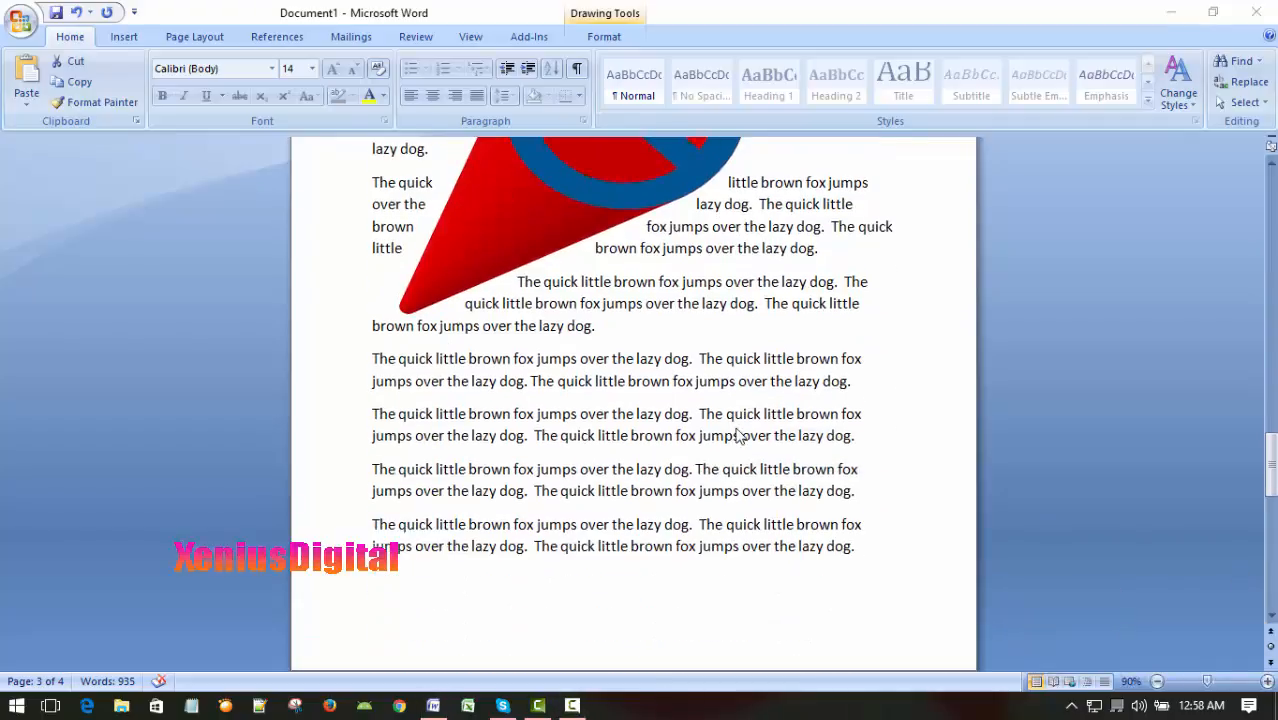
scroll(727, 442, down, 10)
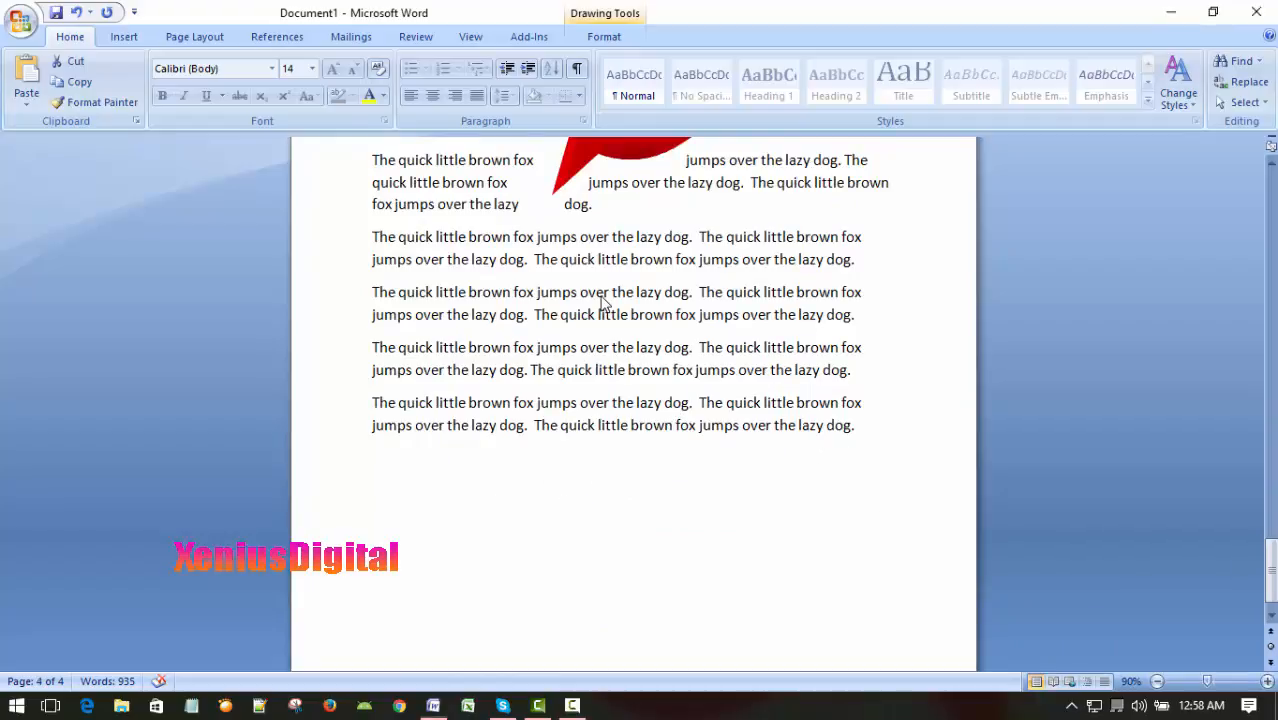
click(577, 377)
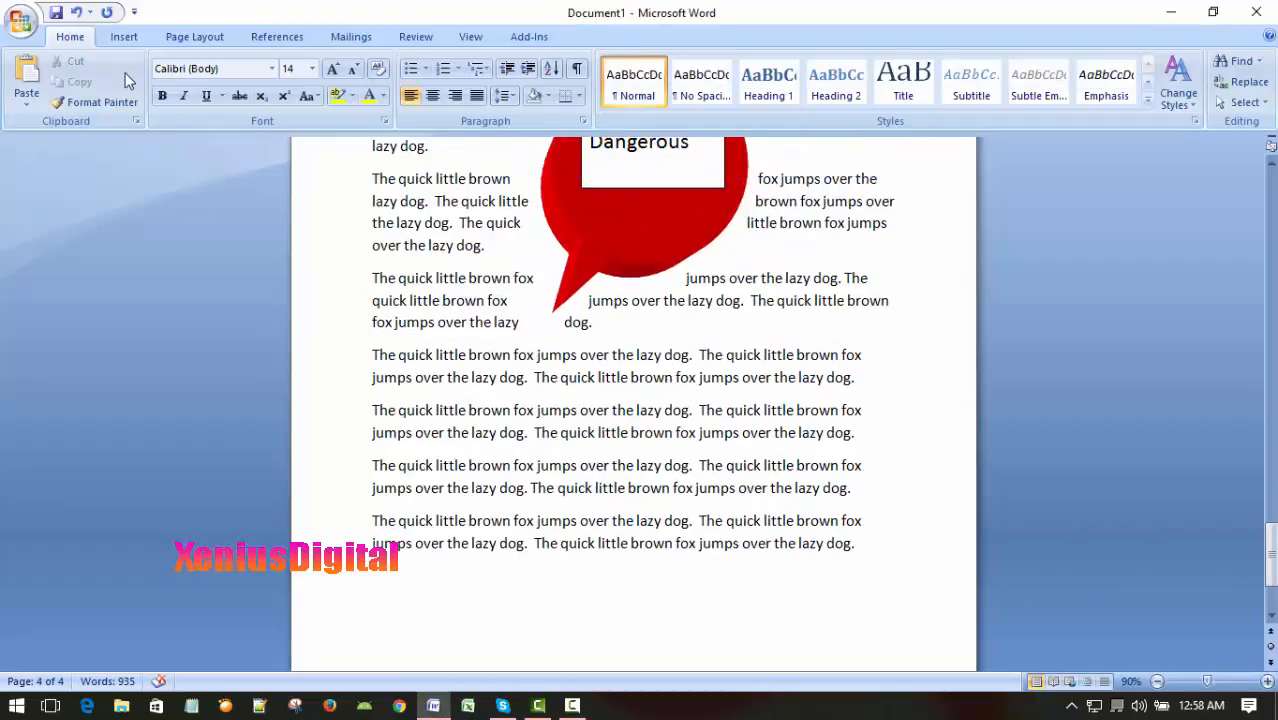
click(124, 37)
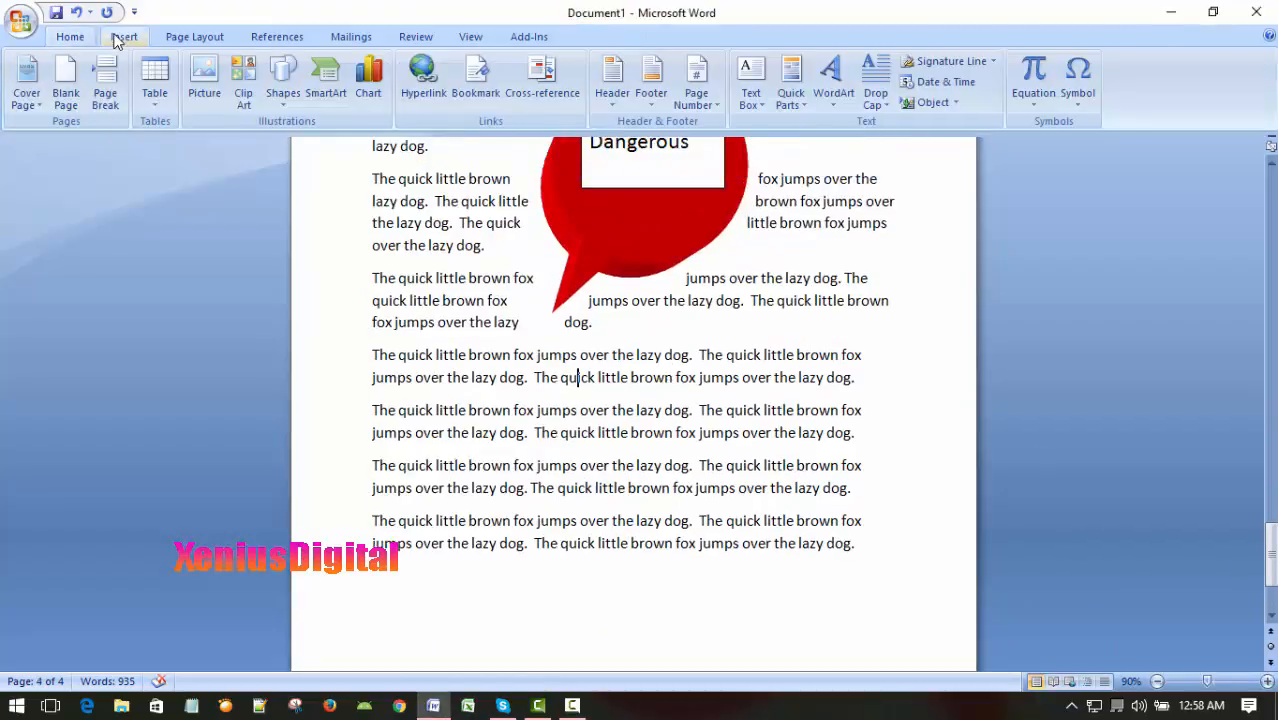
click(289, 98)
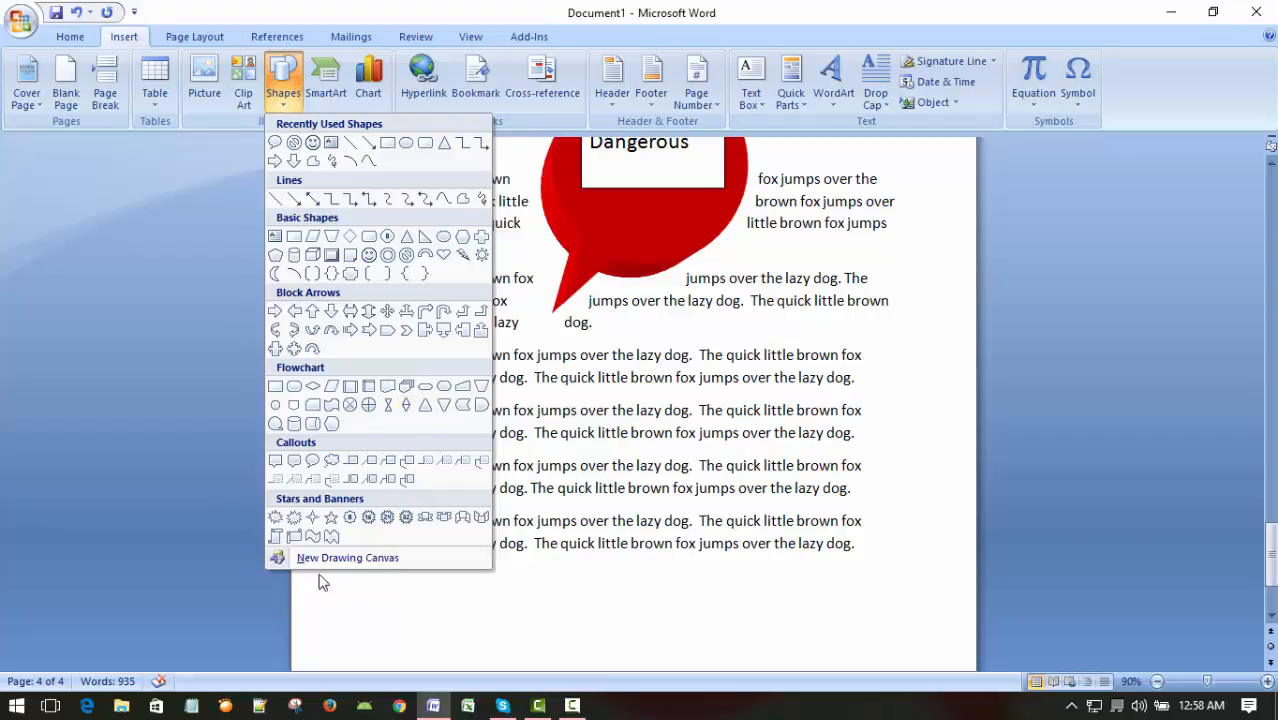
click(368, 517)
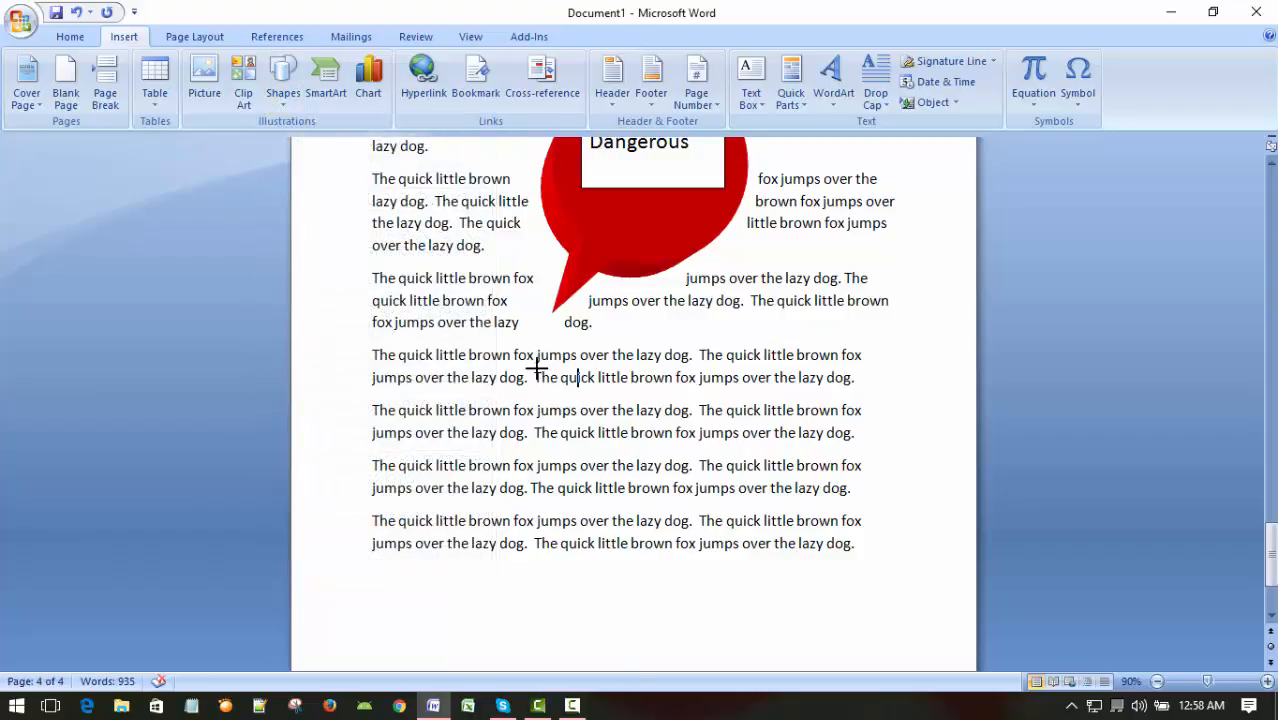
drag(537, 366, 740, 543)
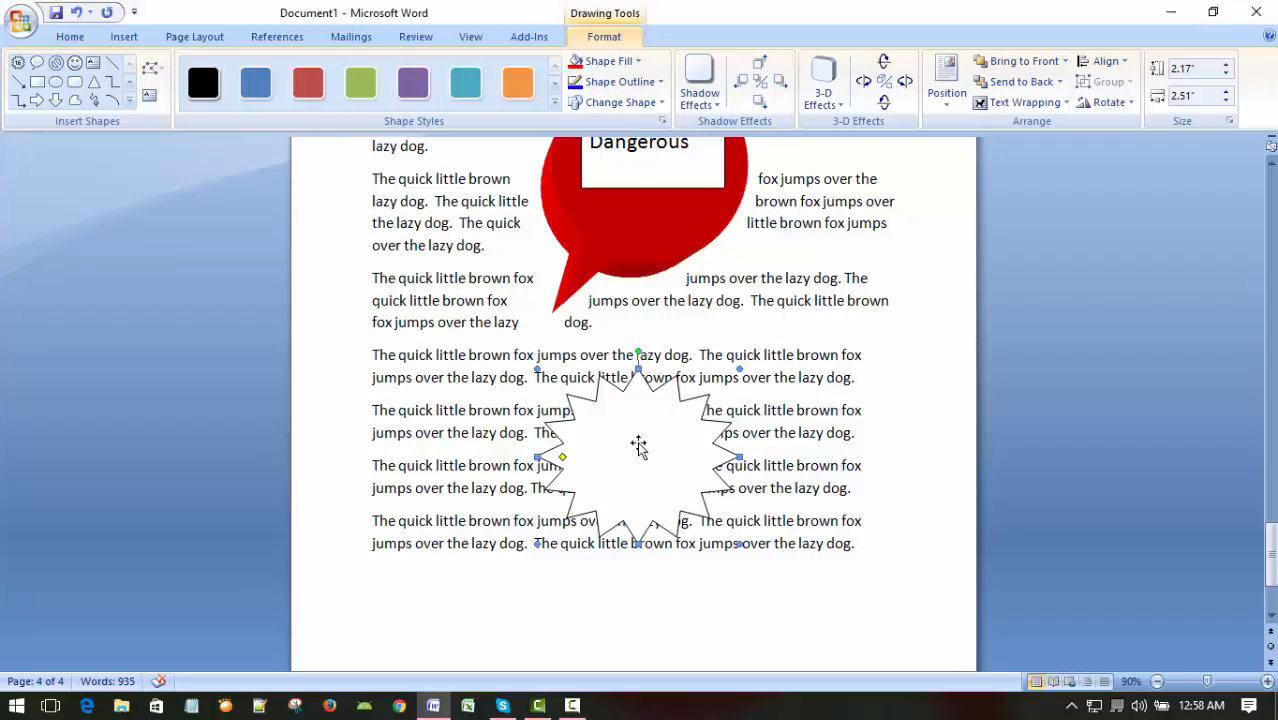
Step: Apply the red shape style and the first Rotate in Perspective 3-D effect to the 16-point star
click(517, 82)
click(308, 82)
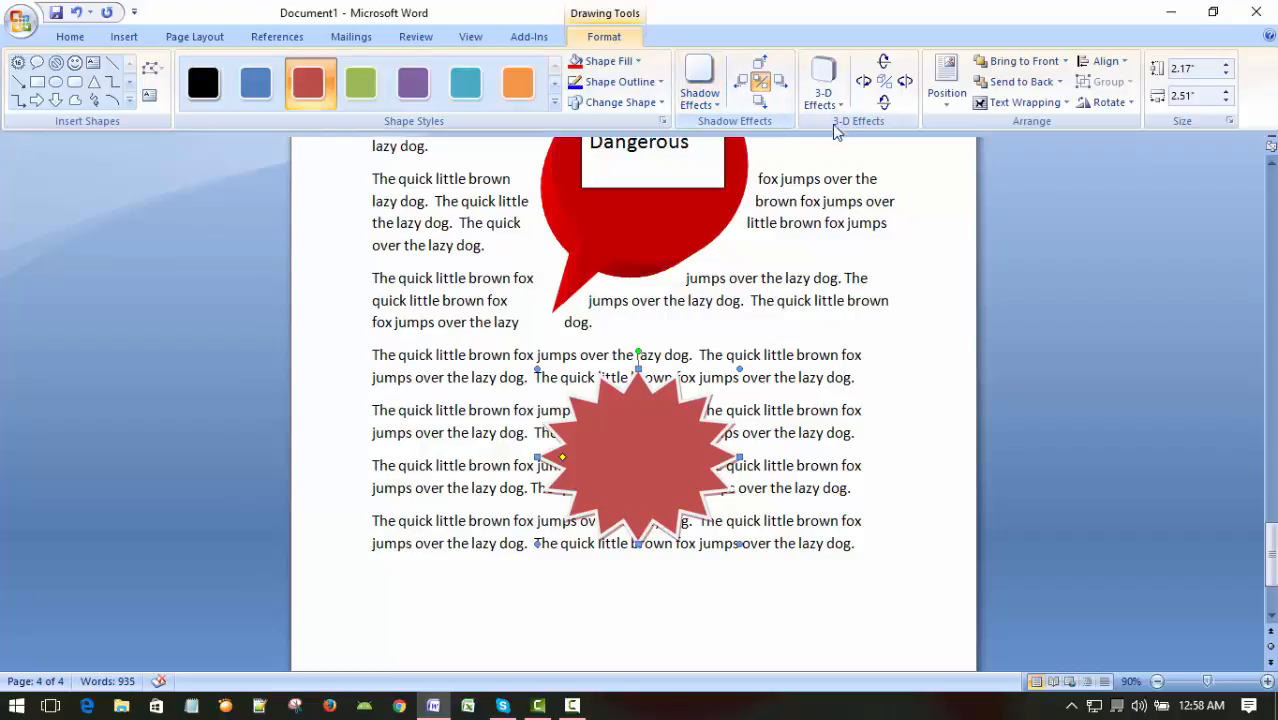
click(820, 85)
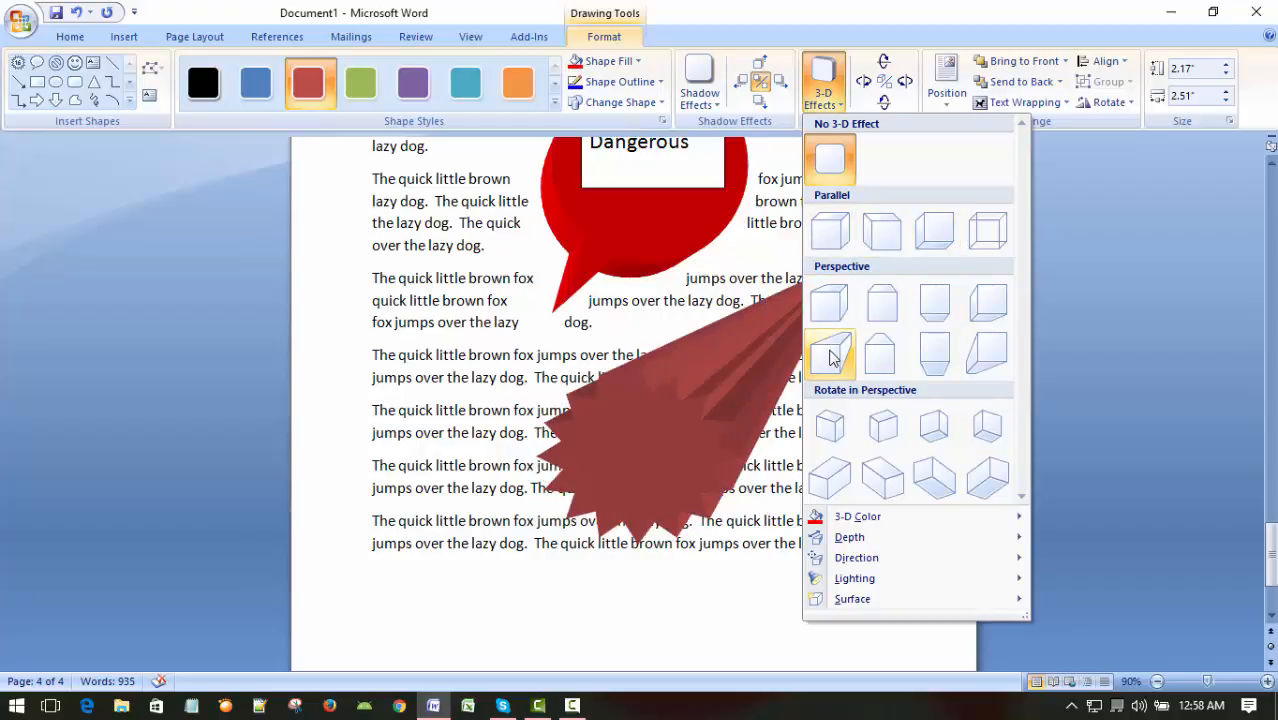
click(834, 428)
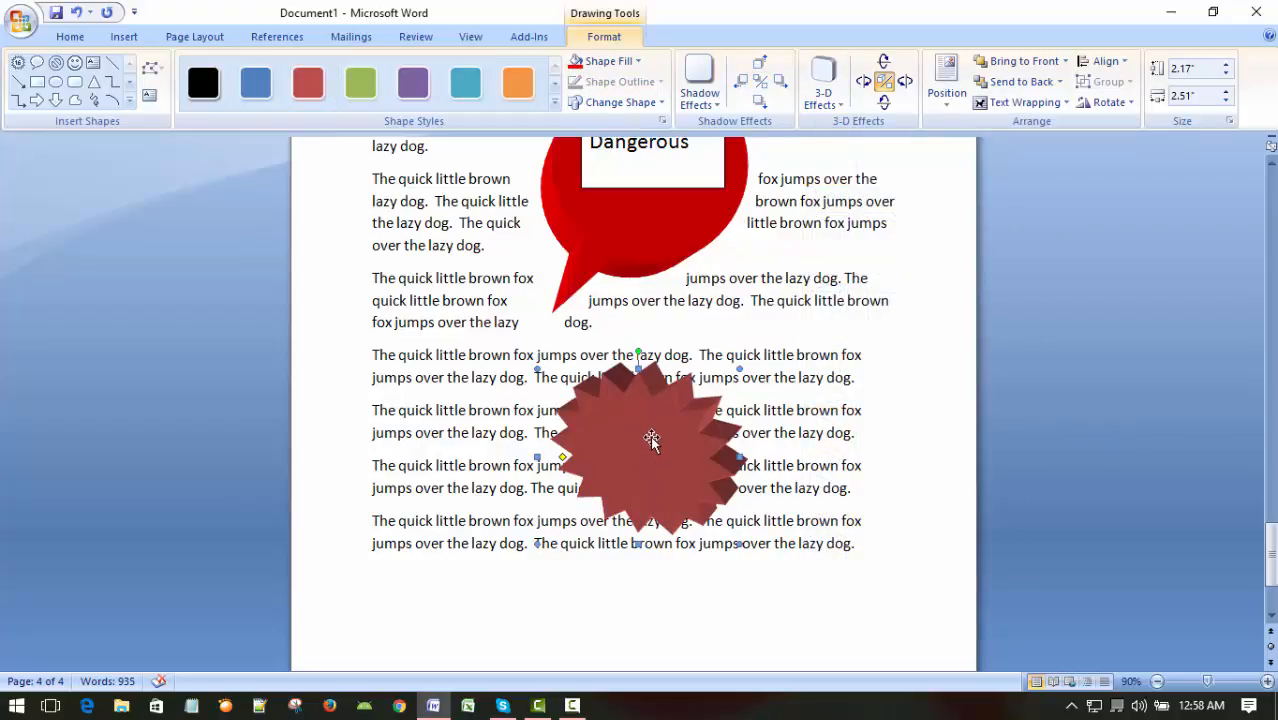
Step: Try Top and Bottom and Through text wrapping on the 16-point star, and restore In Front of Text
click(1036, 105)
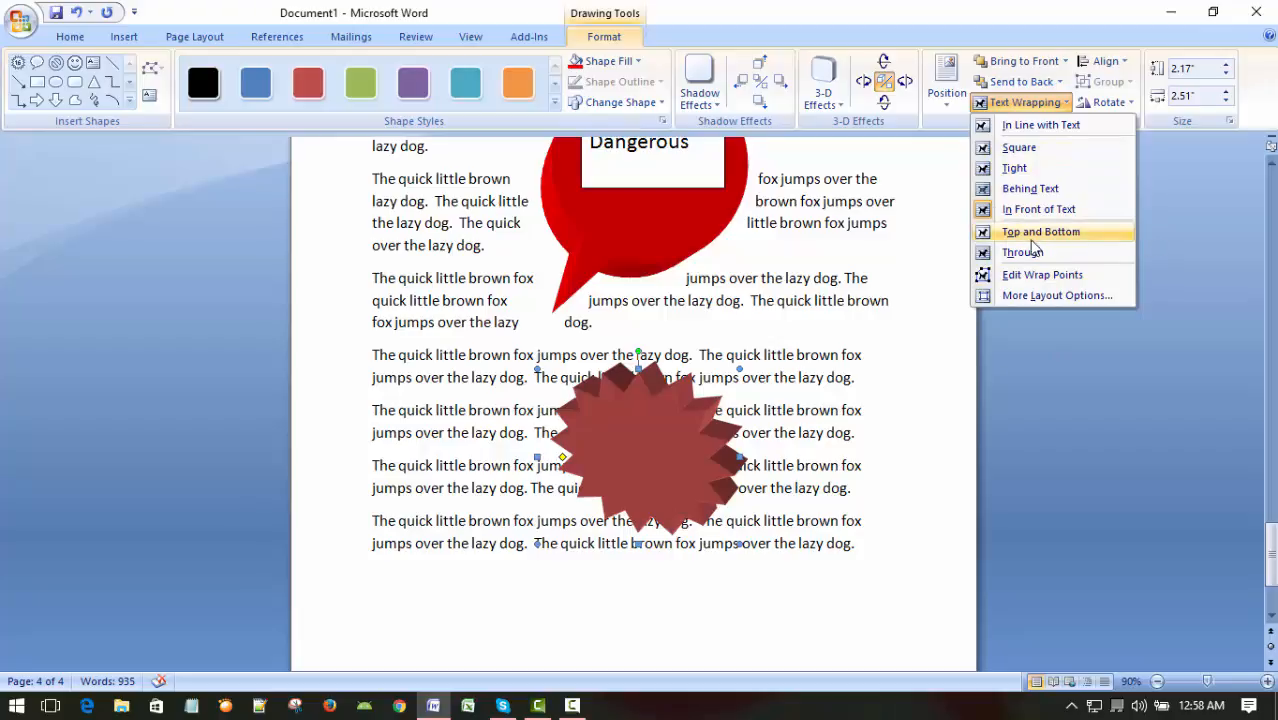
click(1061, 236)
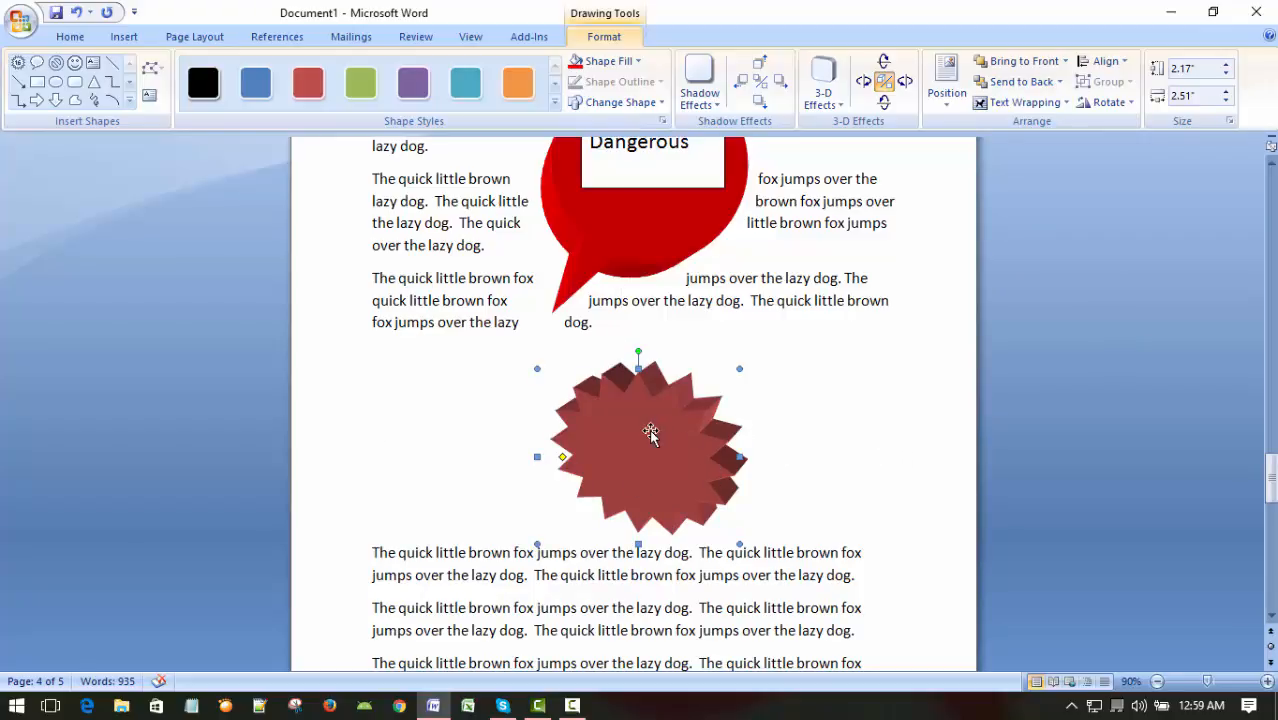
click(1059, 104)
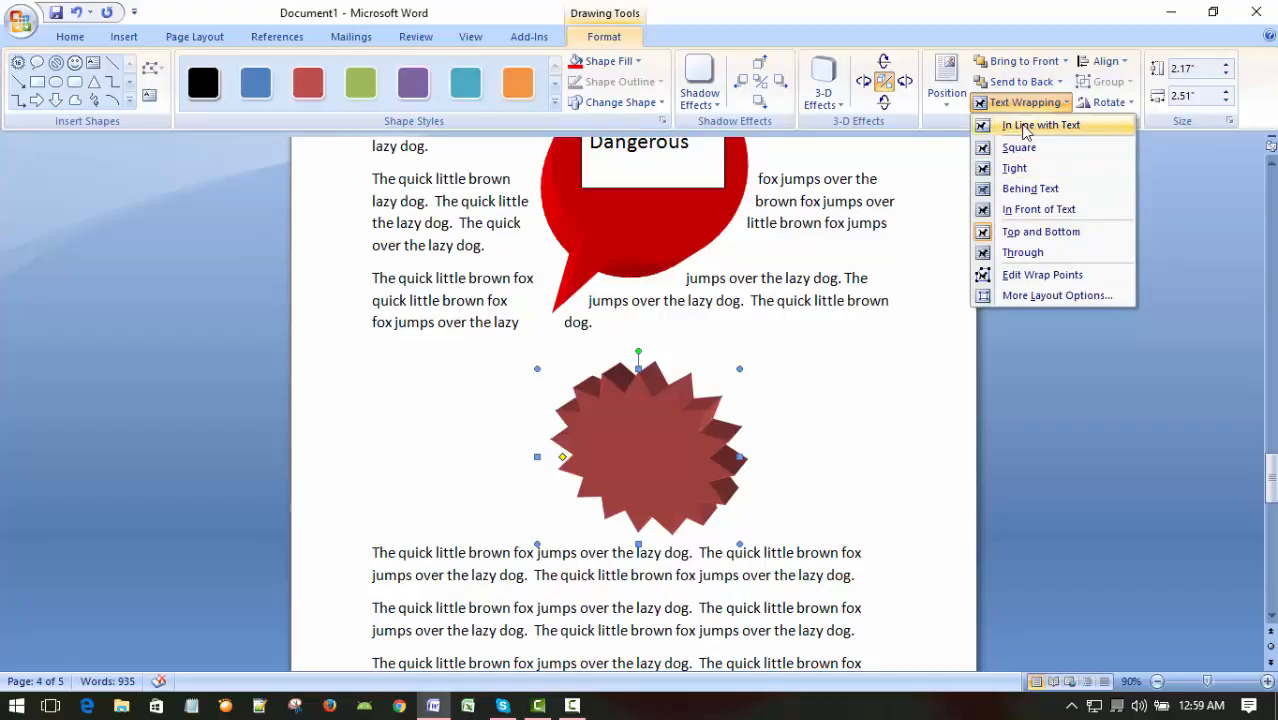
click(1030, 253)
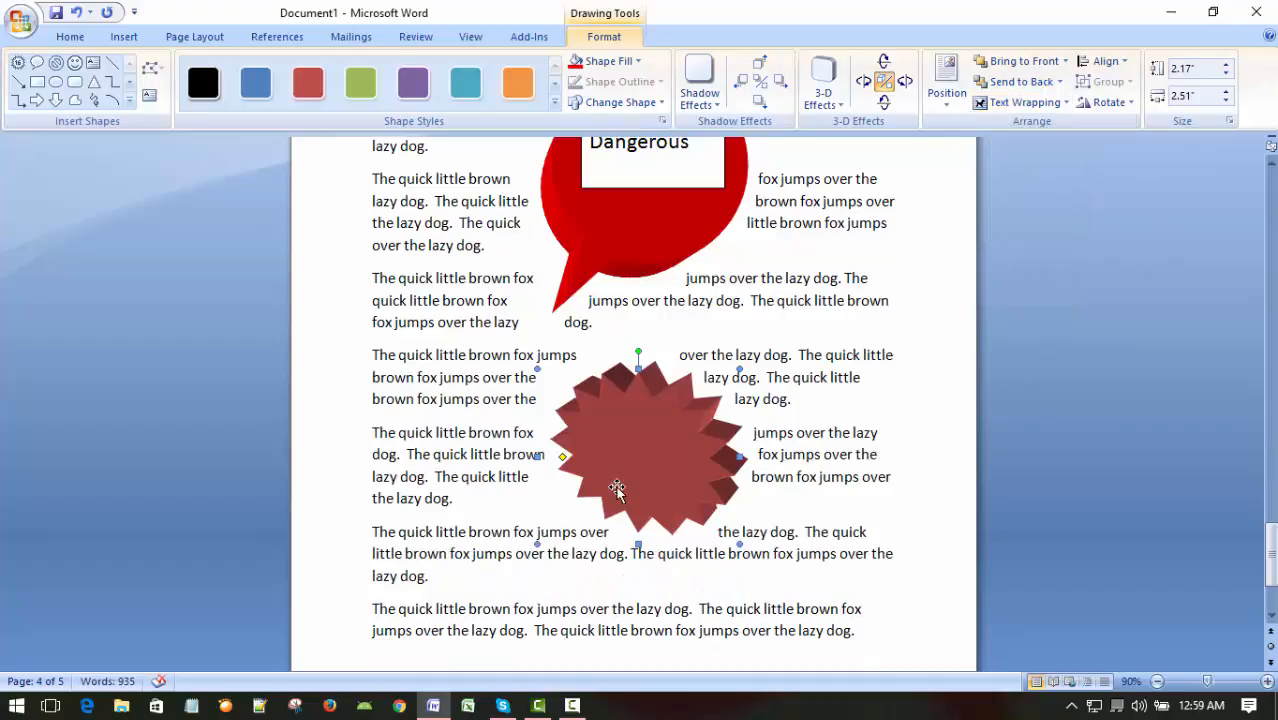
click(1035, 104)
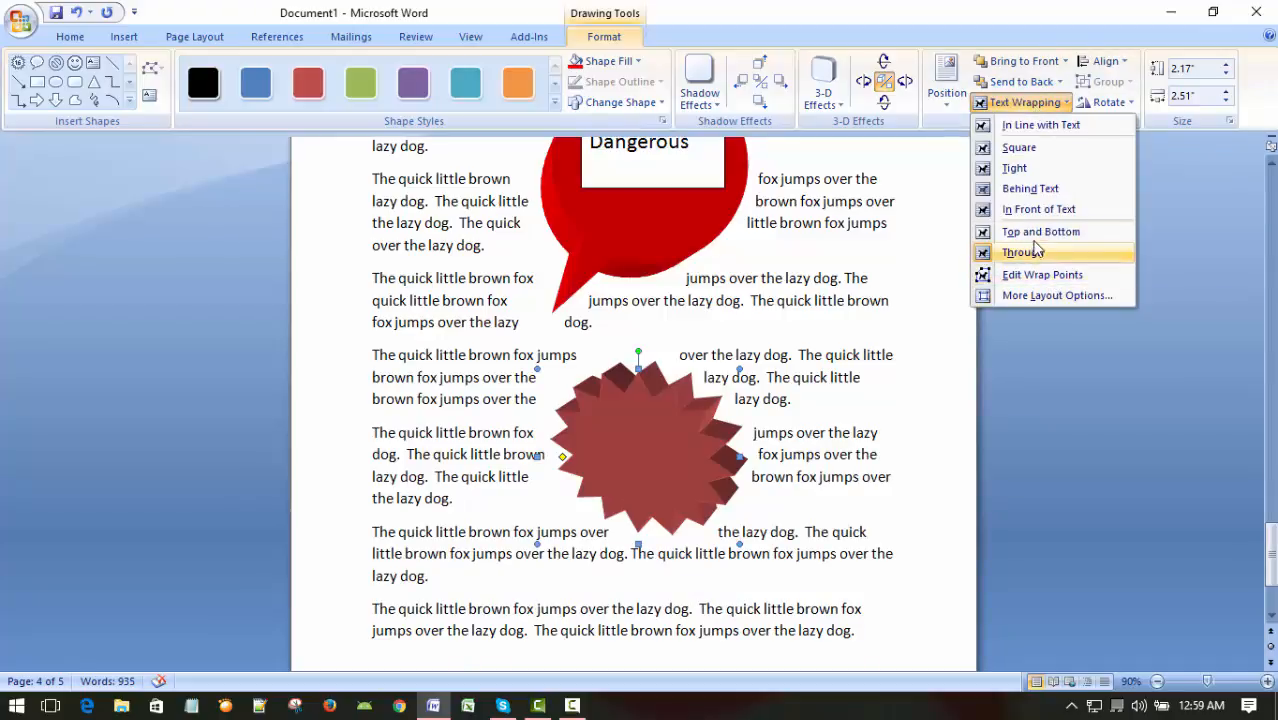
click(1034, 211)
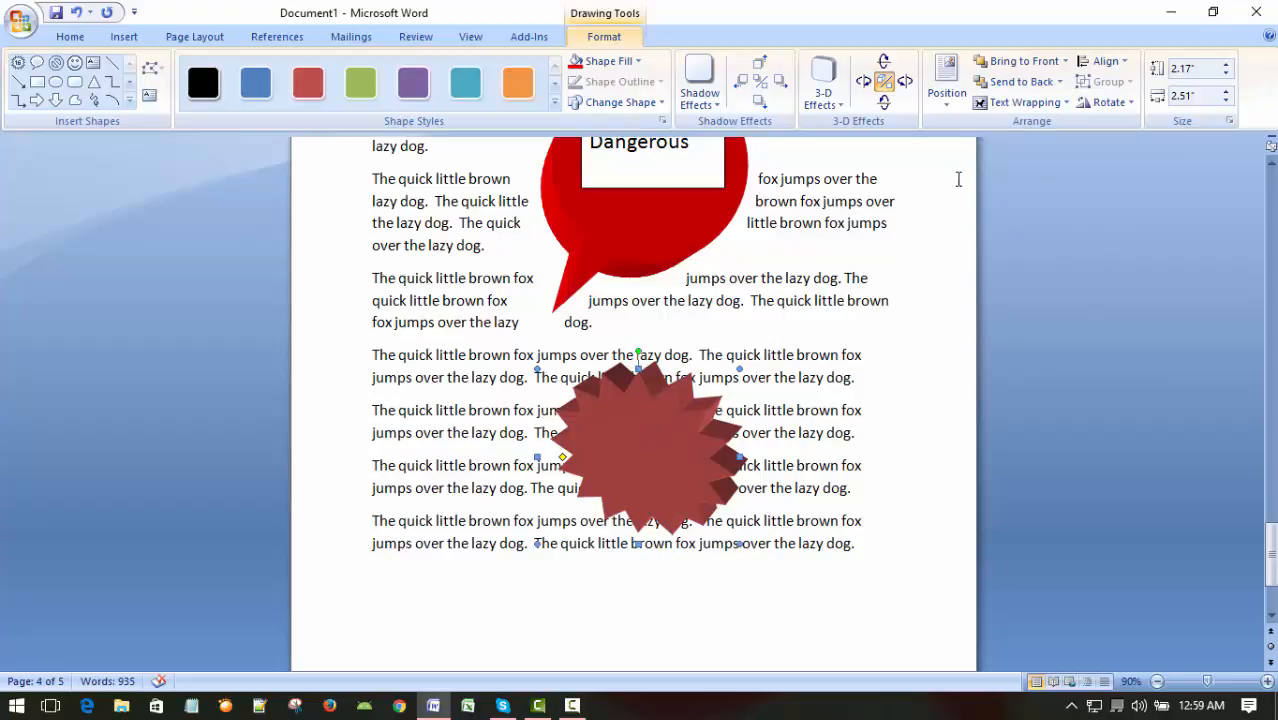
Step: Place the 16-point star in line with the text, and change its text wrapping to Behind Text
click(1022, 102)
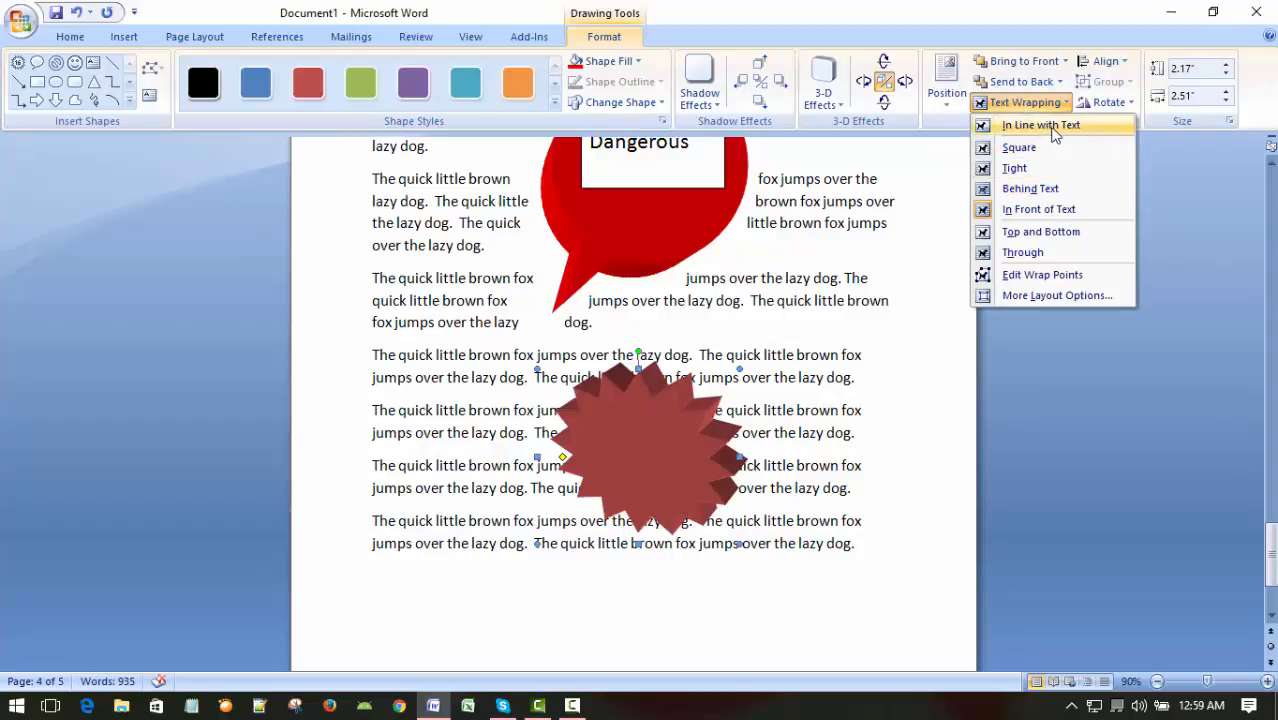
click(1053, 127)
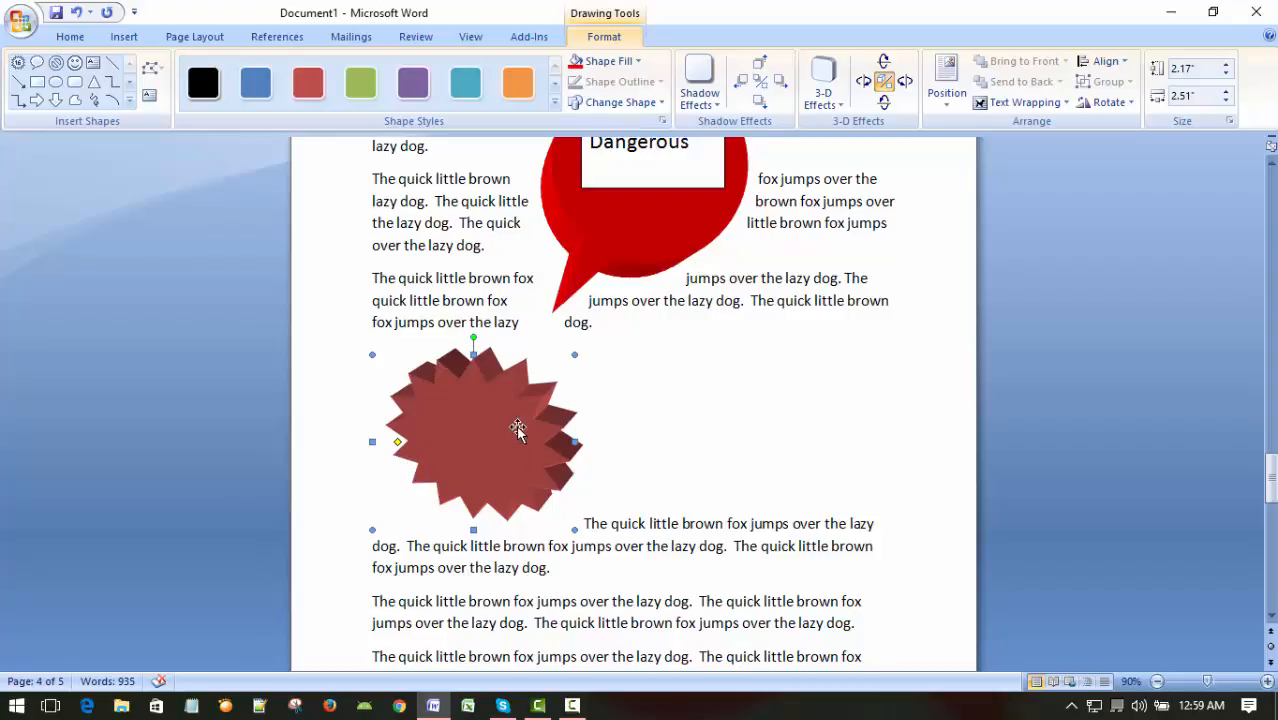
click(1033, 103)
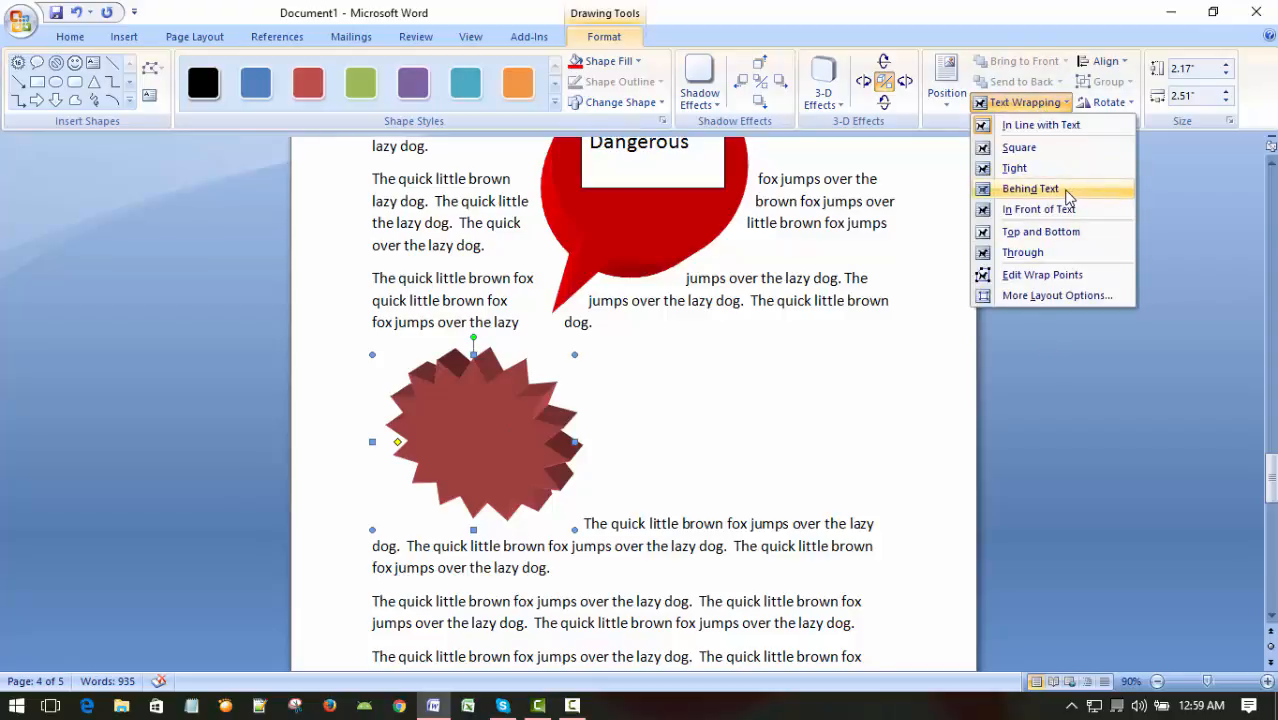
click(1031, 189)
click(497, 432)
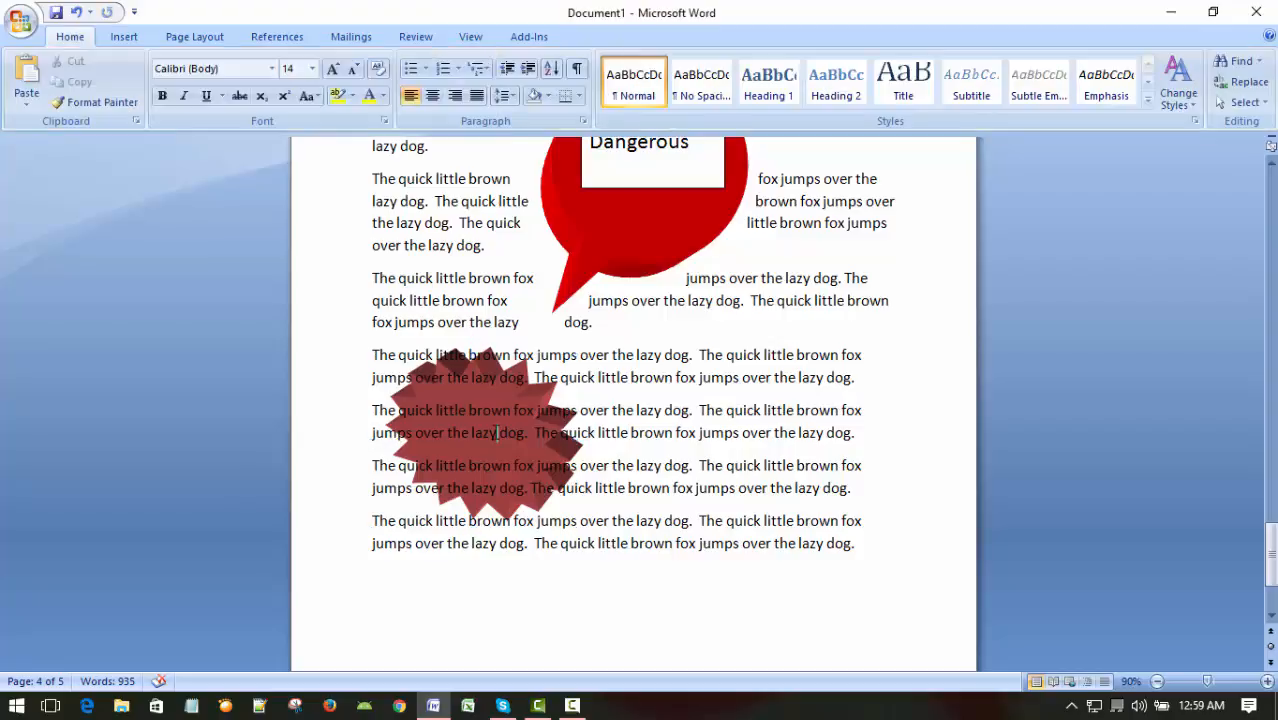
click(702, 433)
Step: Review how the 16-point star, callout, "No" symbol, smiley face and star shapes sit in the text across the pages
scroll(754, 510, up, 2)
scroll(718, 510, up, 15)
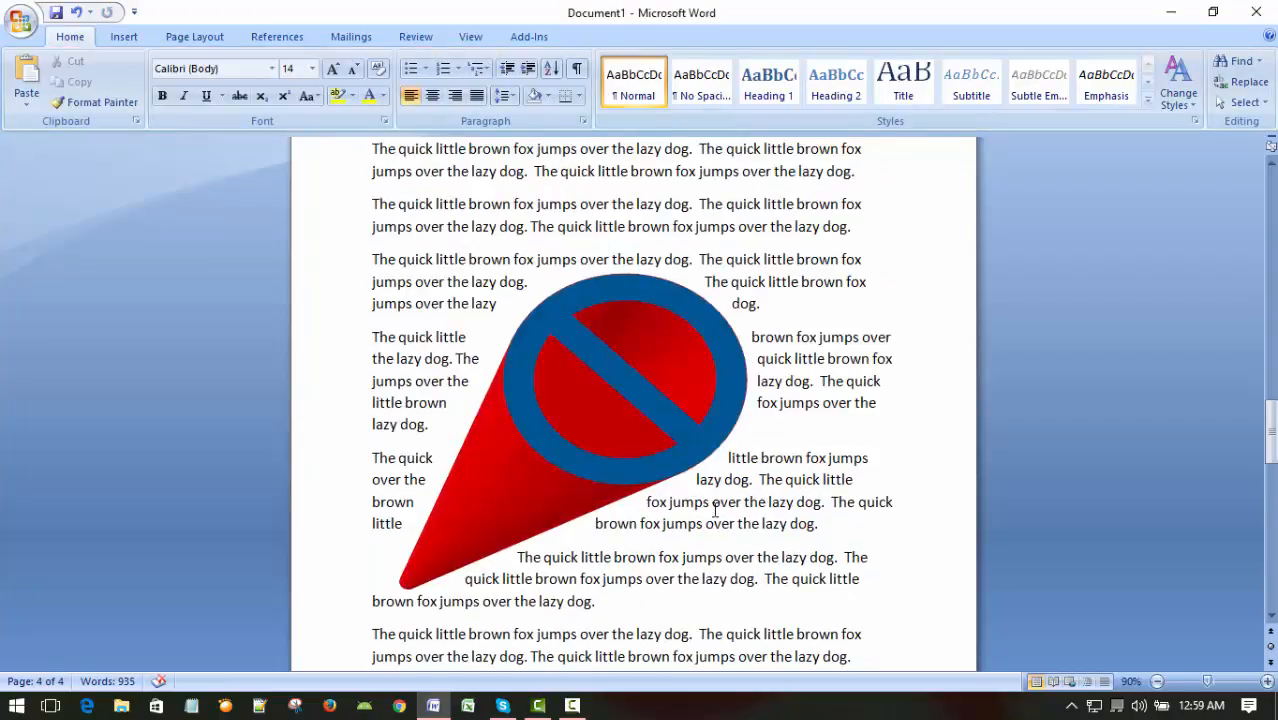
scroll(712, 510, down, 2)
scroll(712, 510, down, 18)
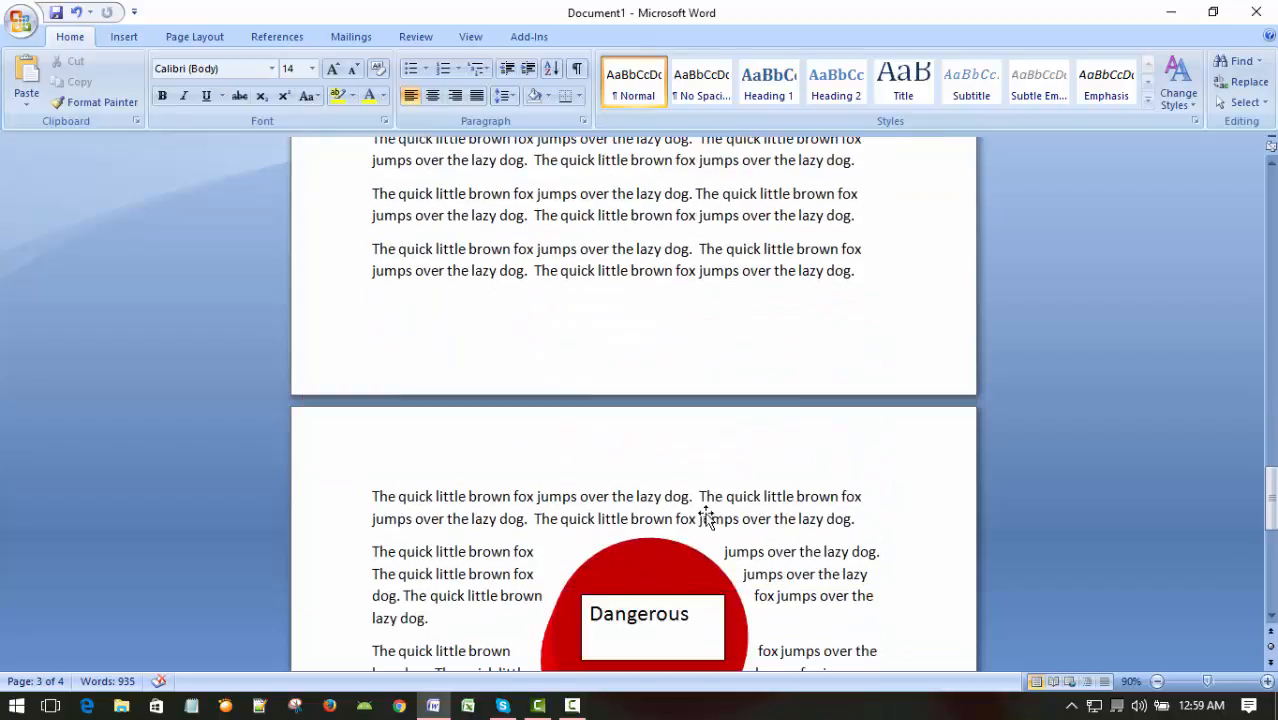
scroll(707, 513, up, 1)
scroll(707, 513, down, 2)
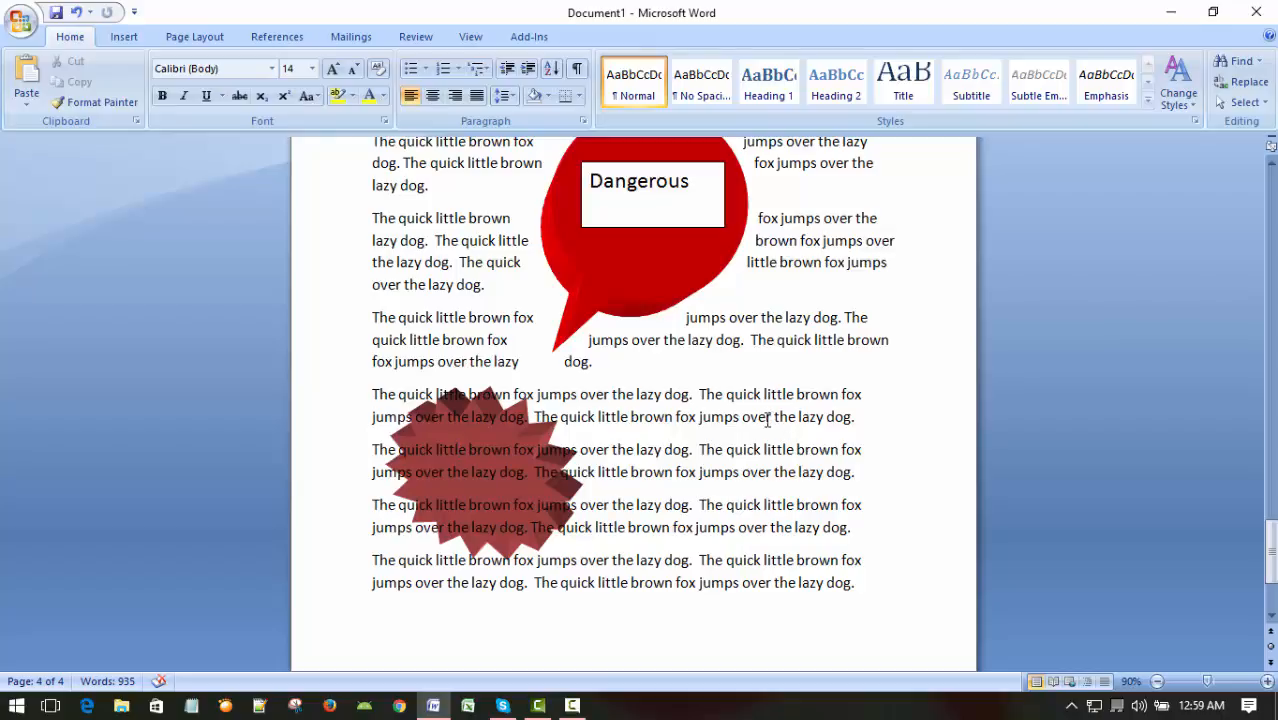
scroll(735, 444, up, 10)
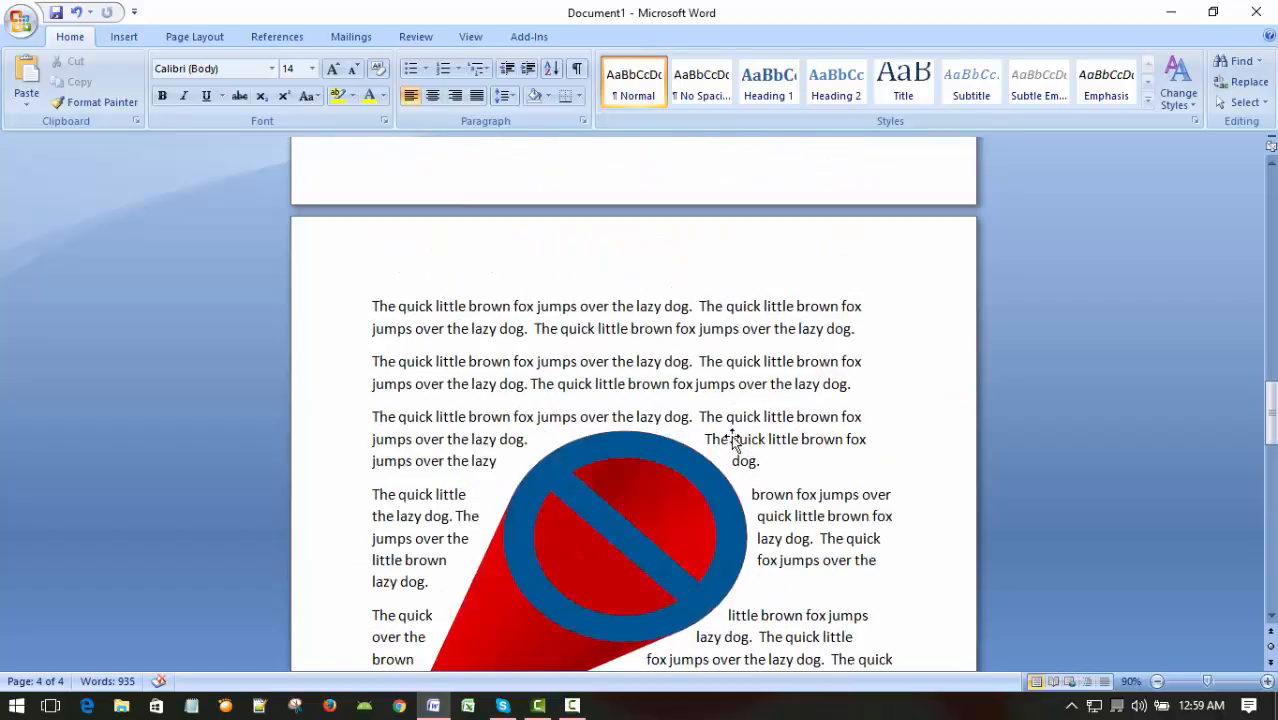
scroll(733, 437, up, 15)
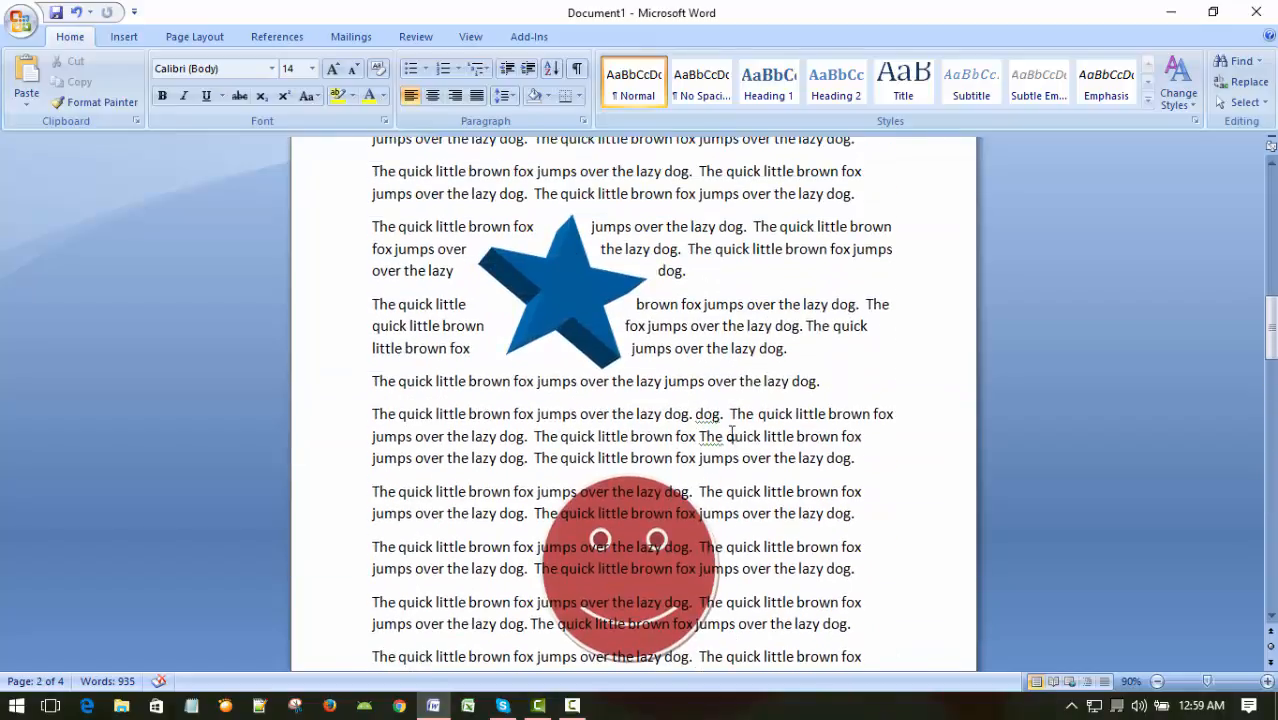
scroll(732, 432, up, 5)
scroll(722, 428, down, 8)
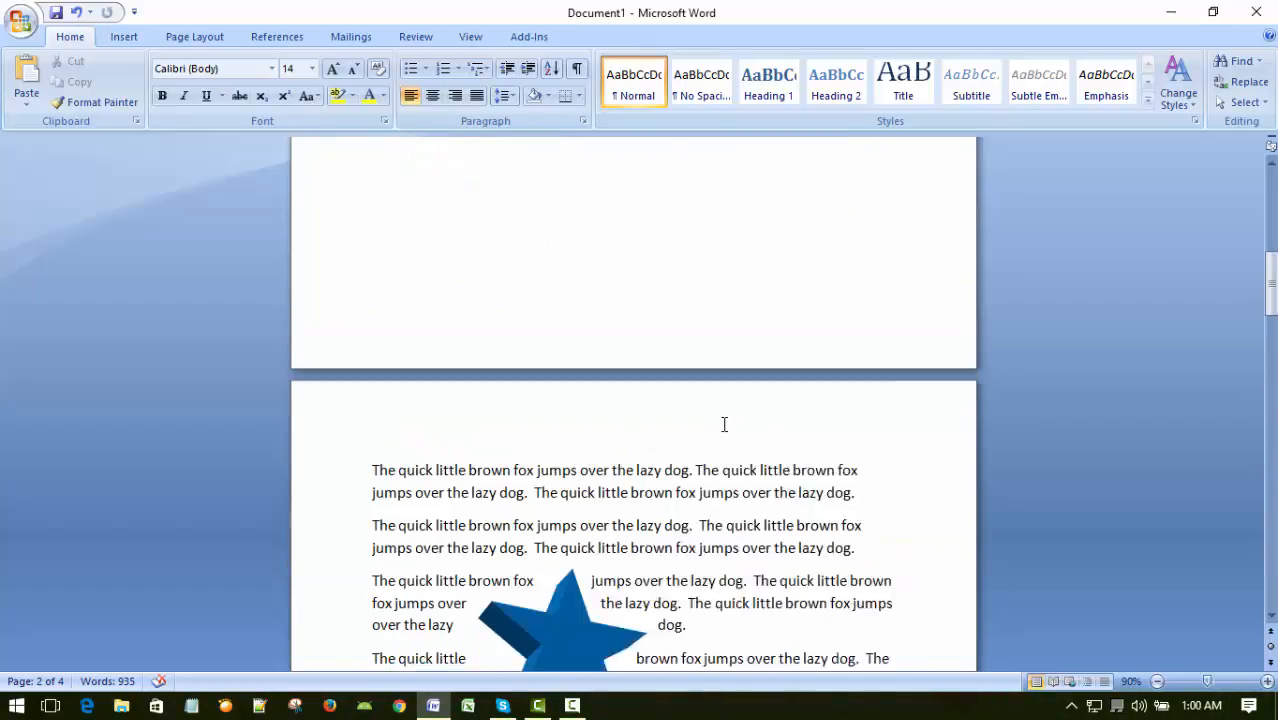
scroll(720, 428, down, 2)
click(572, 705)
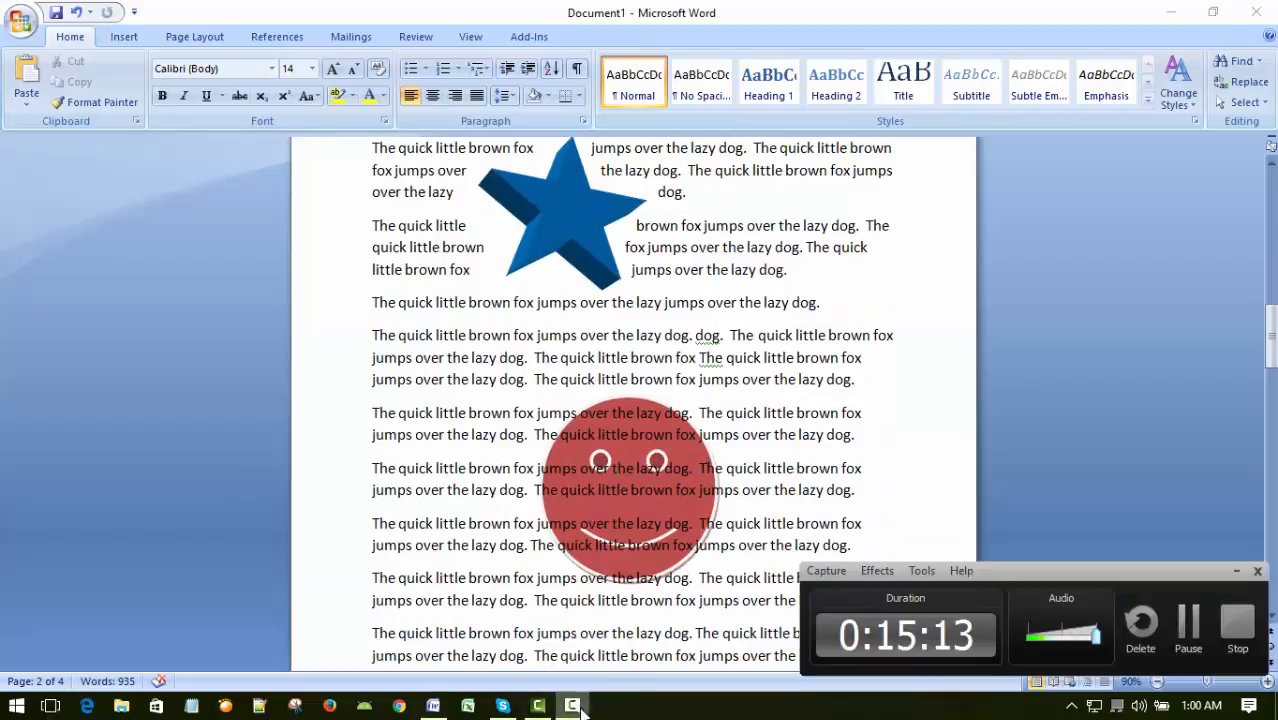
click(1236, 570)
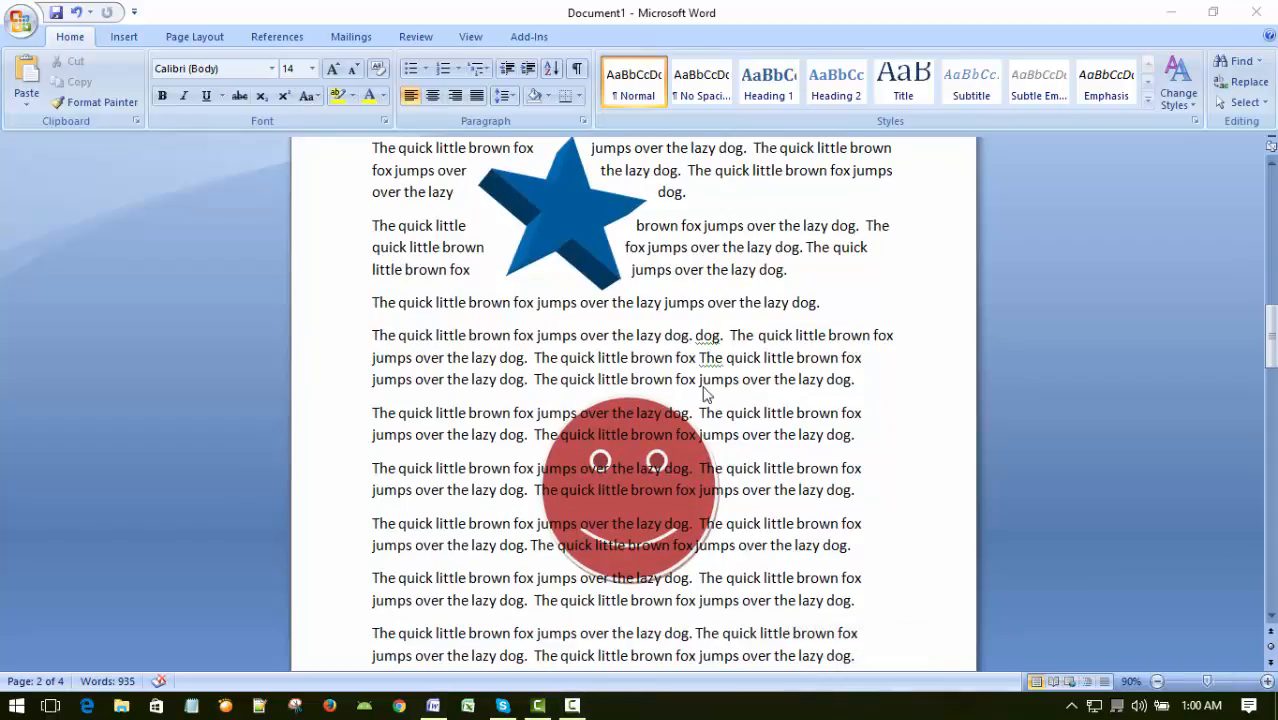
scroll(680, 398, down, 3)
scroll(779, 408, up, 15)
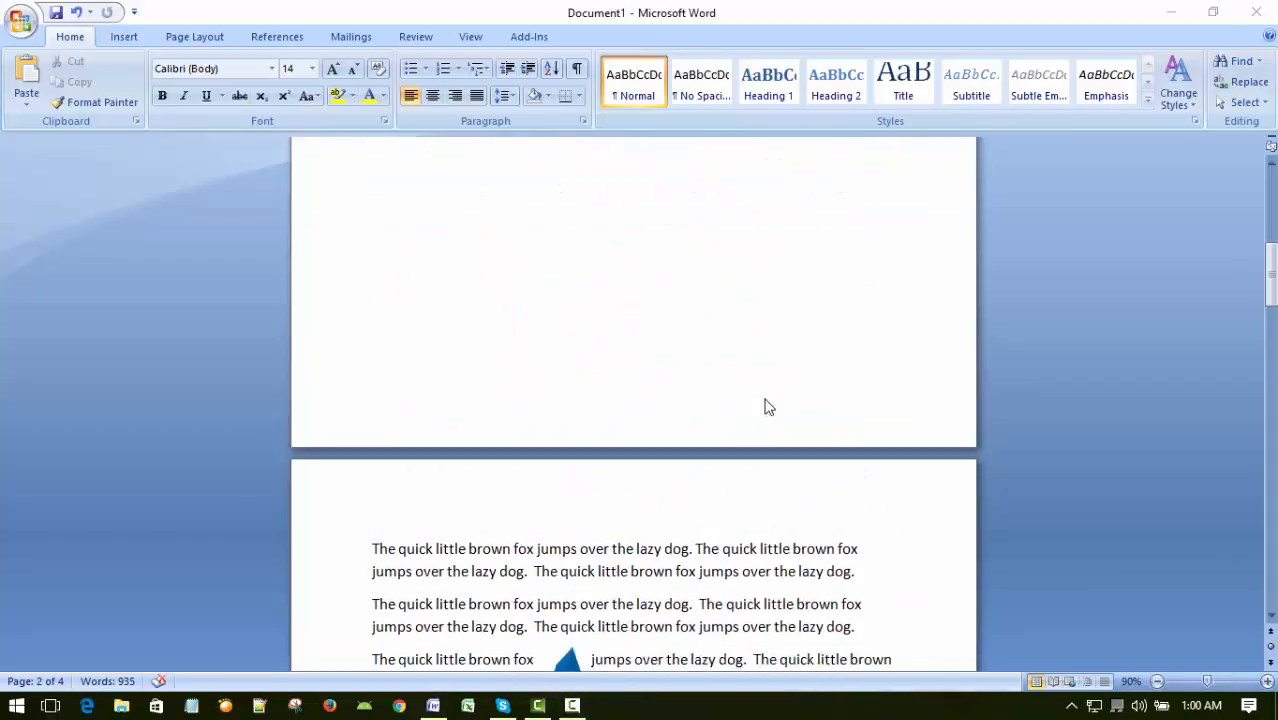
scroll(762, 405, down, 12)
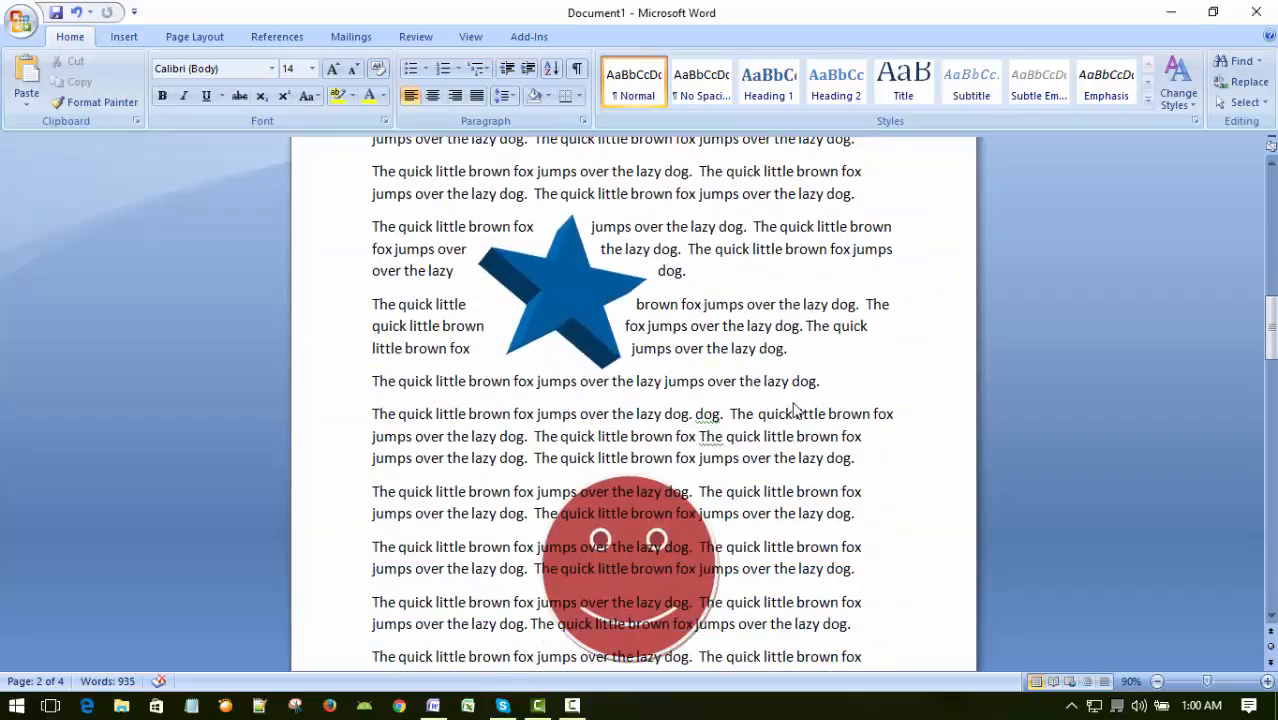
Step: Save the document under the file name xenius-digital-6 in the OneDrive Documents folder
click(22, 30)
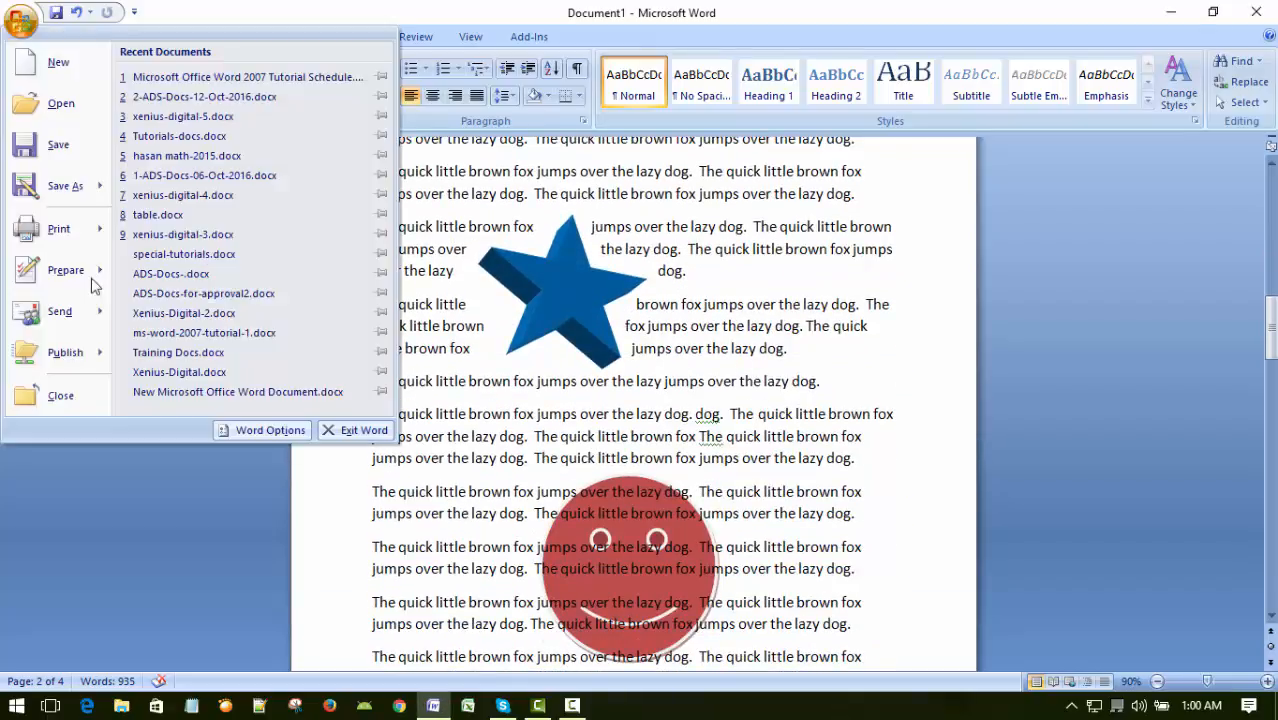
click(65, 186)
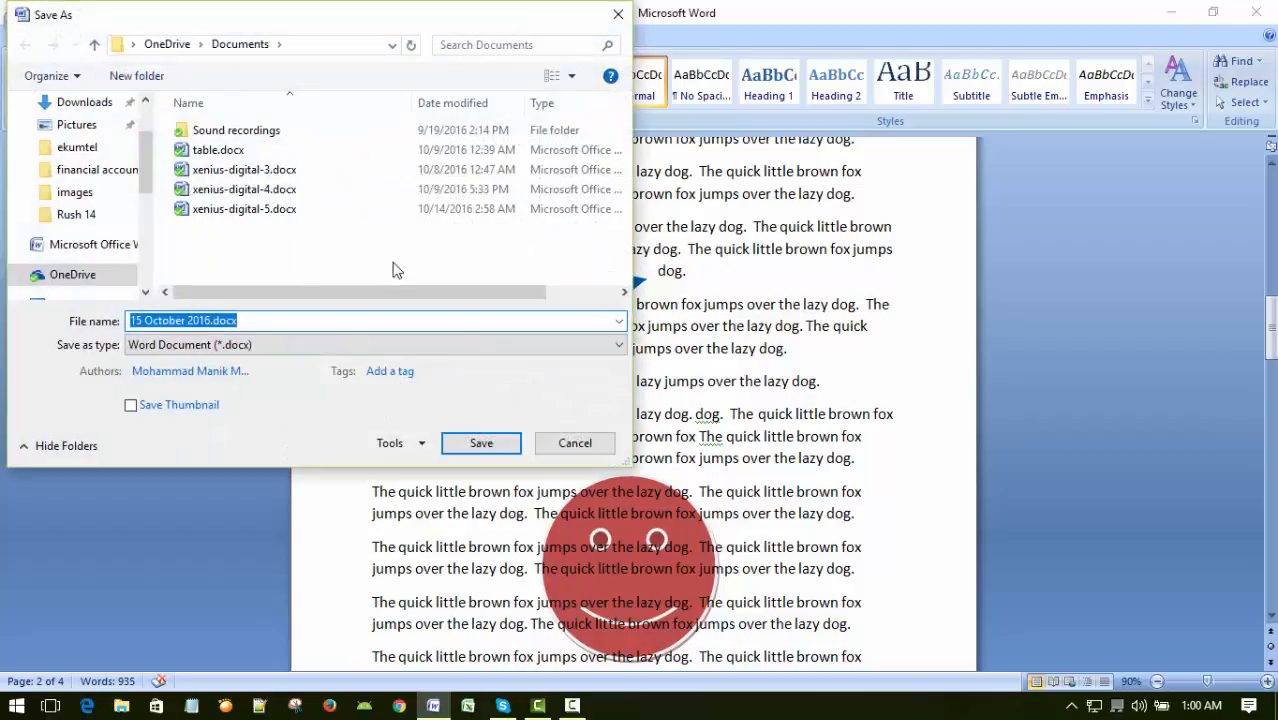
click(245, 210)
key(Right)
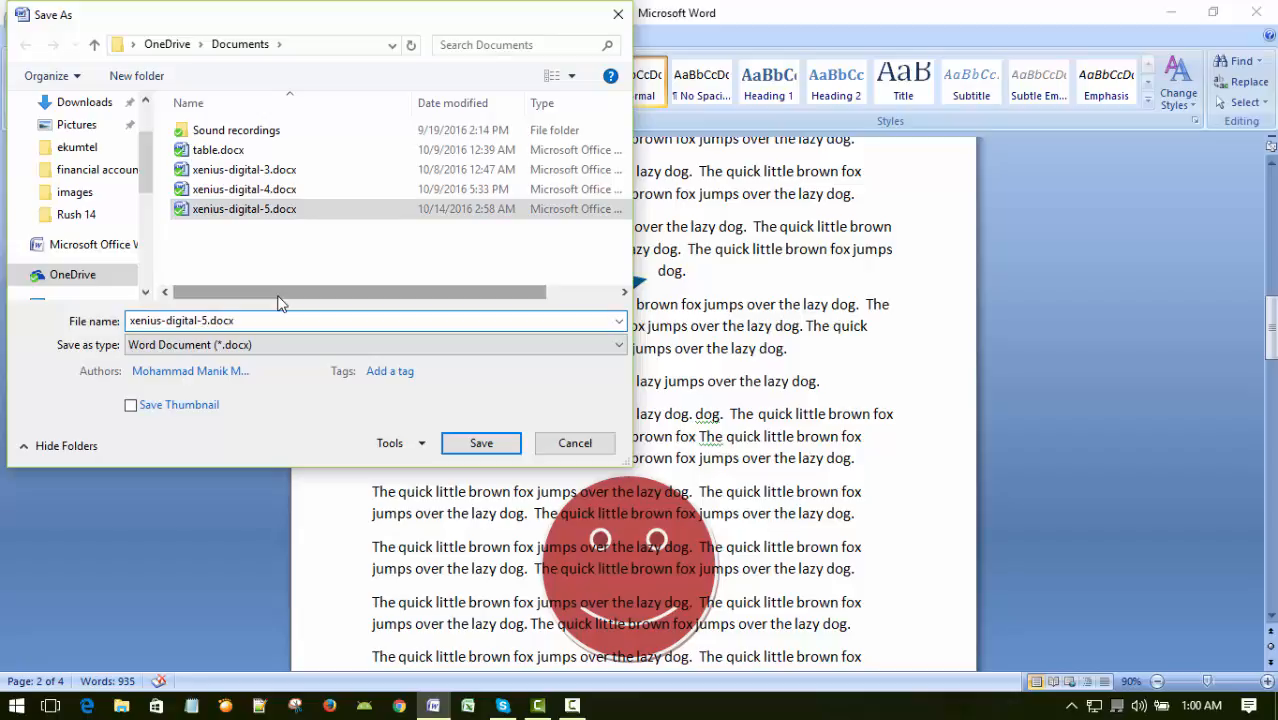
text(6)
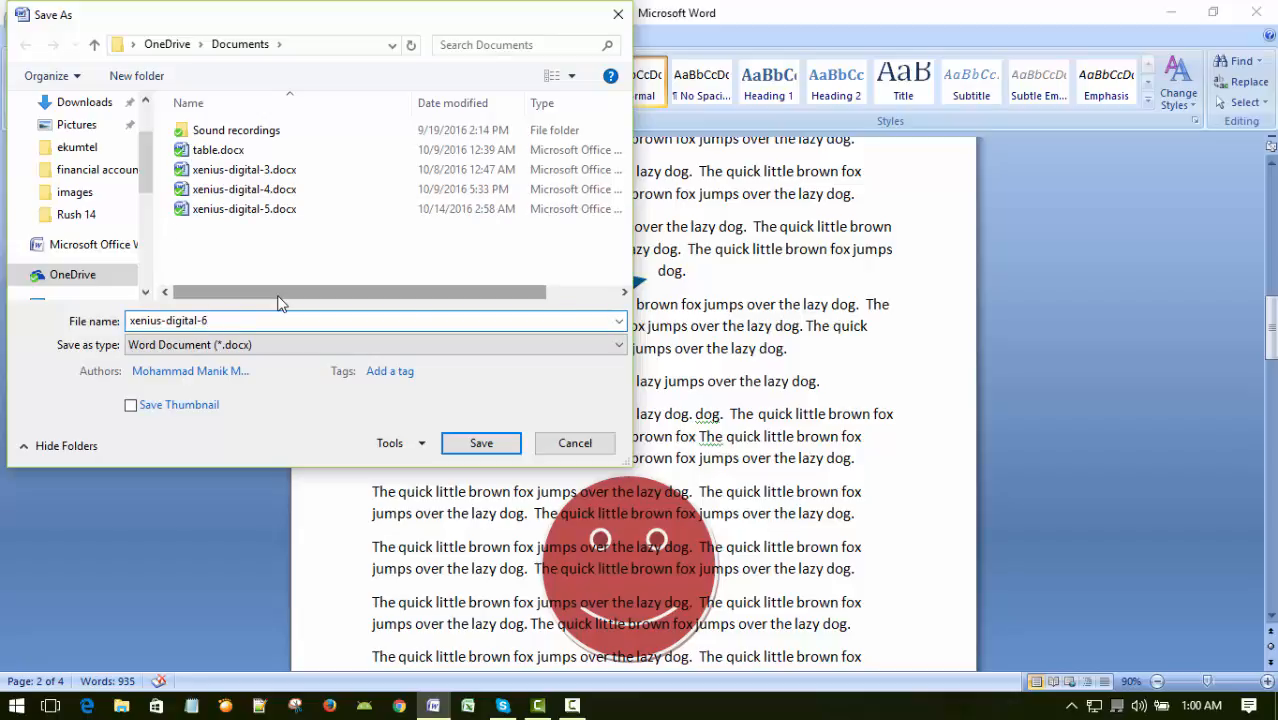
click(472, 456)
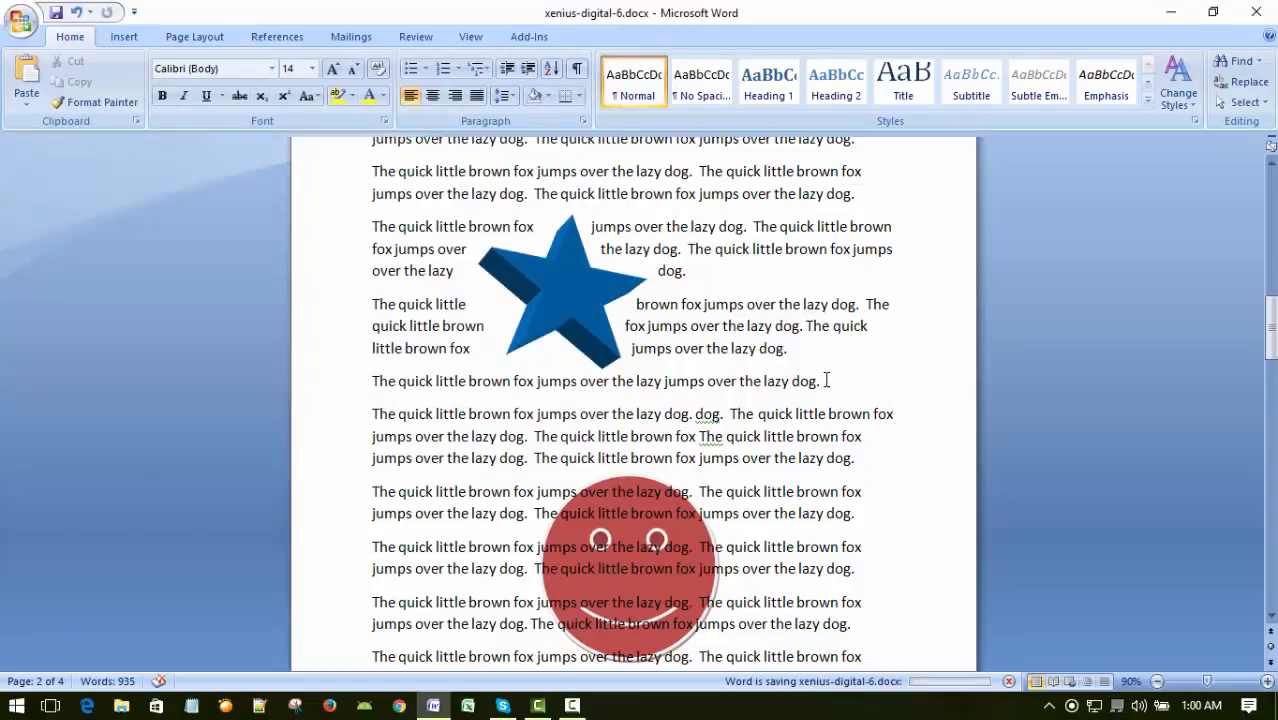
Step: Close the saved document and exit Word
scroll(772, 321, up, 1)
scroll(769, 327, down, 2)
scroll(769, 327, up, 1)
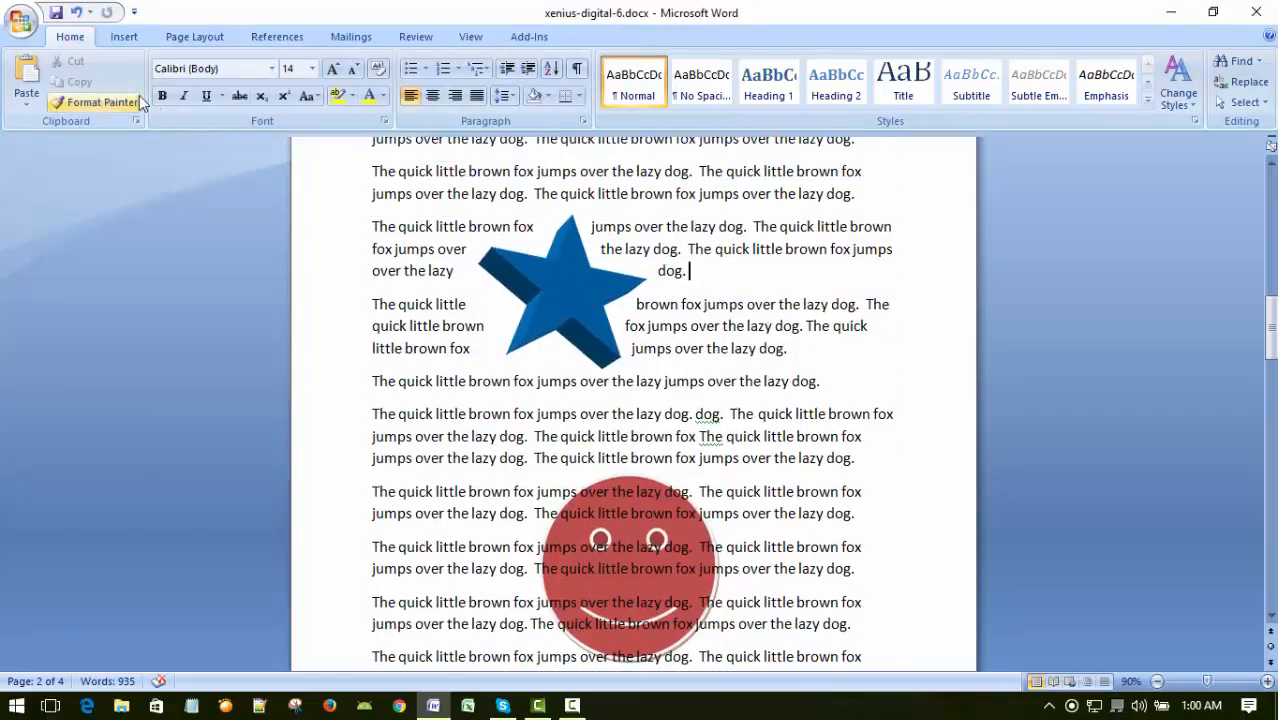
click(20, 24)
click(47, 394)
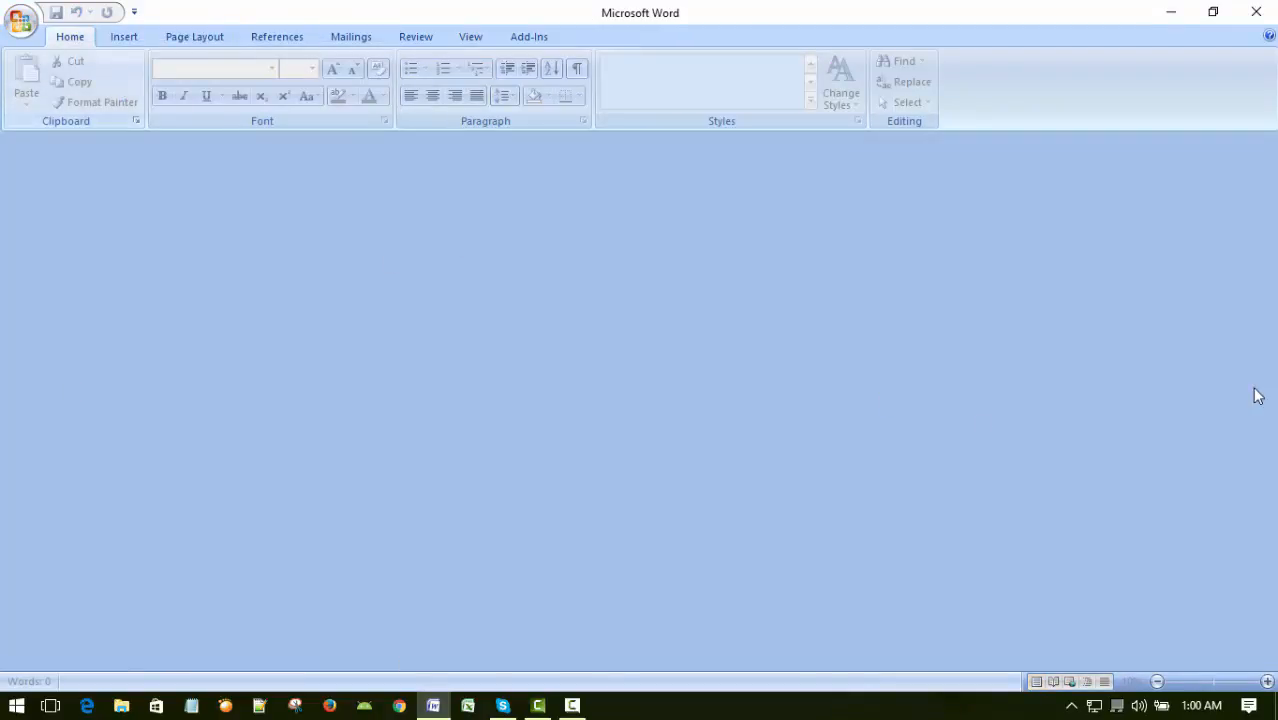
click(1257, 13)
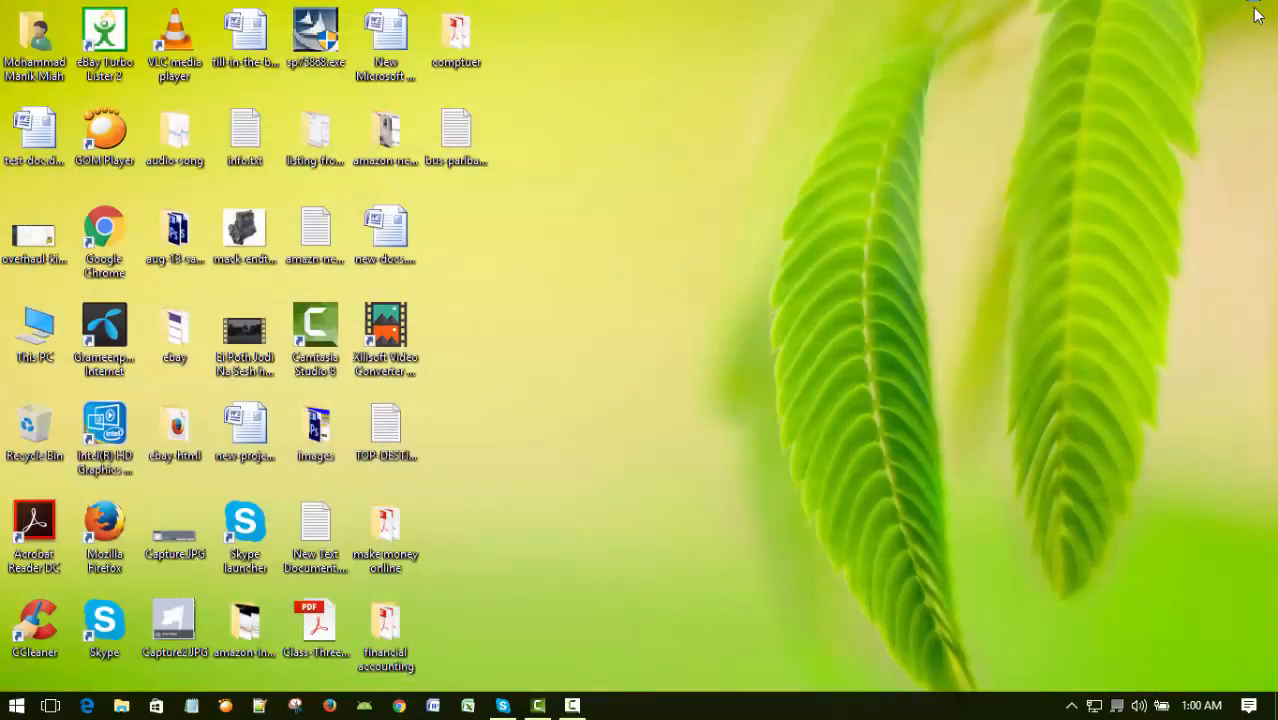
right_click(681, 210)
click(713, 263)
click(572, 705)
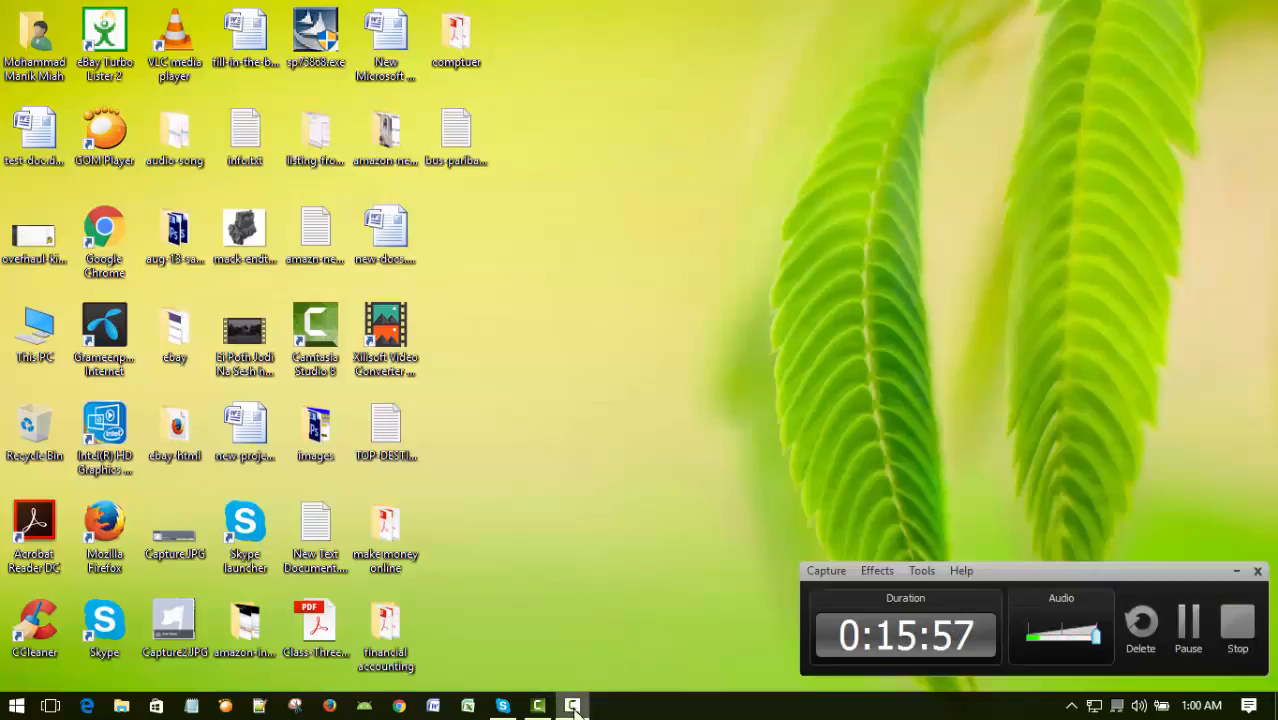